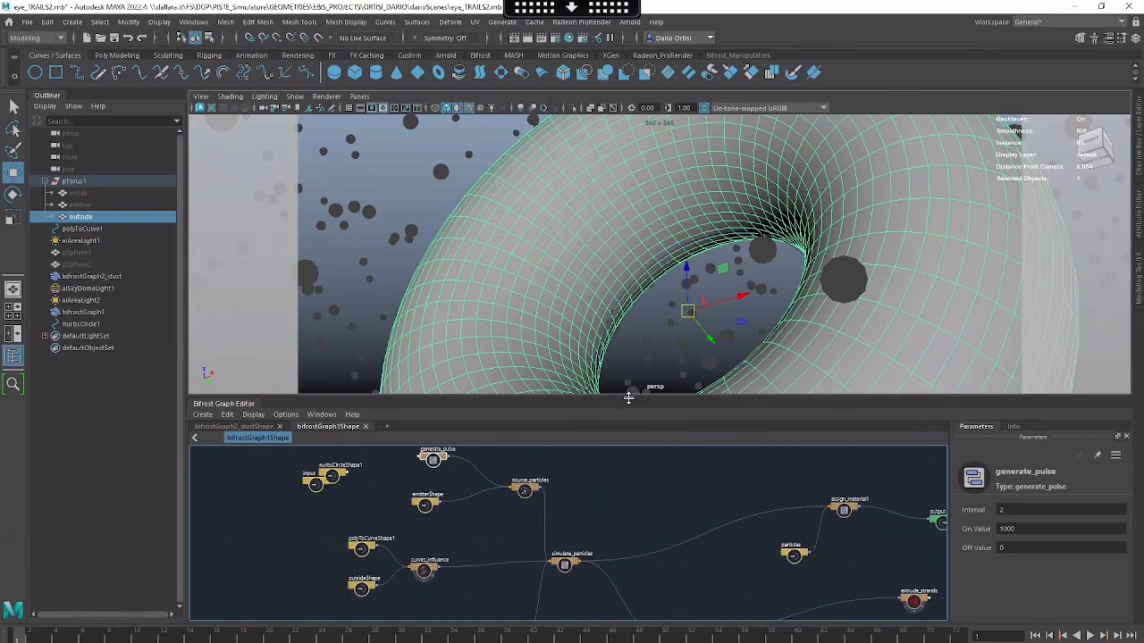
Step: Give the viewport slightly more height and play the particle simulation from frame 1 to frame 72
drag(628, 400, 629, 403)
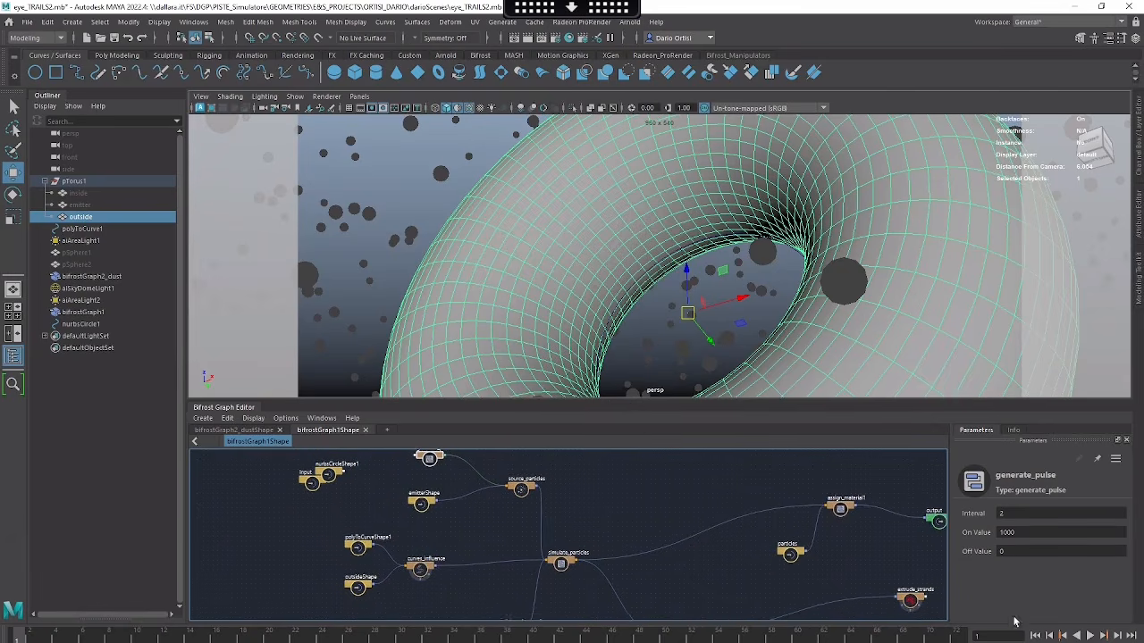
click(1090, 636)
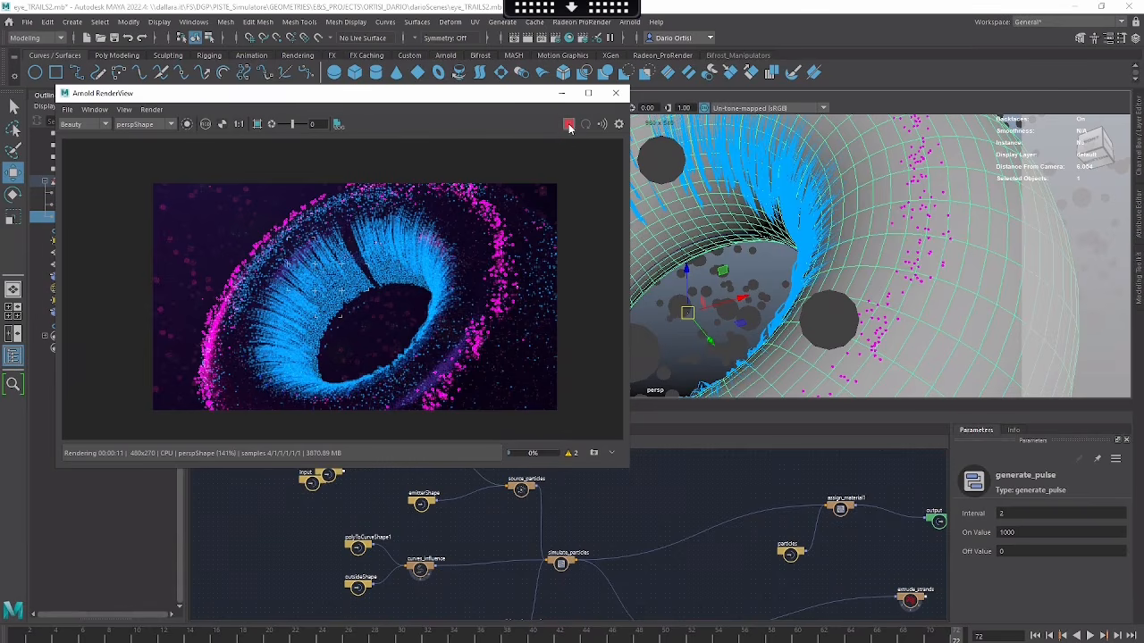
Step: Disconnect aiAtmosphereVolume from the Arnold environment's Atmosphere setting, and close the render settings and the render view
click(555, 37)
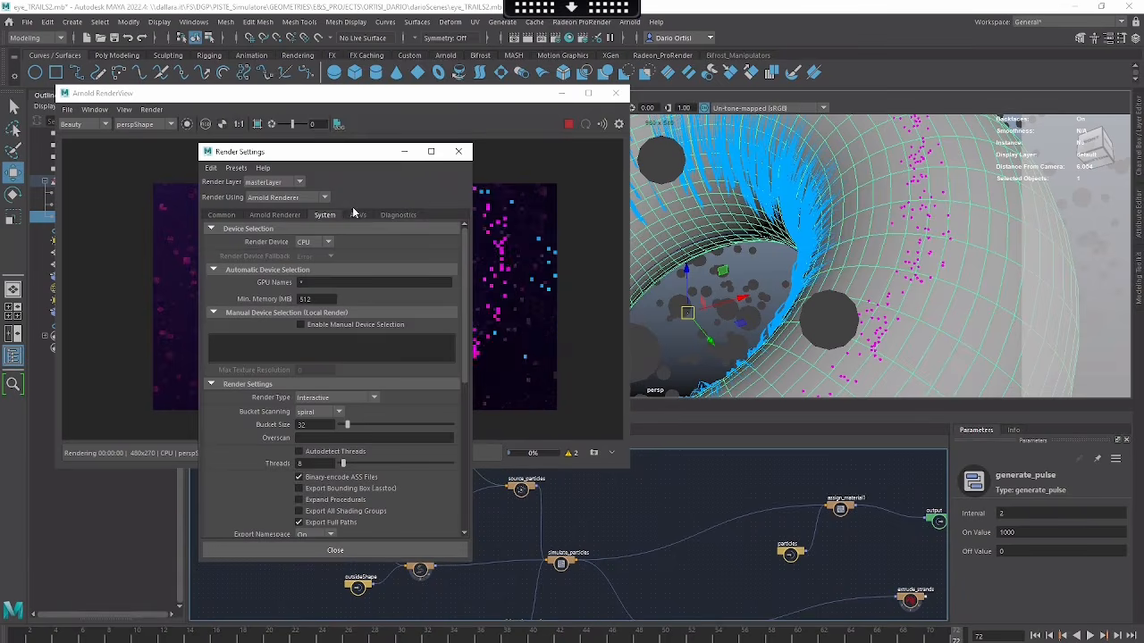
click(276, 216)
right_click(435, 327)
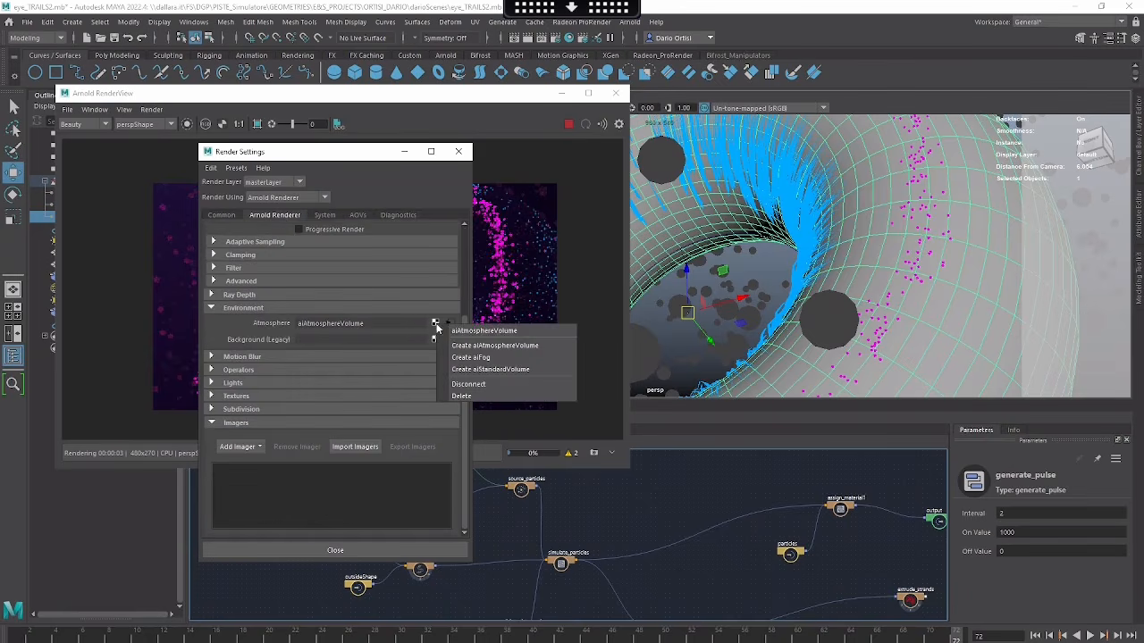
click(463, 385)
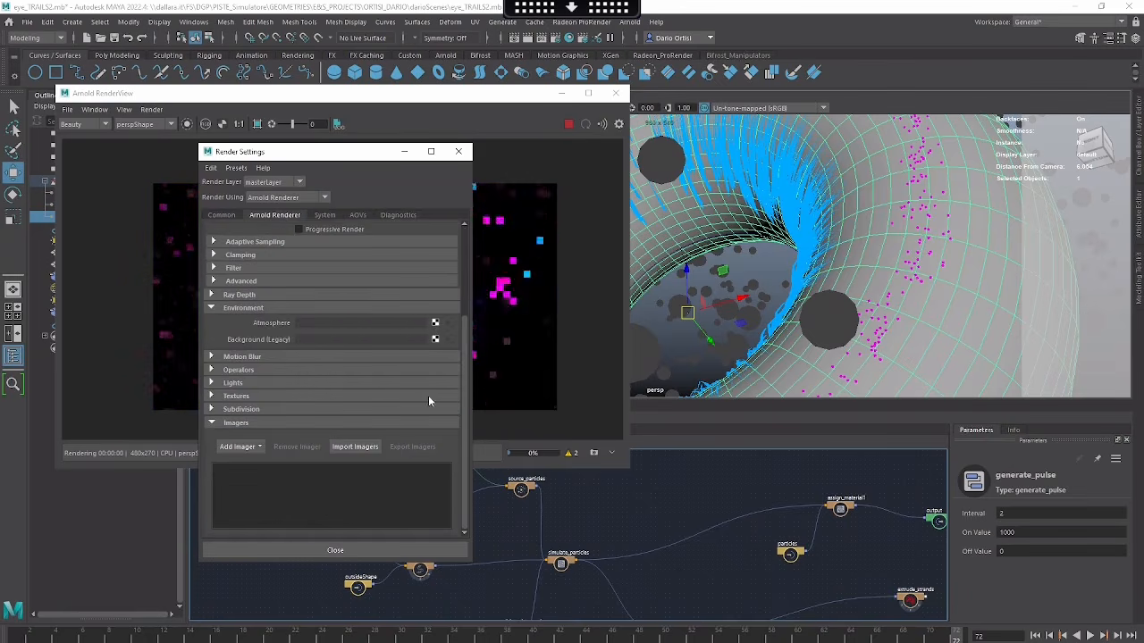
click(408, 550)
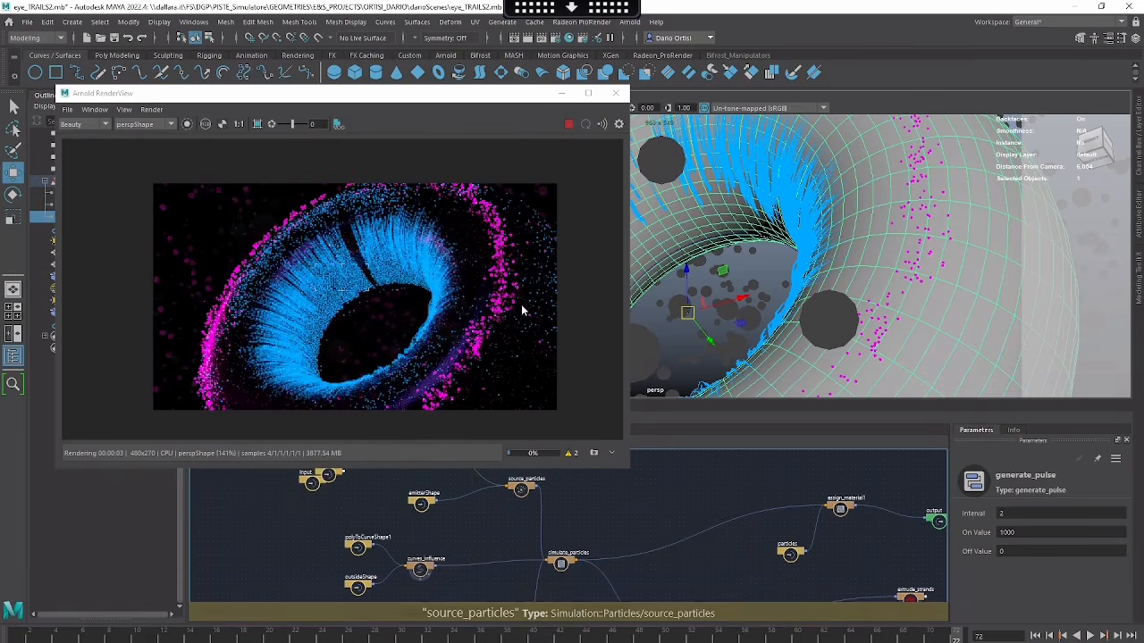
click(616, 93)
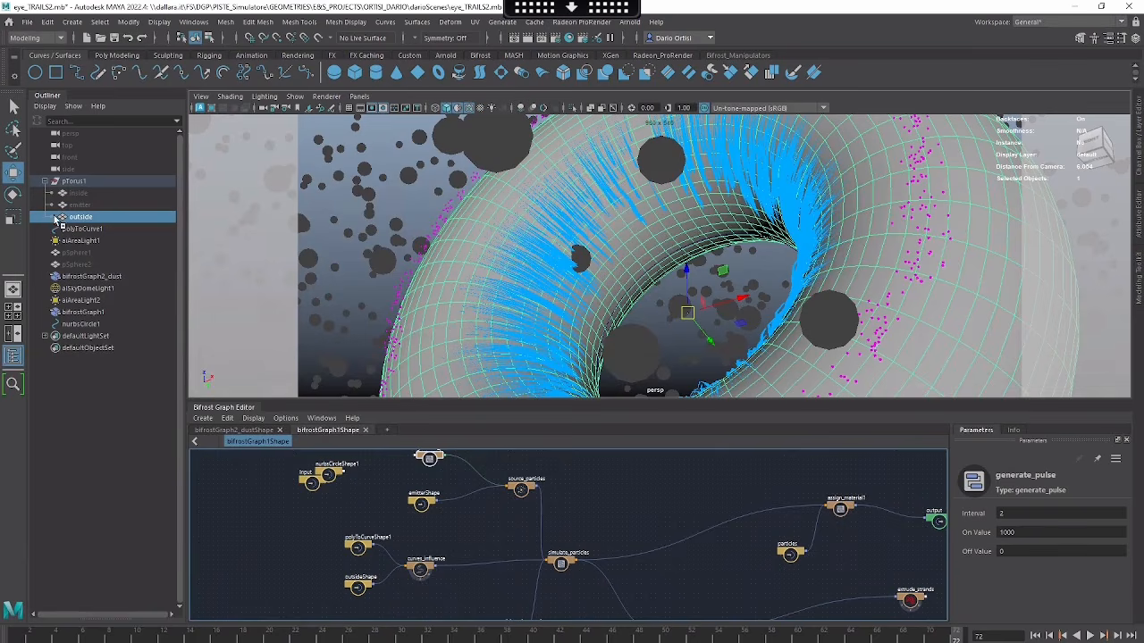
Step: Select bifrostGraph1 and replay its particle simulation from the first frame
click(100, 313)
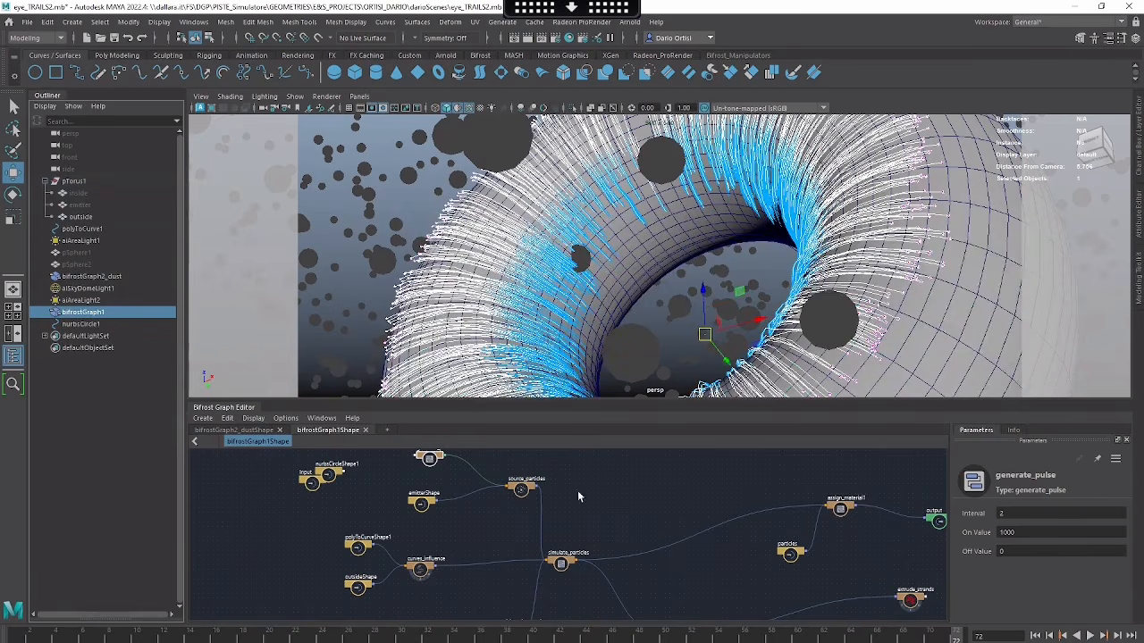
click(1035, 635)
click(1089, 636)
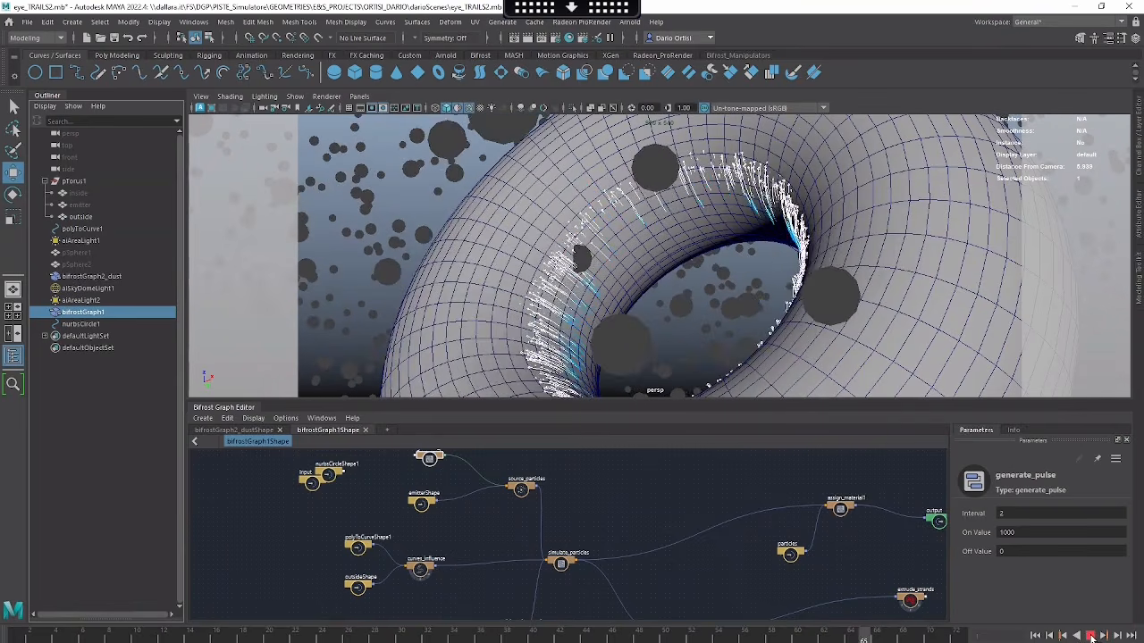
Step: Inspect the curves_influence node, its polyToCurveShape1 and outsideShape inputs, and its connection to simulate_particles
alt+right_drag(487, 541, 657, 527)
alt+middle_drag(657, 527, 689, 504)
alt+right_drag(527, 539, 592, 551)
mouse_move(592, 552)
alt+middle_down()
mouse_move(609, 538)
mouse_move(581, 534)
alt+middle_up()
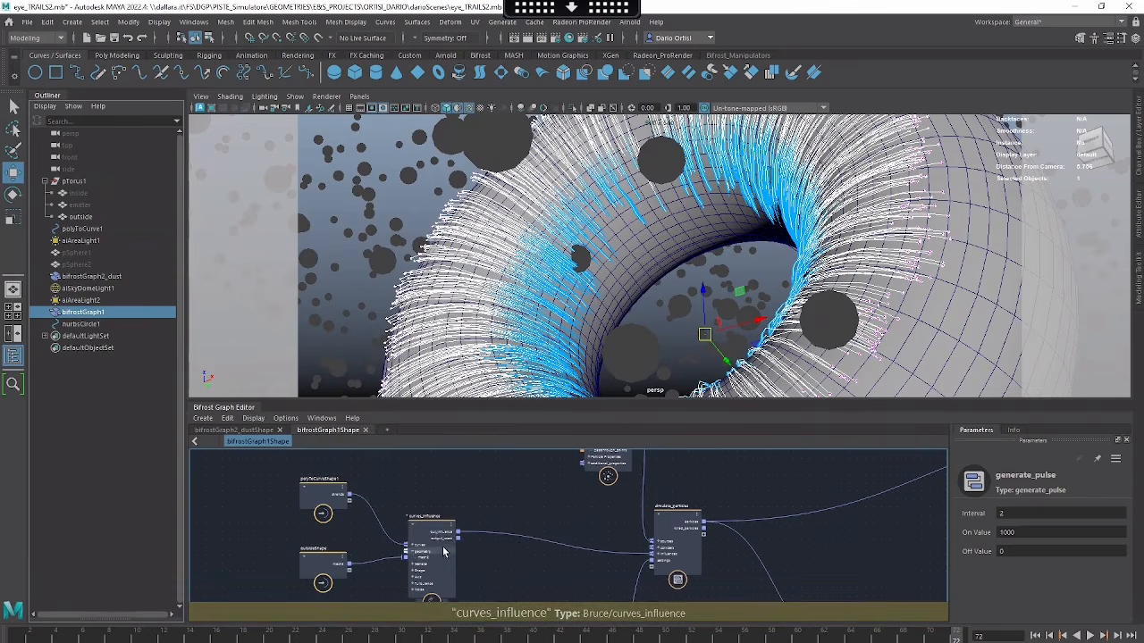
drag(444, 552, 455, 524)
alt+right_drag(472, 500, 592, 513)
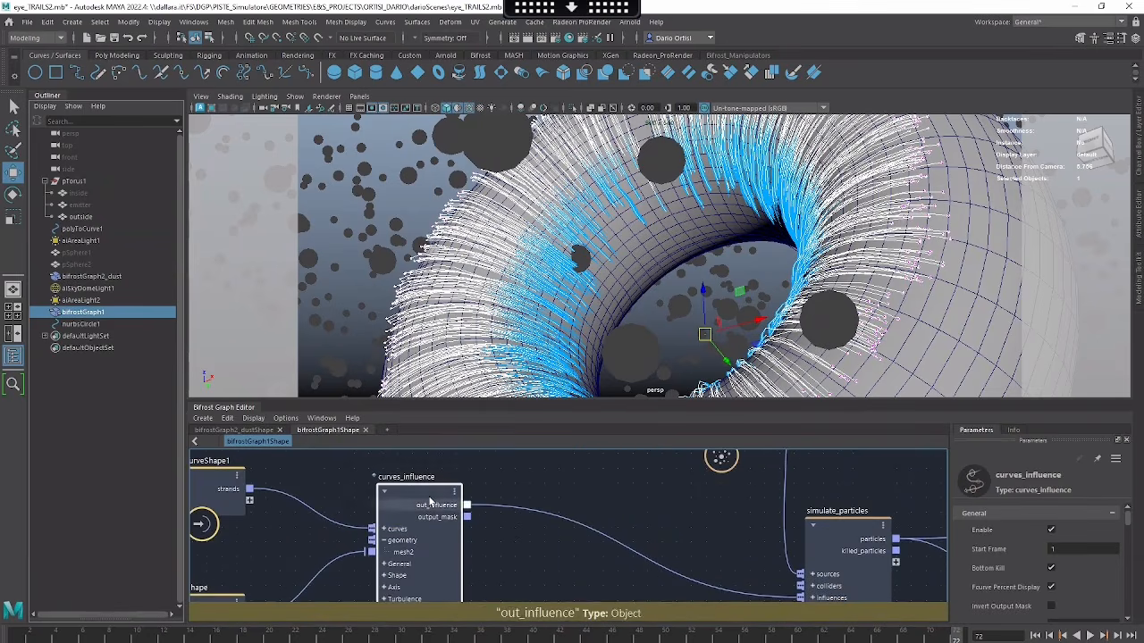
alt+right_drag(661, 539, 543, 521)
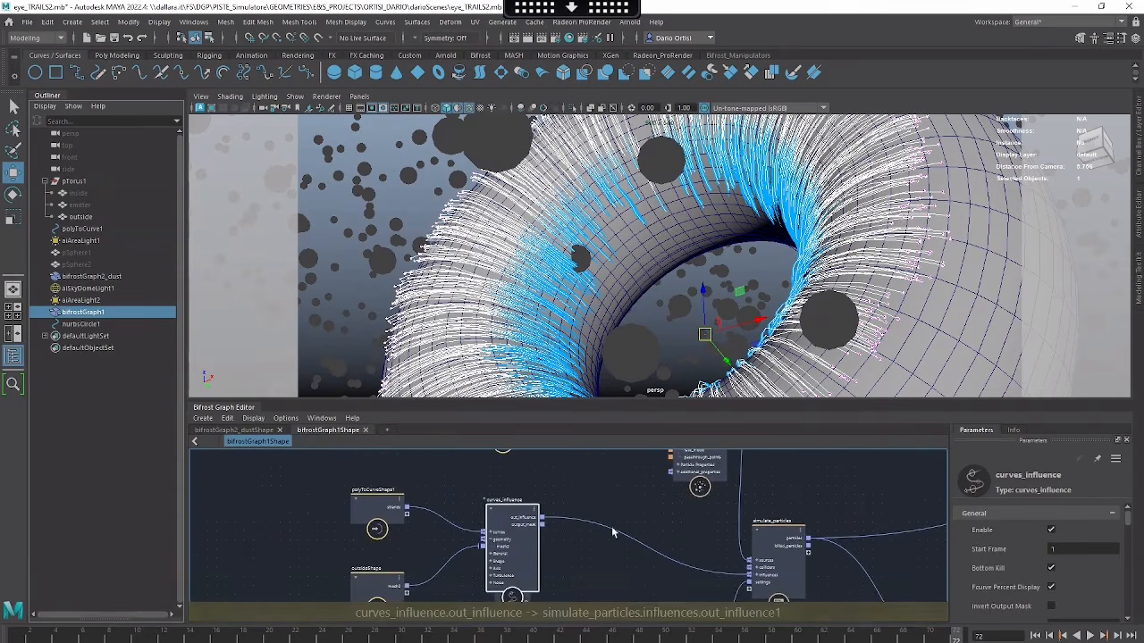
alt+right_drag(614, 533, 546, 512)
alt+middle_drag(672, 516, 600, 536)
Step: Inspect the source_particles node's parameters and its connection to simulate_particles
click(605, 472)
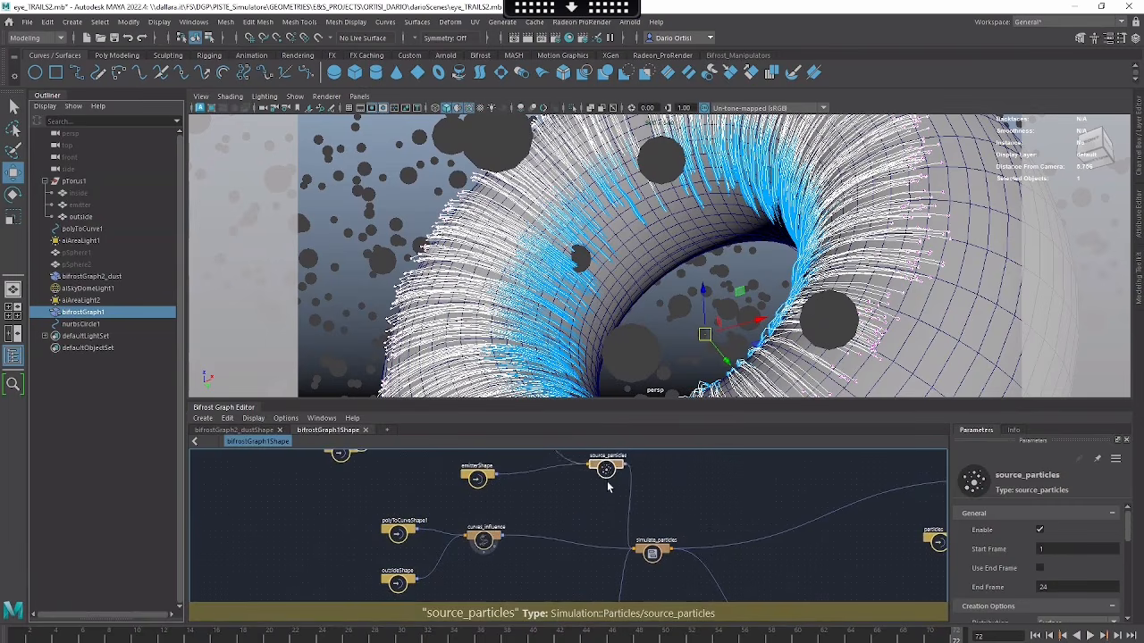
alt+right_drag(571, 512, 714, 528)
alt+middle_drag(714, 528, 719, 504)
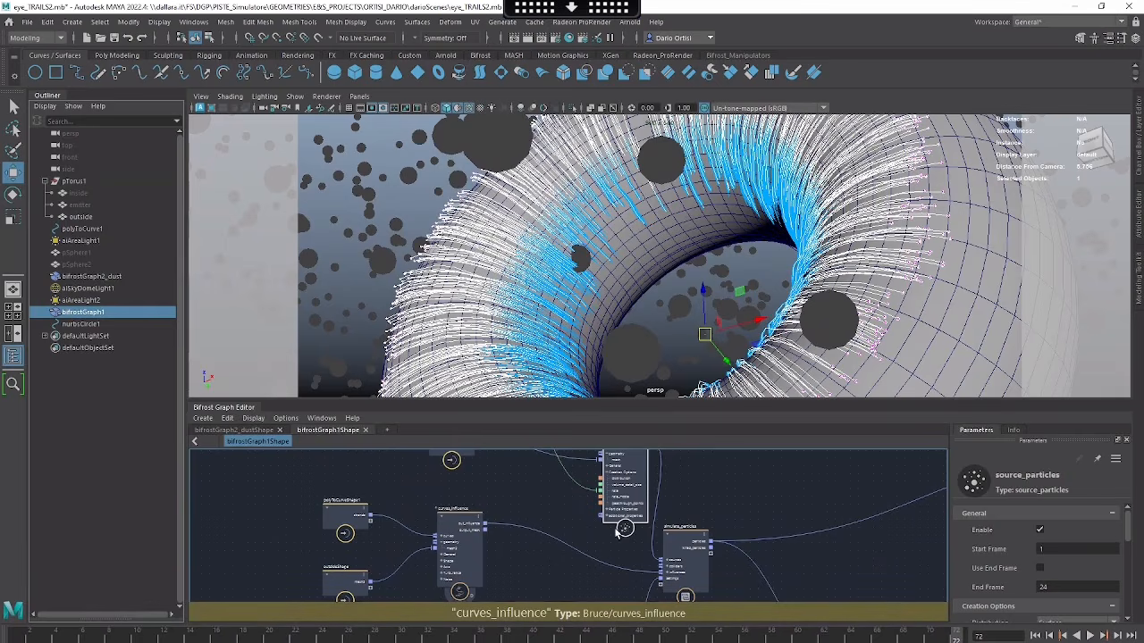
alt+right_drag(616, 531, 619, 515)
alt+middle_drag(682, 512, 598, 504)
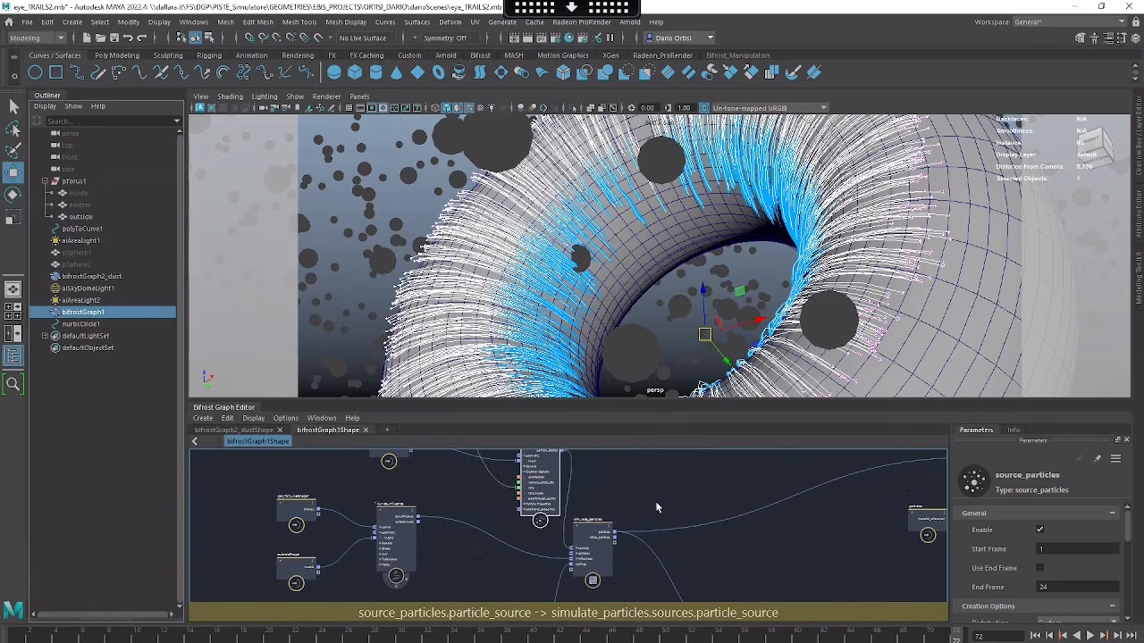
Step: Select the create_particle_trails node, shift it slightly, and examine its start frame, frame count and properties inputs
alt+middle_drag(677, 510, 548, 426)
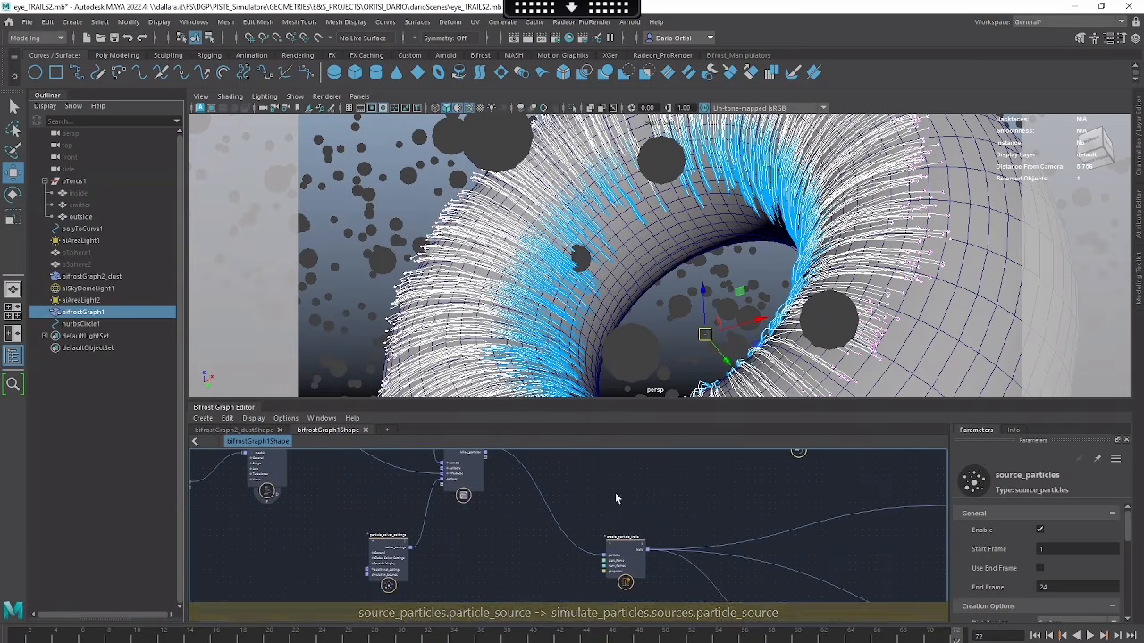
alt+middle_drag(734, 508, 701, 503)
alt+middle_drag(622, 553, 625, 516)
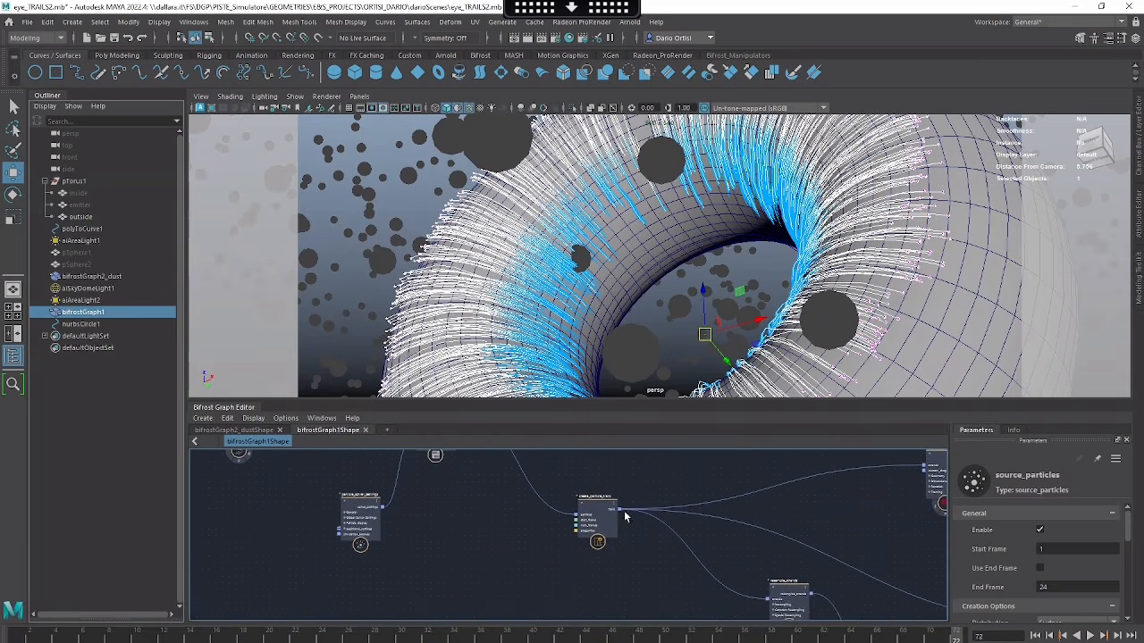
click(596, 535)
scroll(597, 534, up, 3)
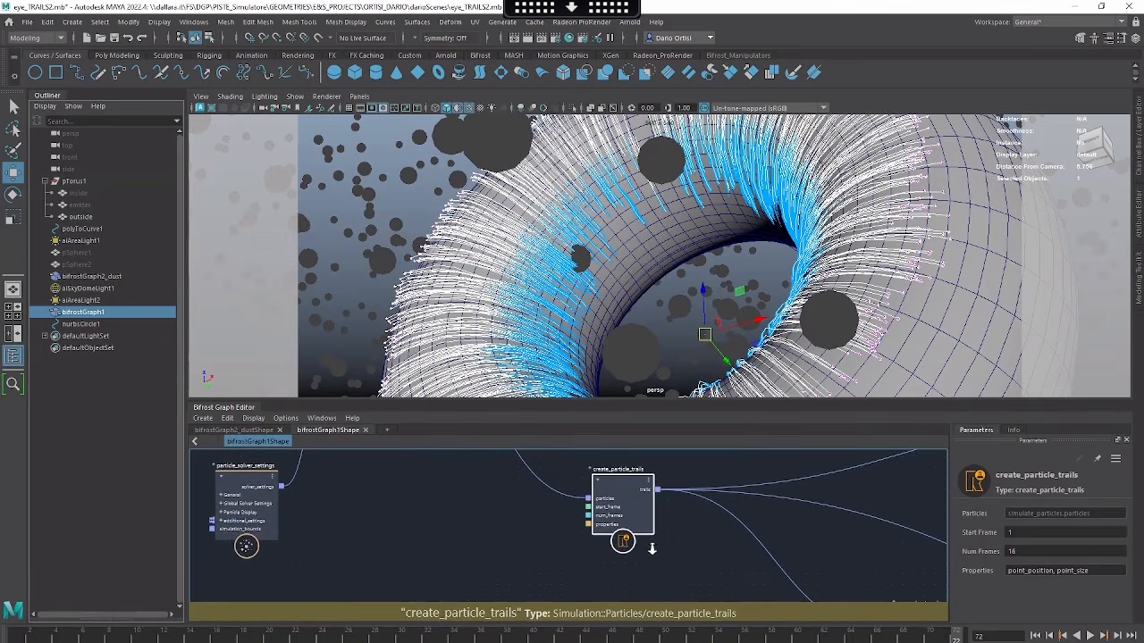
drag(636, 507, 613, 522)
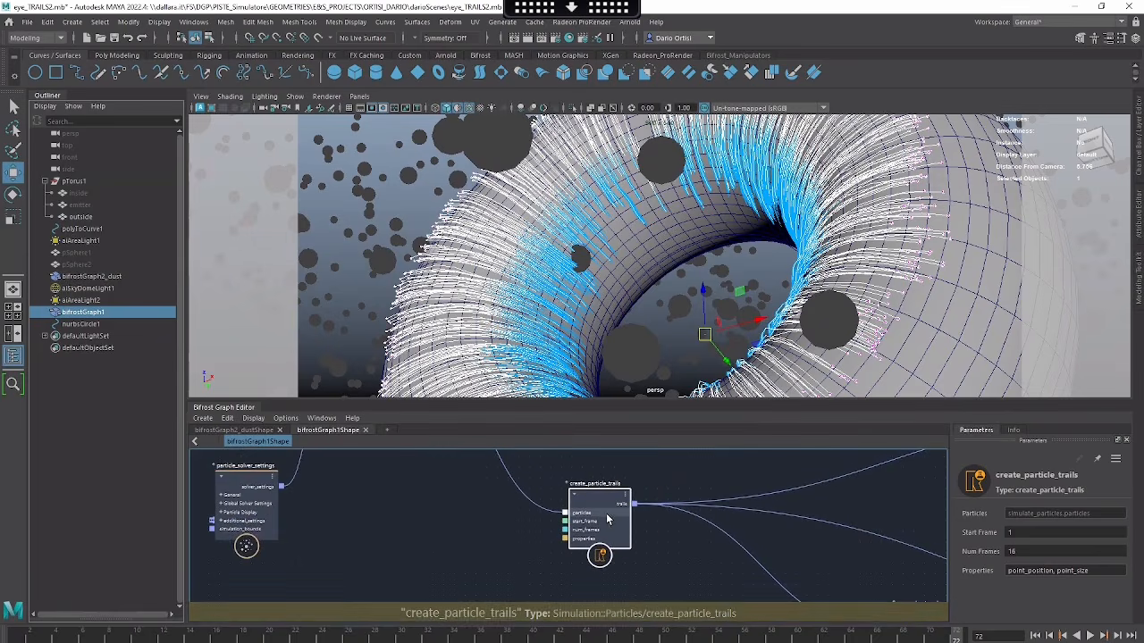
scroll(692, 539, down, 3)
Step: Examine the strands branch from resample_strands through the color, shape, size profile and Arnold settings nodes to the material and output
alt+middle_drag(704, 538, 467, 469)
alt+middle_drag(715, 508, 640, 436)
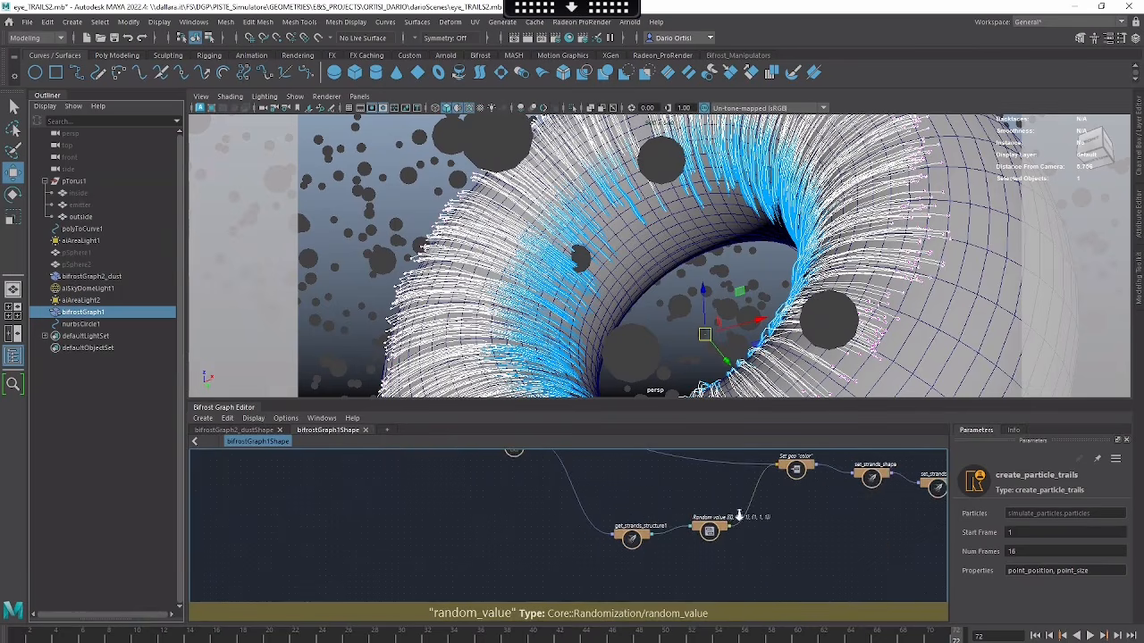
scroll(750, 516, down, 2)
alt+middle_drag(710, 503, 547, 534)
alt+middle_drag(814, 522, 712, 559)
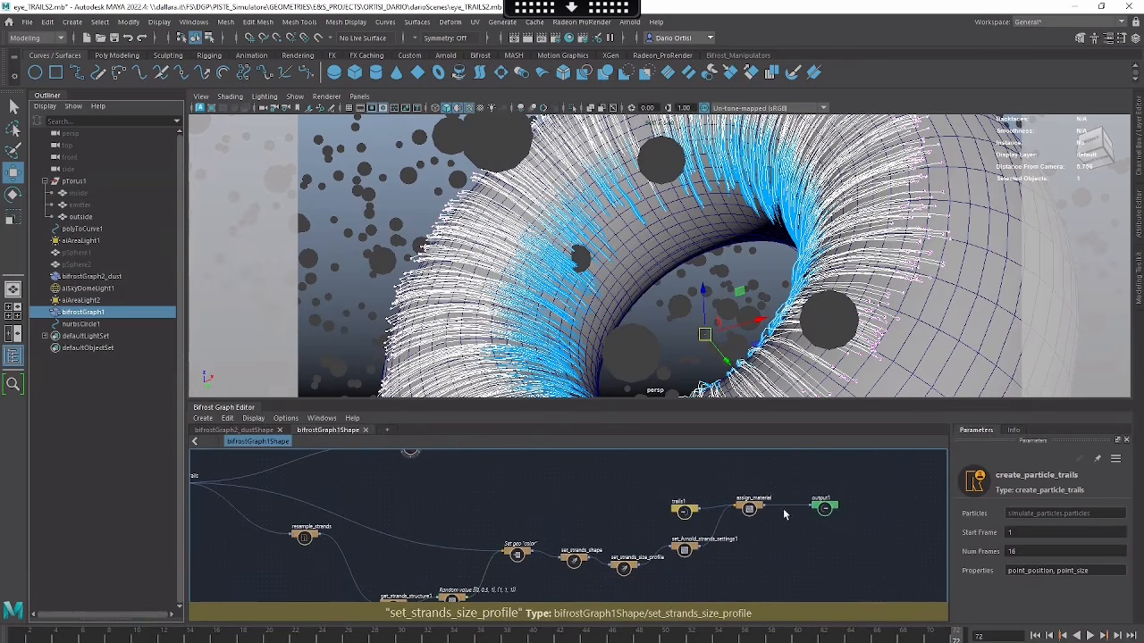
scroll(714, 504, up, 2)
alt+middle_drag(662, 529, 755, 490)
scroll(682, 526, up, 3)
scroll(603, 511, down, 3)
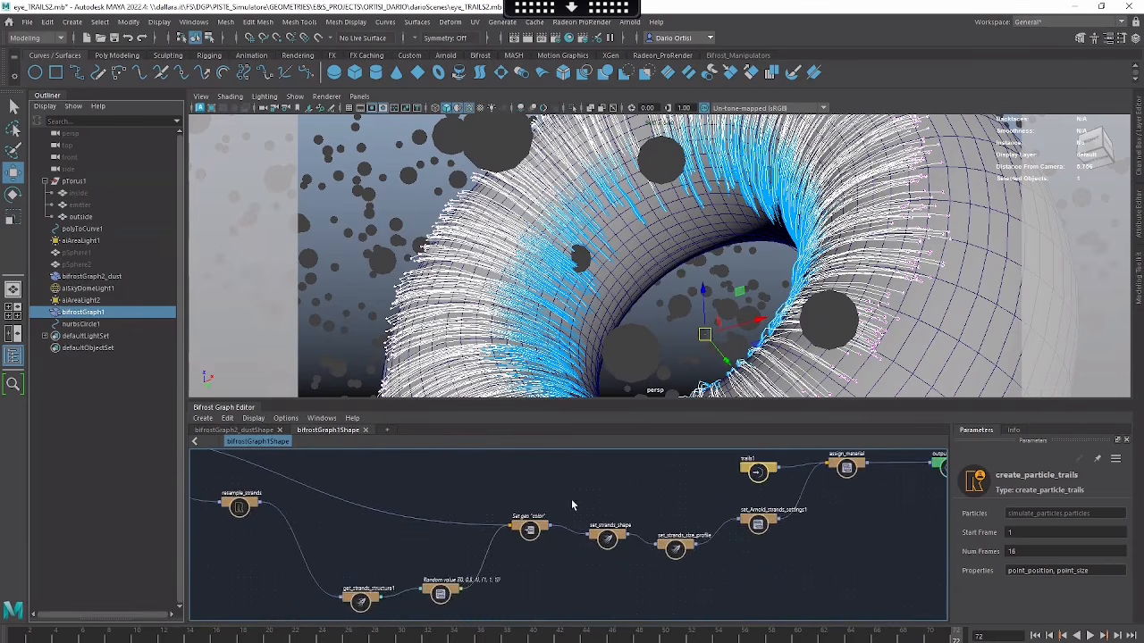
Step: Select the extrude_strands node fed by create_particle_trails and inspect its ports and parameters
alt+middle_drag(575, 505, 610, 545)
scroll(559, 508, down, 3)
scroll(554, 514, up, 3)
click(579, 535)
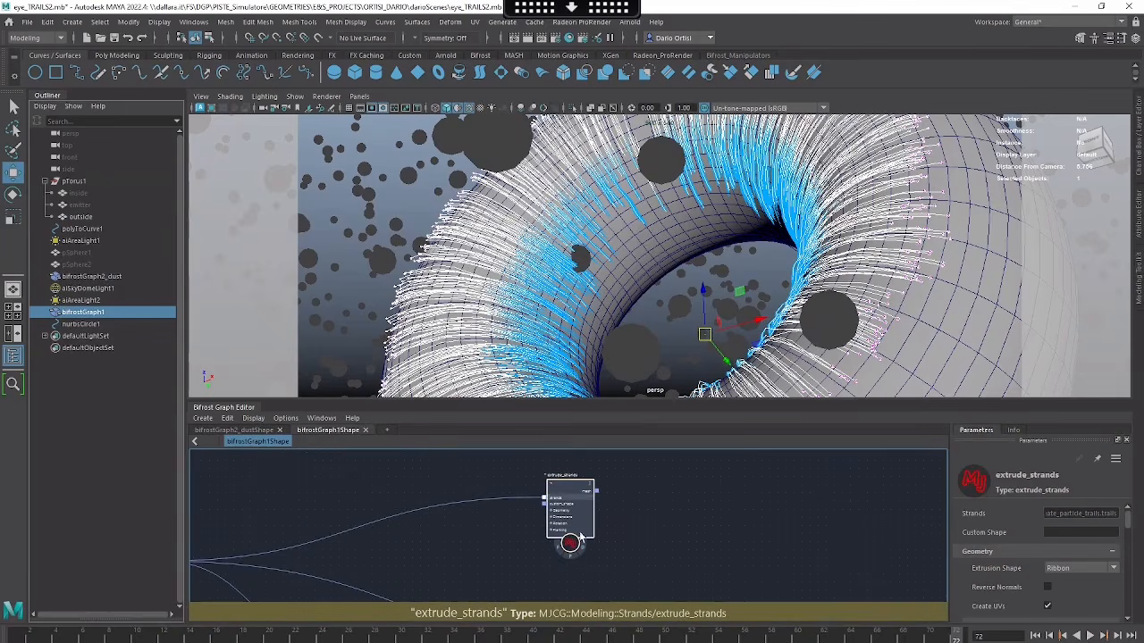
drag(576, 487, 578, 479)
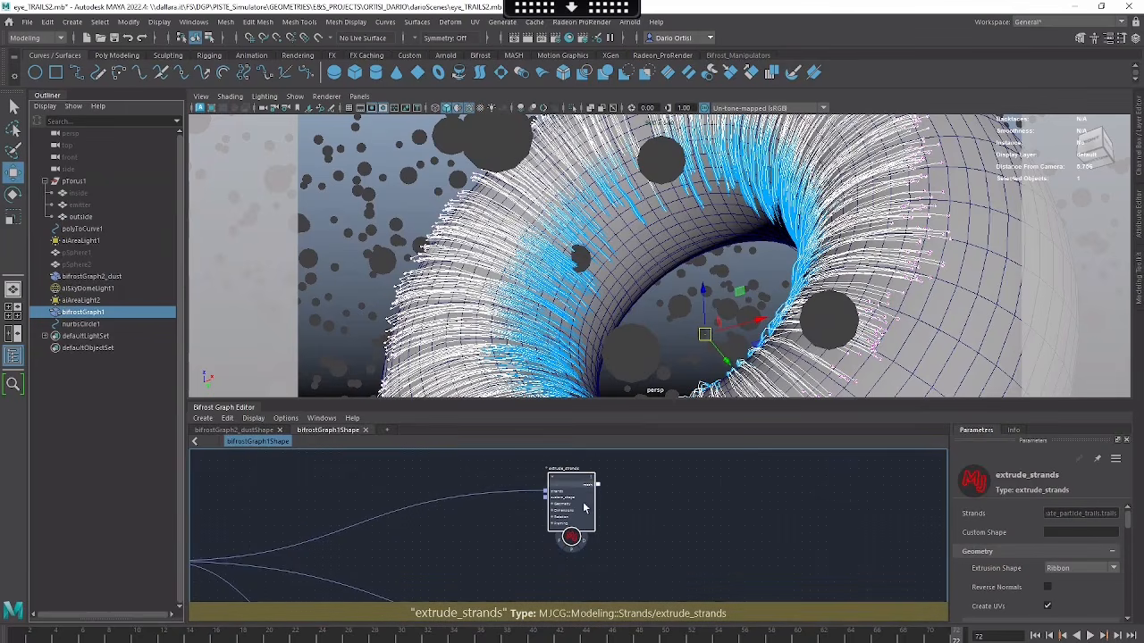
scroll(701, 542, down, 3)
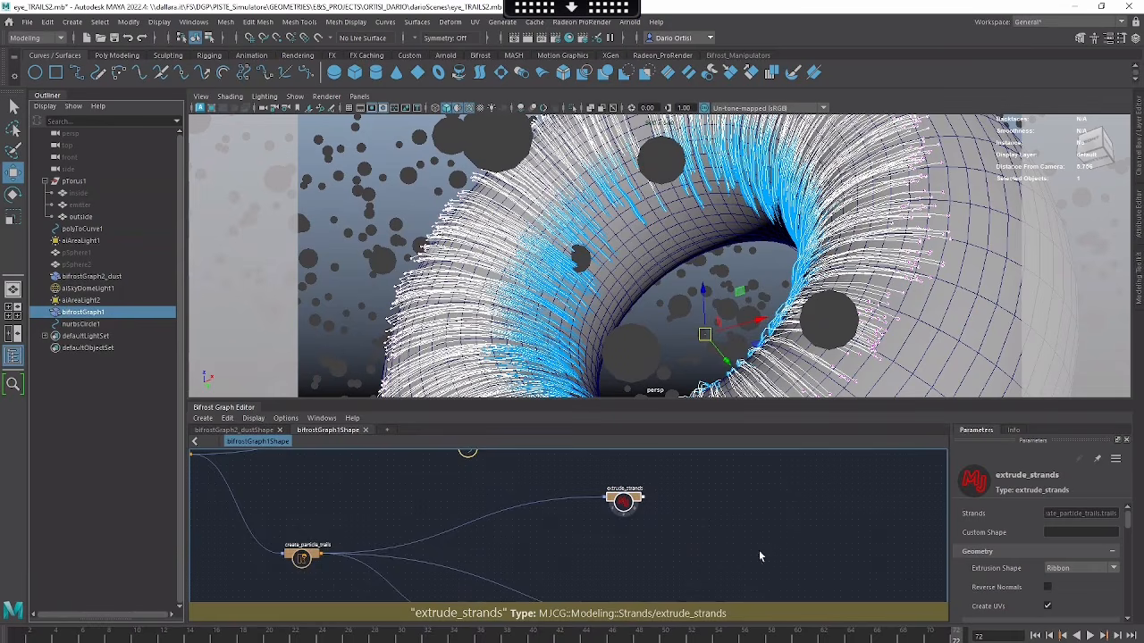
Step: Tidy the graph by repositioning the create_particle_trails and extrude_strands nodes closer together
alt+middle_drag(759, 550, 835, 530)
drag(703, 486, 611, 494)
alt+middle_drag(687, 536, 766, 525)
drag(456, 529, 499, 516)
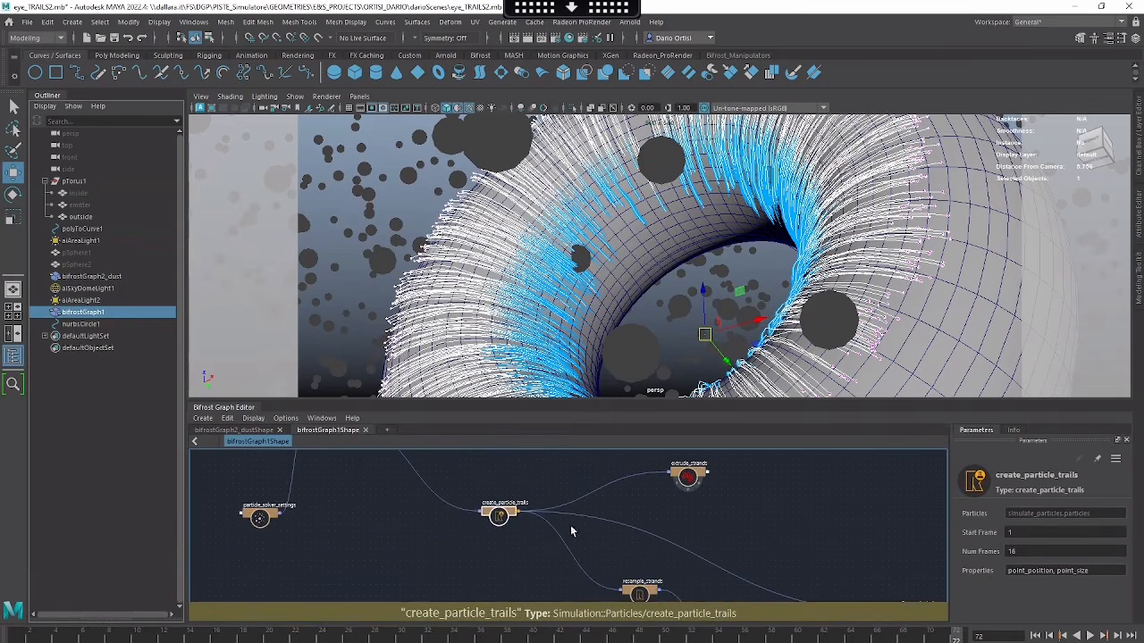
drag(687, 480, 666, 478)
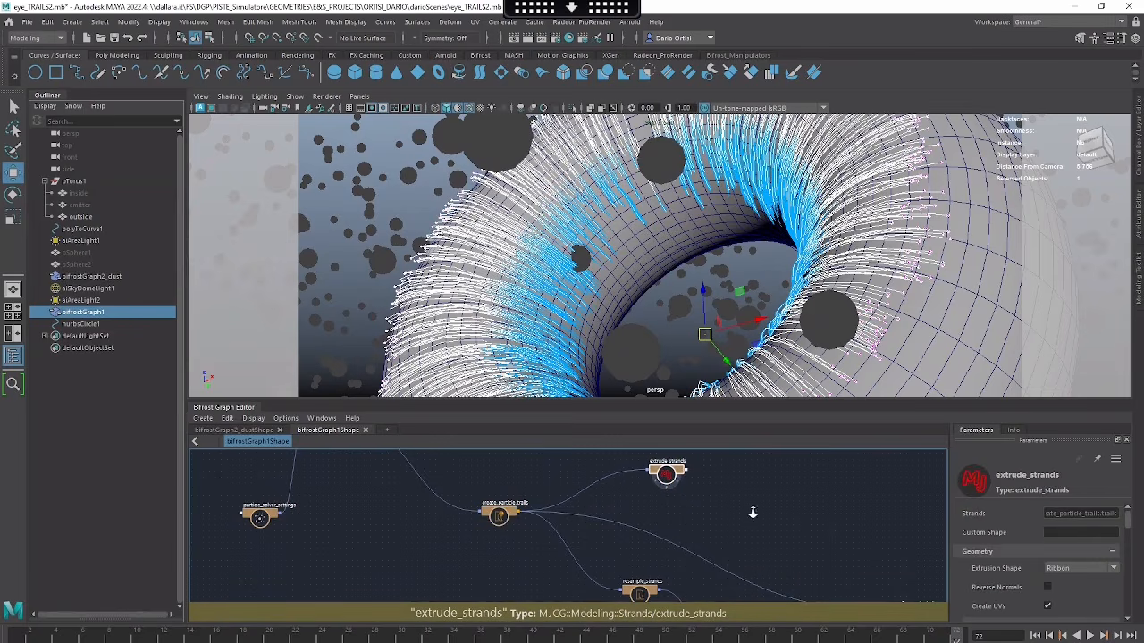
scroll(737, 495, down, 3)
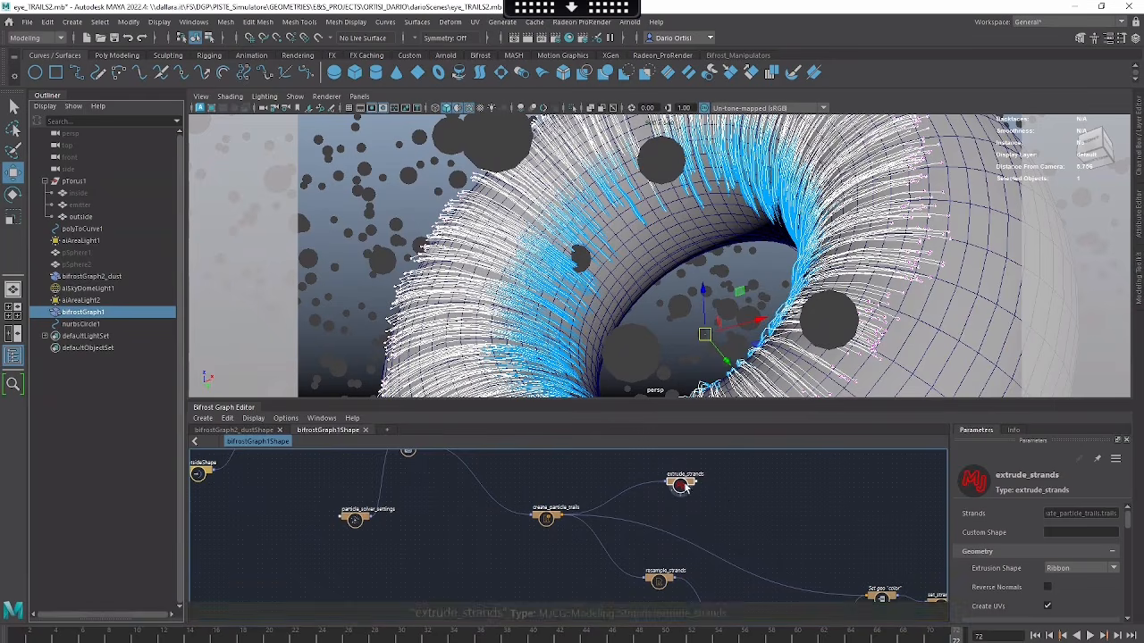
drag(686, 484, 671, 484)
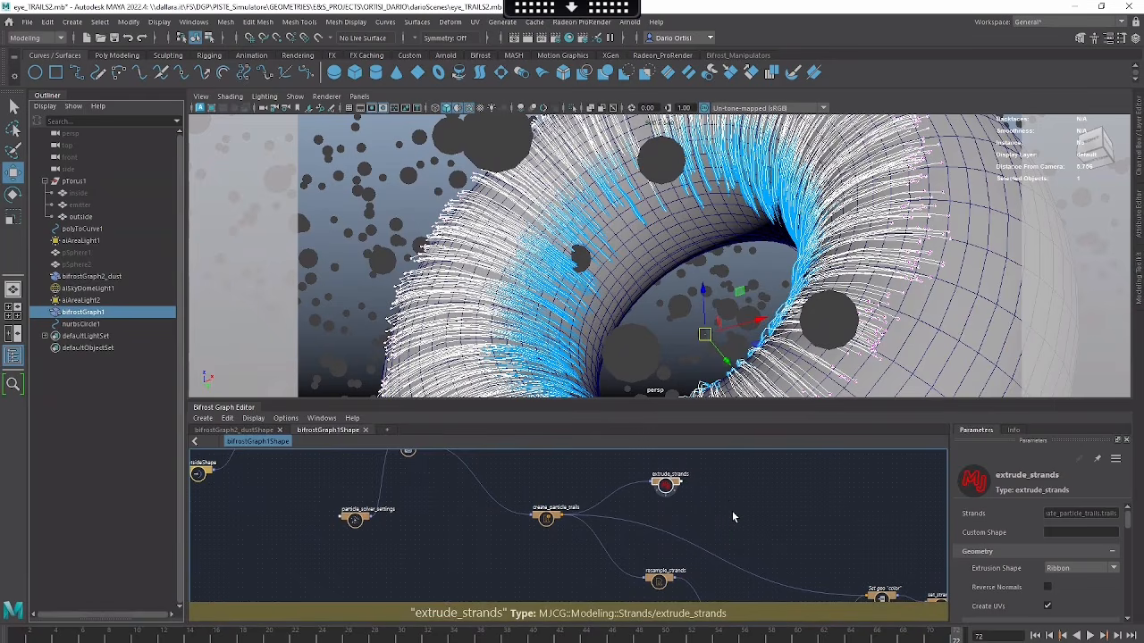
drag(666, 487, 660, 487)
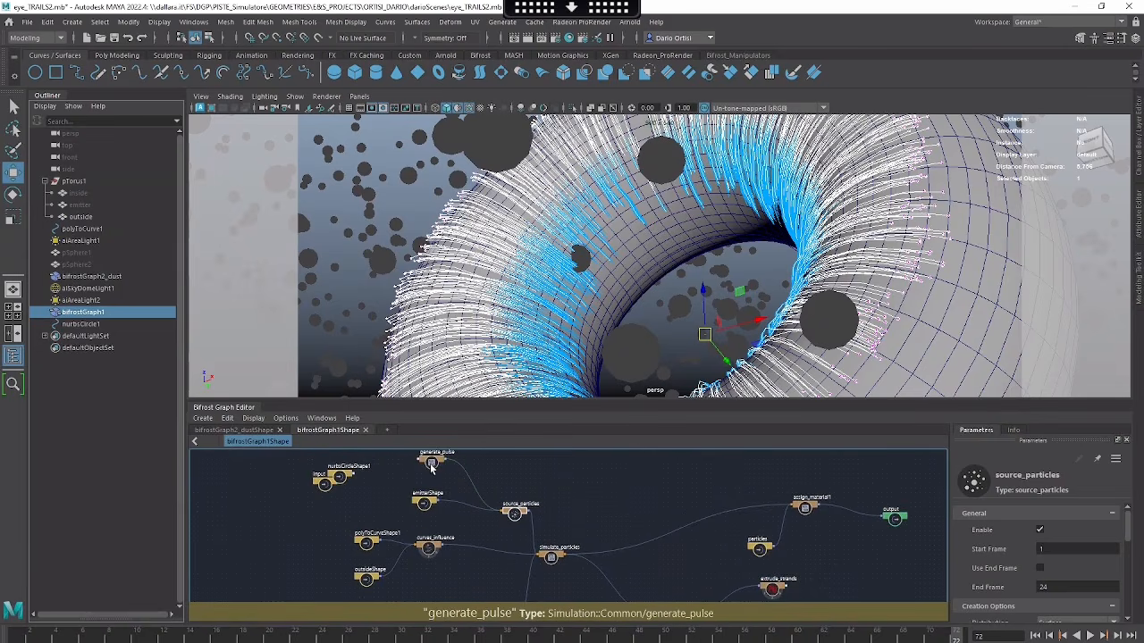
Step: Select the generate_pulse node to view its parameters and review how the sources and influences feed simulate_particles
click(429, 468)
middle_drag(712, 539, 680, 497)
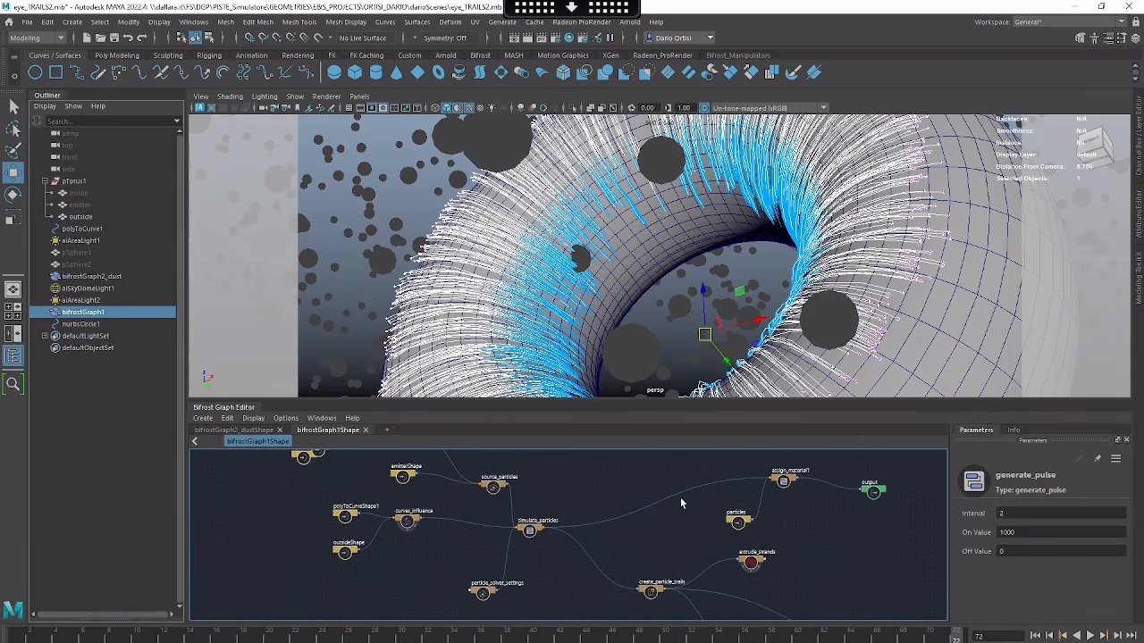
alt+middle_drag(703, 536, 677, 497)
alt+right_drag(596, 536, 629, 546)
alt+middle_drag(641, 546, 731, 612)
alt+right_drag(605, 511, 636, 521)
Step: Hide bifrostGraph2_dust in the scene and reselect bifrostGraph1
click(636, 274)
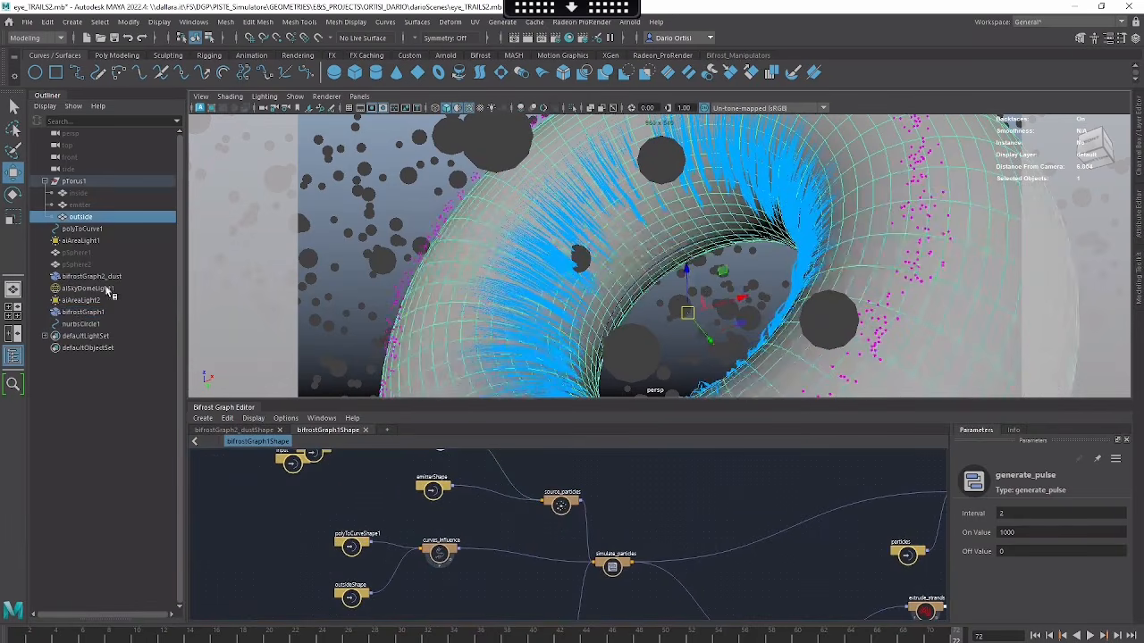
click(100, 313)
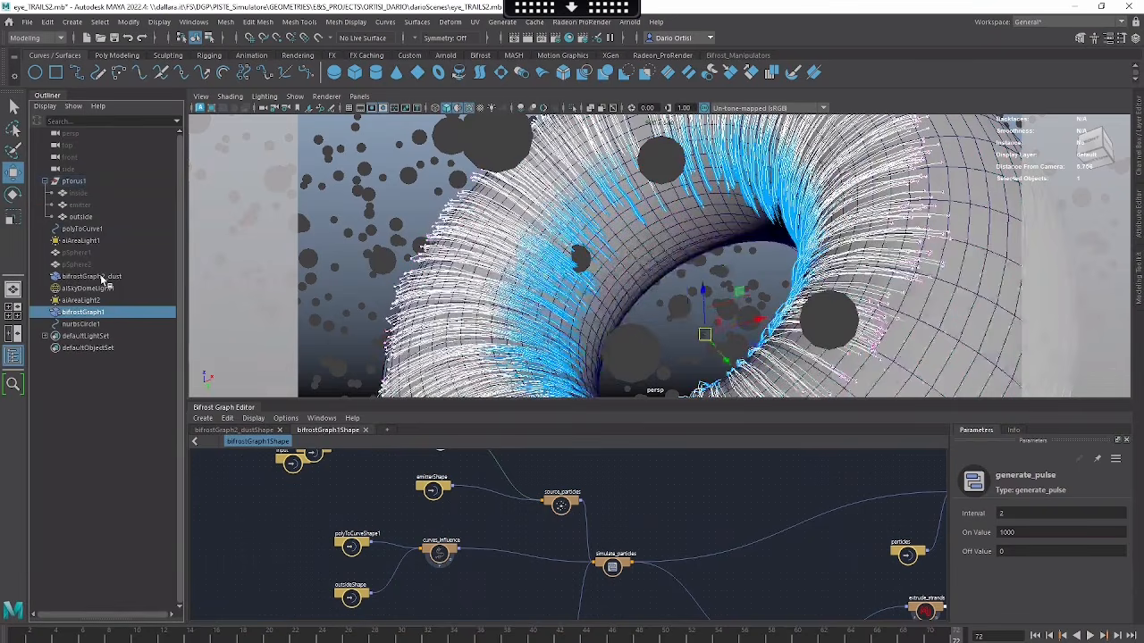
click(101, 277)
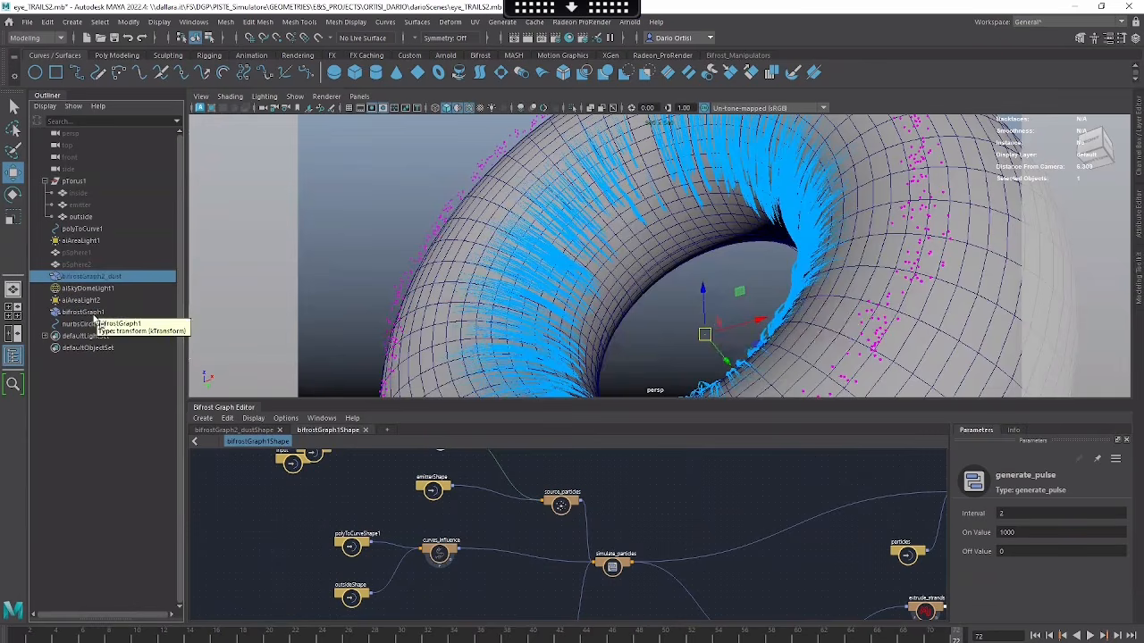
click(95, 313)
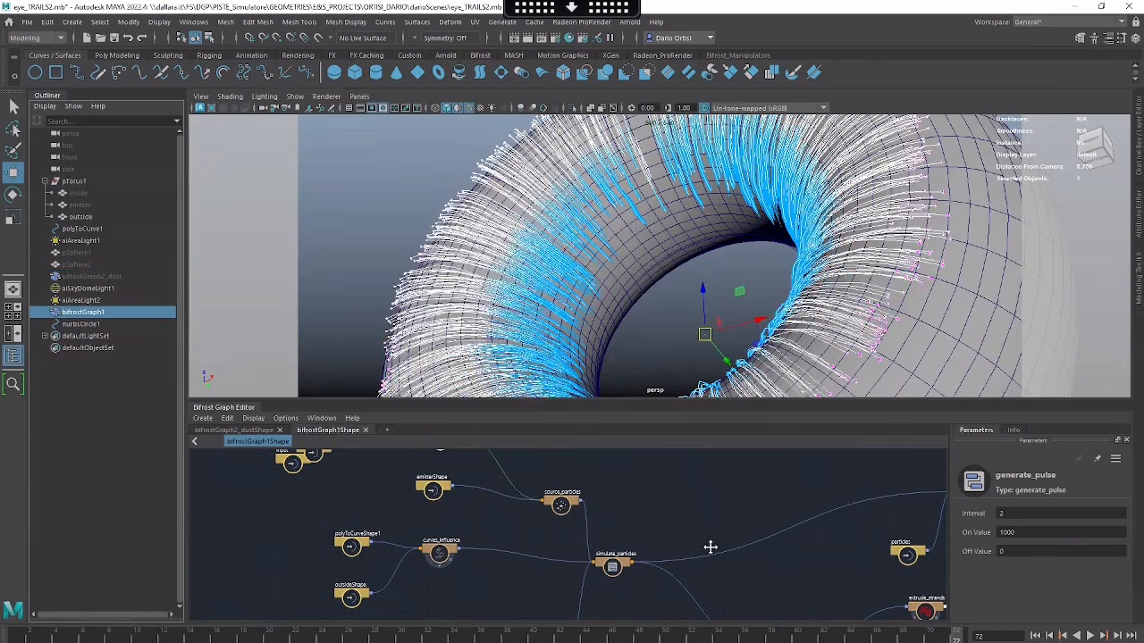
Step: Select the torus's emitter and outside meshes in turn, and temporarily isolate the emitter mesh in the viewport to examine it
alt+middle_drag(711, 547, 769, 587)
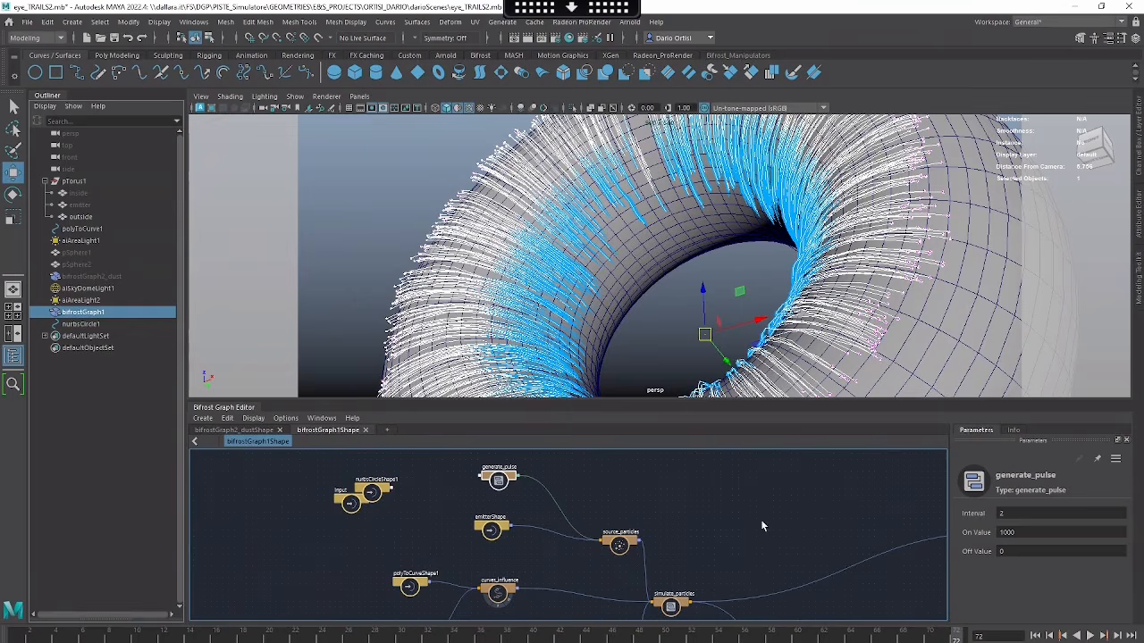
click(88, 206)
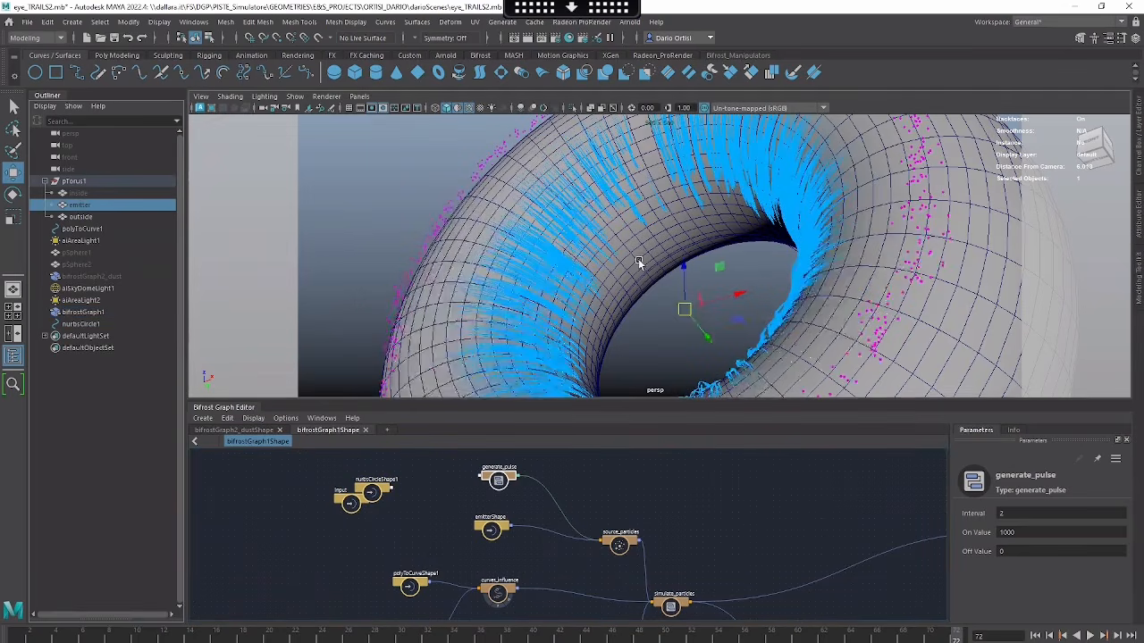
click(666, 270)
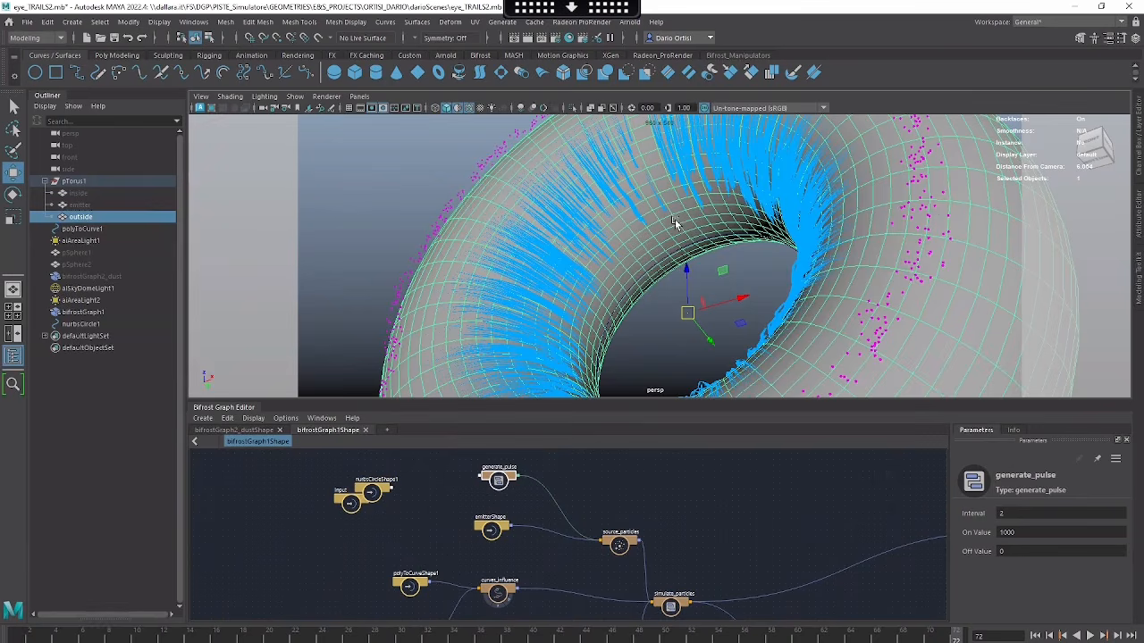
click(88, 205)
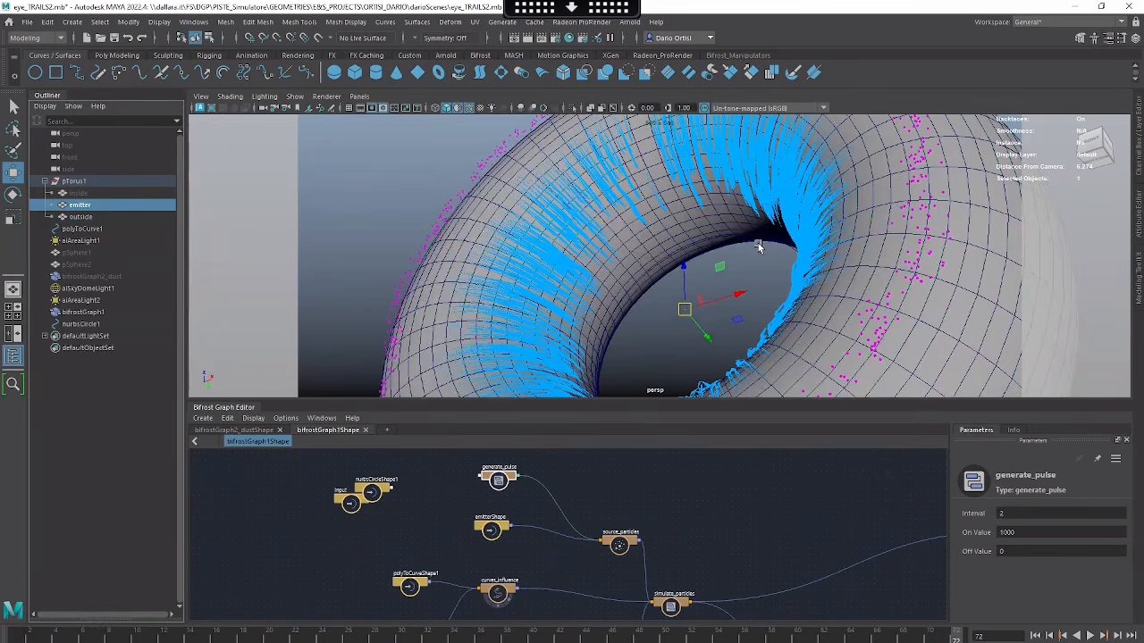
click(572, 107)
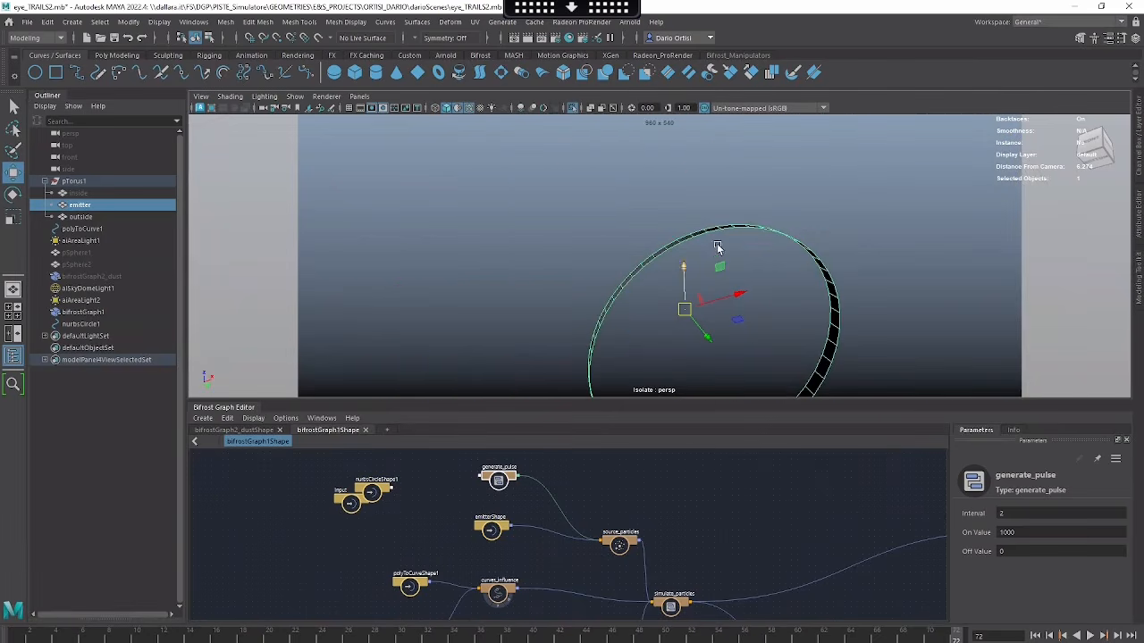
click(575, 108)
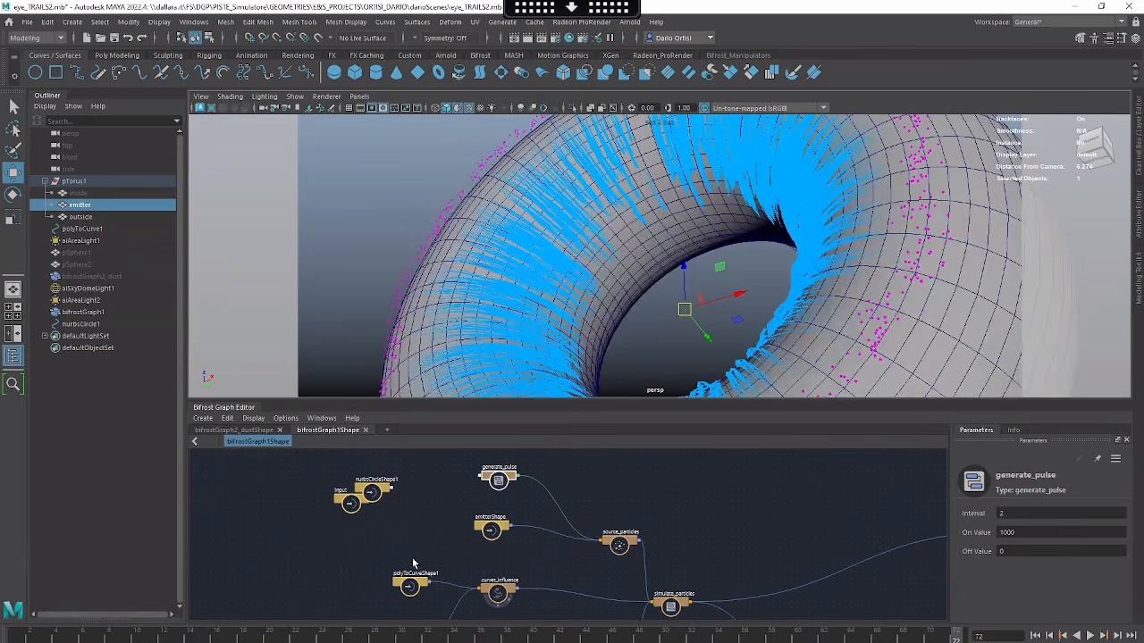
Step: Inspect the emitterShape node's mesh connection into source_particles and select source_particles to show its parameters
alt+right_drag(412, 563, 562, 563)
drag(541, 519, 516, 529)
alt+right_drag(640, 556, 517, 528)
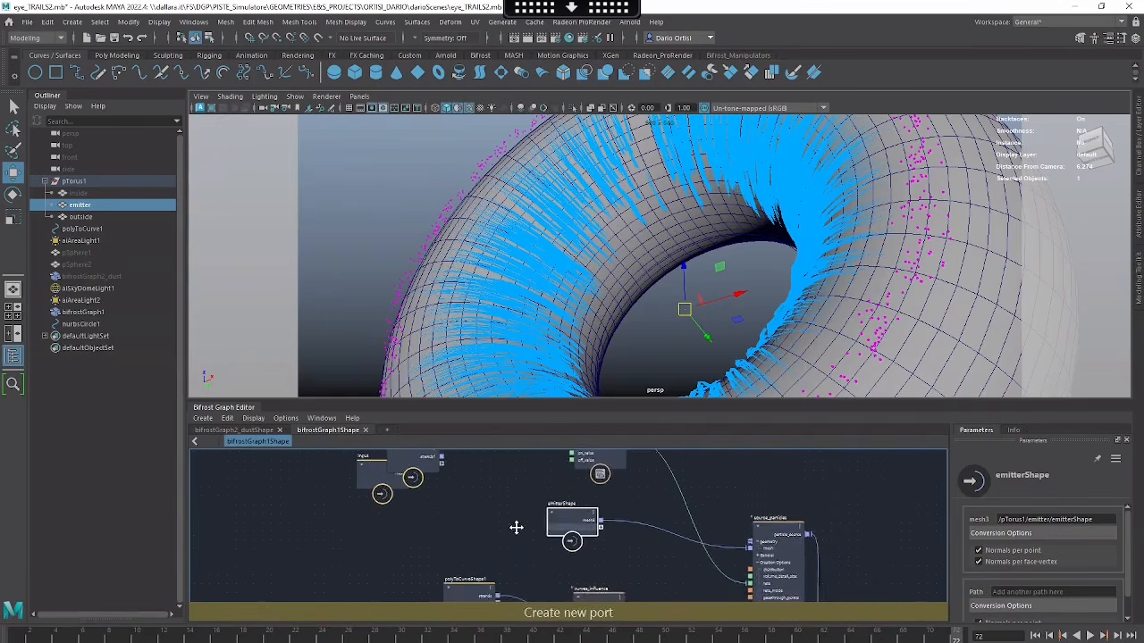
alt+middle_drag(517, 528, 450, 553)
drag(528, 485, 519, 475)
alt+middle_drag(555, 552, 575, 523)
click(500, 515)
click(661, 499)
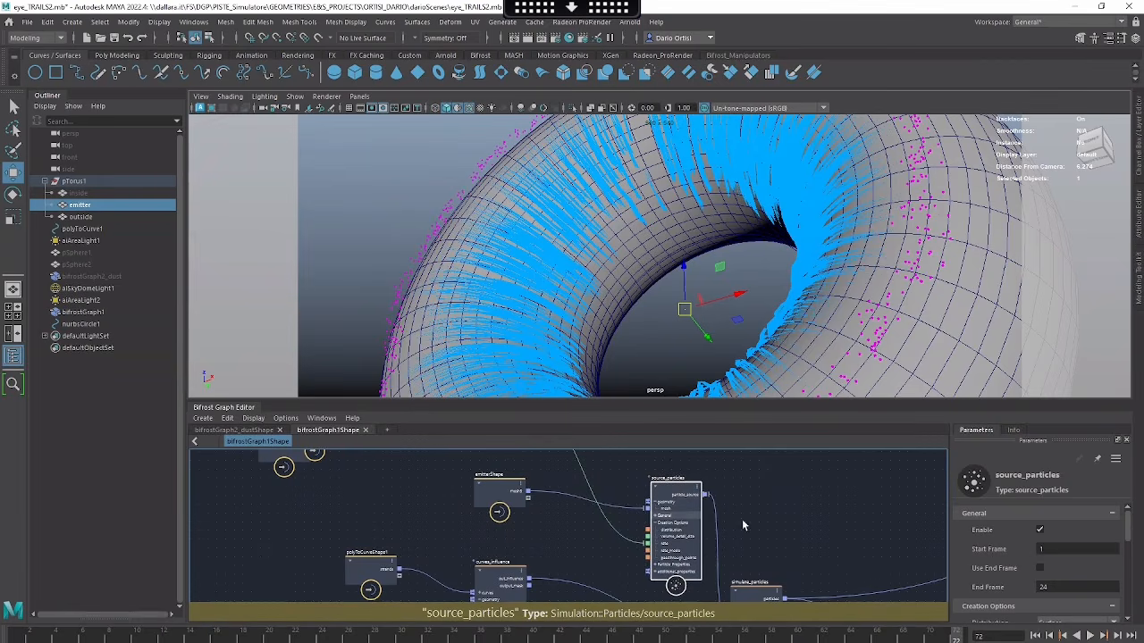
alt+middle_drag(822, 539, 798, 535)
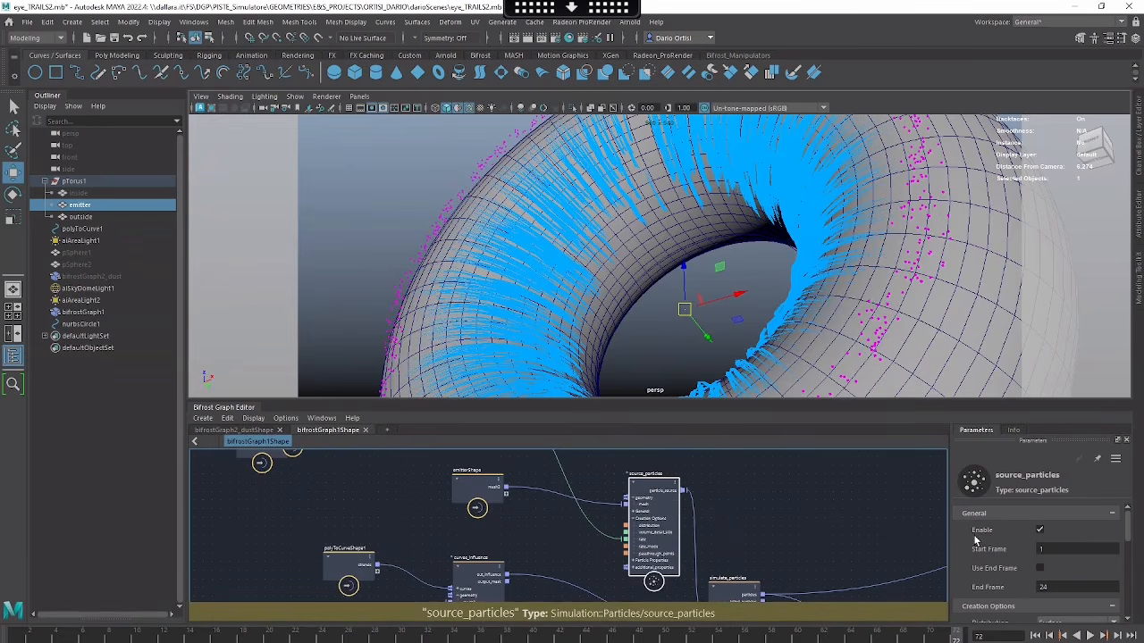
Step: Enlarge the Bifrost Graph Editor and review the source_particles creation options and particle properties
drag(923, 403, 924, 280)
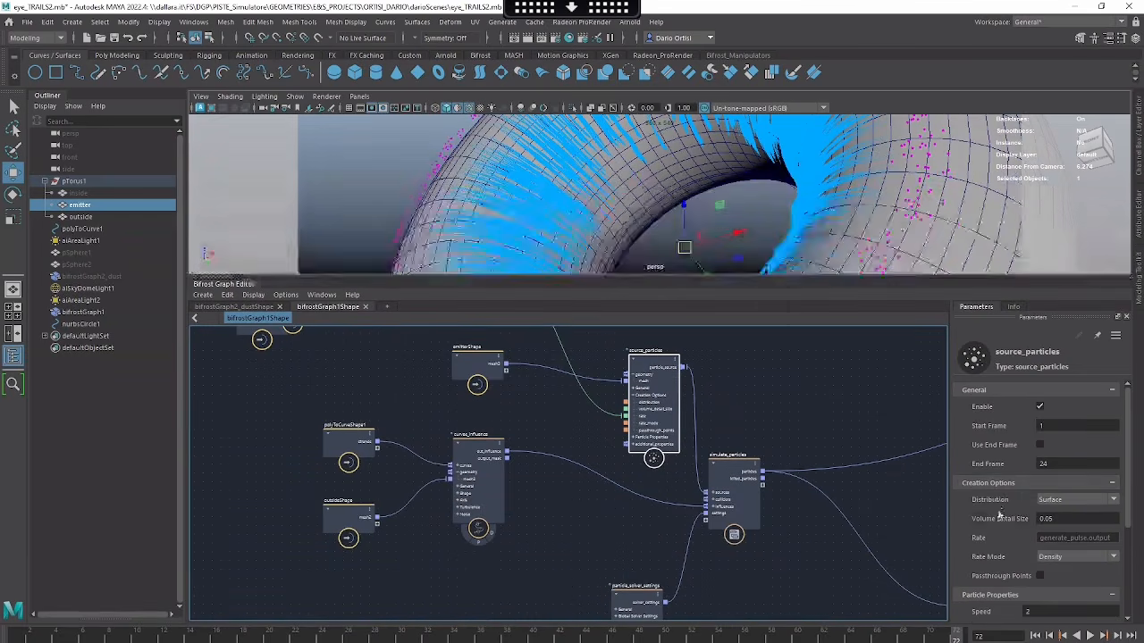
scroll(1000, 478, down, 1)
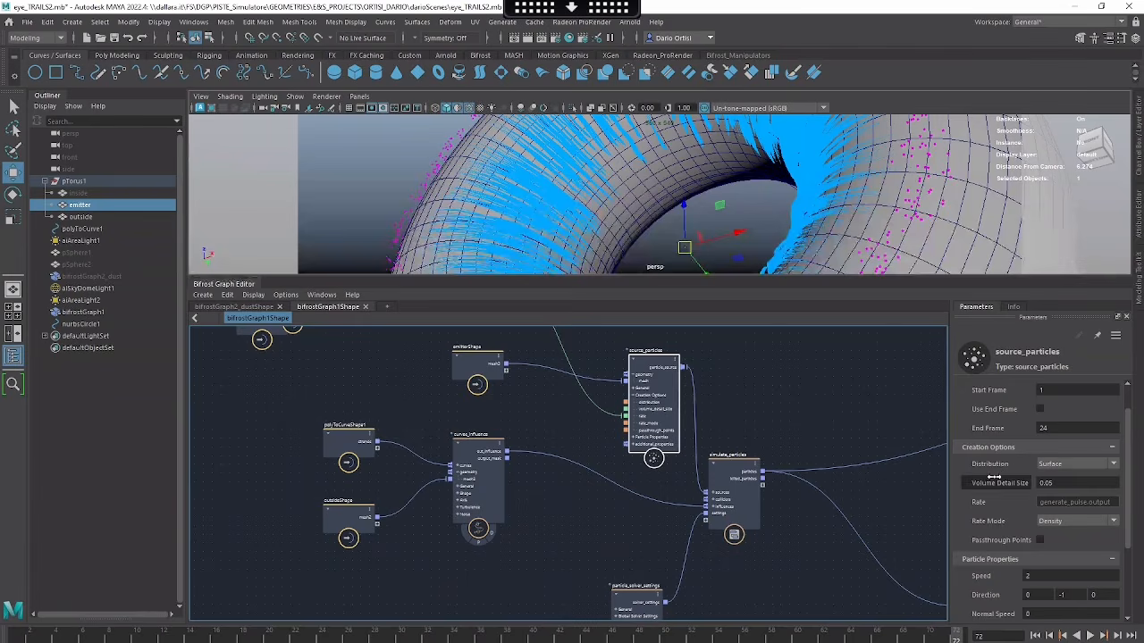
scroll(992, 466, down, 1)
scroll(992, 465, down, 1)
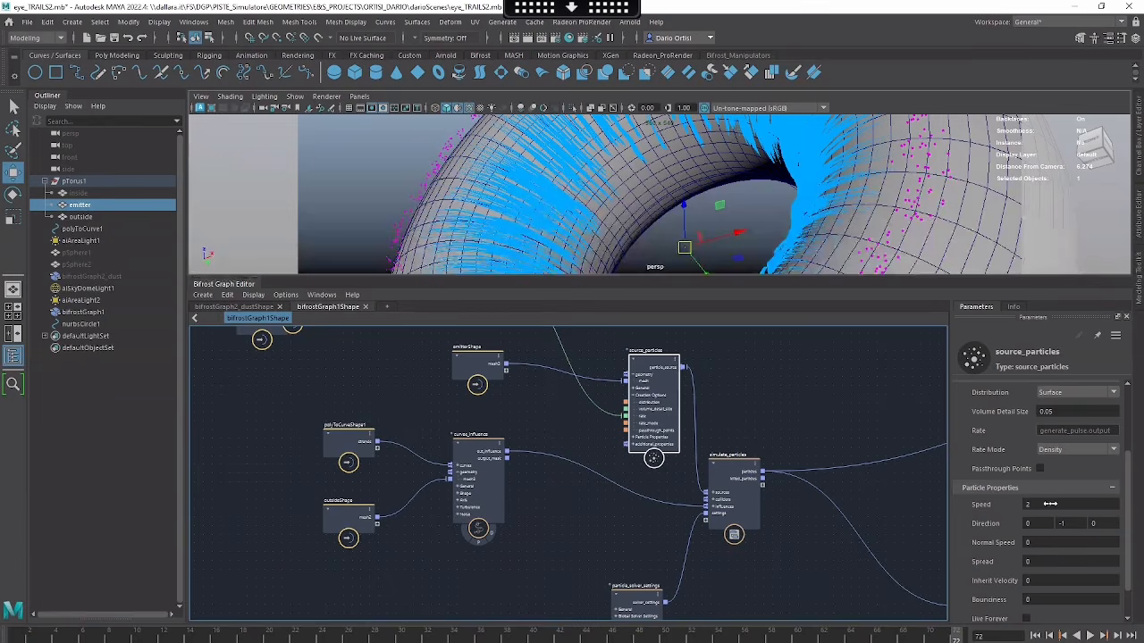
alt+middle_drag(880, 485, 764, 475)
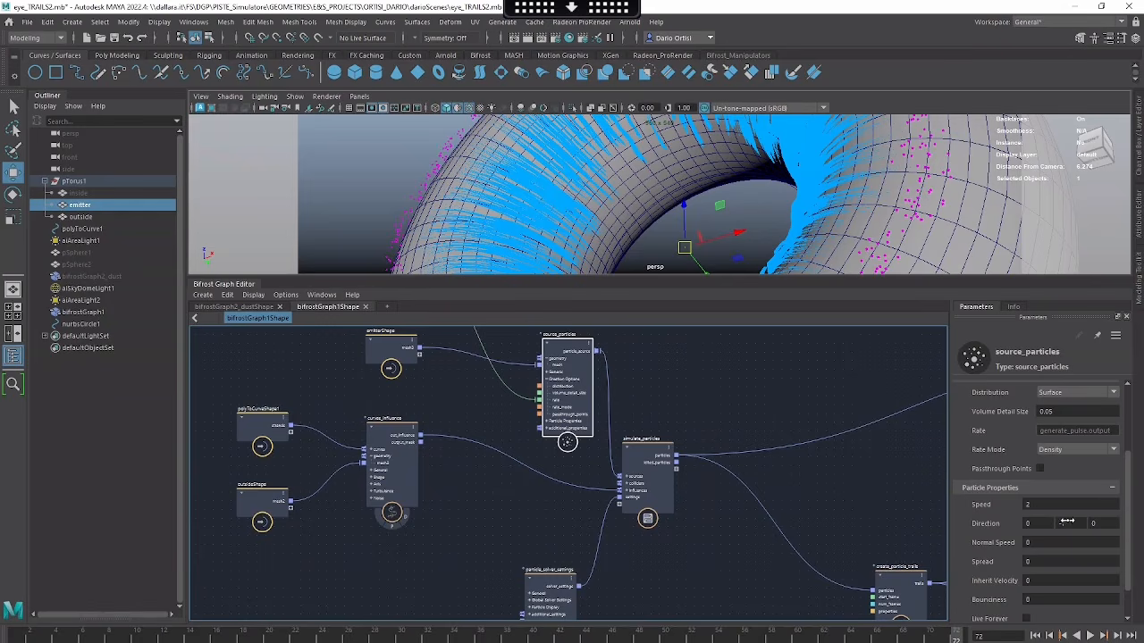
scroll(1050, 542, down, 1)
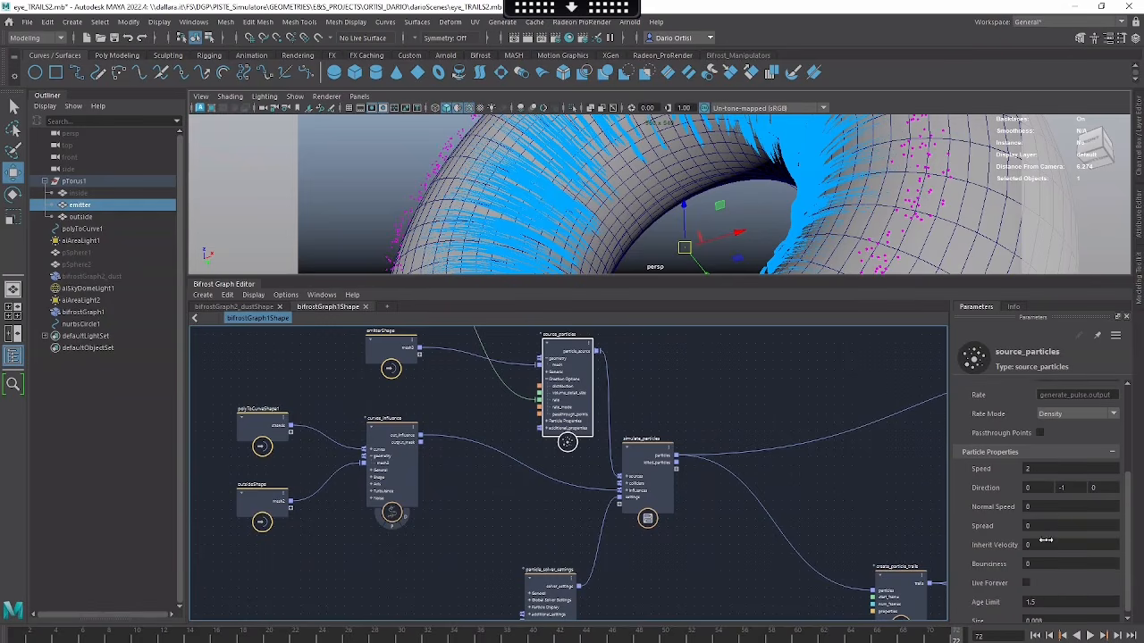
scroll(1048, 503, down, 1)
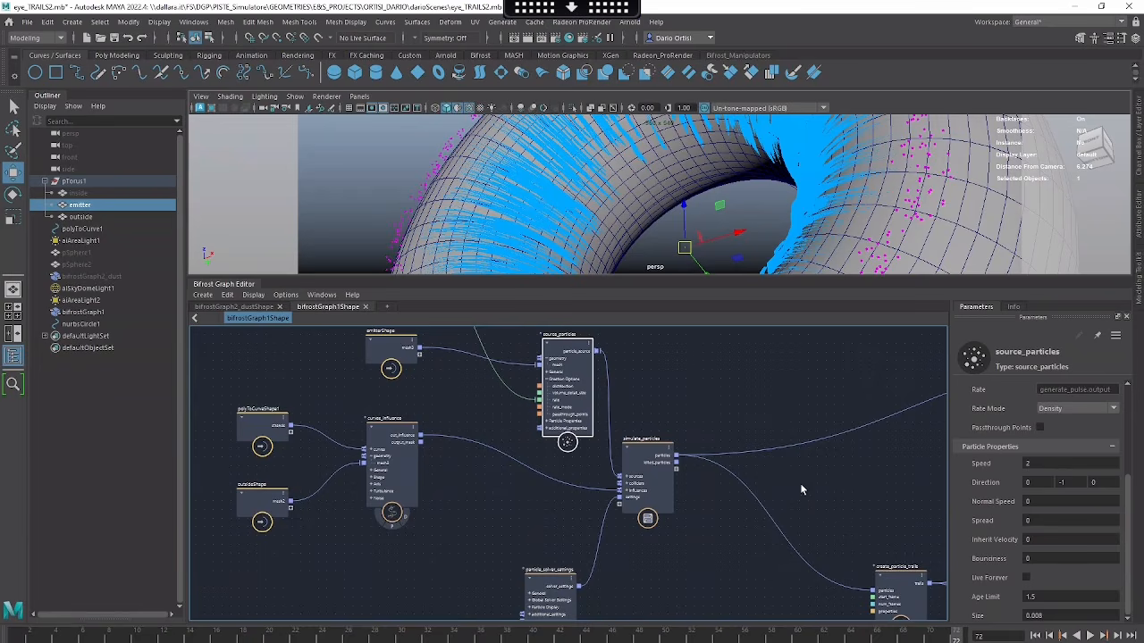
Step: Select the particle_solver_settings node and review its global solver and collision settings, including gravity
alt+right_drag(815, 488, 776, 451)
alt+middle_drag(777, 450, 743, 379)
click(553, 518)
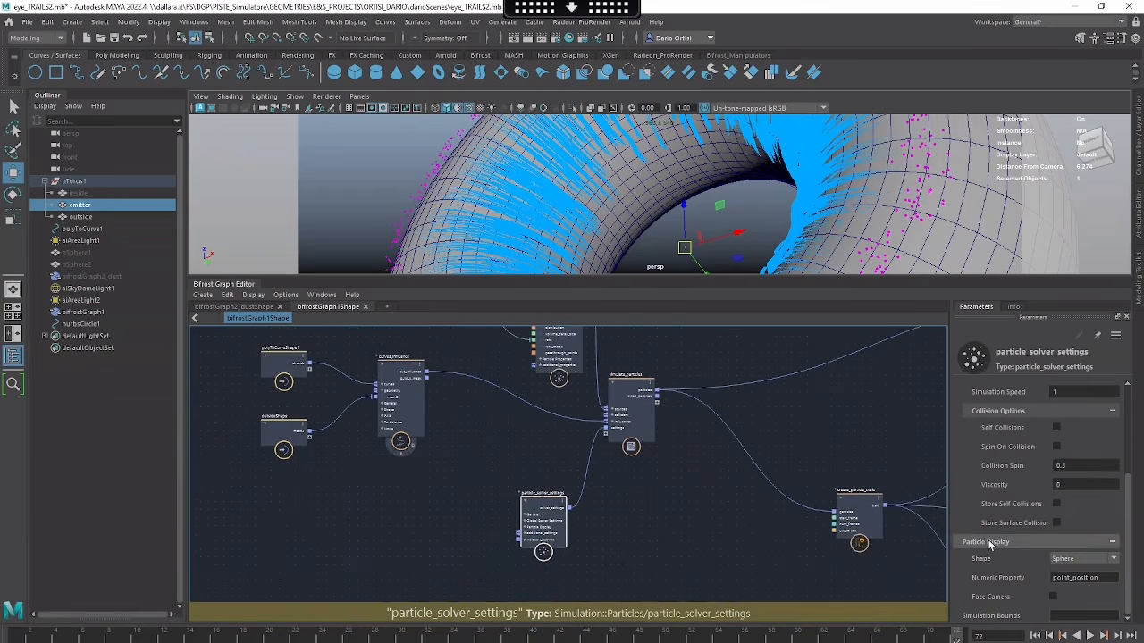
scroll(989, 545, up, 2)
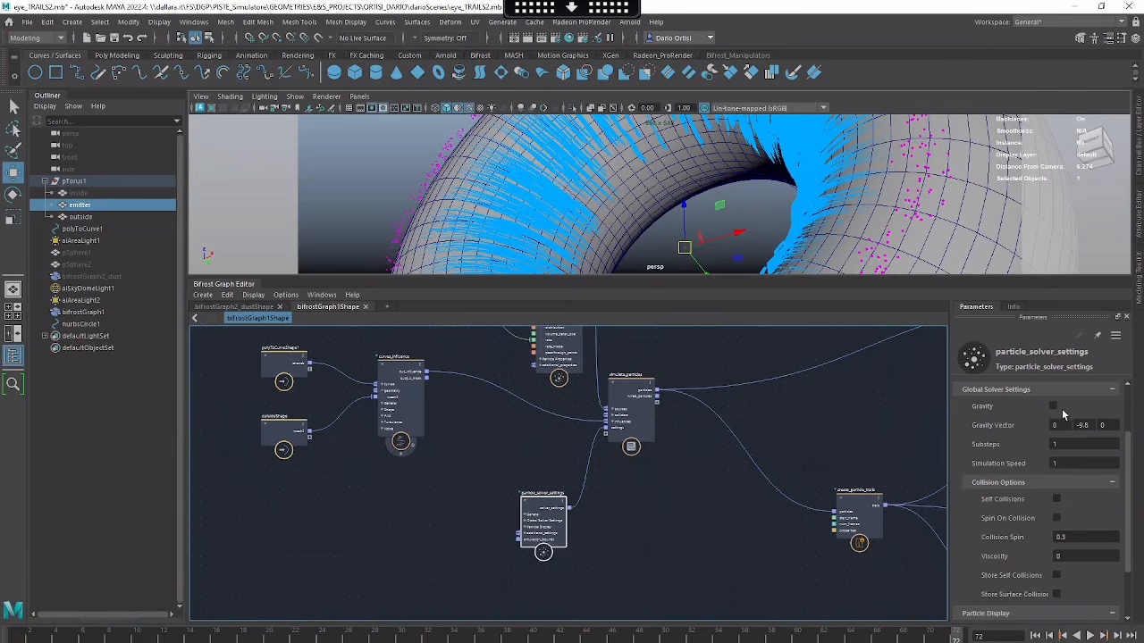
alt+middle_drag(847, 449, 825, 456)
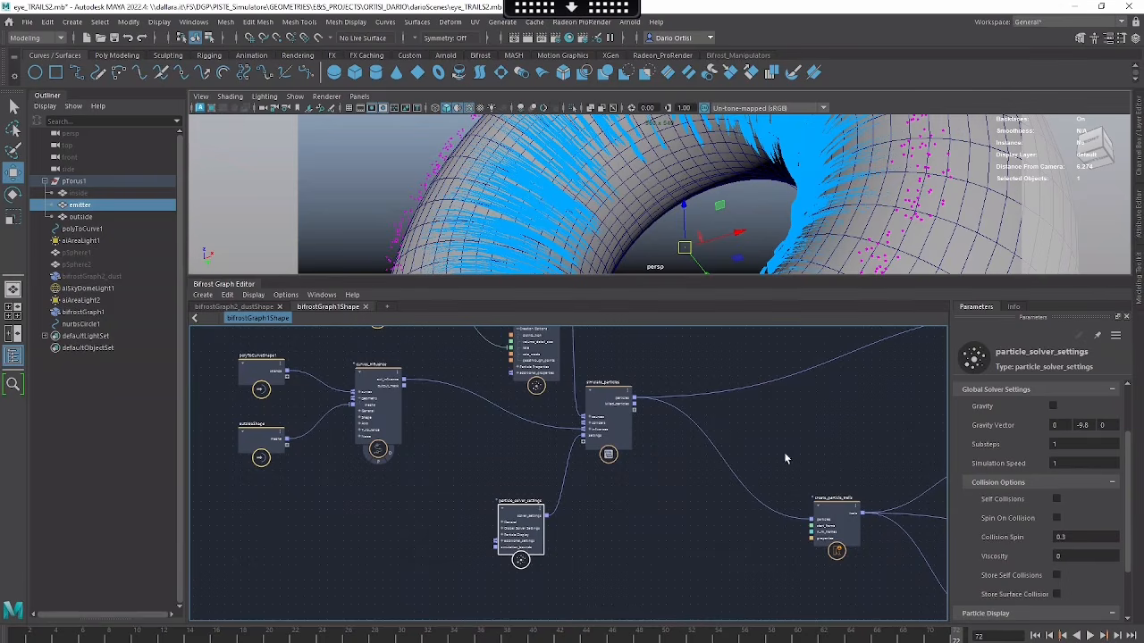
alt+middle_drag(779, 439, 795, 457)
Step: Revisit source_particles, shift the emitterShape node slightly away from it, and select the generate_pulse node driving its rate
alt+middle_drag(564, 463, 666, 489)
alt+right_drag(598, 470, 655, 432)
alt+middle_drag(654, 433, 639, 467)
click(662, 379)
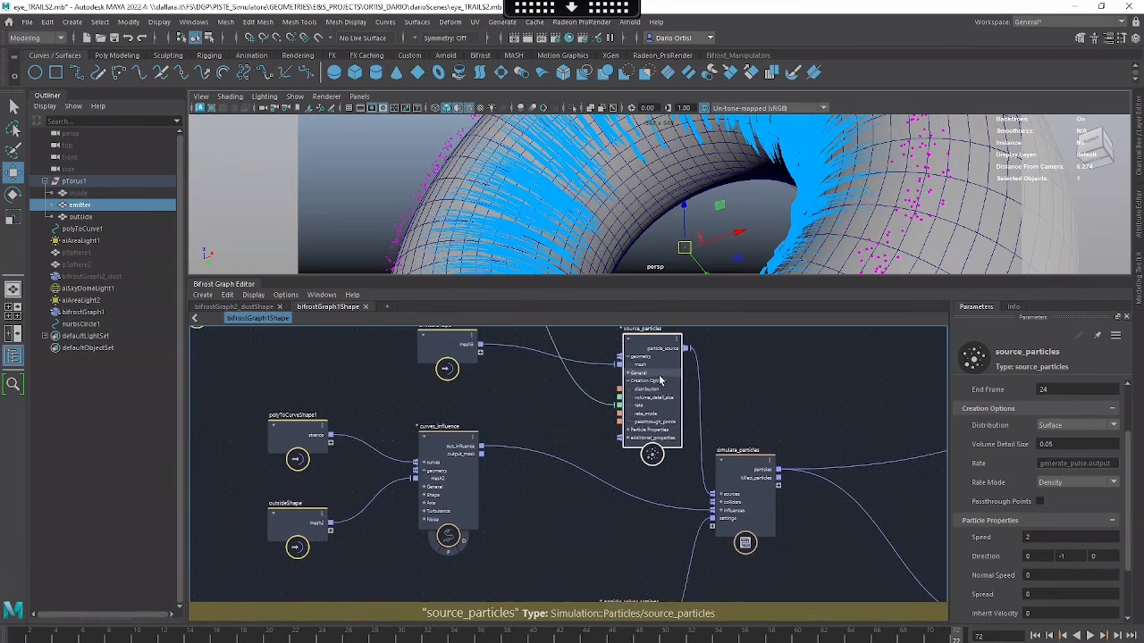
alt+middle_drag(759, 403, 764, 427)
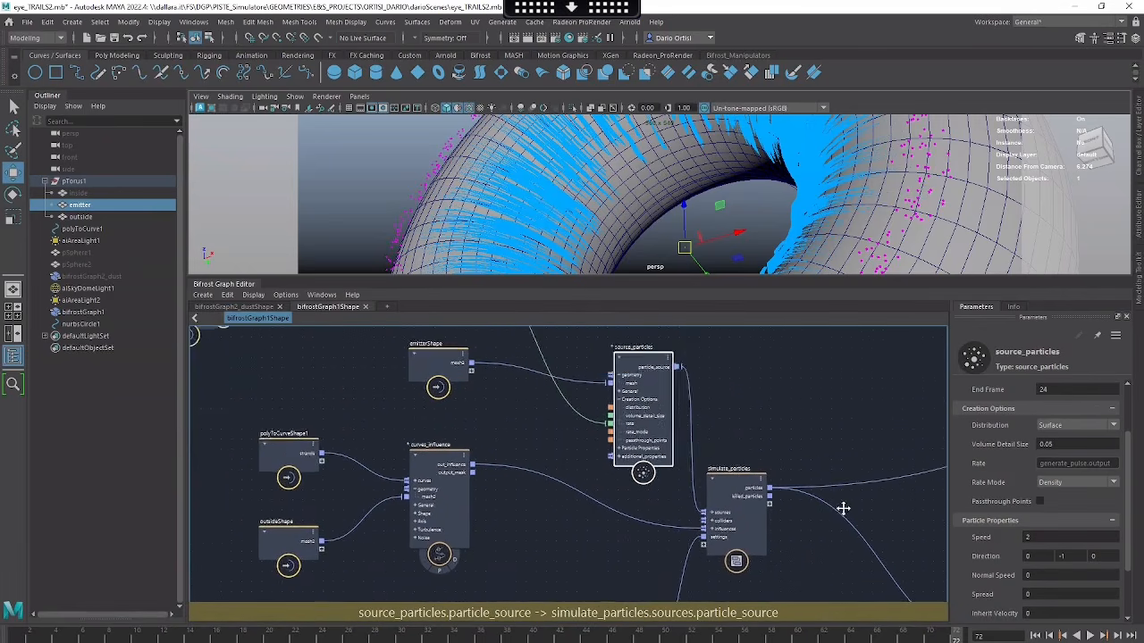
alt+middle_drag(844, 509, 847, 519)
drag(505, 455, 479, 457)
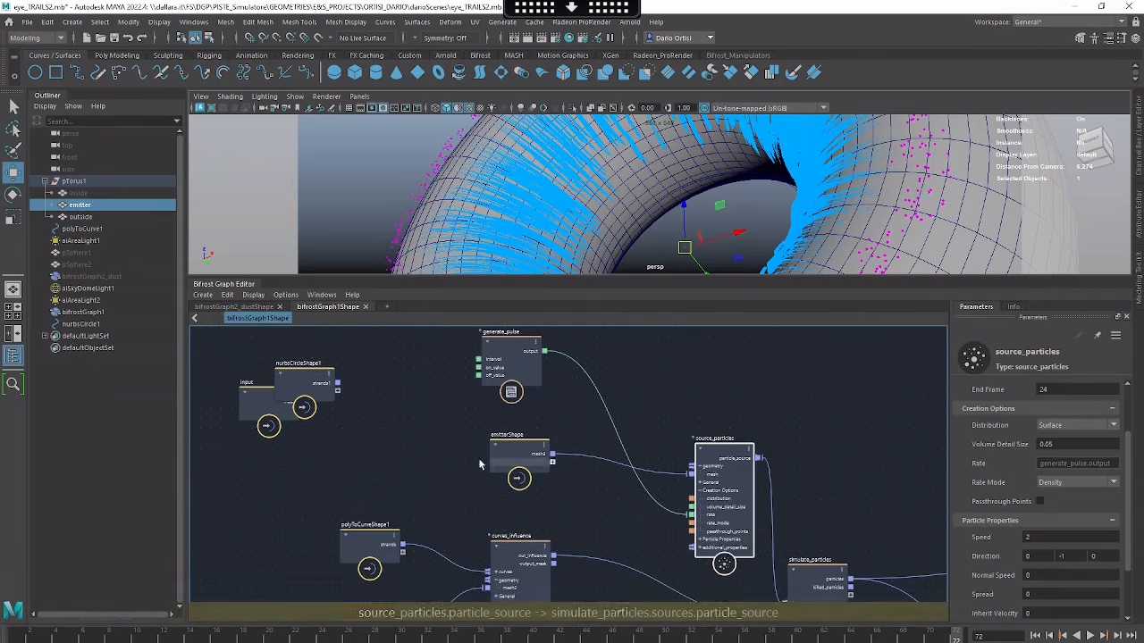
click(509, 358)
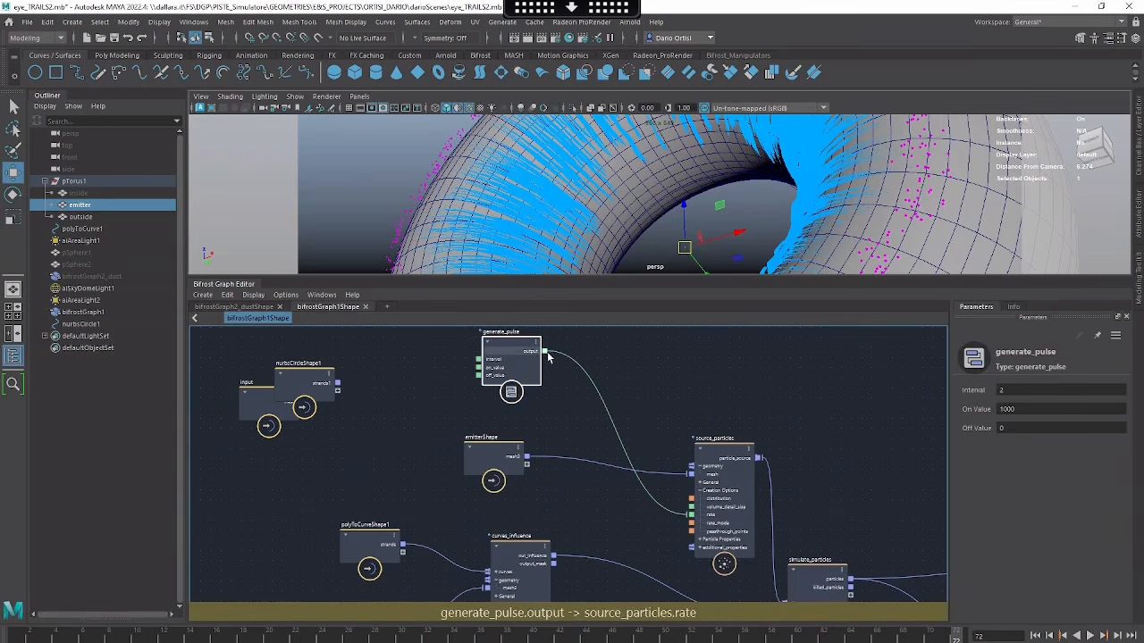
Step: Add a second generate_pulse node by searching for "pulse", and spread both pulse nodes apart in the graph
drag(544, 352, 586, 409)
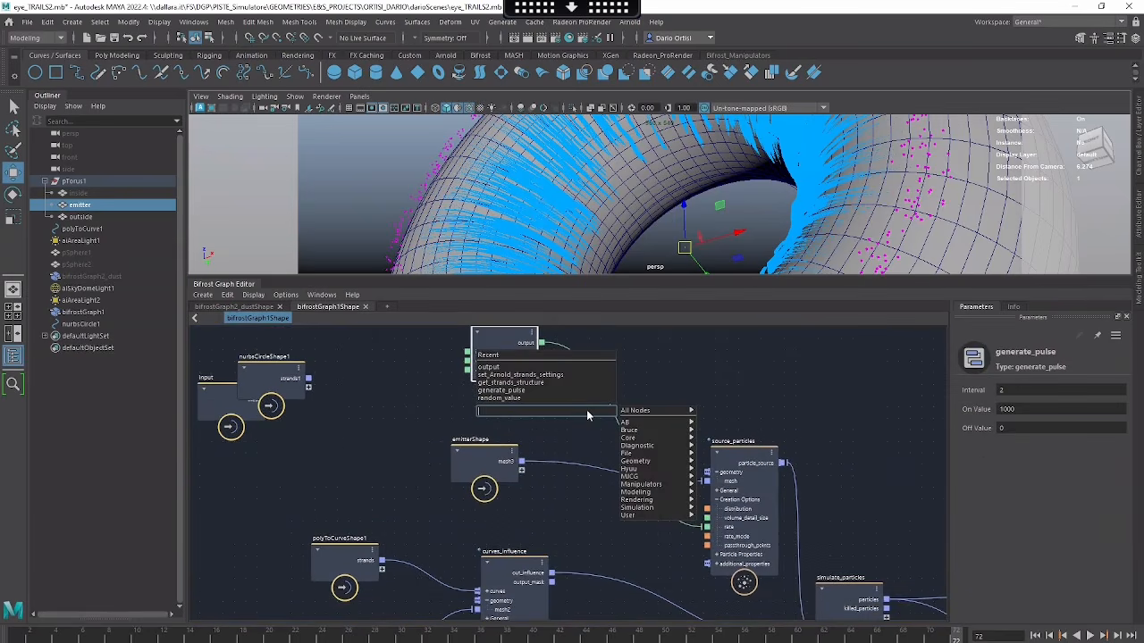
text(pulse)
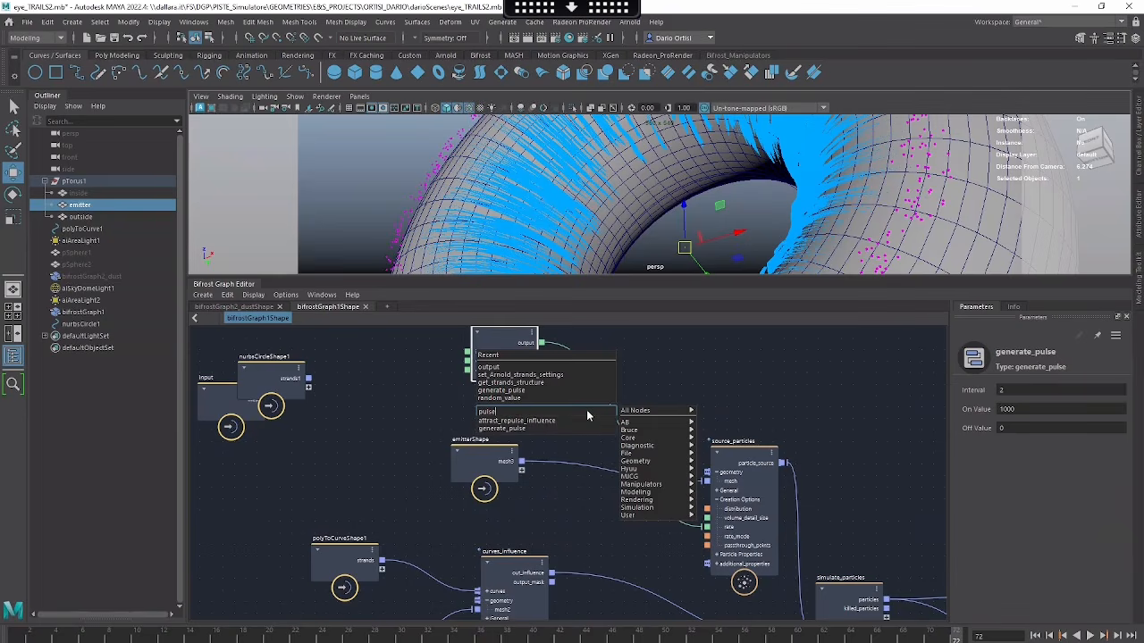
key(Down)
key(Down)
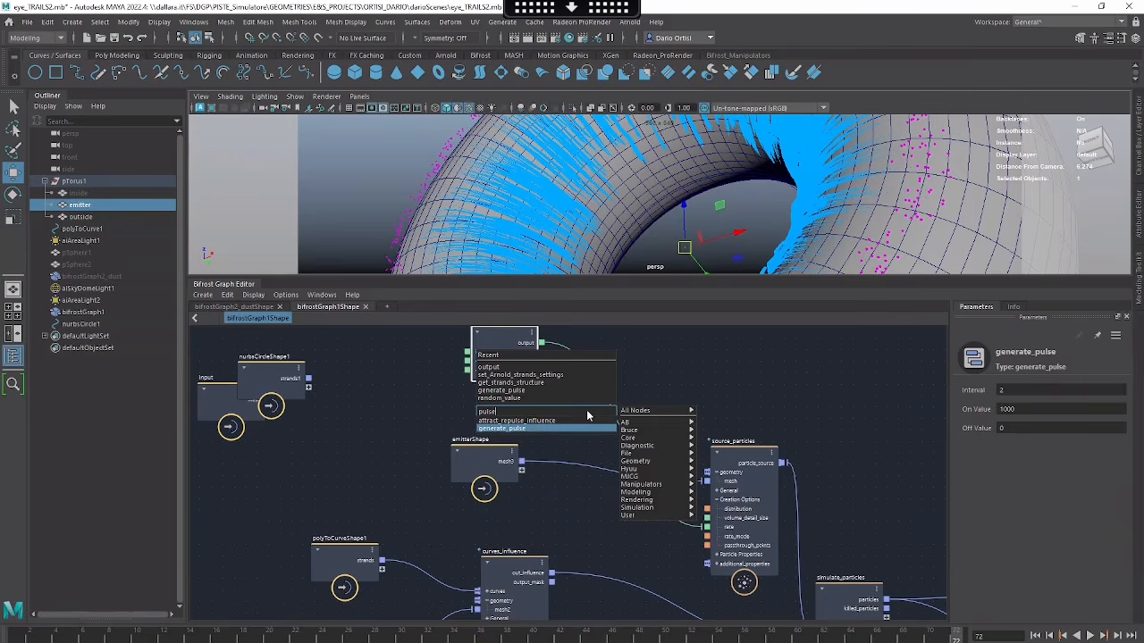
key(Return)
drag(600, 428, 540, 401)
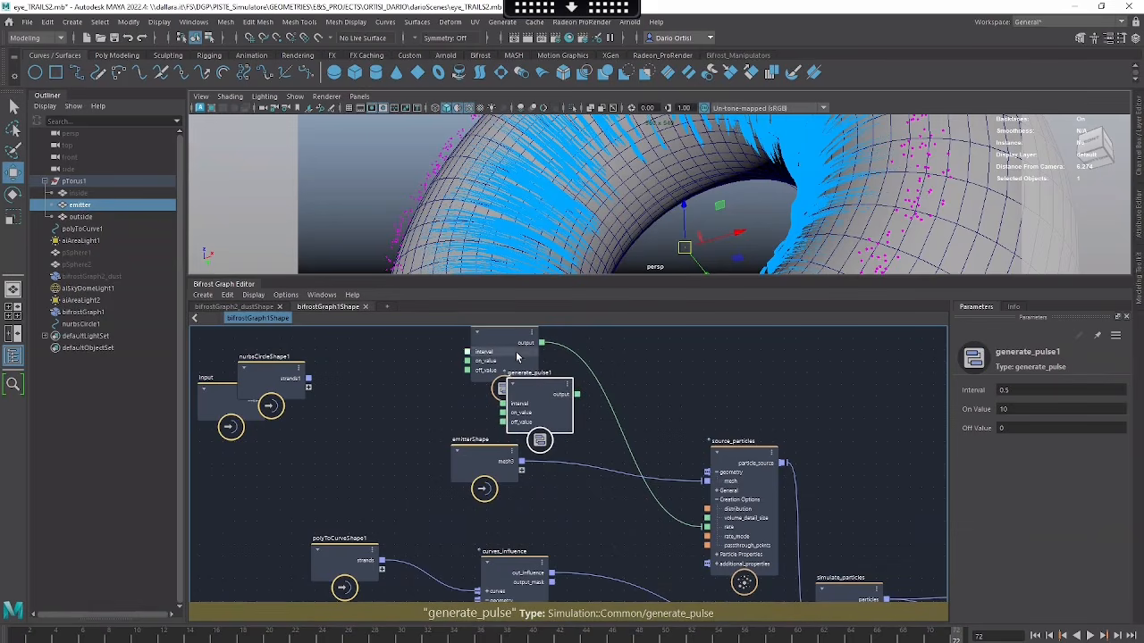
drag(510, 352, 519, 324)
drag(534, 417, 461, 416)
Step: Compare the default parameters of generate_pulse1 with the original pulse node, and delete generate_pulse1
scroll(528, 425, down, 2)
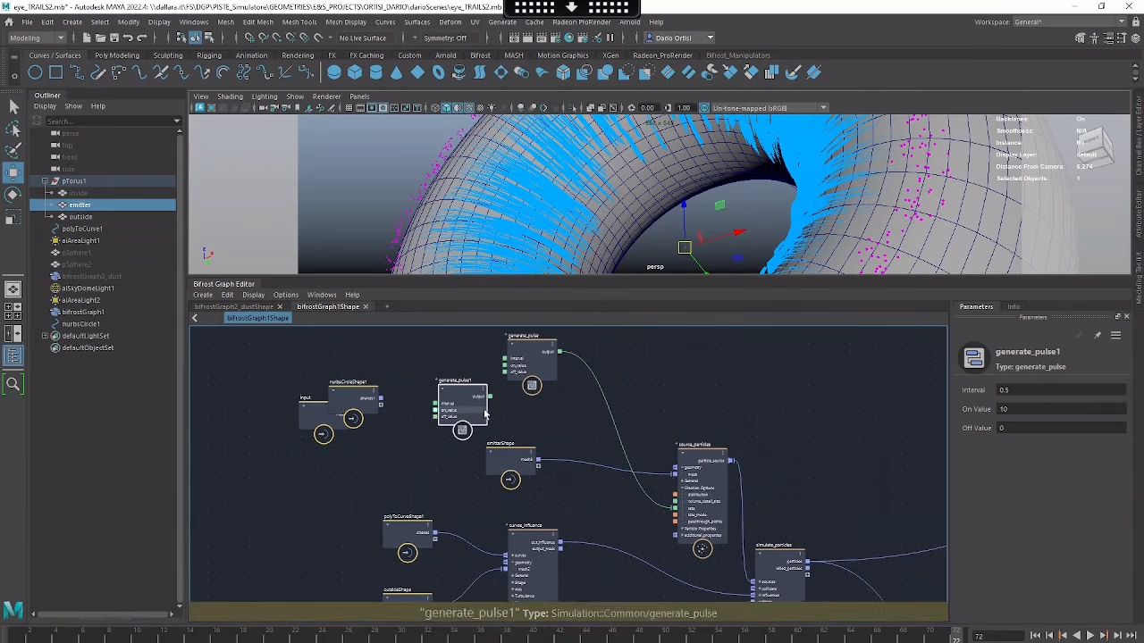
scroll(469, 415, up, 2)
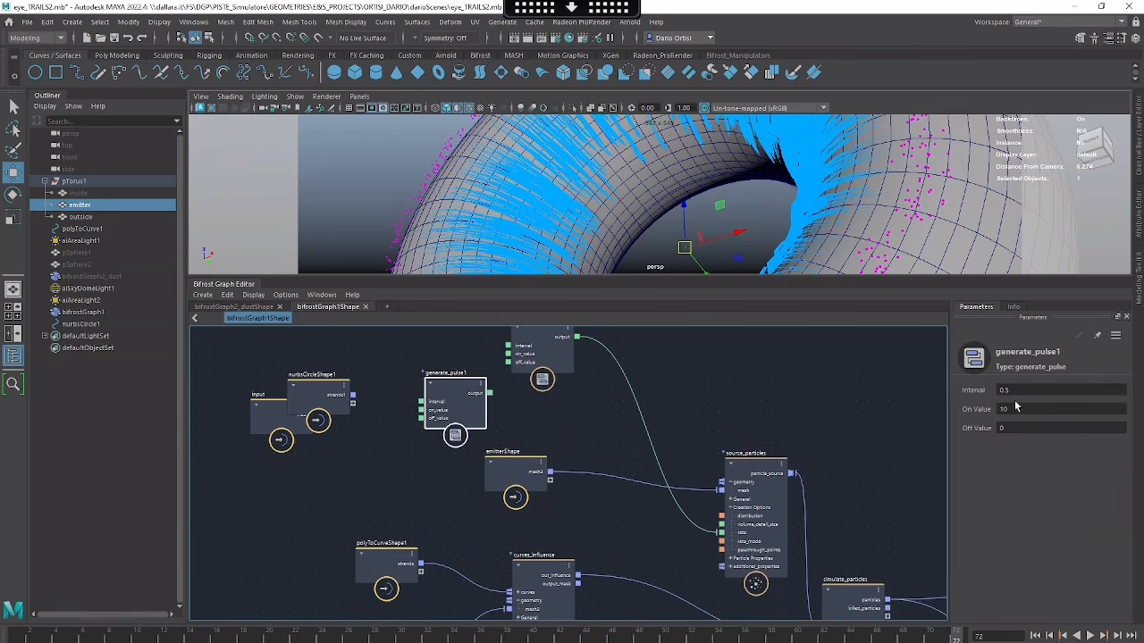
click(524, 357)
click(465, 399)
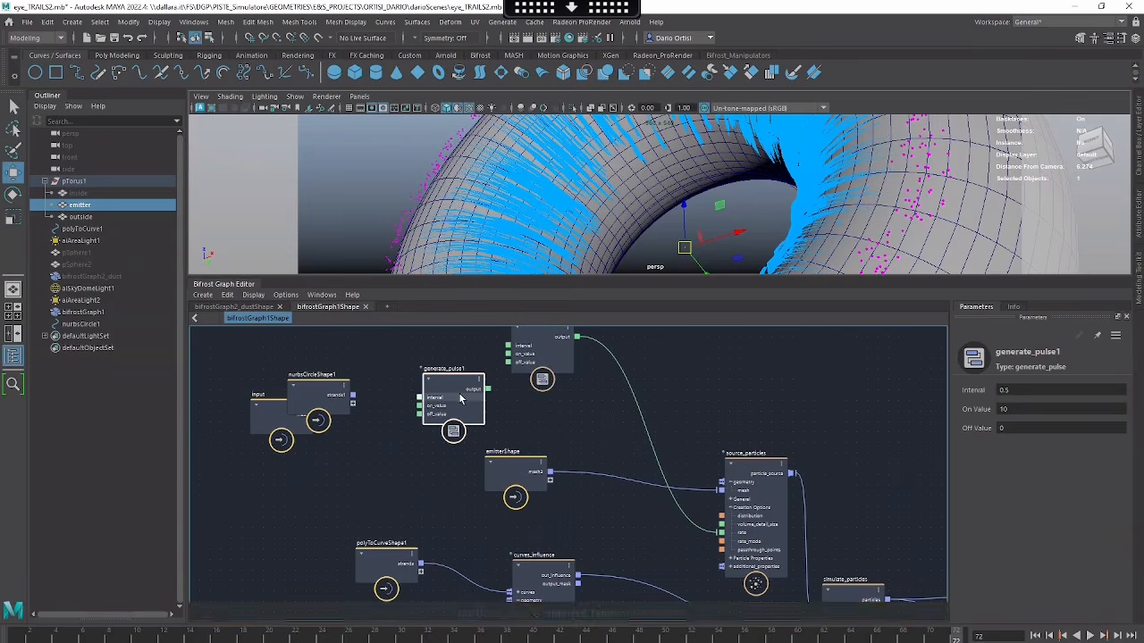
key(Delete)
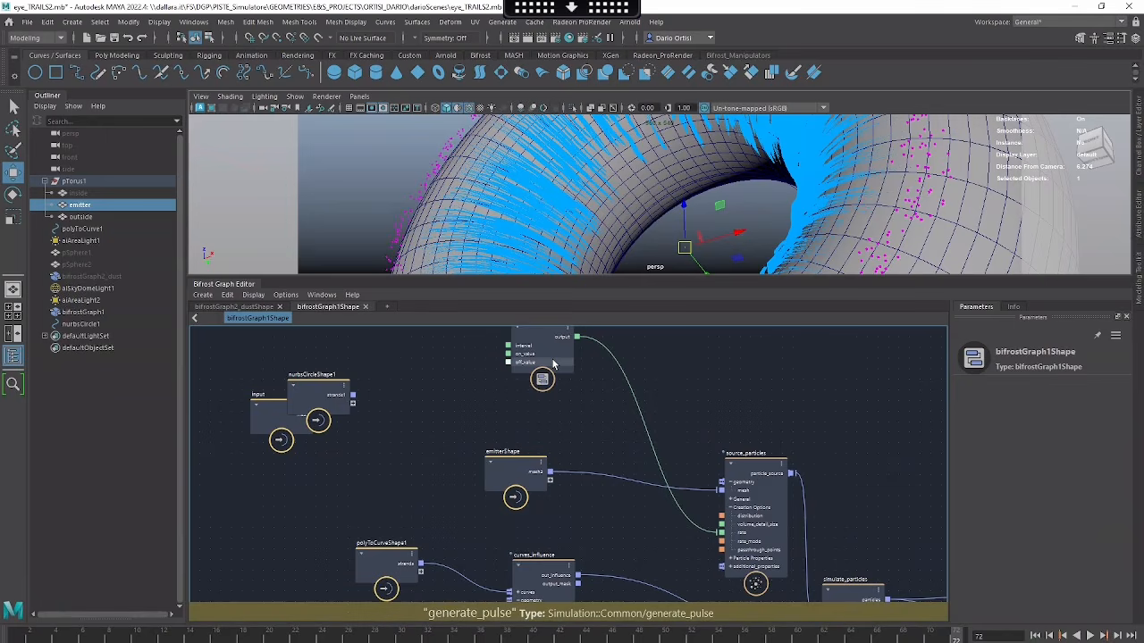
Step: Move generate_pulse down closer to emitterShape and extend the playback range to frame 200
drag(552, 360, 544, 412)
scroll(617, 402, down, 3)
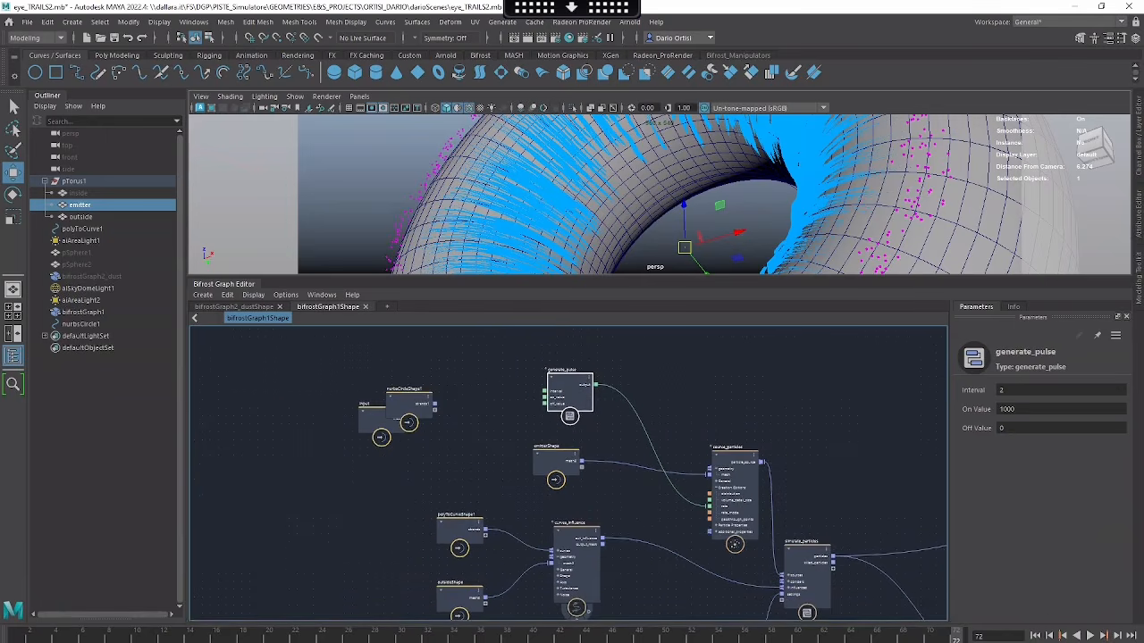
key(Return)
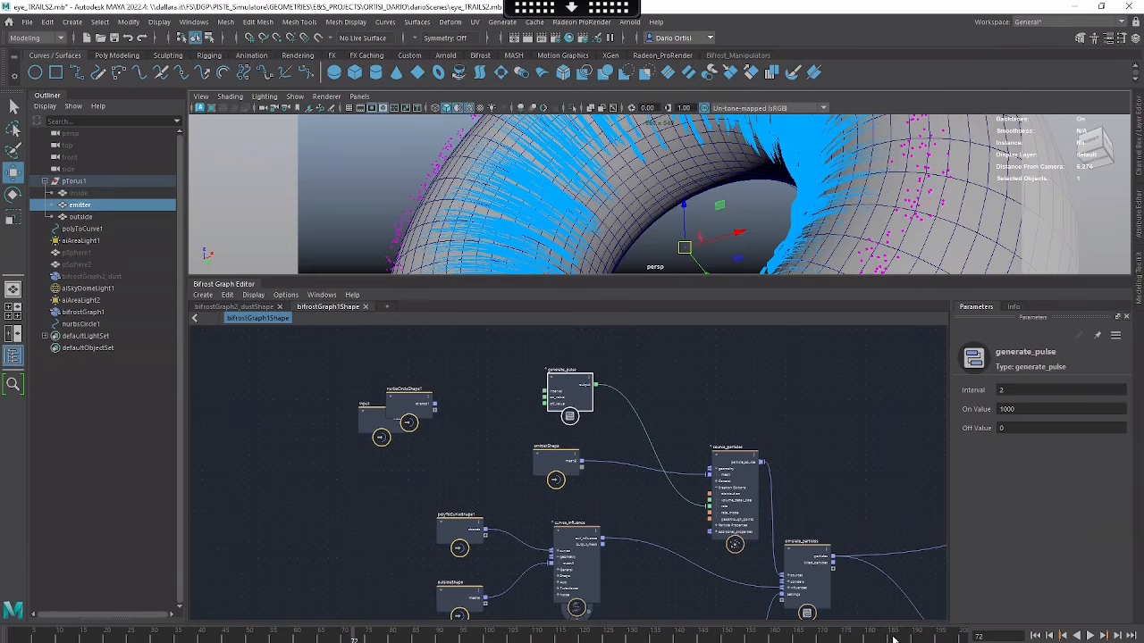
Step: Set playback looping to Continuous and play the particle simulation from the first frame
right_click(884, 639)
mouse_move(983, 560)
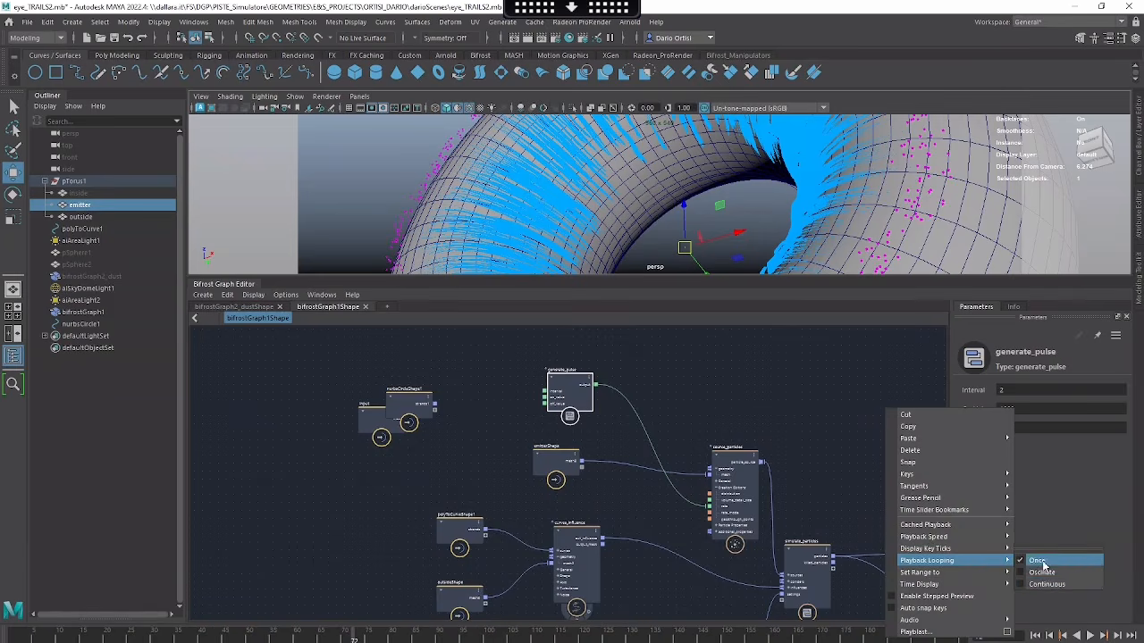
click(1039, 585)
click(1034, 636)
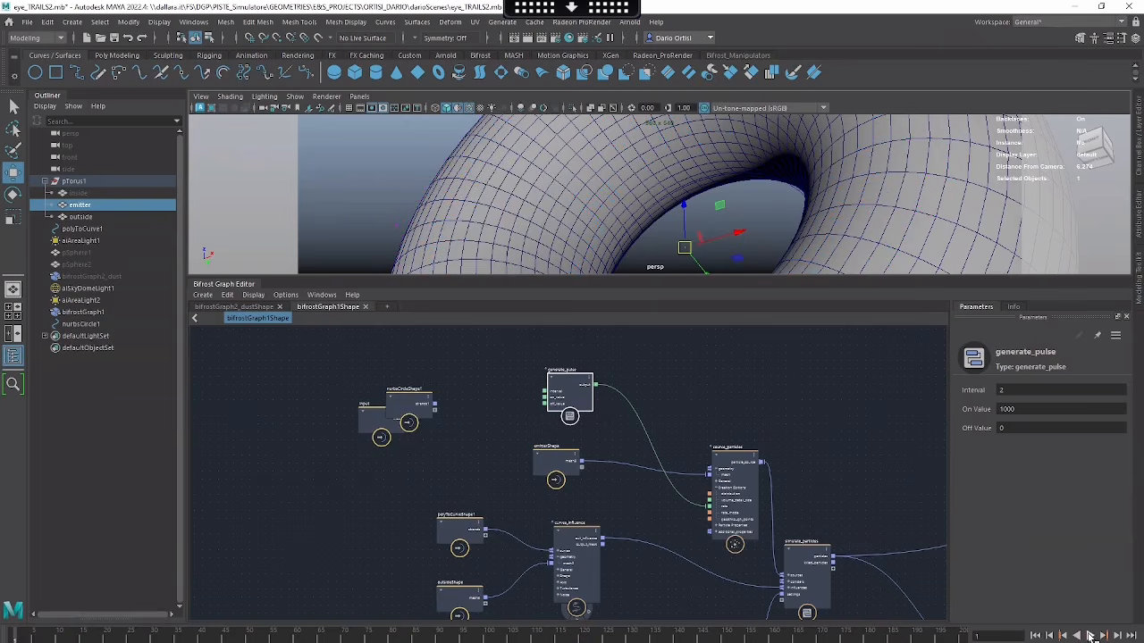
click(1090, 636)
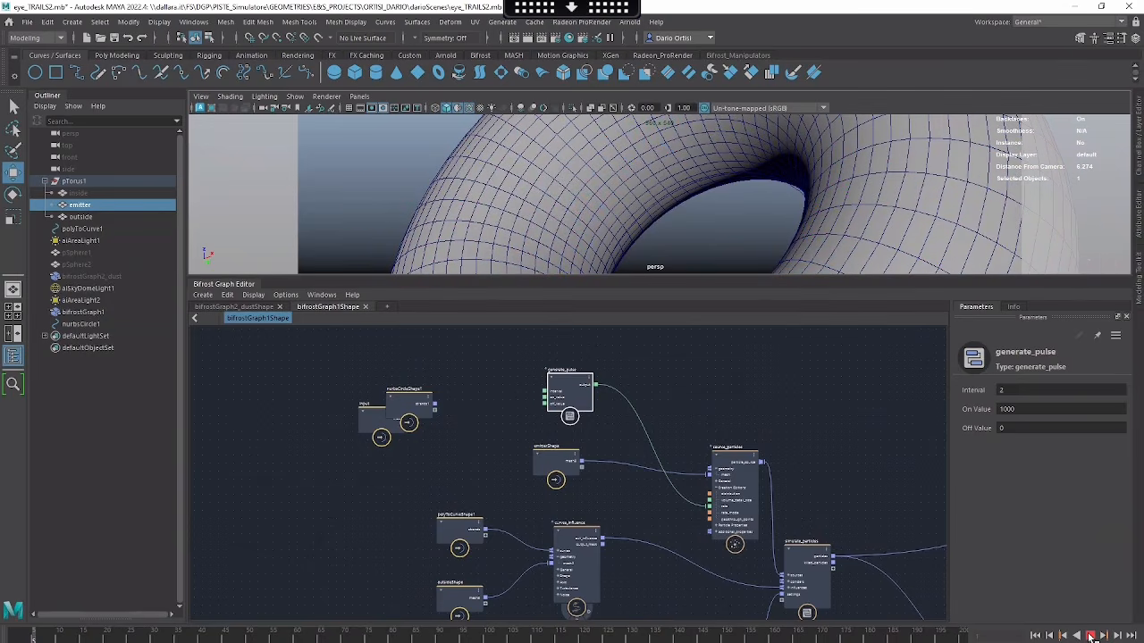
Step: Stop the playback, inspect the curves_influence node, and hide the outside mesh of the torus
click(1090, 636)
middle_drag(729, 495, 680, 378)
click(536, 442)
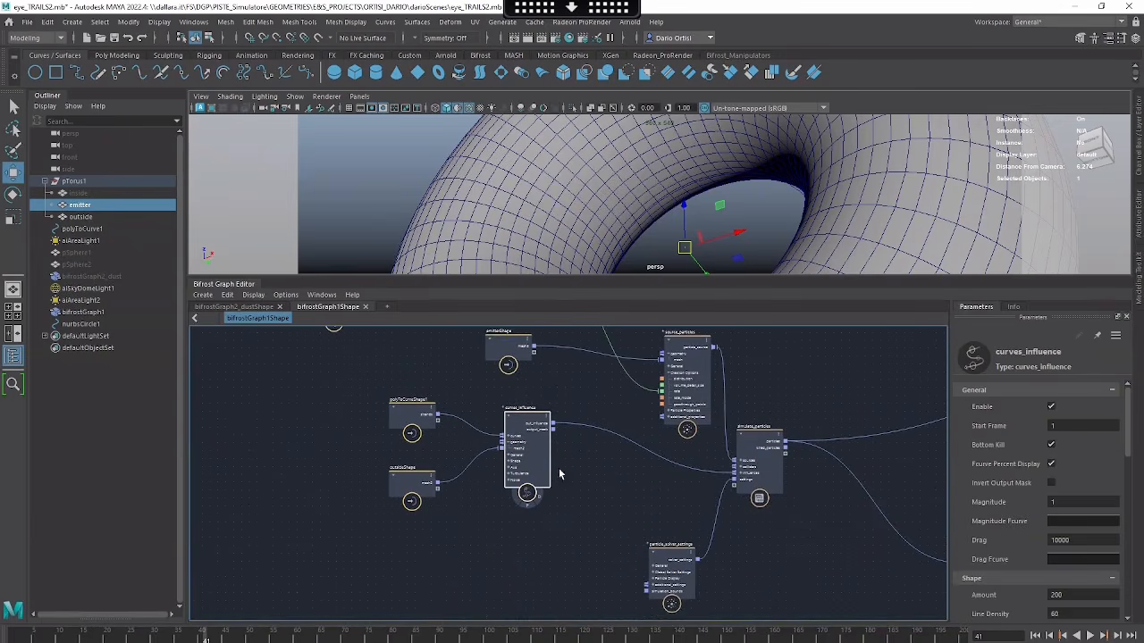
click(556, 202)
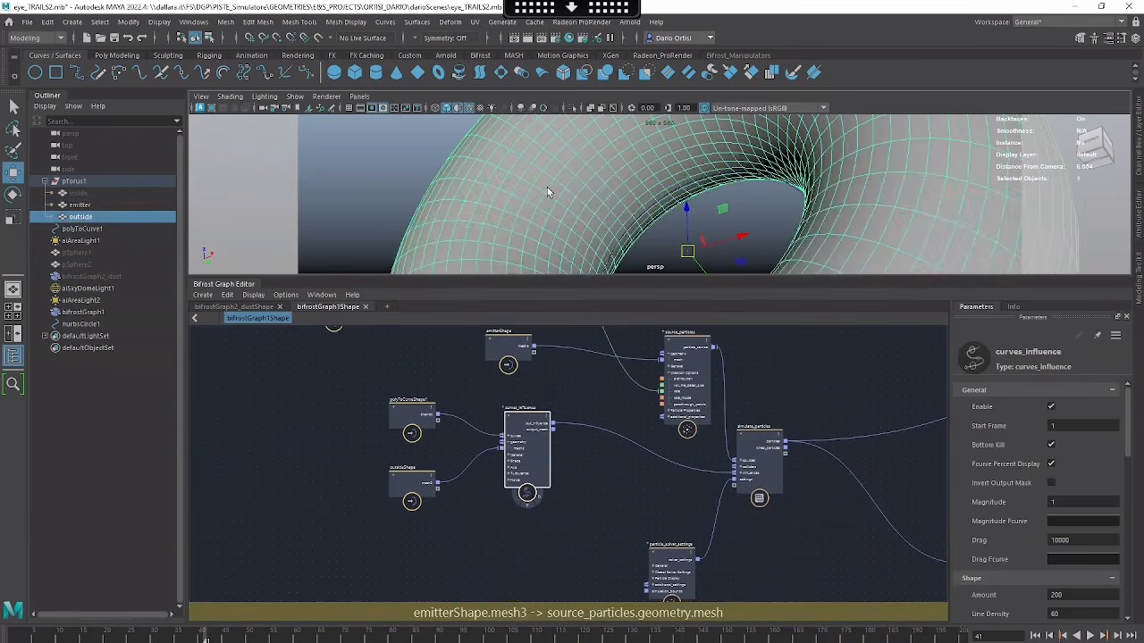
key(h)
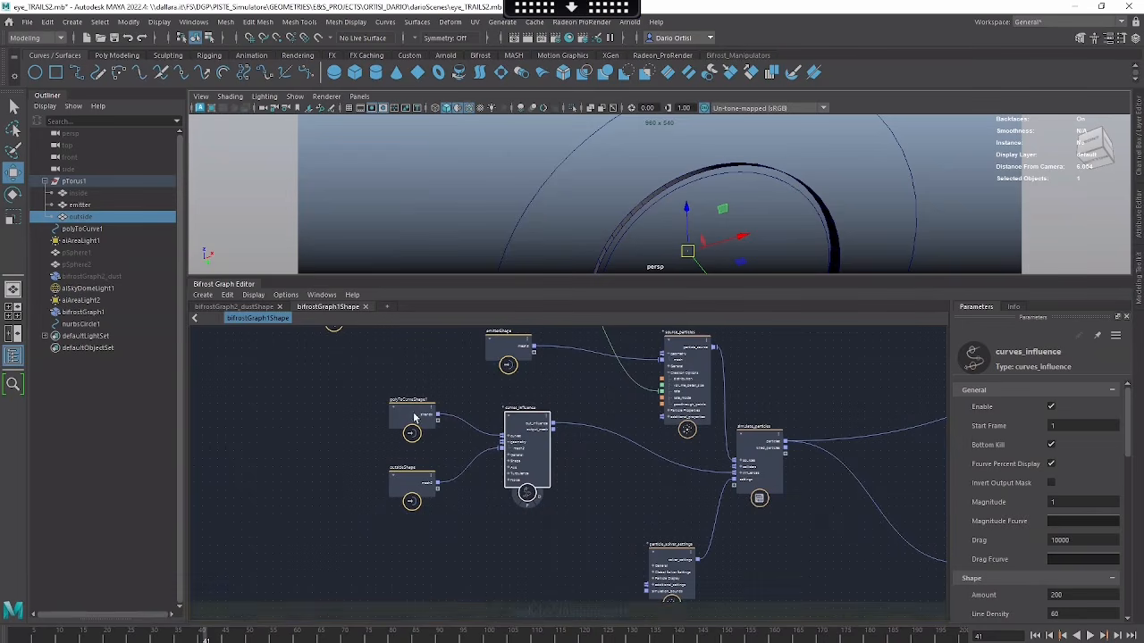
Step: Examine the polyToCurveShape1 node and its matching polyToCurve1 curve around the emitter ring from several angles
click(414, 407)
scroll(413, 408, up, 2)
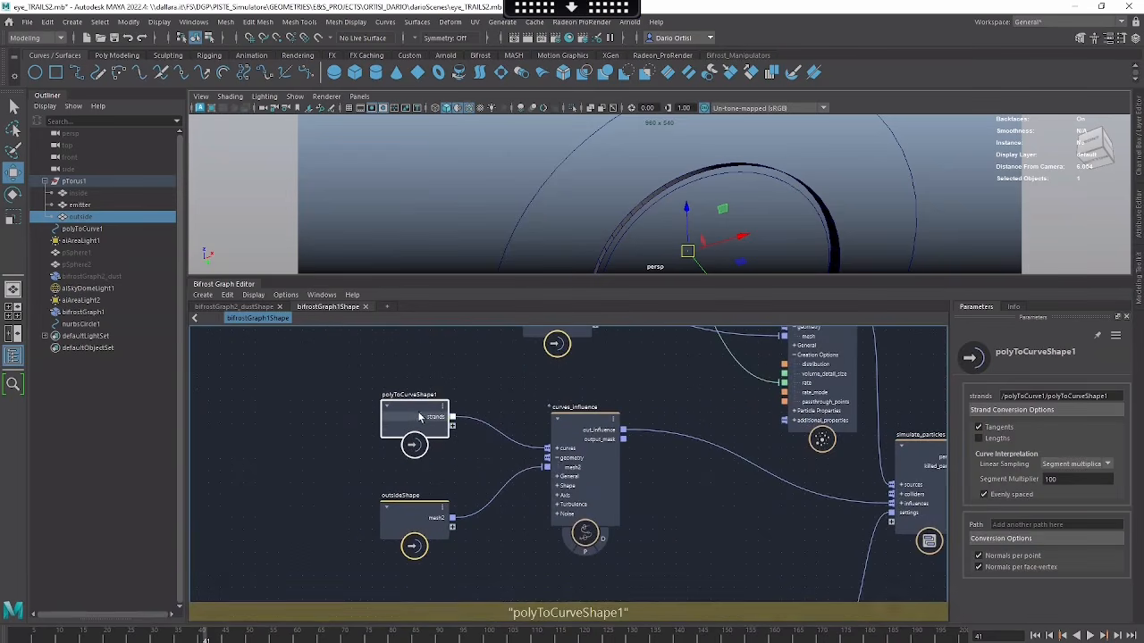
drag(421, 414, 429, 401)
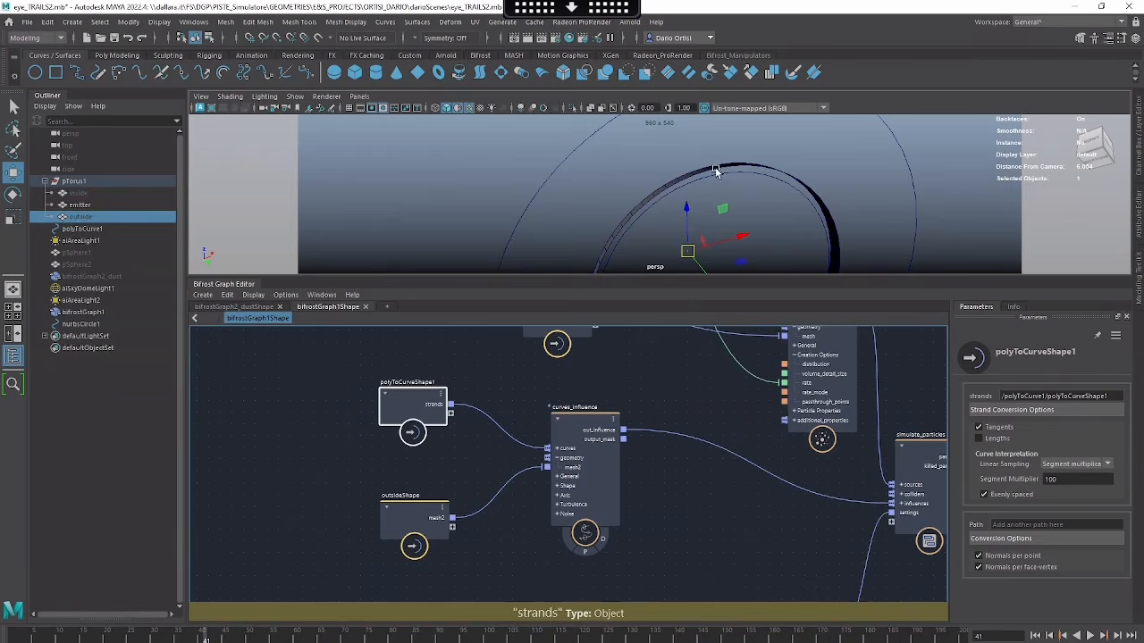
click(592, 141)
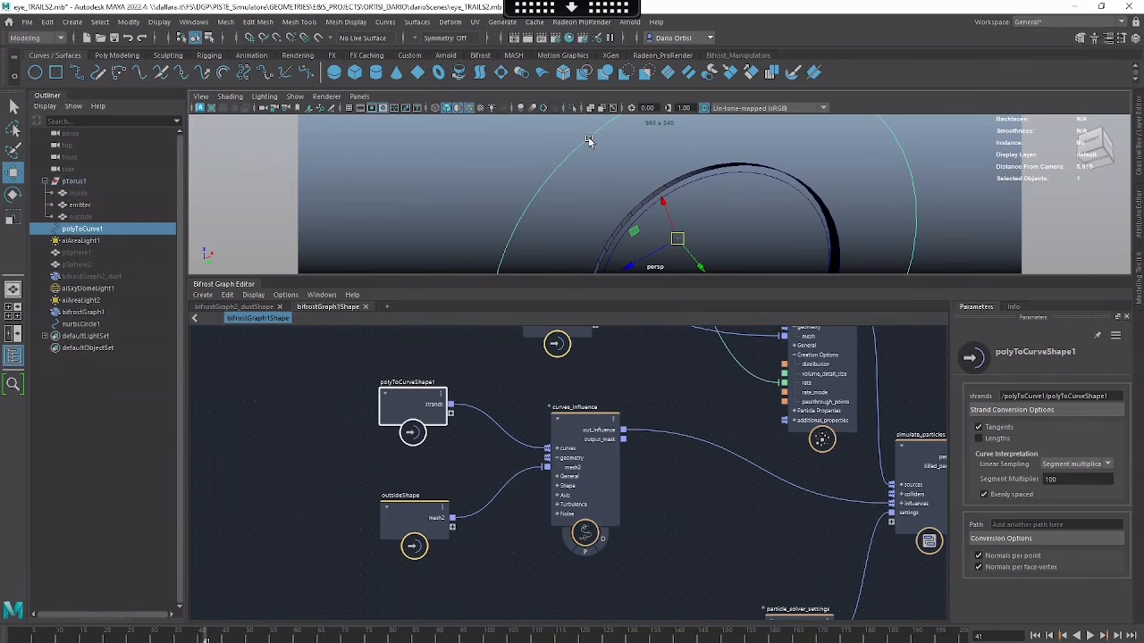
alt+right_drag(666, 164, 643, 188)
alt+drag(643, 189, 704, 197)
alt+right_drag(704, 197, 648, 202)
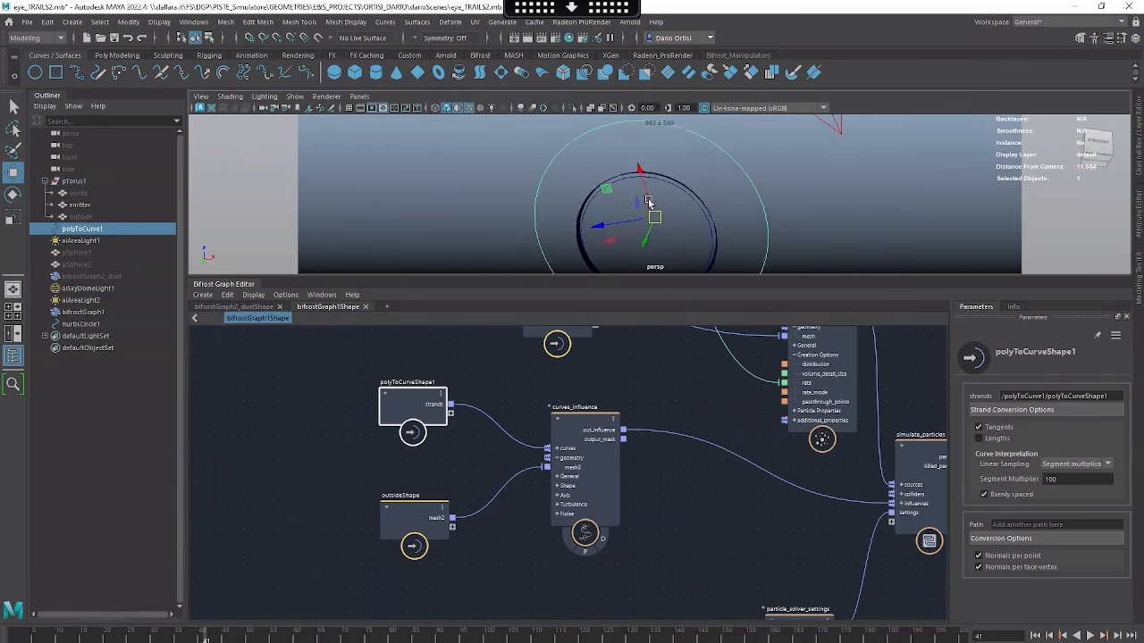
alt+drag(649, 202, 682, 262)
alt+right_drag(683, 261, 641, 207)
alt+drag(641, 206, 783, 182)
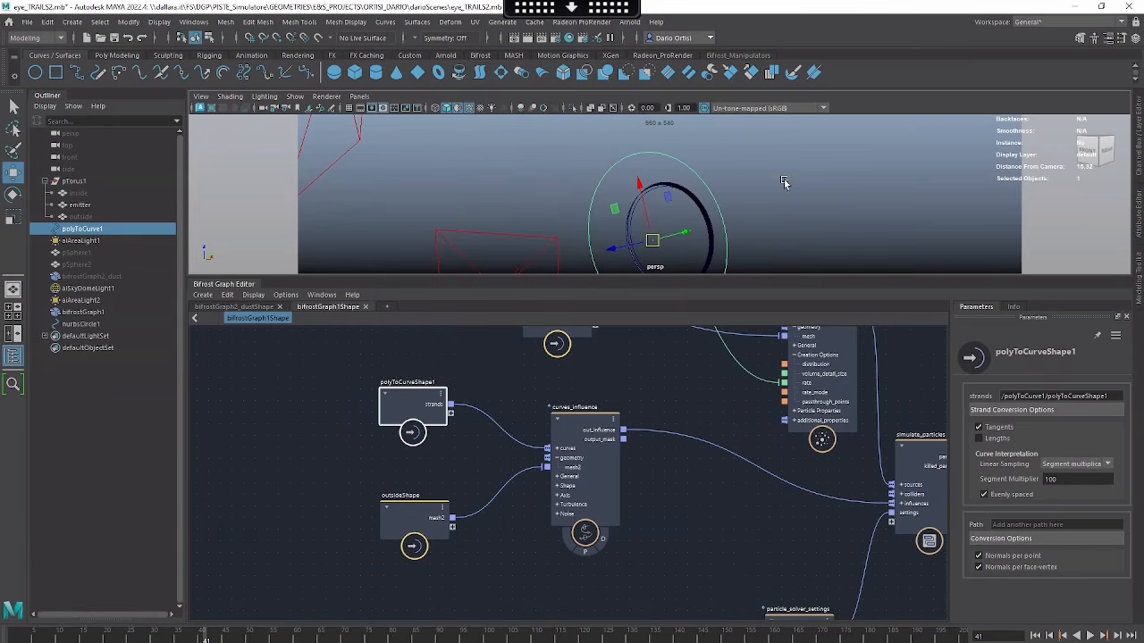
Step: Create and rotate a NURBS circle at the torus centre as an example guide curve, and delete it
click(35, 73)
key(e)
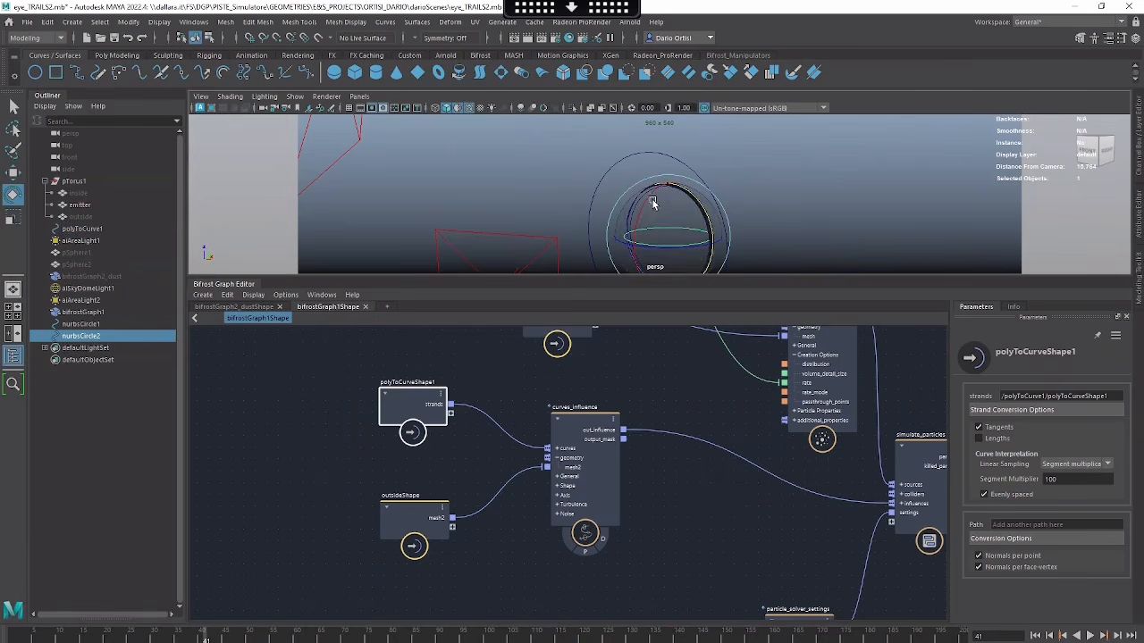
drag(650, 204, 705, 245)
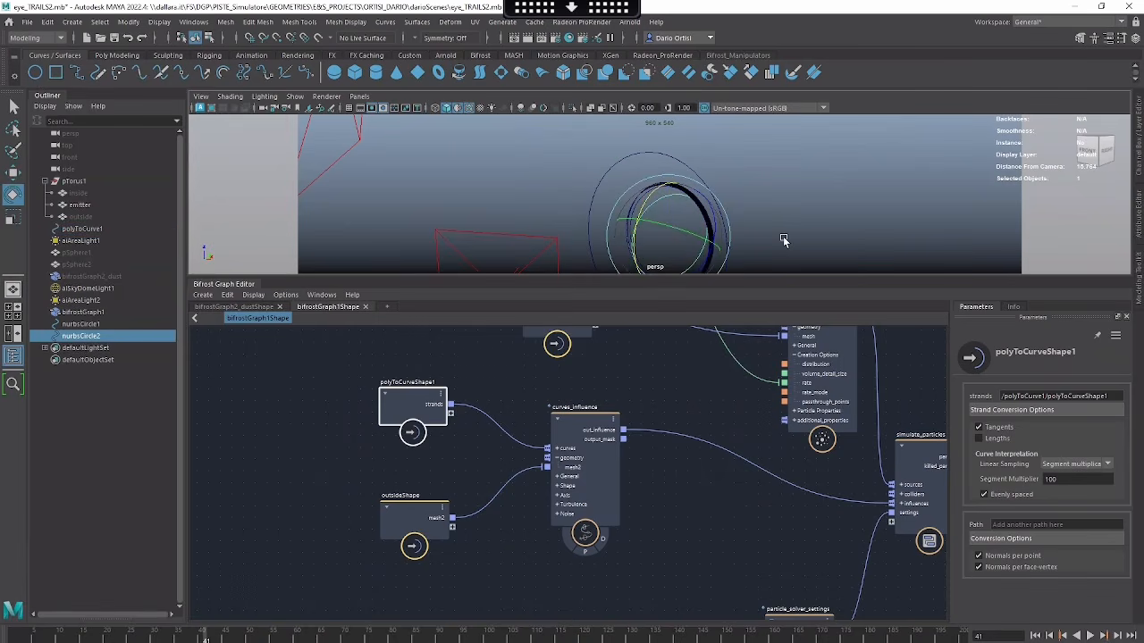
key(Delete)
alt+drag(762, 192, 712, 194)
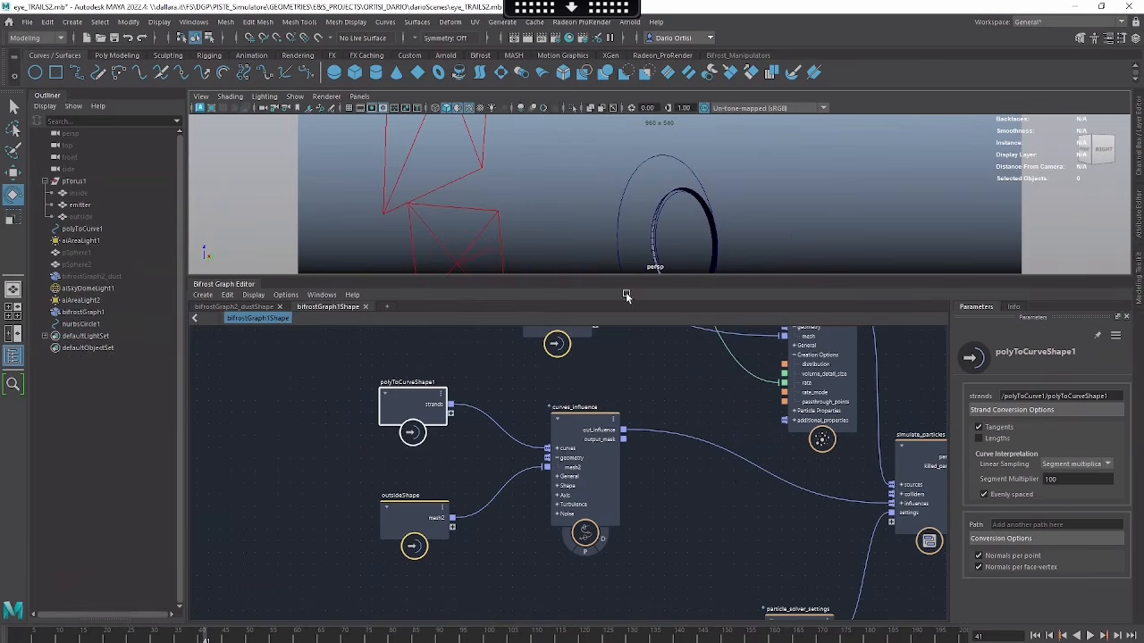
Step: Nudge the polyToCurveShape1 node into place and turn on the proxy (P) display of curves_influence in the viewport
drag(409, 414, 400, 407)
alt+middle_drag(494, 395, 482, 382)
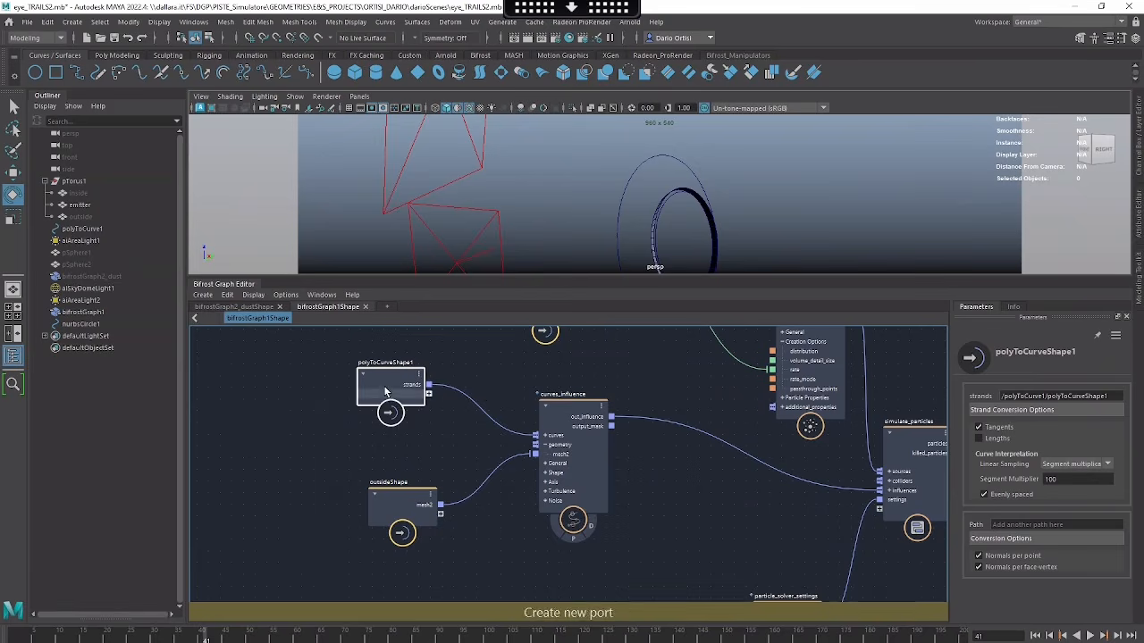
drag(385, 391, 383, 395)
click(575, 534)
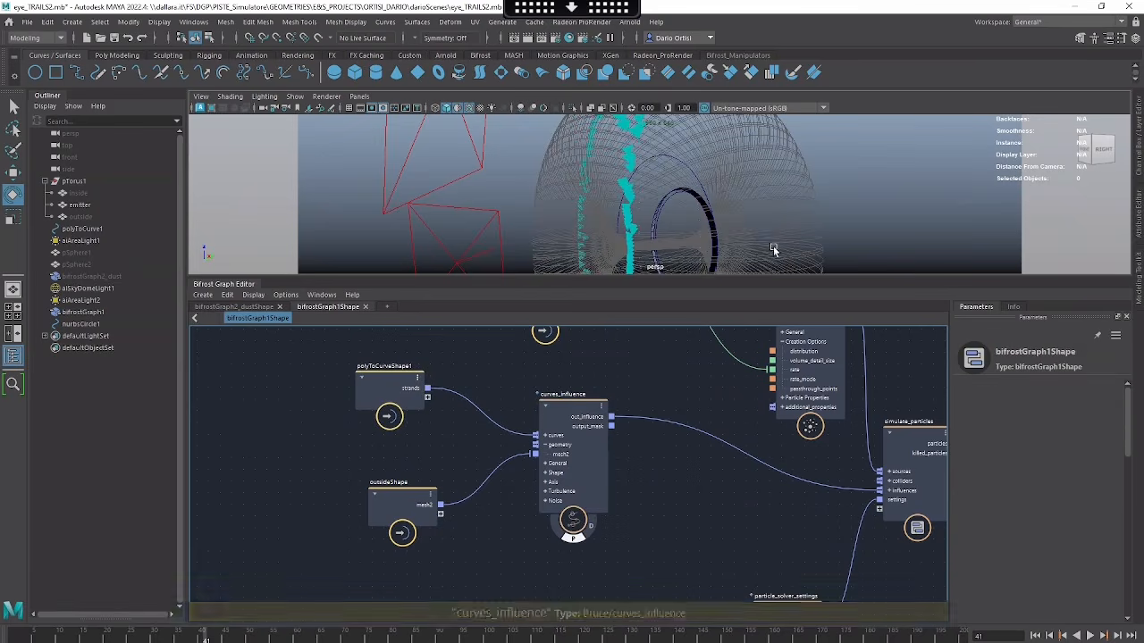
alt+drag(797, 205, 743, 223)
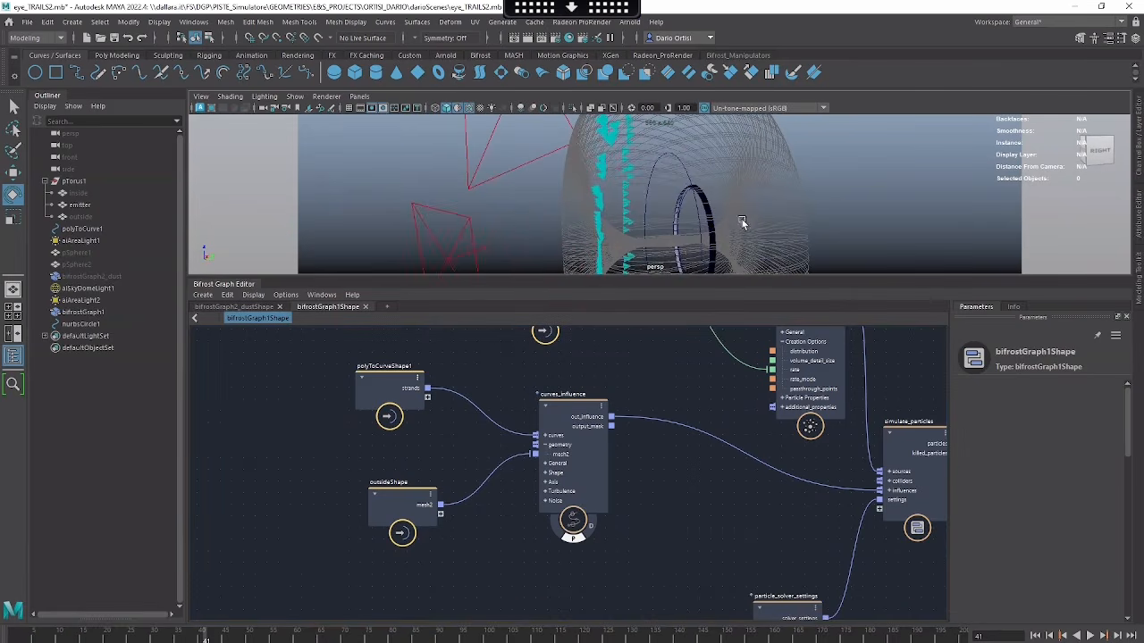
Step: Reduce the shape Amount of curves_influence to 10
drag(576, 426, 562, 417)
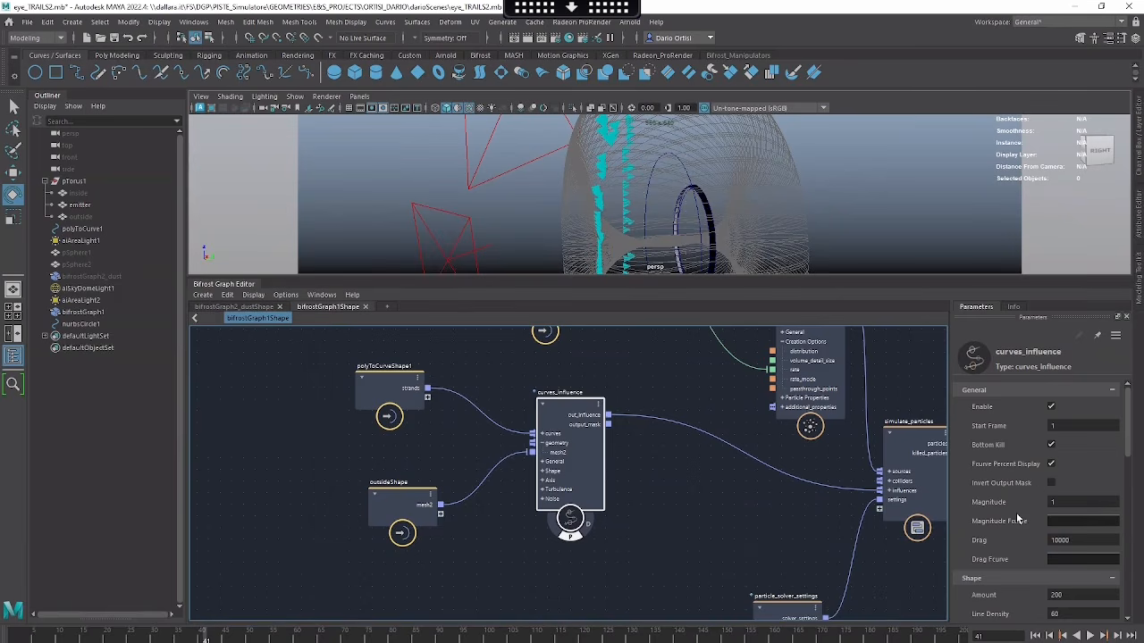
scroll(1008, 509, down, 1)
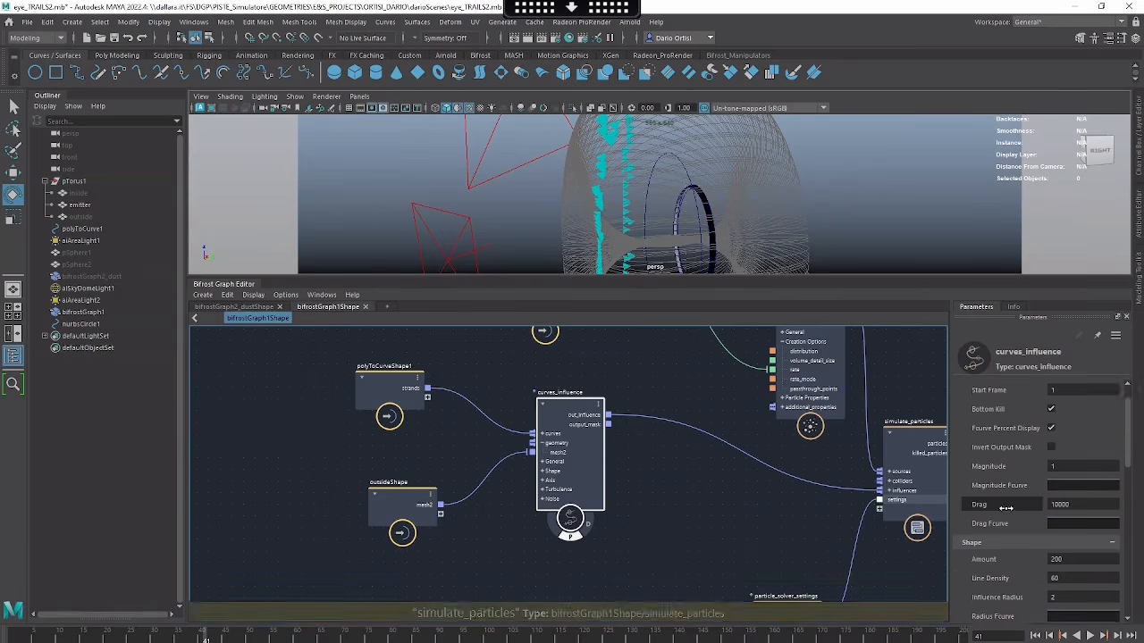
scroll(1027, 523, down, 1)
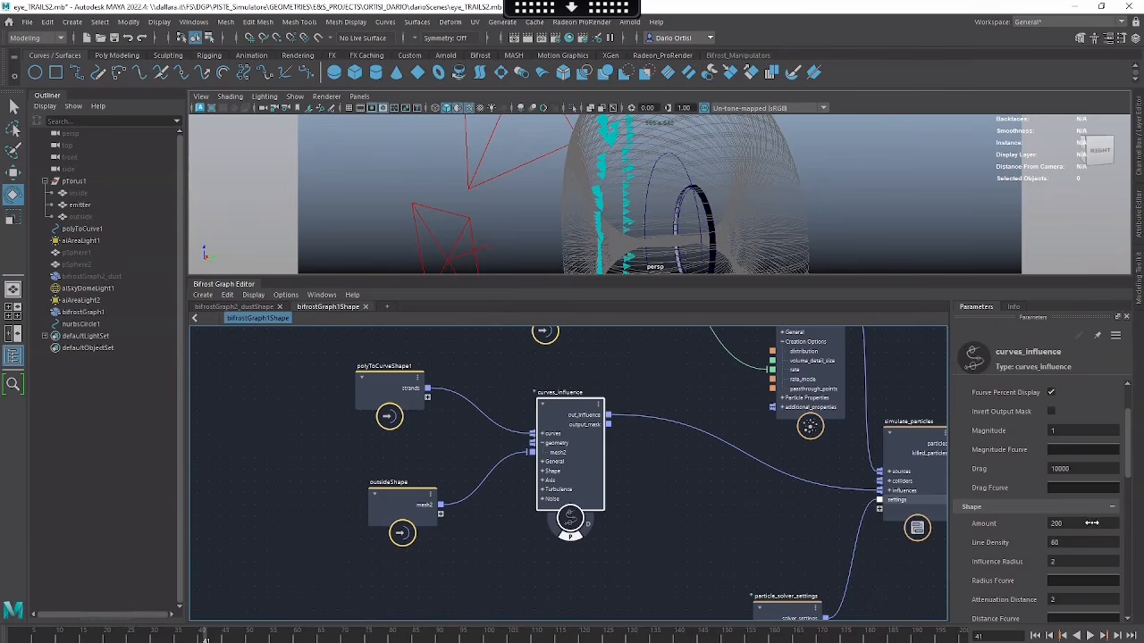
drag(1091, 524, 913, 527)
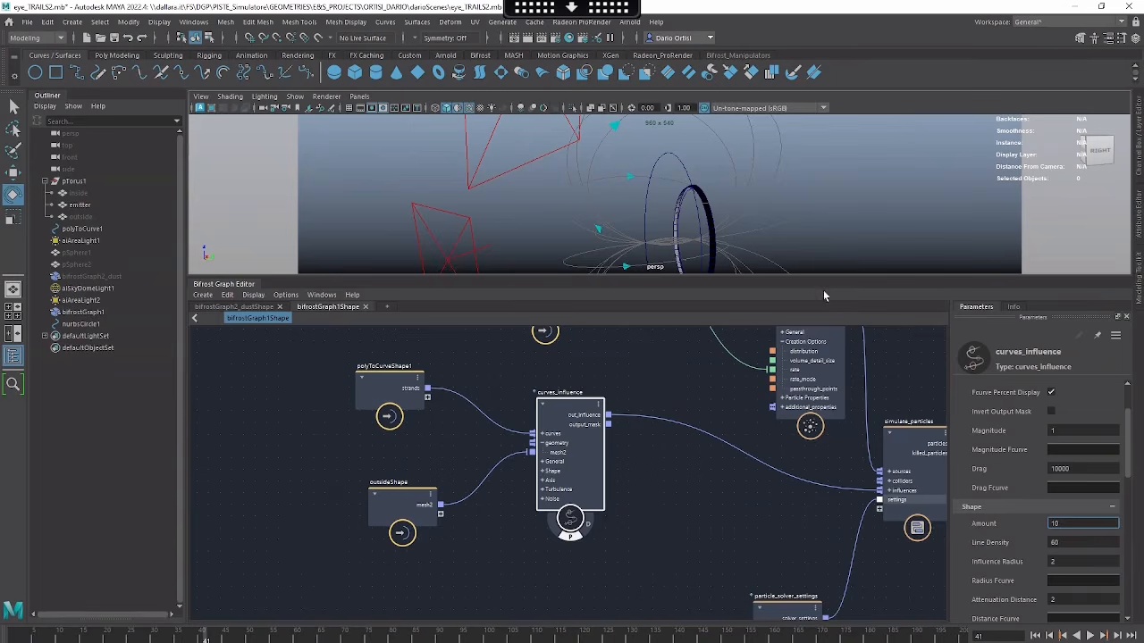
scroll(669, 208, down, 4)
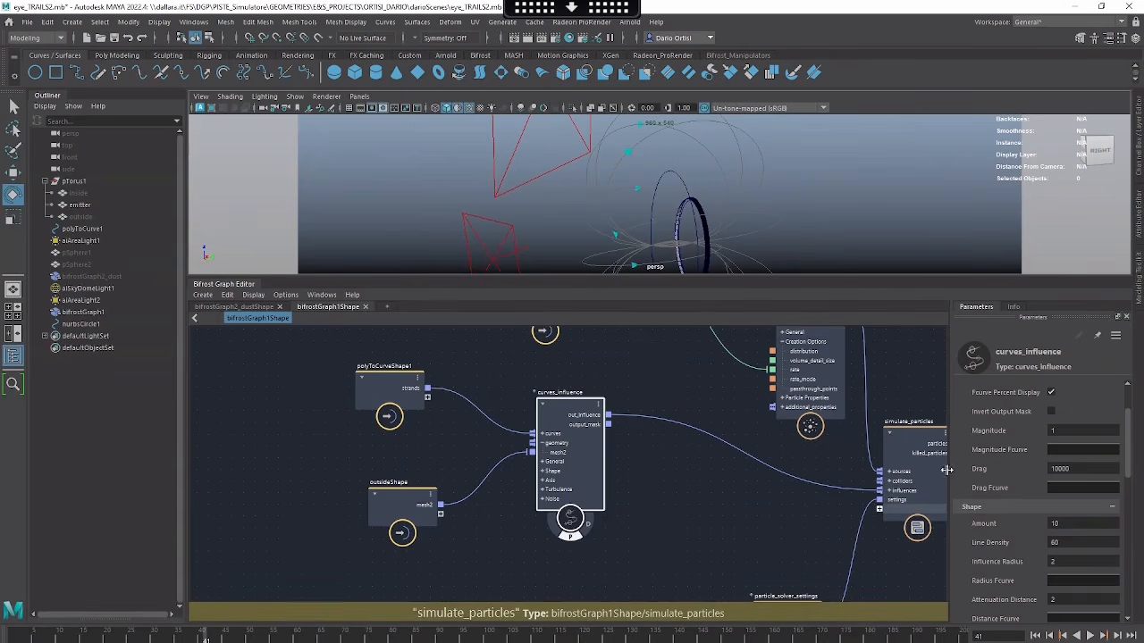
Step: Try reversing the Around Axis direction of curves_influence, and set Around Axis to -20 again
scroll(1068, 496, down, 5)
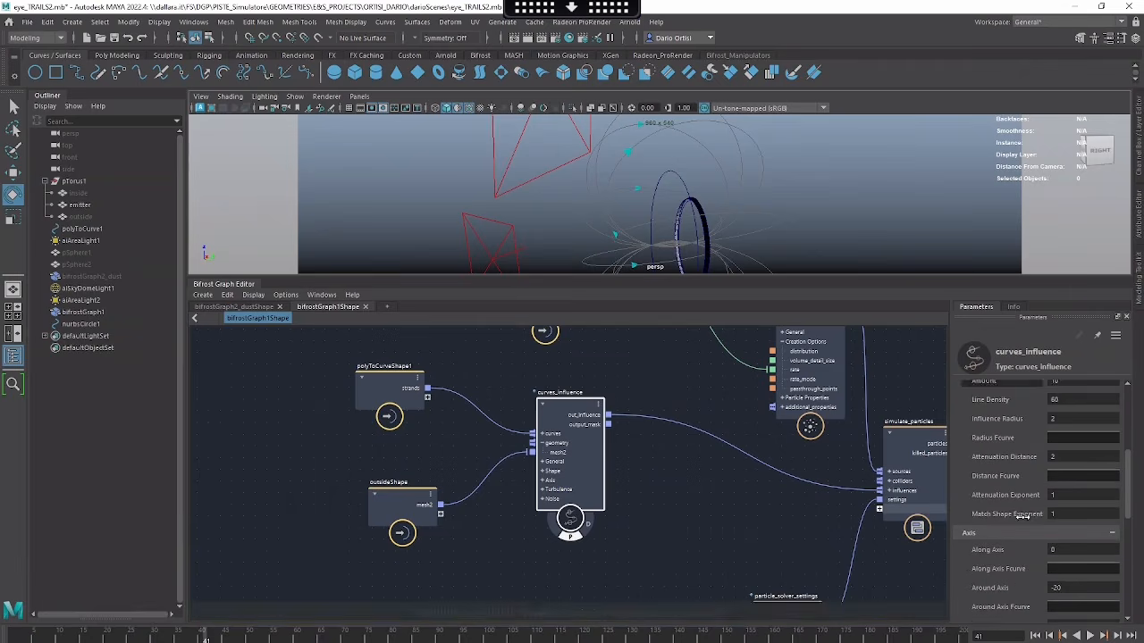
click(1059, 552)
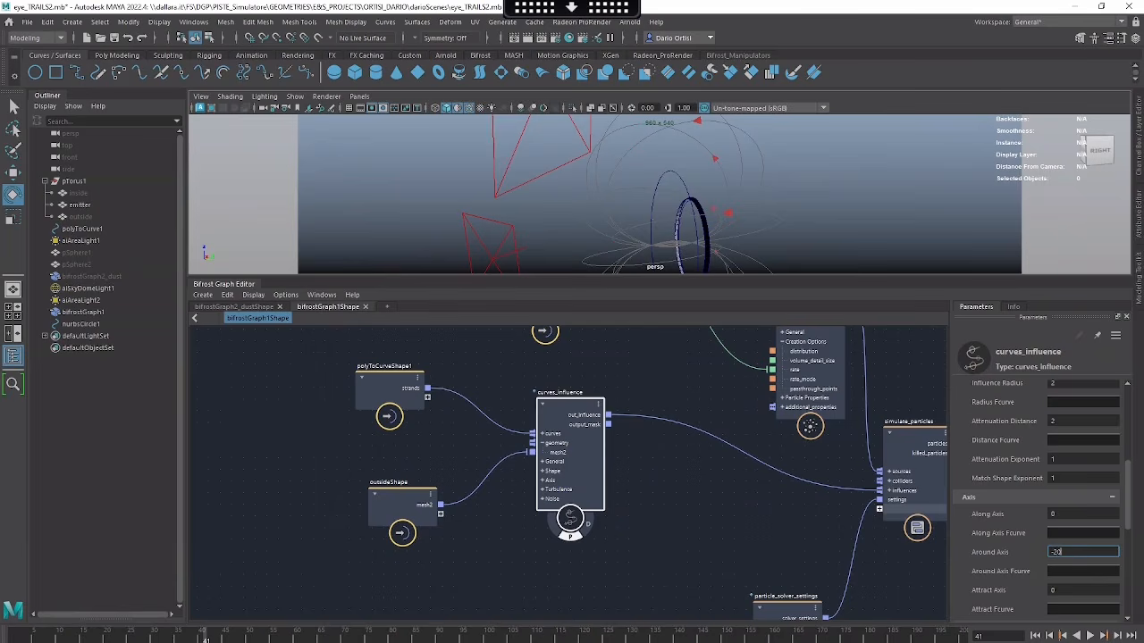
mouse_move(765, 232)
alt+mouse_down()
mouse_move(781, 228)
mouse_move(757, 223)
alt+mouse_up()
alt+drag(655, 262, 628, 244)
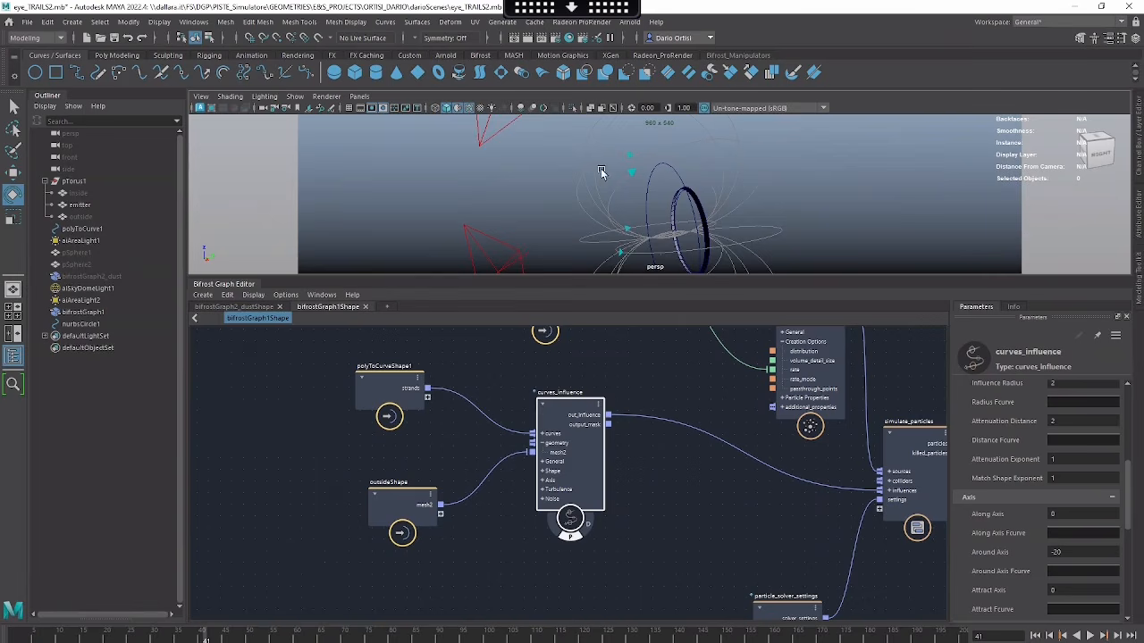
Step: Set the shape Amount of curves_influence to 200 and inspect the denser influence lines around the torus
scroll(1007, 537, up, 3)
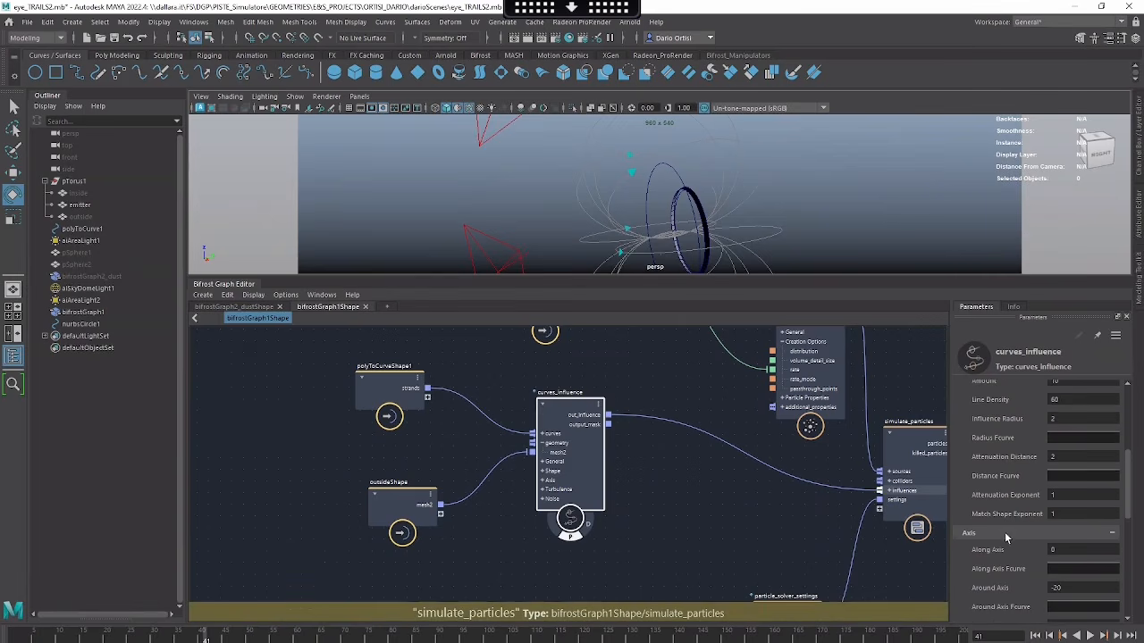
click(1075, 417)
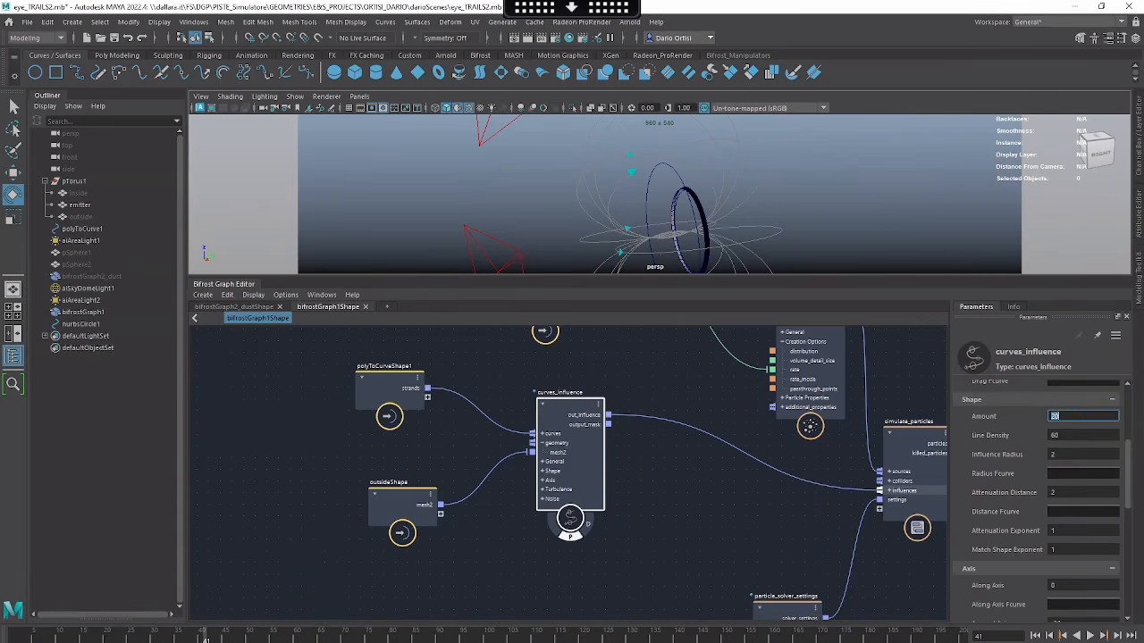
text(200)
key(Return)
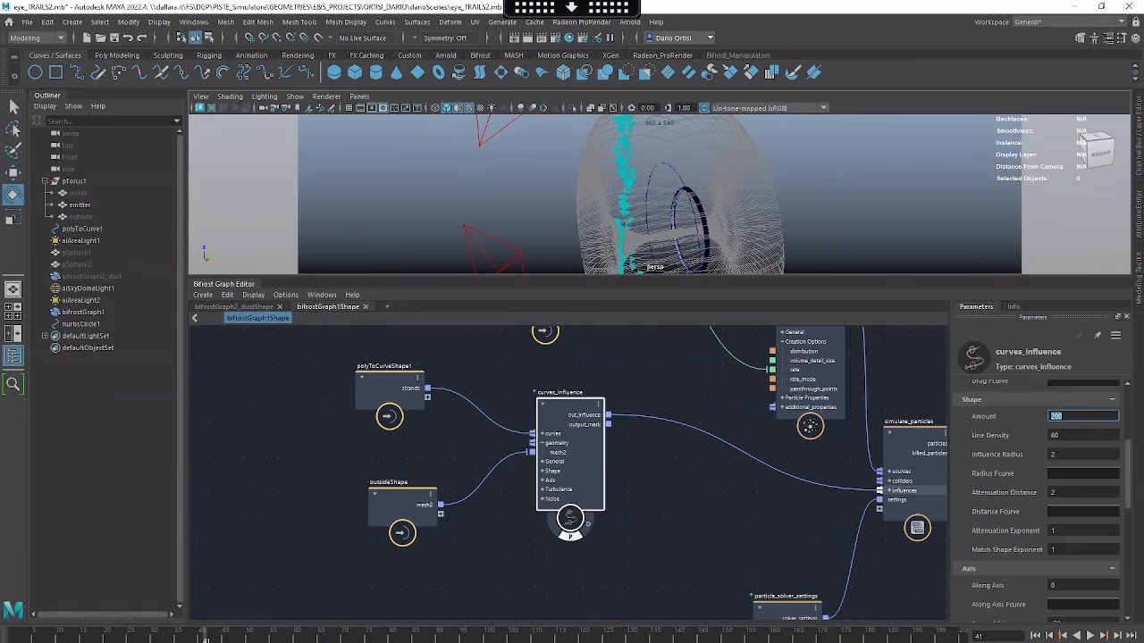
alt+drag(767, 235, 699, 189)
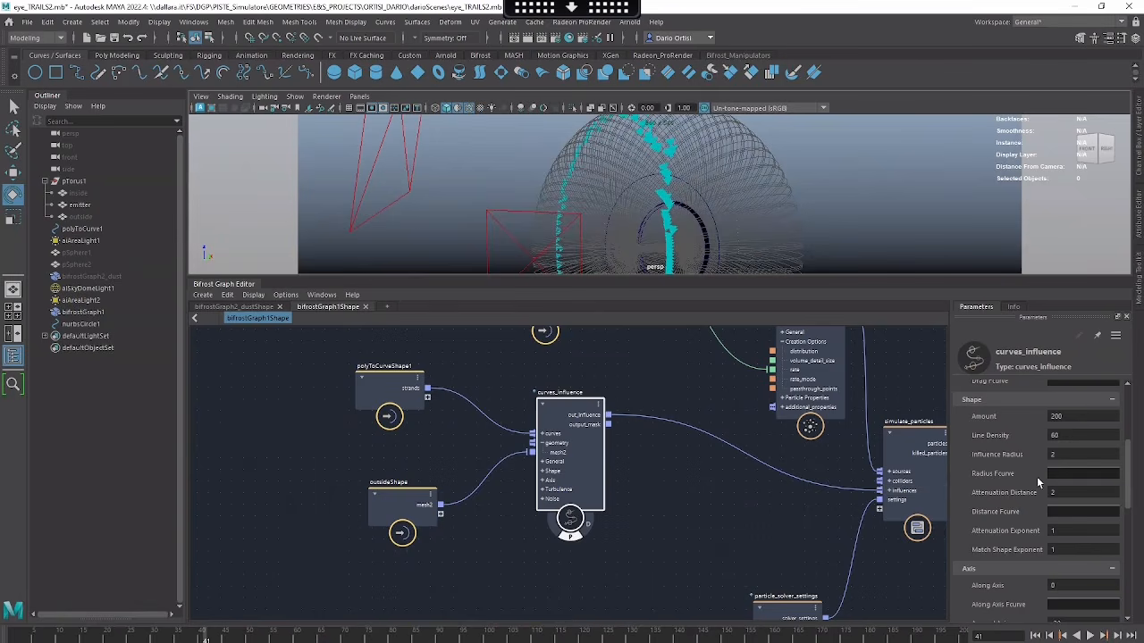
alt+drag(675, 176, 743, 189)
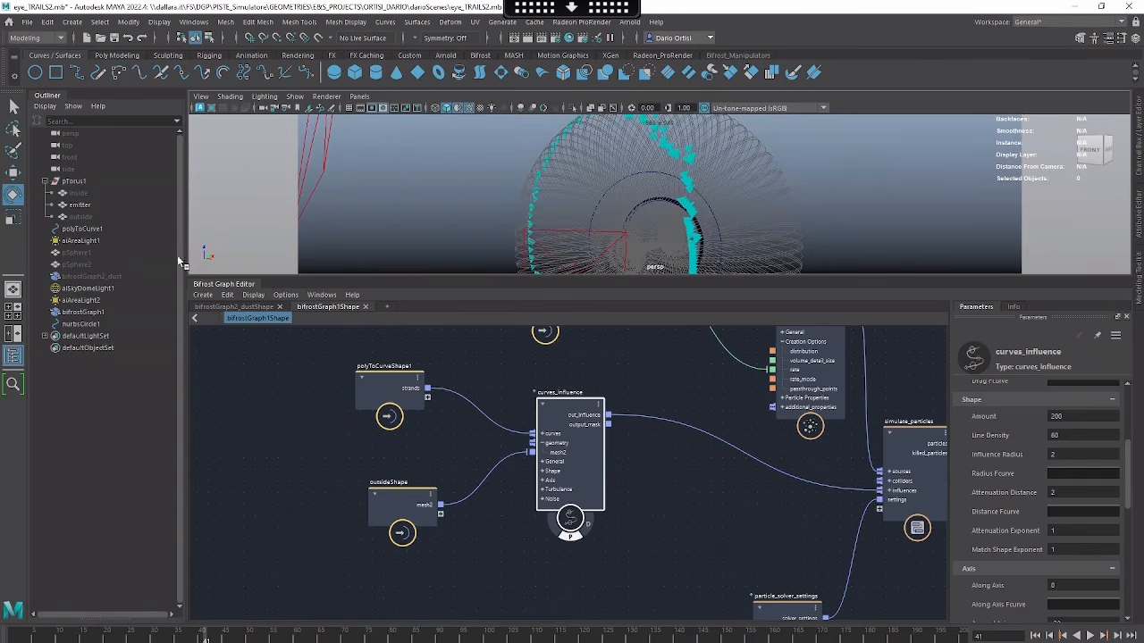
Step: Select the polyToCurve1 curve and compare it with the surrounding influence lines and its polyToCurveShape1 node
click(101, 231)
alt+drag(627, 245, 675, 247)
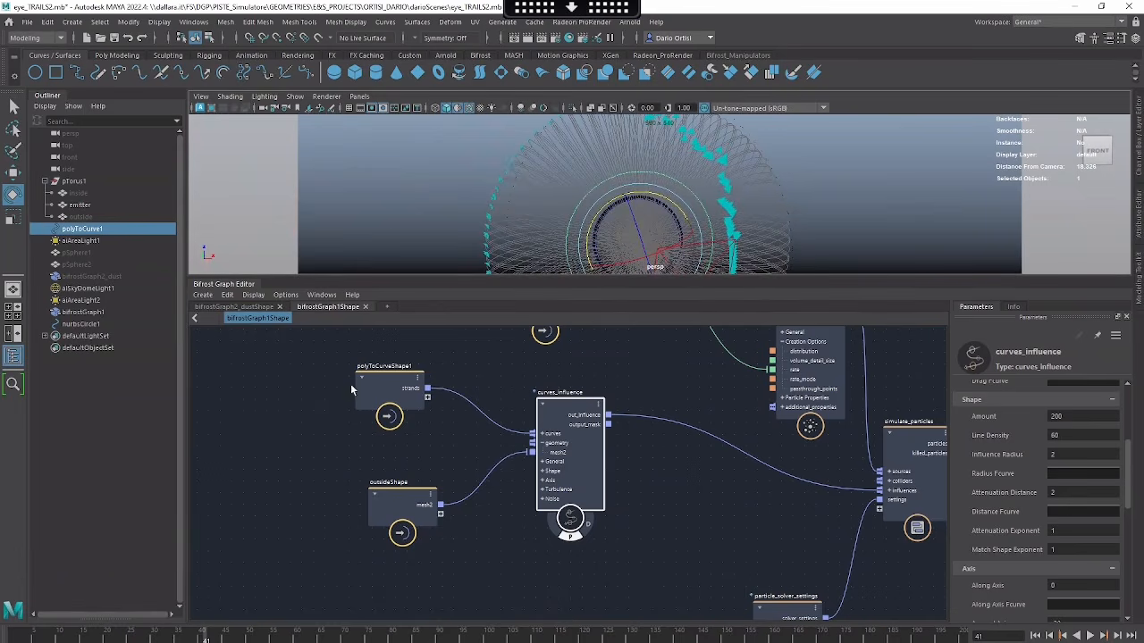
drag(357, 386, 363, 386)
alt+drag(609, 230, 683, 215)
Step: Raise the Line Density of curves_influence to 120.6
click(561, 425)
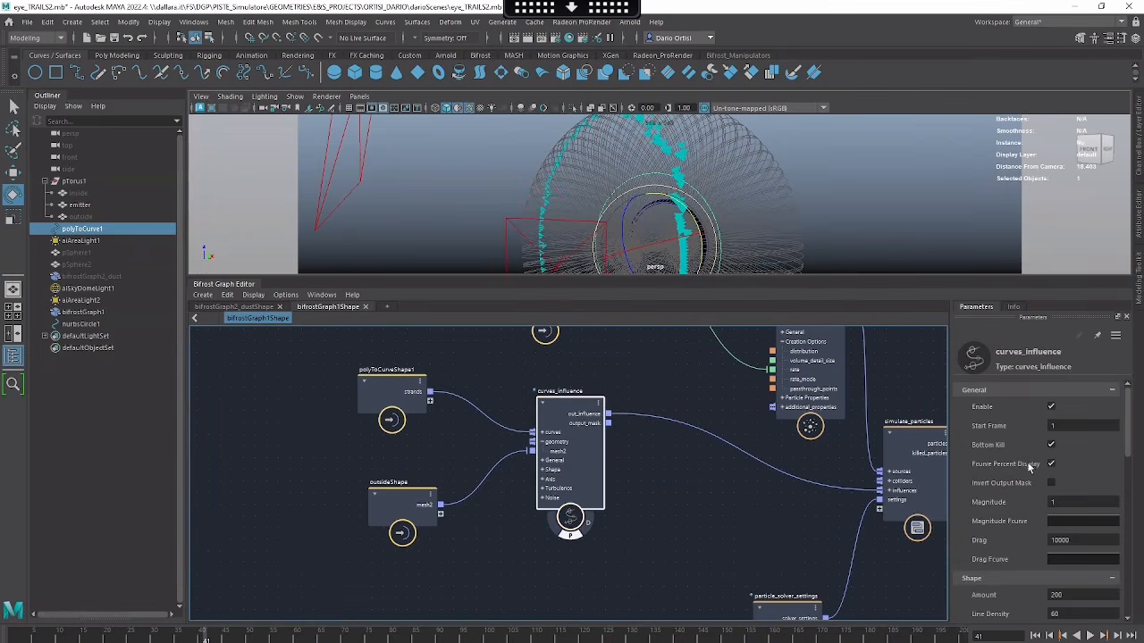
scroll(1018, 472, down, 5)
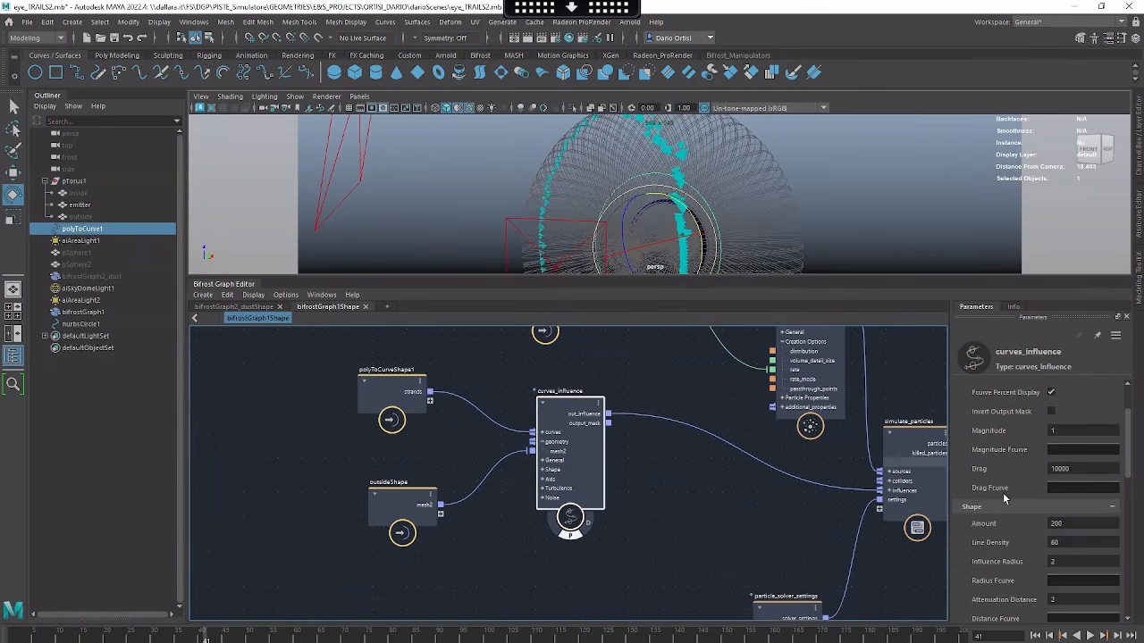
scroll(1003, 497, down, 4)
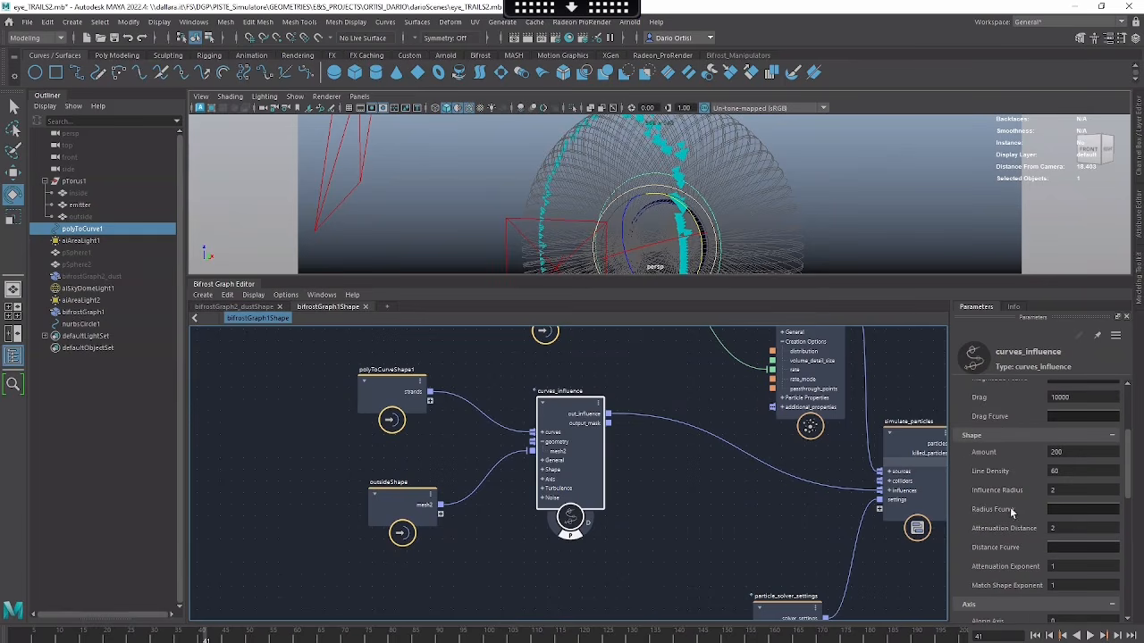
drag(980, 471, 1026, 471)
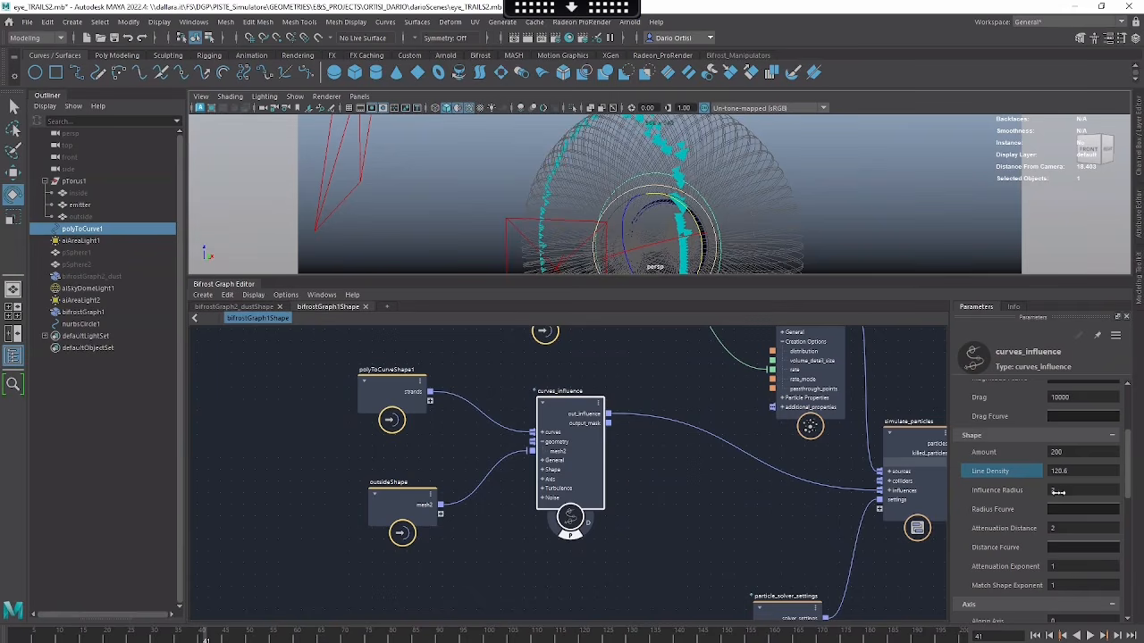
Step: Try an Influence Radius of 2.864 on curves_influence, and set it back to 2
drag(1059, 490, 1105, 488)
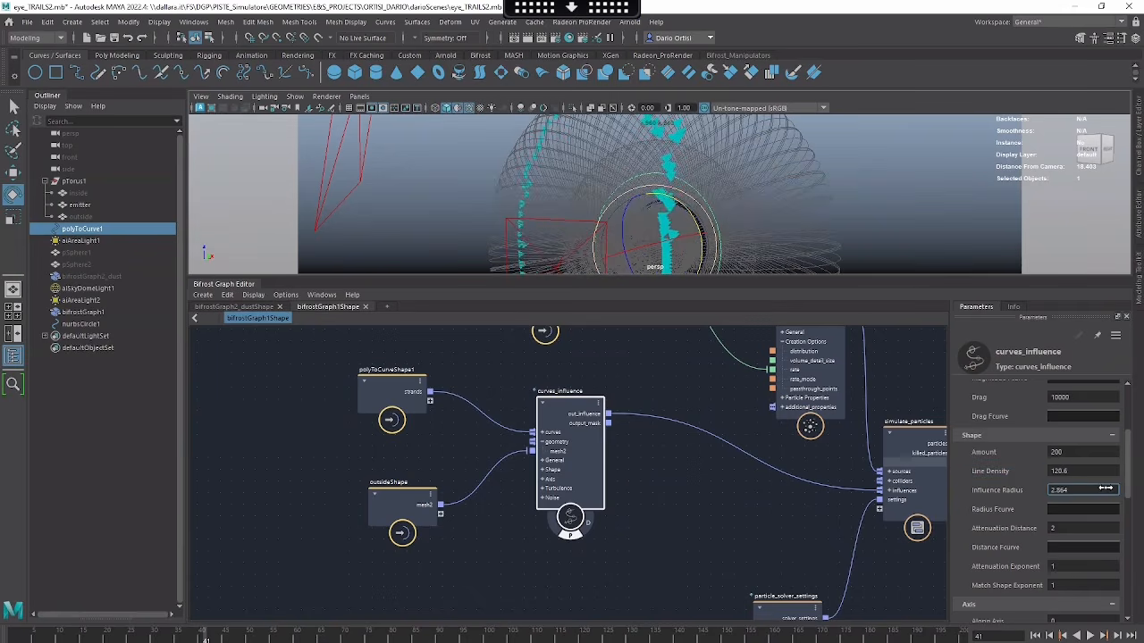
double_click(1083, 488)
text(5)
key(Return)
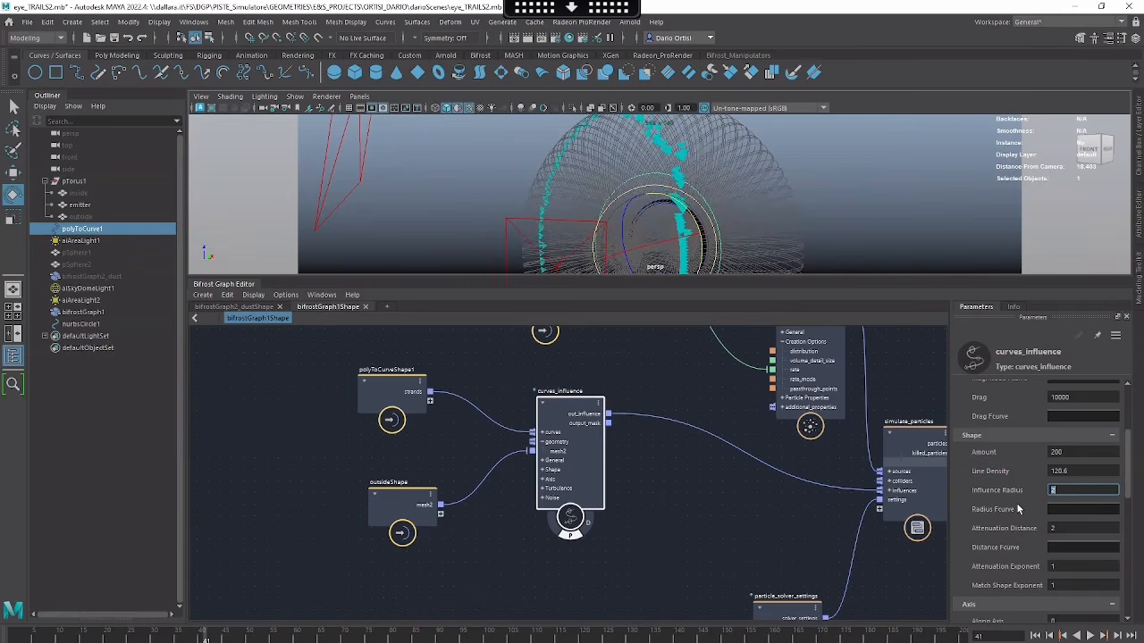
Step: Try reshaping the Radius Fcurve of curves_influence by lowering its start point to about 0.32 and applying the rising S-shaped preset
click(1083, 509)
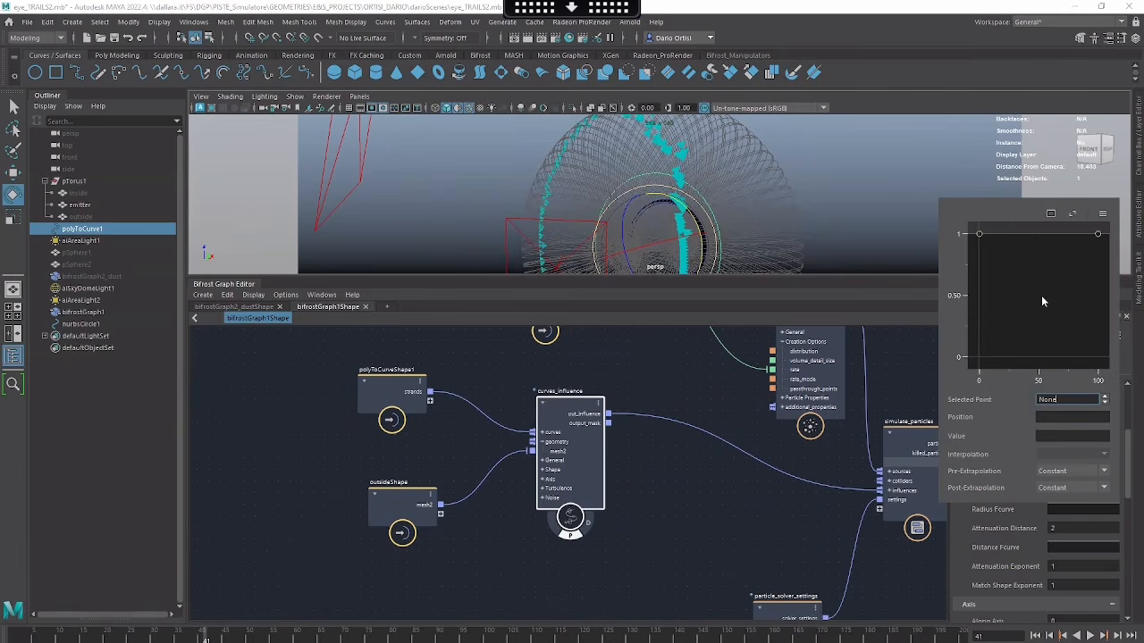
drag(980, 235, 981, 317)
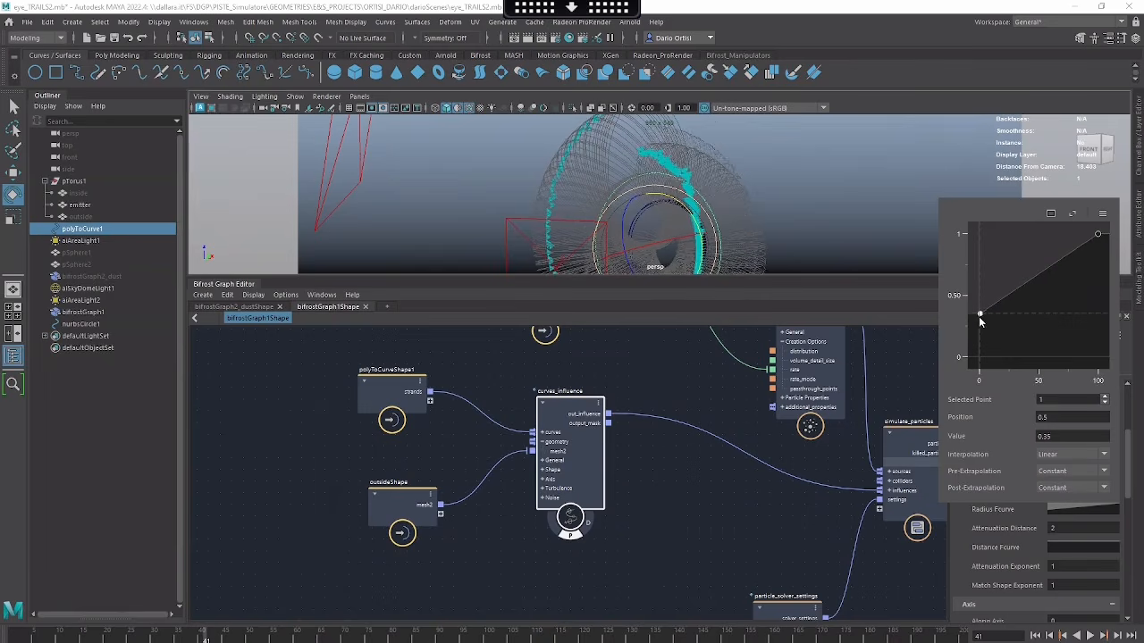
click(1102, 213)
mouse_move(1063, 239)
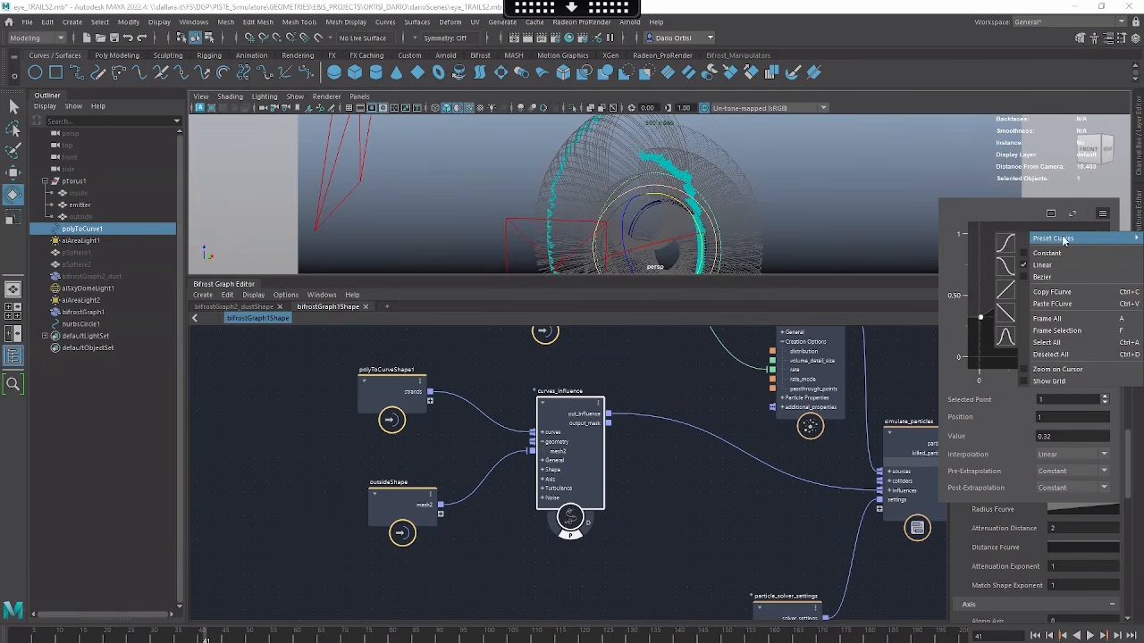
click(1006, 243)
alt+drag(721, 181, 715, 210)
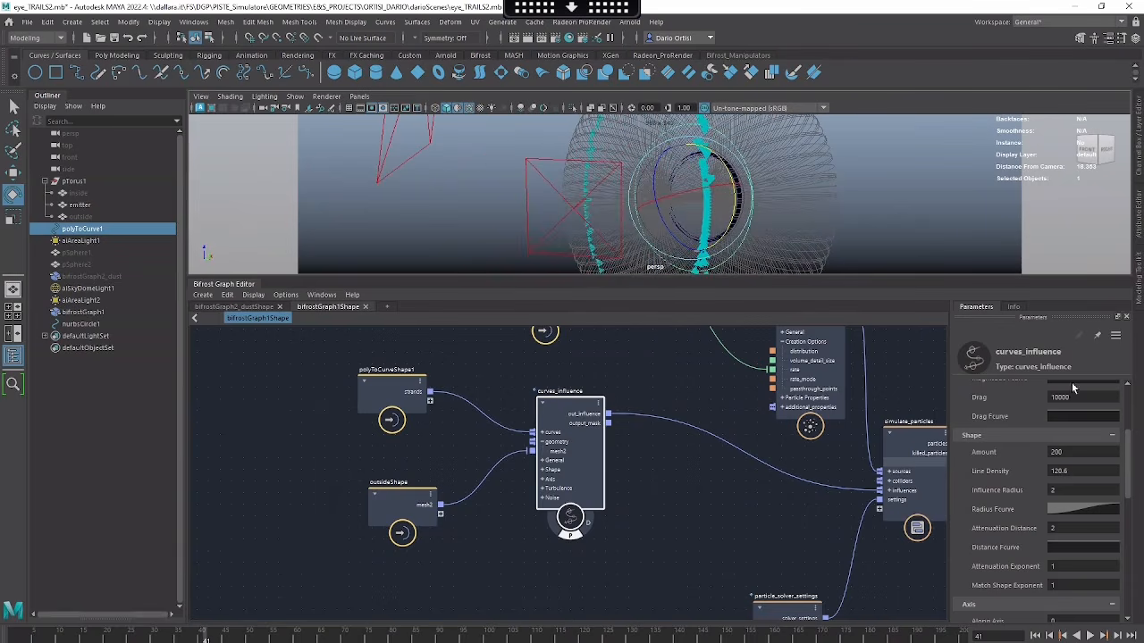
click(1095, 507)
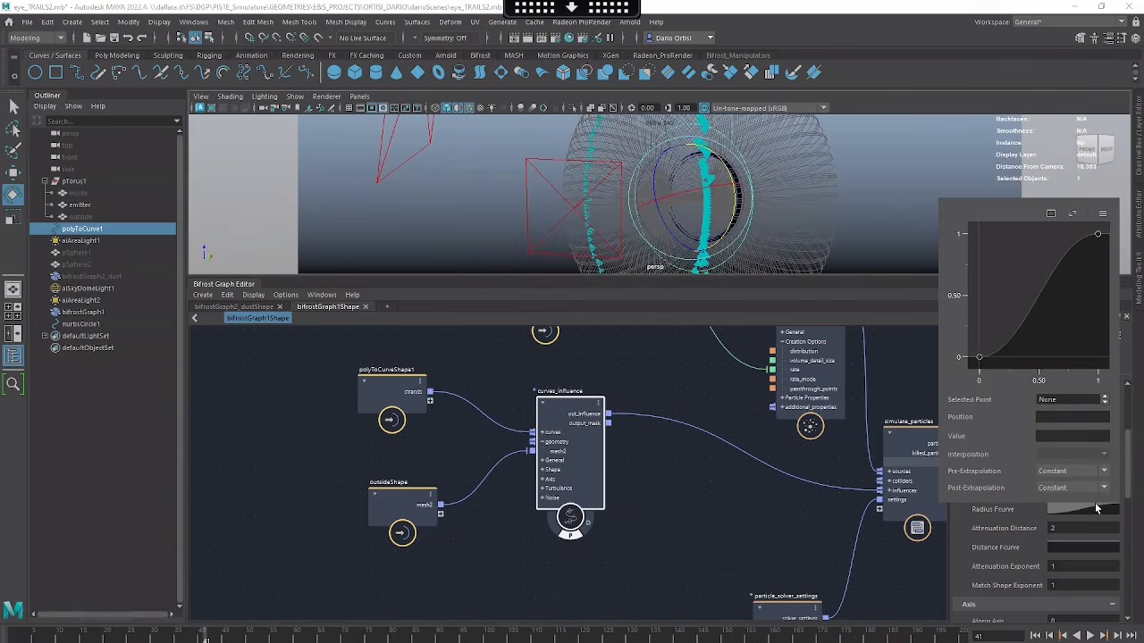
click(772, 474)
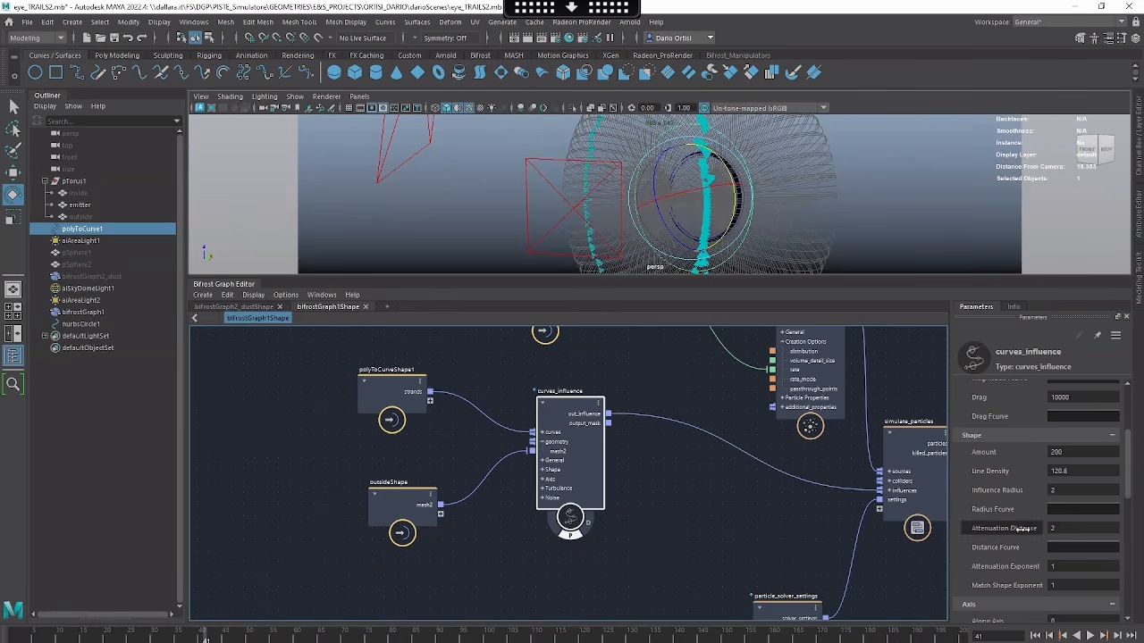
Step: Review the attenuation, Axis, Turbulence and Noise parameters of curves_influence against the torus influence lines
alt+middle_drag(792, 459, 776, 465)
alt+drag(734, 153, 788, 161)
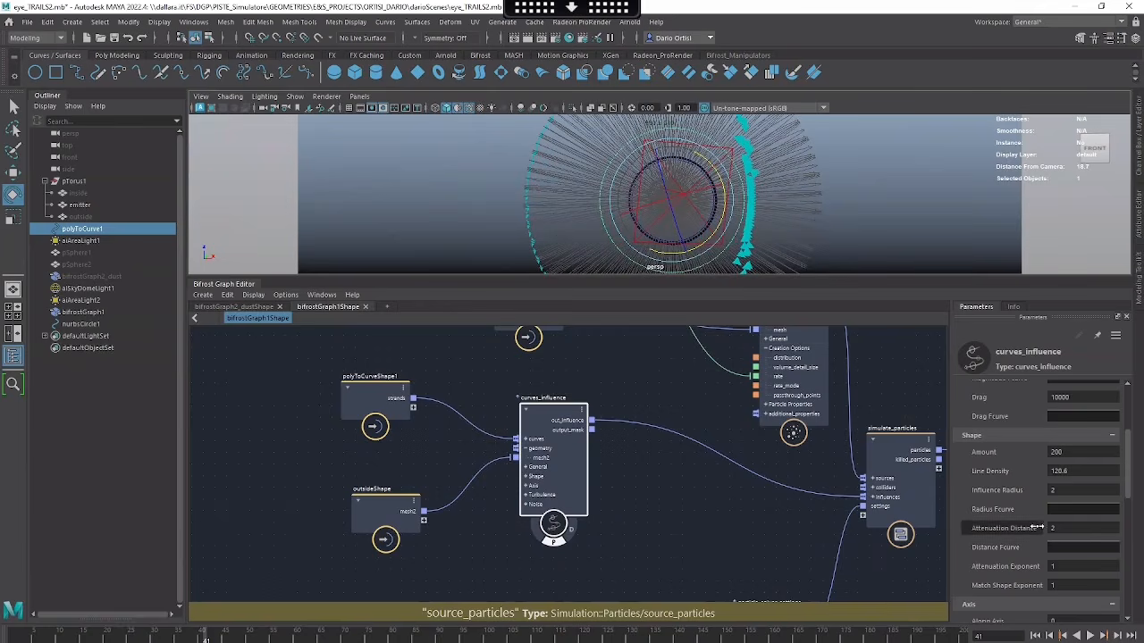
scroll(1039, 517, down, 2)
scroll(1039, 511, down, 2)
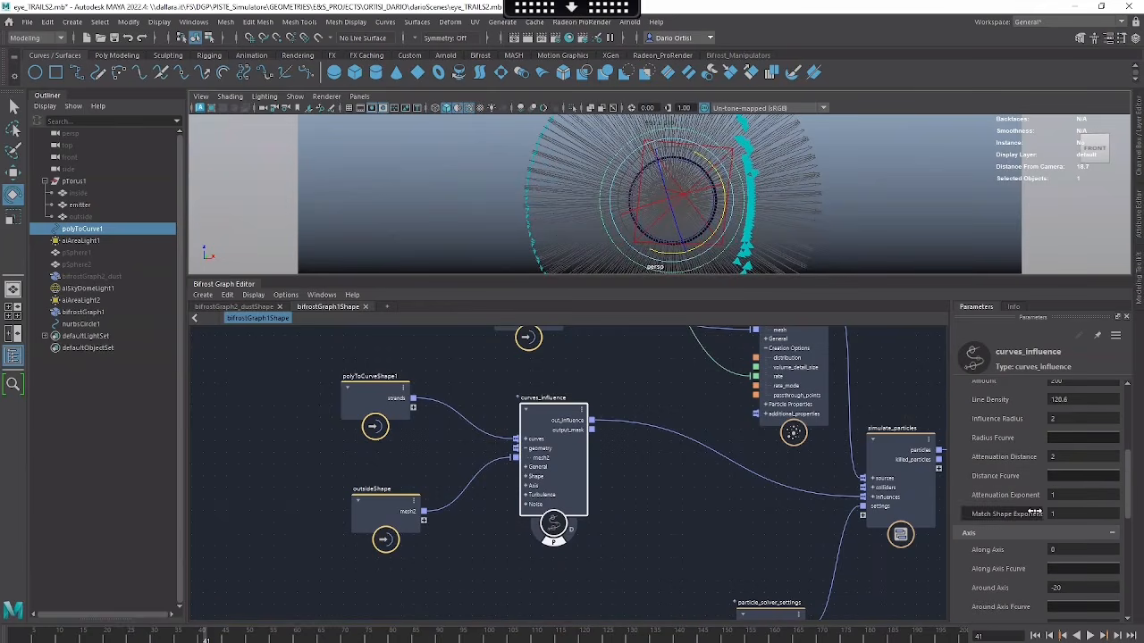
scroll(1007, 524, down, 1)
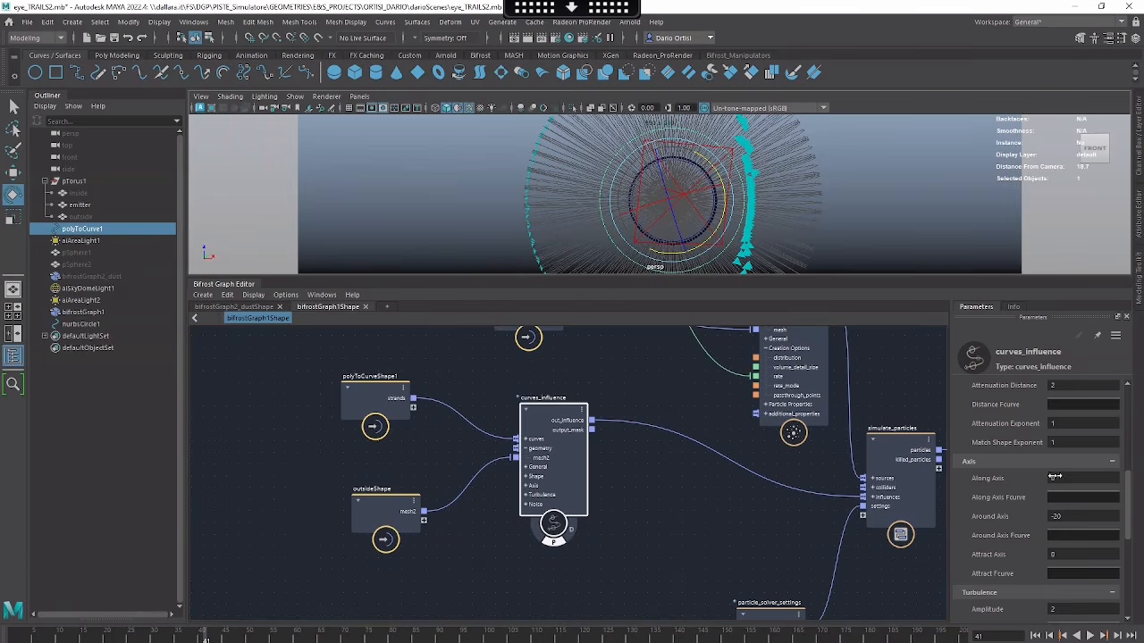
scroll(1029, 500, down, 3)
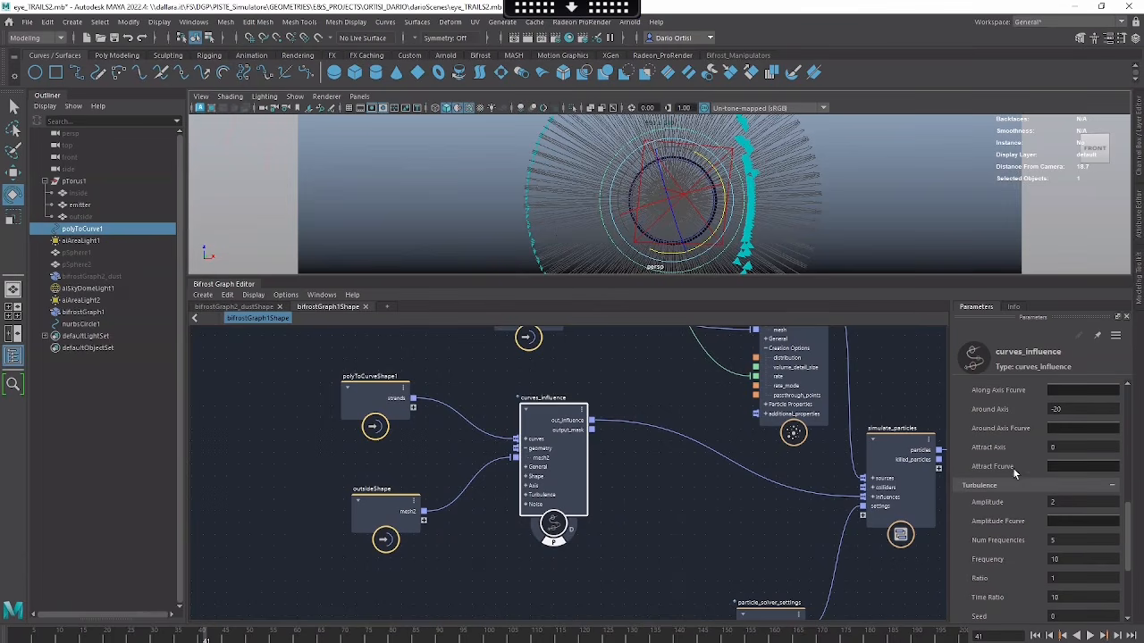
scroll(1021, 497, down, 2)
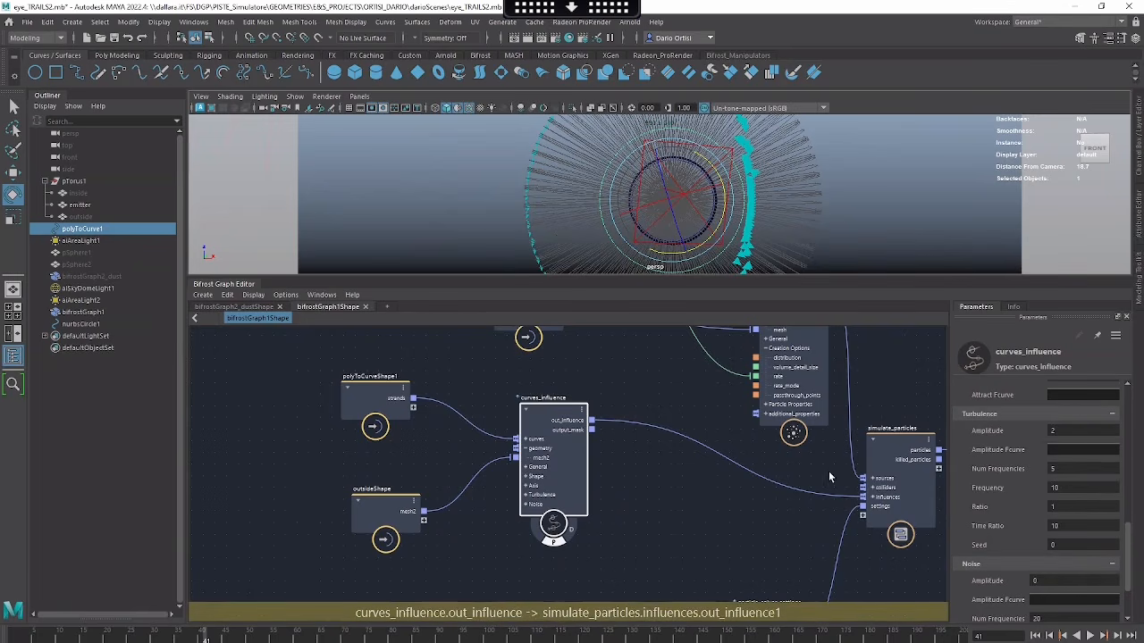
alt+middle_drag(817, 472, 772, 452)
Step: Set the Turbulence Amplitude of curves_influence to 0 and play the particle simulation
double_click(1072, 431)
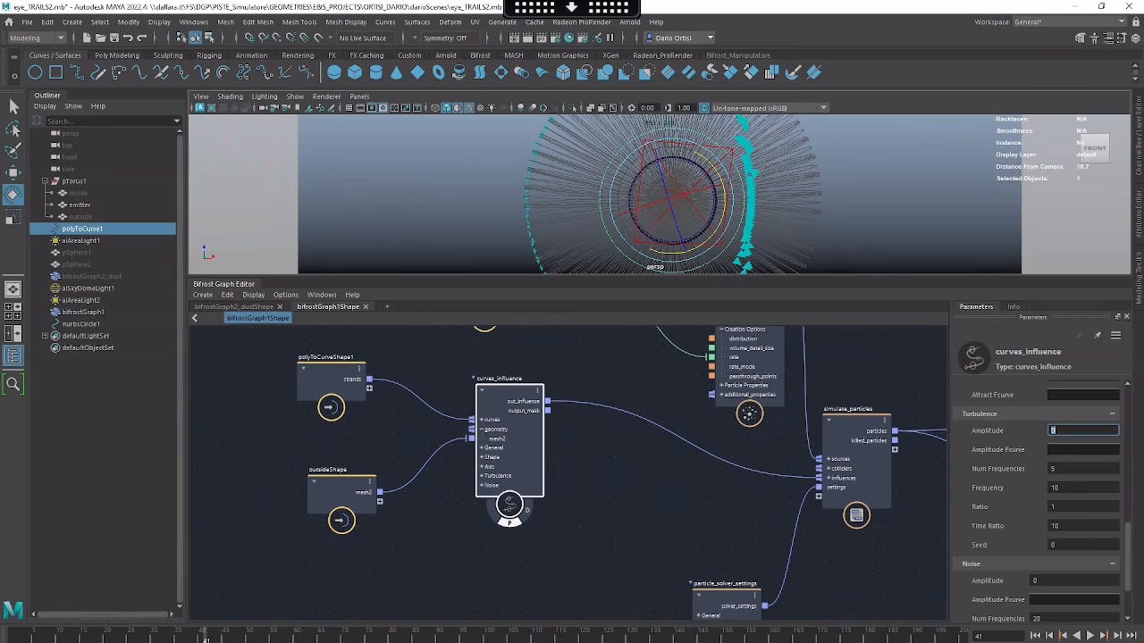
click(1089, 636)
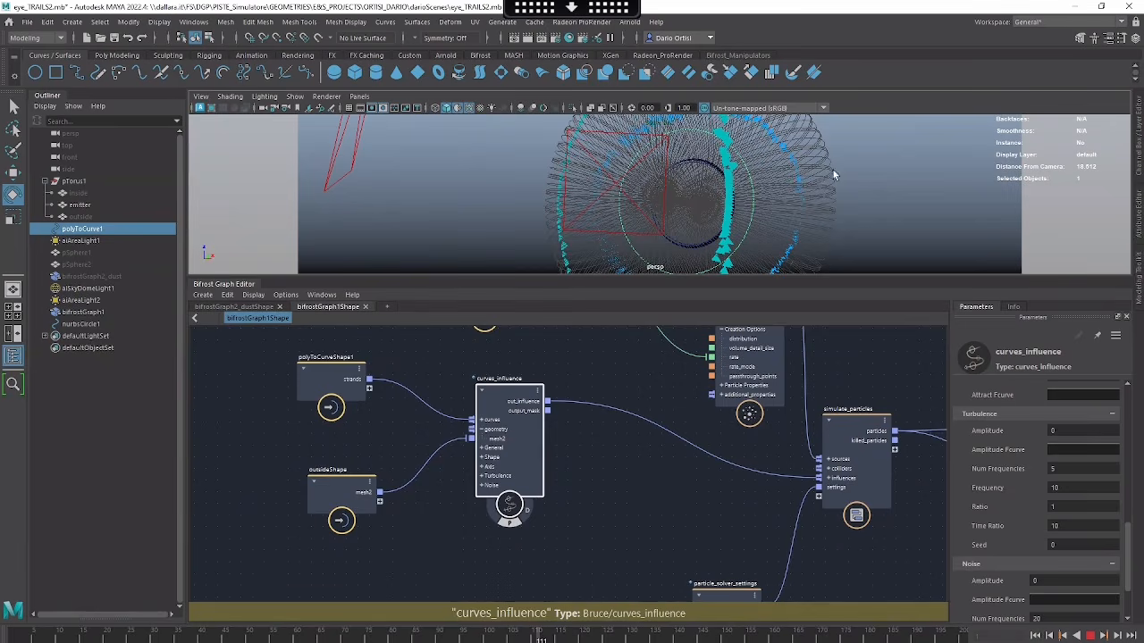
alt+middle_drag(851, 189, 854, 199)
scroll(862, 205, up, 1)
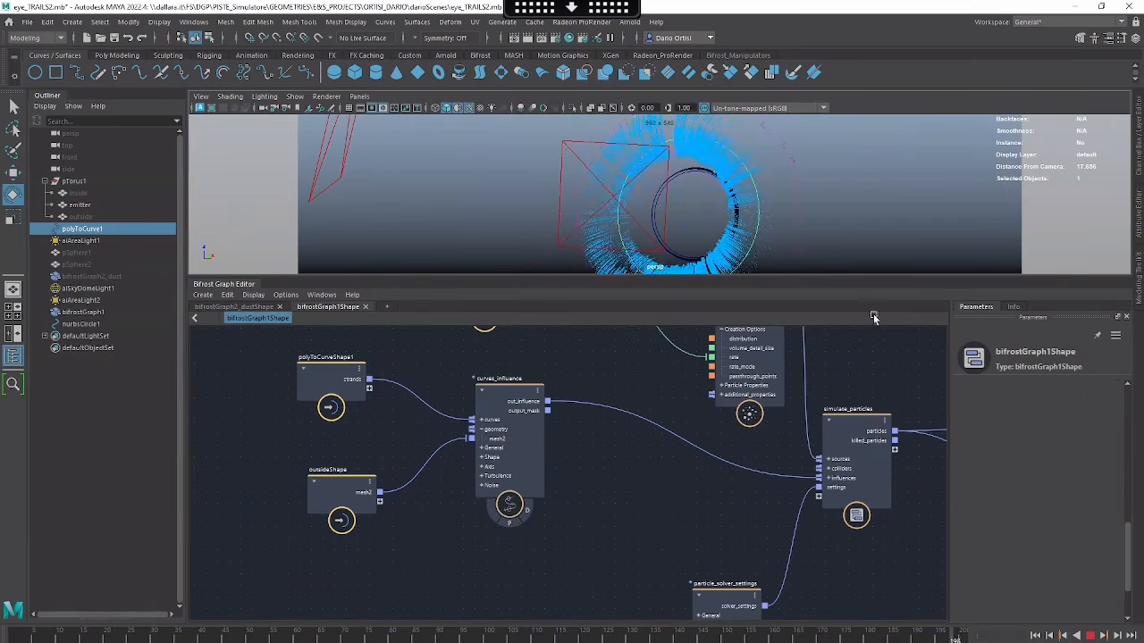
Step: Restore the Turbulence Amplitude of curves_influence to 2, replay the simulation and examine the trails around the torus up close
click(499, 438)
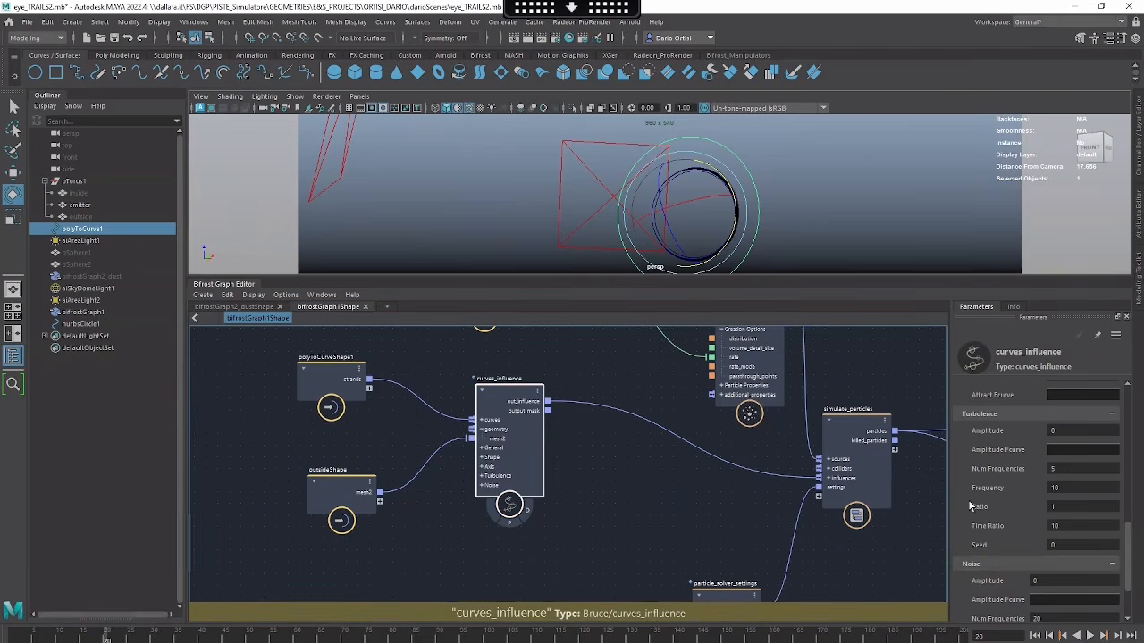
click(1067, 430)
text(2)
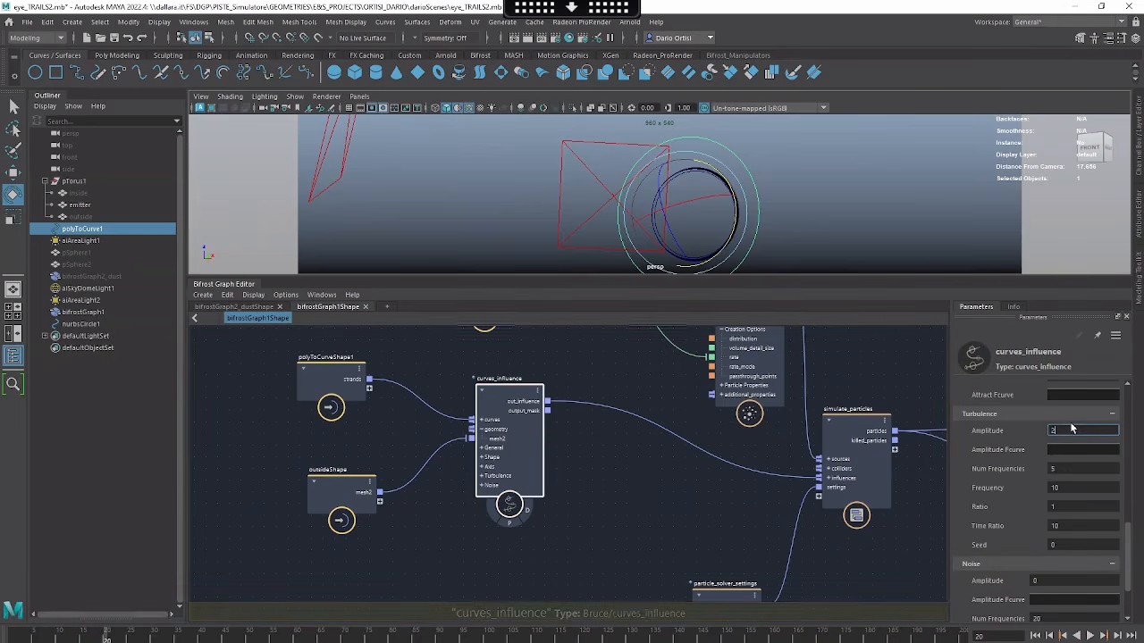
key(Return)
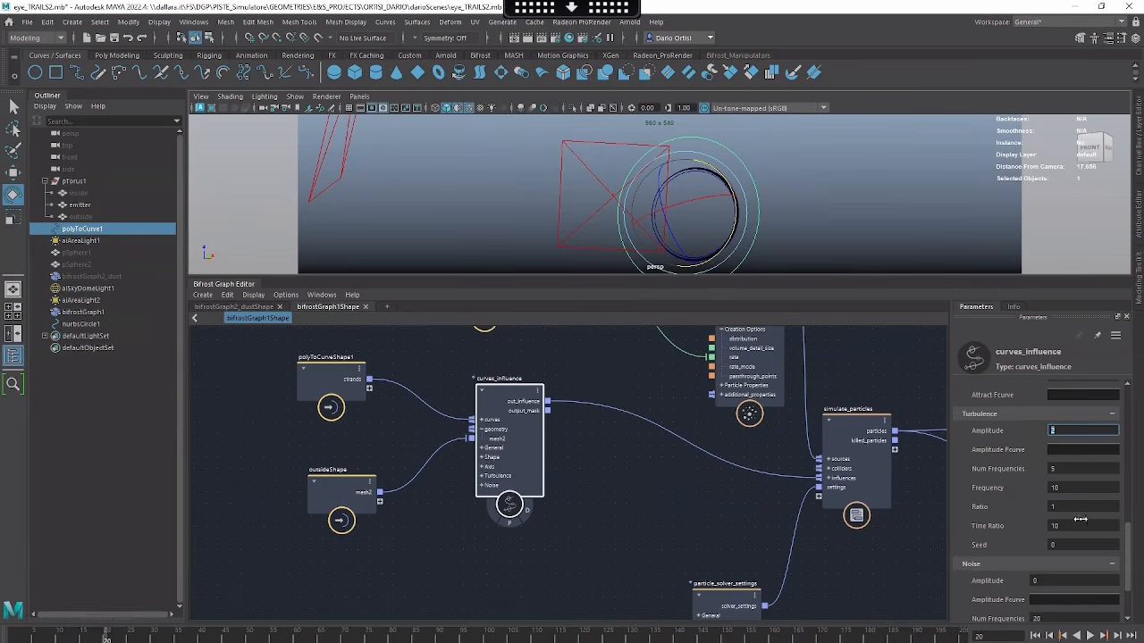
click(1089, 635)
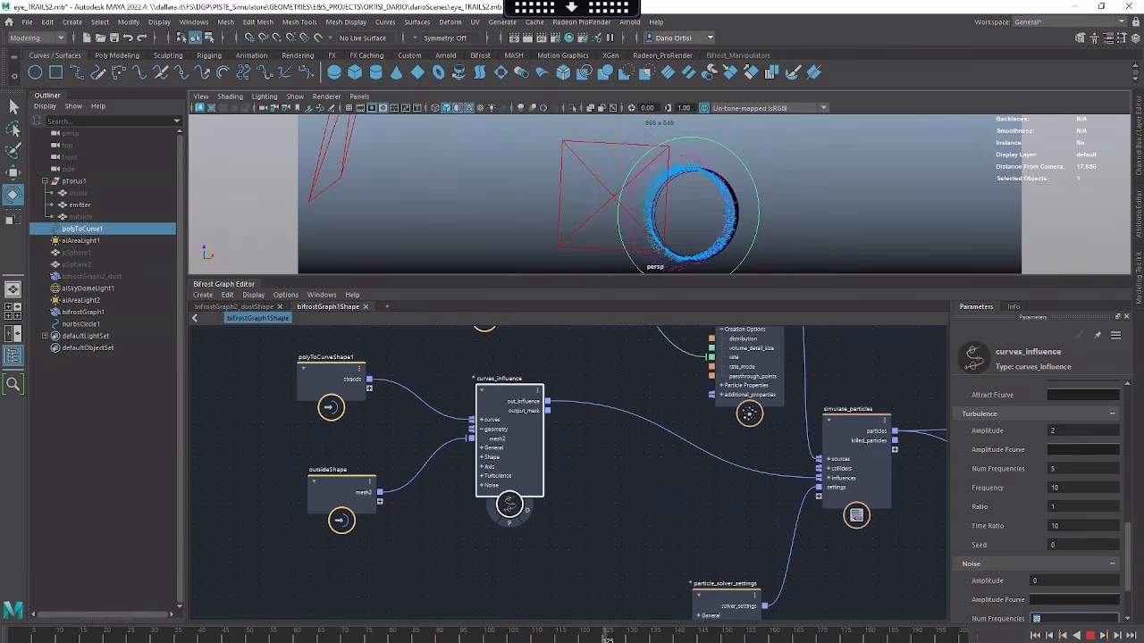
click(1082, 430)
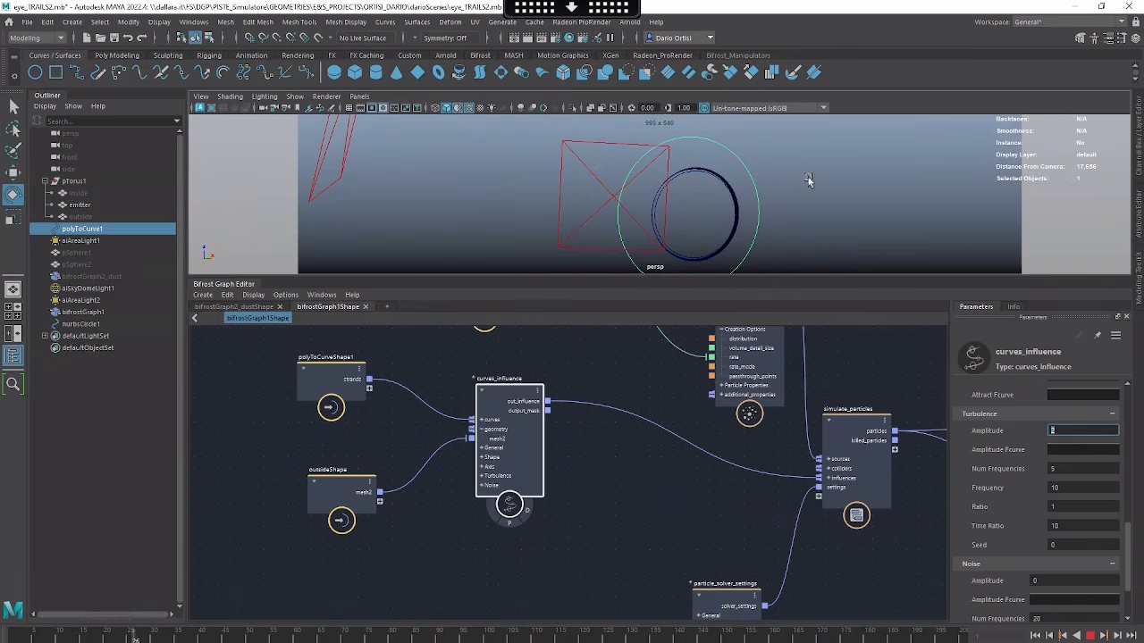
scroll(807, 181, up, 5)
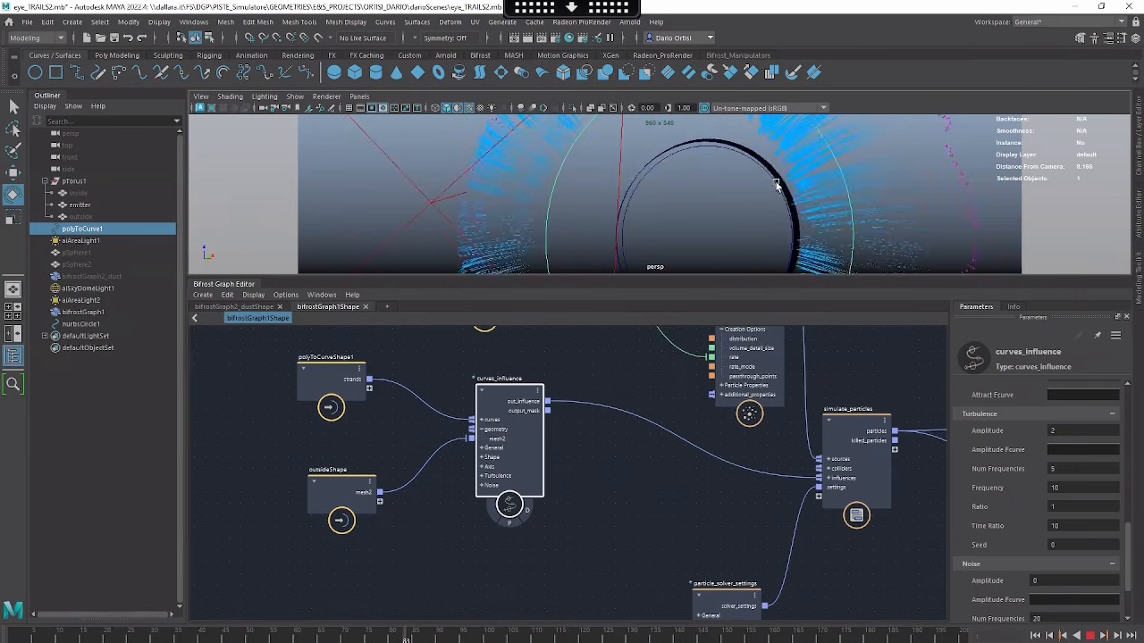
scroll(775, 185, up, 2)
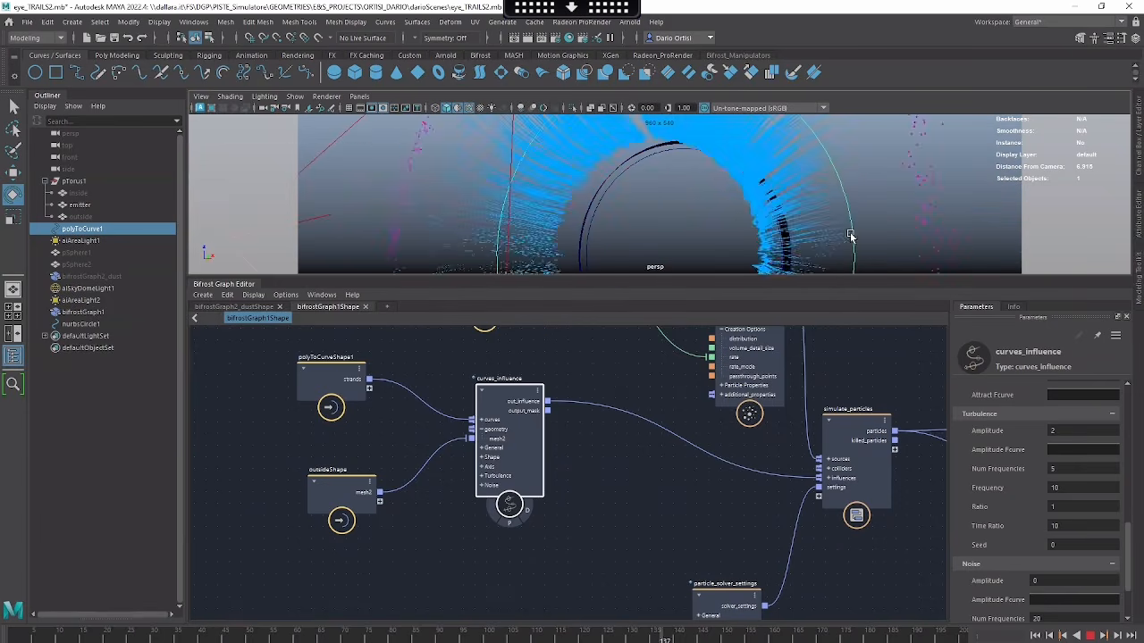
Step: Try a Turbulence Amplitude of 10 on curves_influence, and reduce it to 5
click(1080, 430)
text(10)
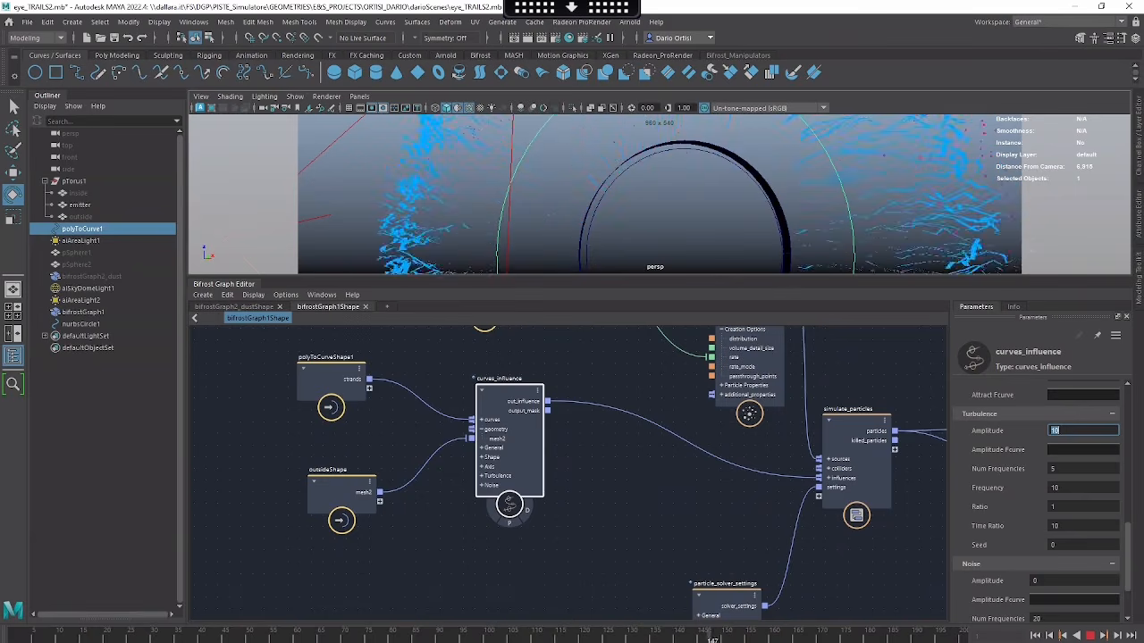
text(5)
Step: Try Noise Amplitudes of 10 and 1 on curves_influence, and set the value back to 0
click(1067, 582)
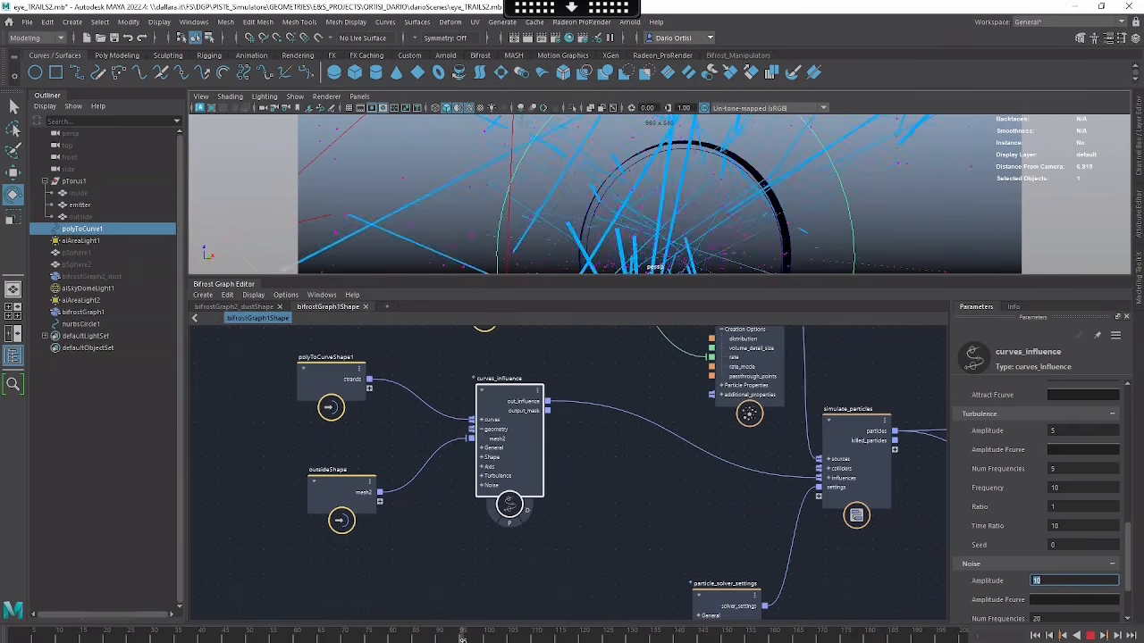
text(1)
key(Return)
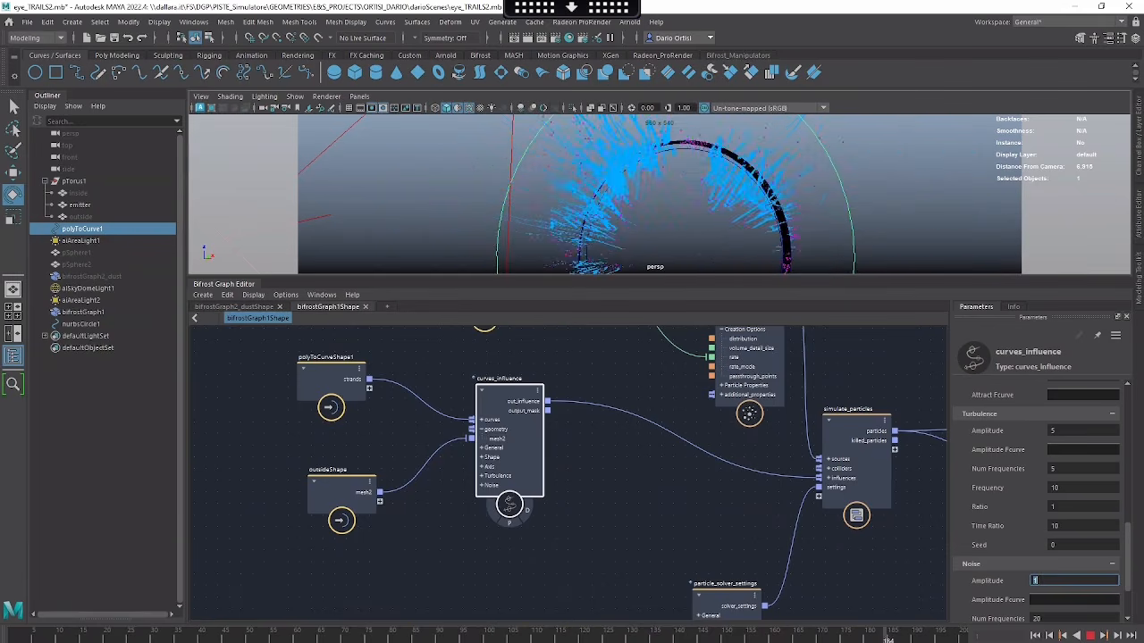
text(0)
key(Return)
scroll(1006, 553, down, 2)
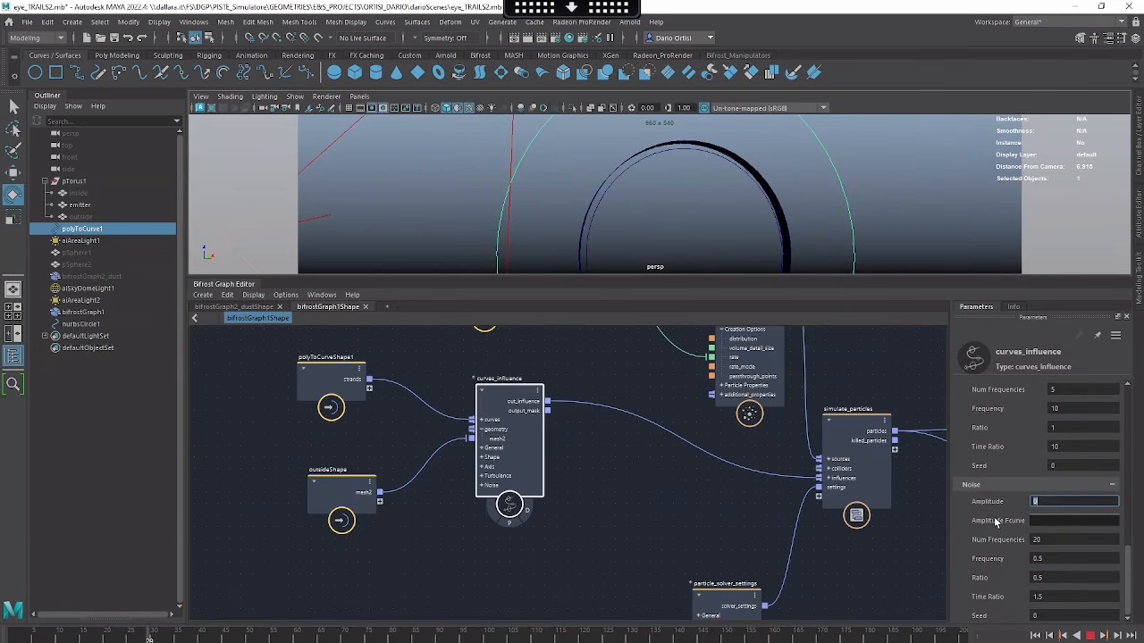
Step: Return the Turbulence Amplitude of curves_influence to 2 while the simulation plays
scroll(984, 532, up, 2)
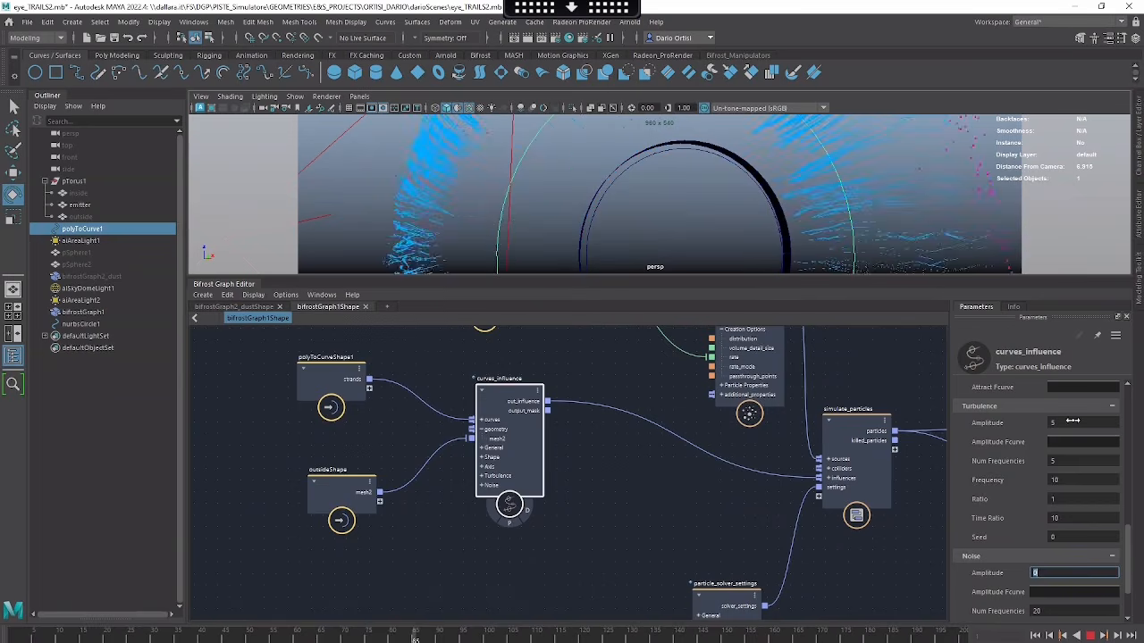
double_click(1063, 423)
text(2)
key(Return)
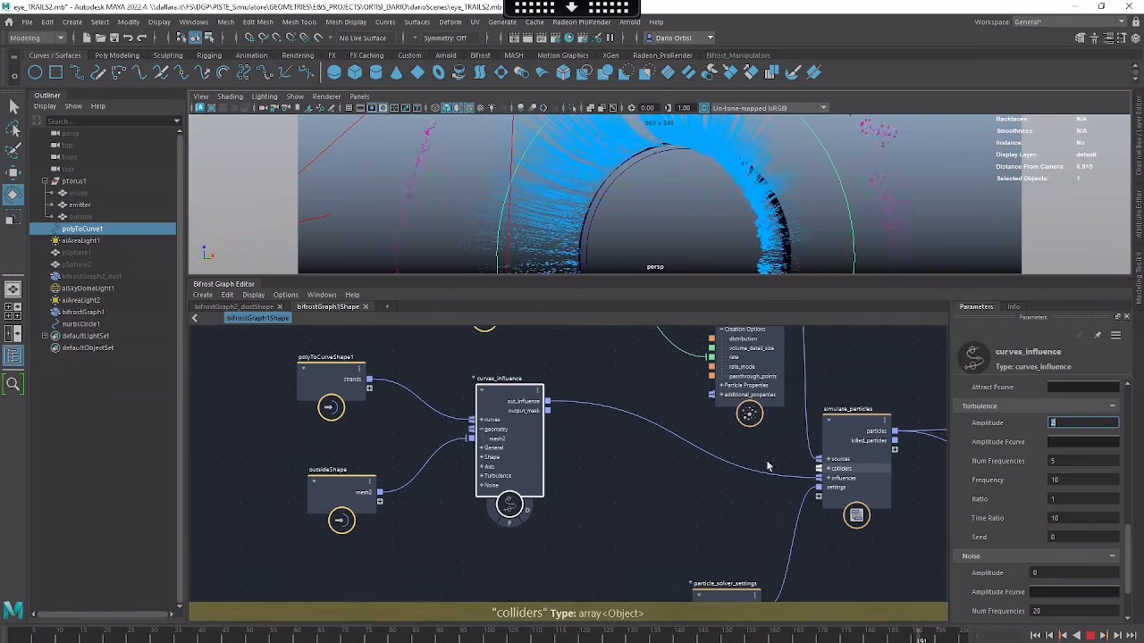
Step: Turn off the built-in turbulence of curves_influence by setting its Turbulence Amplitude to 0
scroll(708, 418, down, 2)
middle_drag(725, 438, 676, 411)
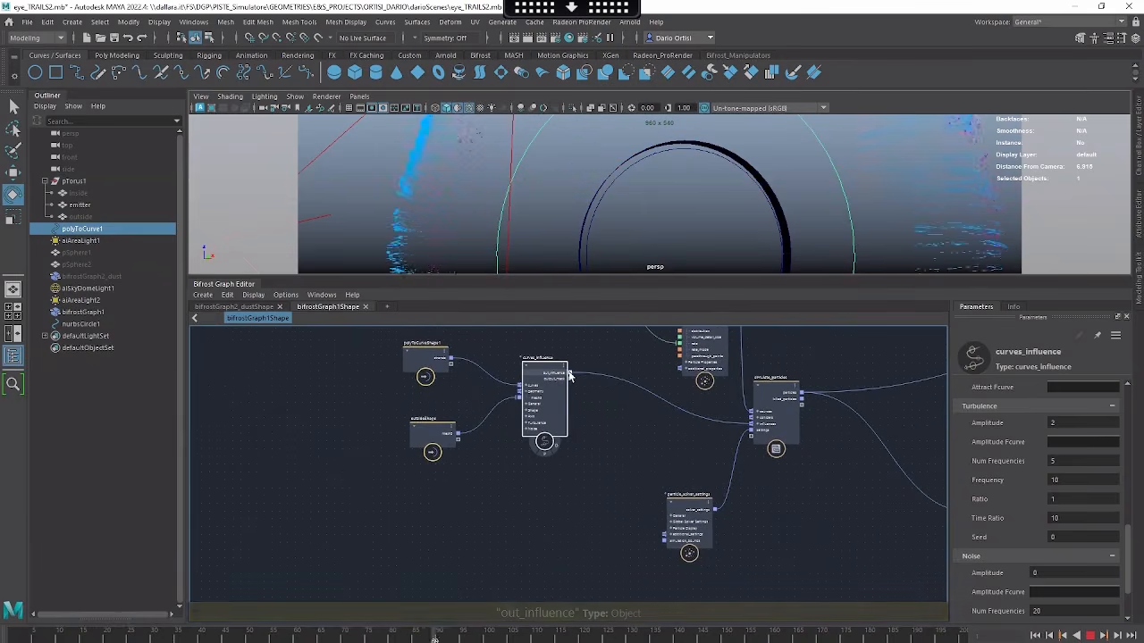
drag(569, 375, 622, 432)
click(1093, 422)
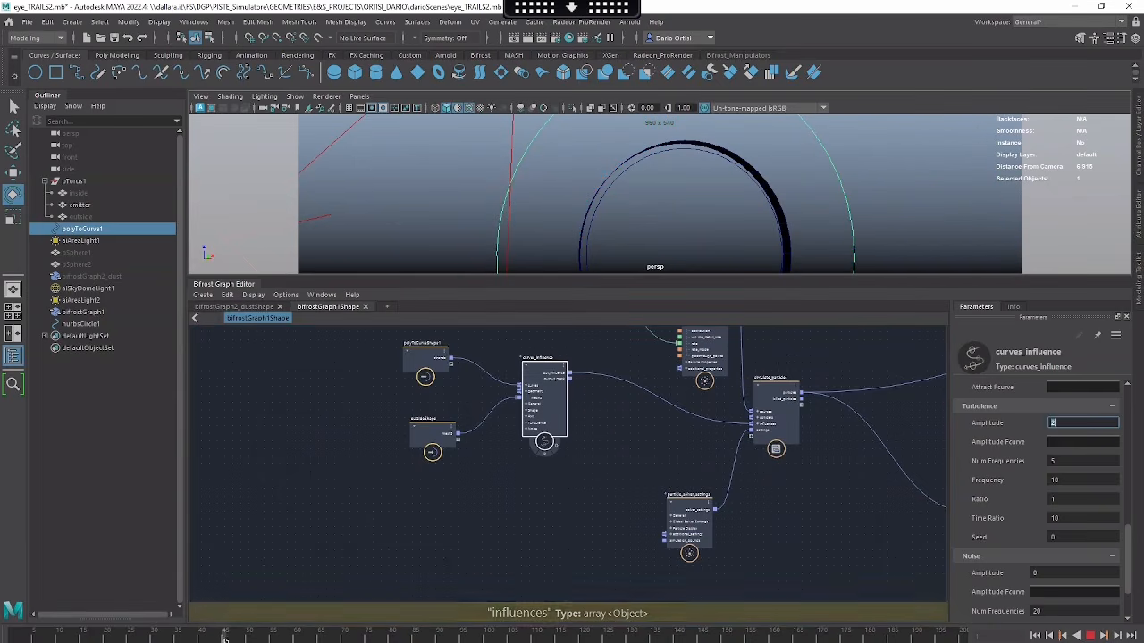
text(0)
key(Return)
Step: Add a turbulence_influence node and wire it between the out_influence of curves_influence and the influences input of simulate_particles
key(Tab)
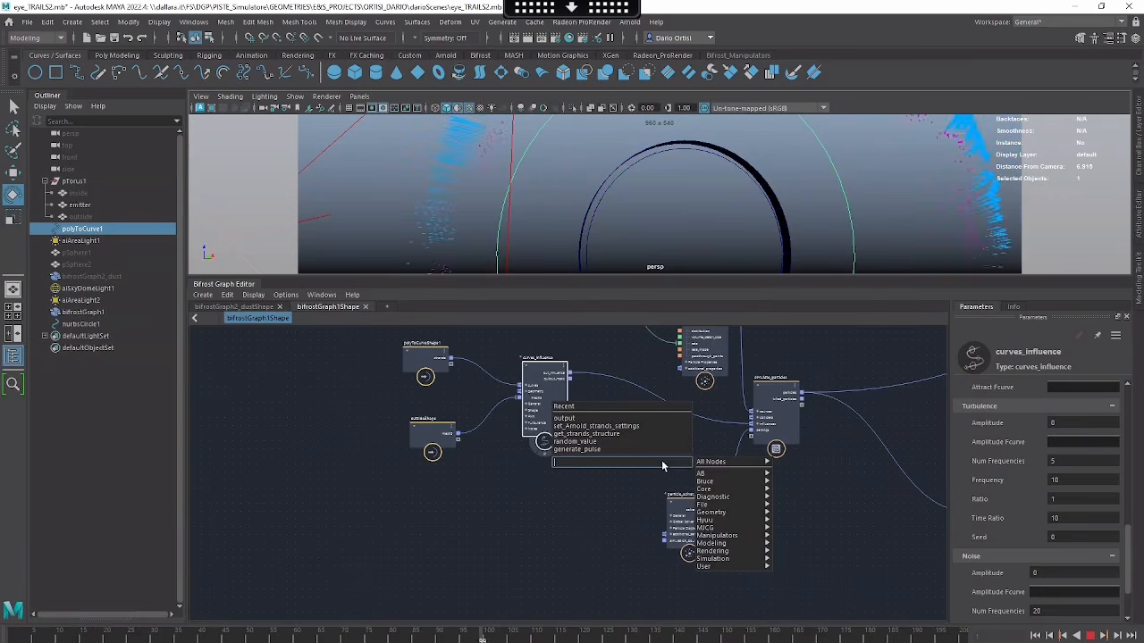
text(turbu)
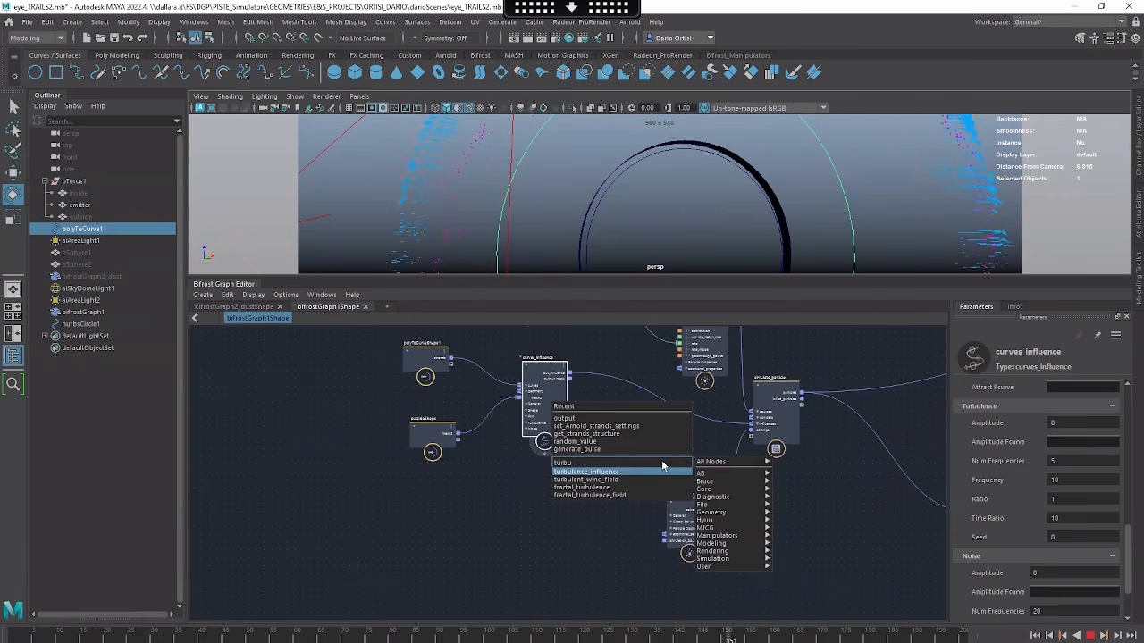
key(Return)
drag(661, 493, 623, 451)
drag(570, 374, 750, 429)
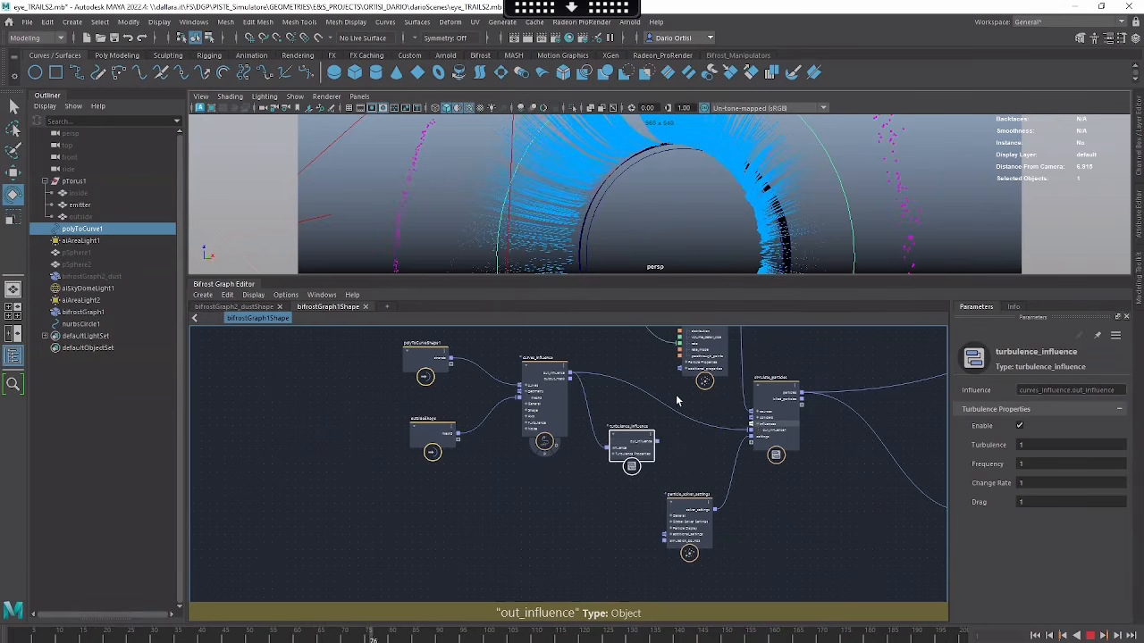
drag(639, 457, 645, 456)
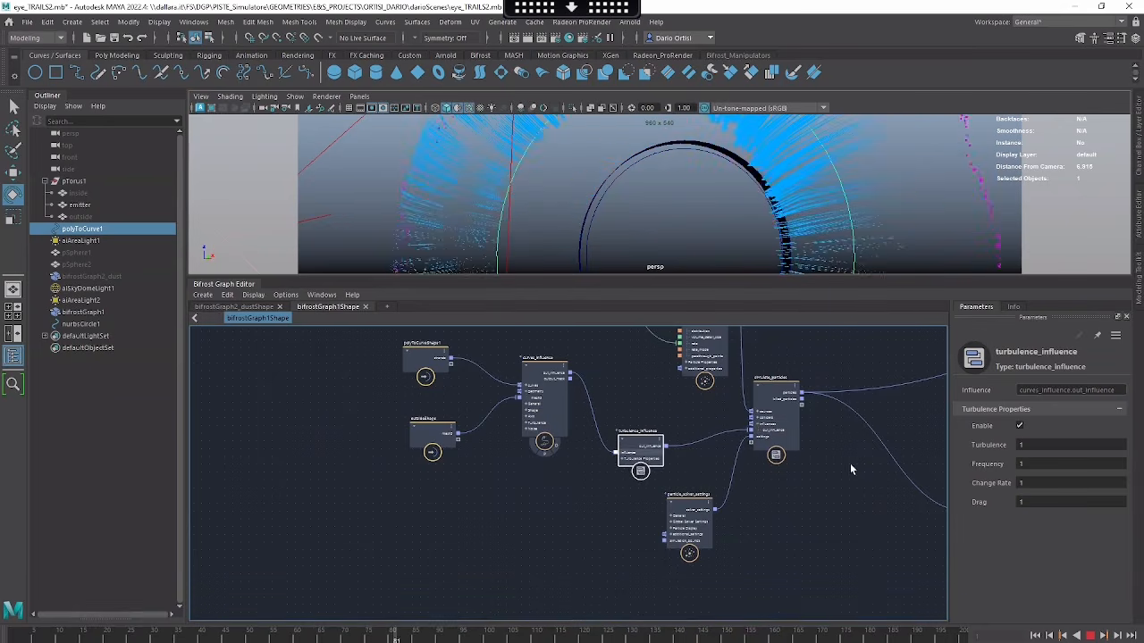
Step: Set the Turbulence of the turbulence_influence node to 10 and slightly reposition the node in the graph
click(1069, 446)
text(10)
key(Return)
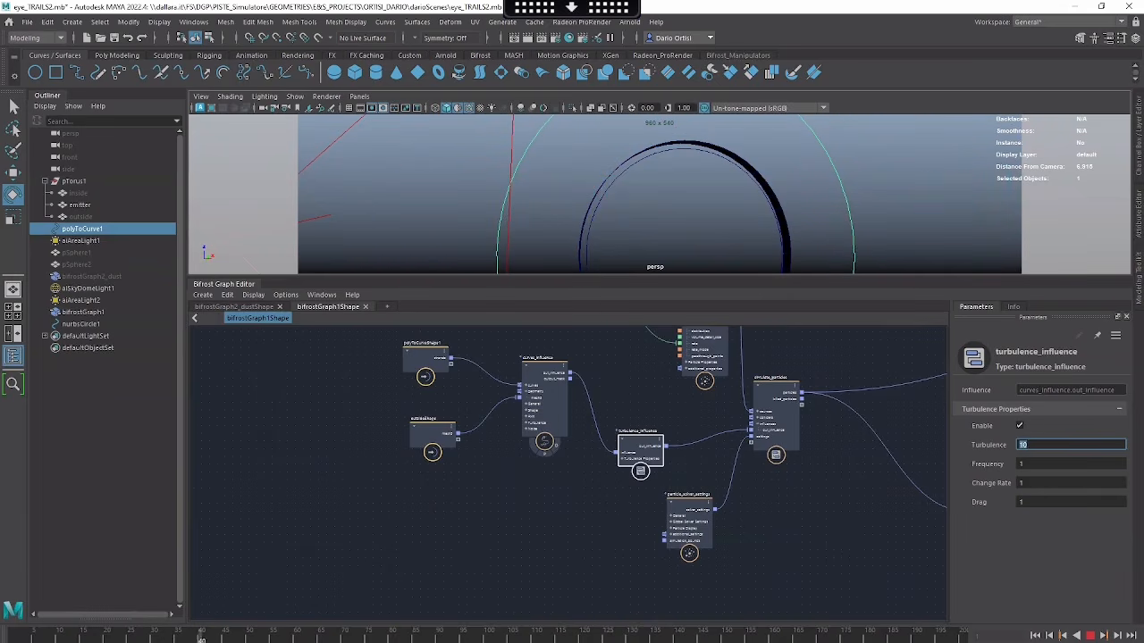
drag(655, 472, 655, 465)
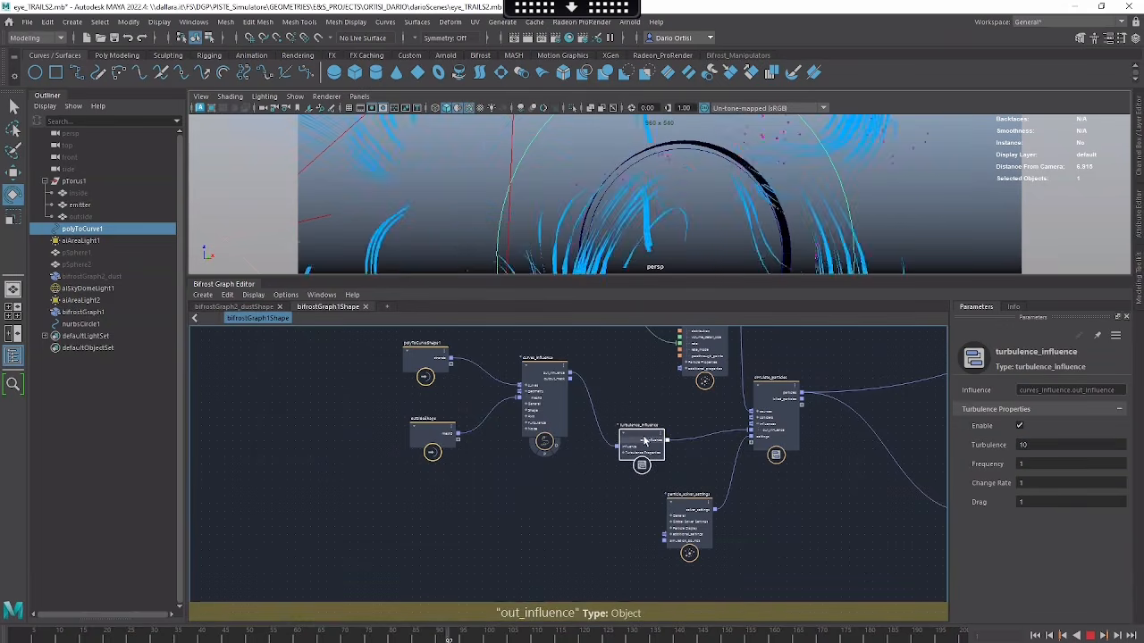
Step: Set the Turbulence of the turbulence_influence node to 2 and nudge the node slightly in the graph
click(1040, 444)
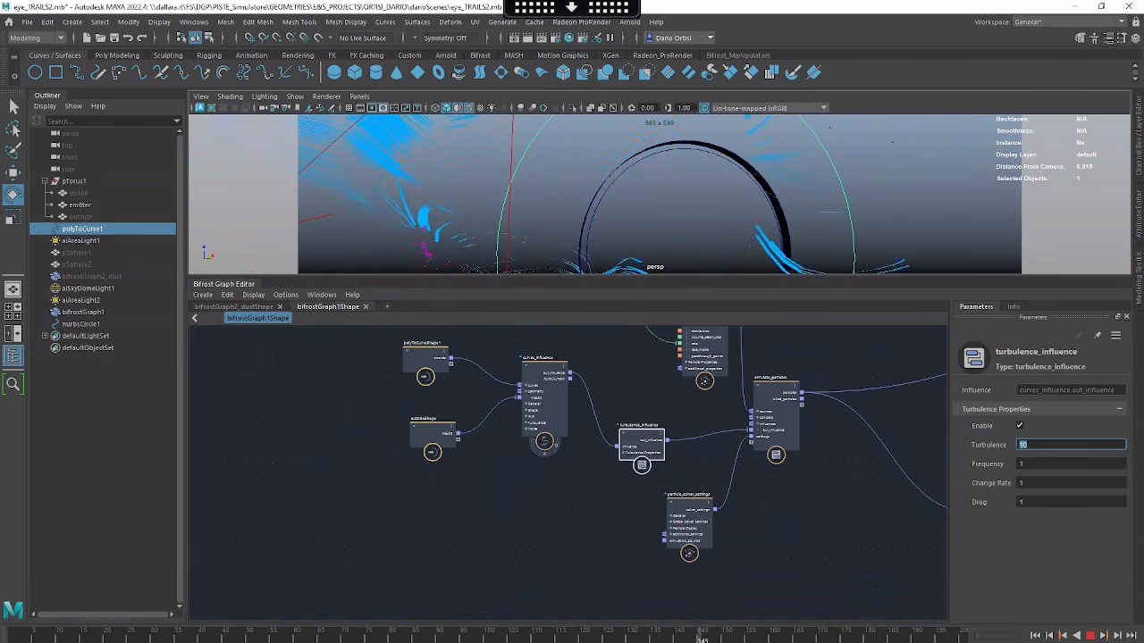
text(2)
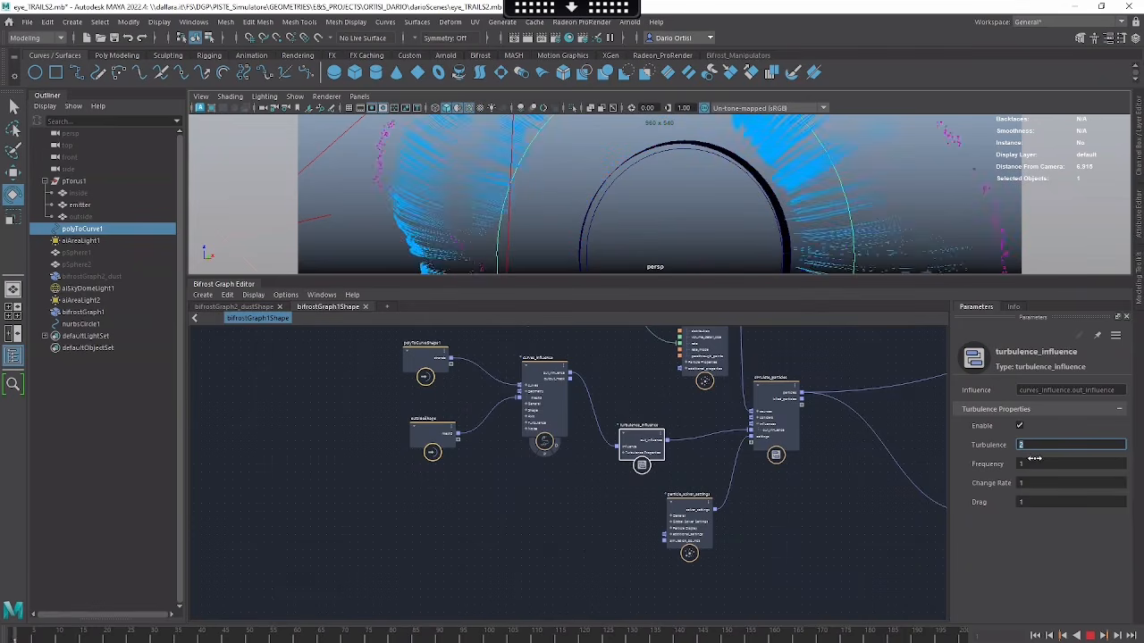
drag(652, 448, 657, 444)
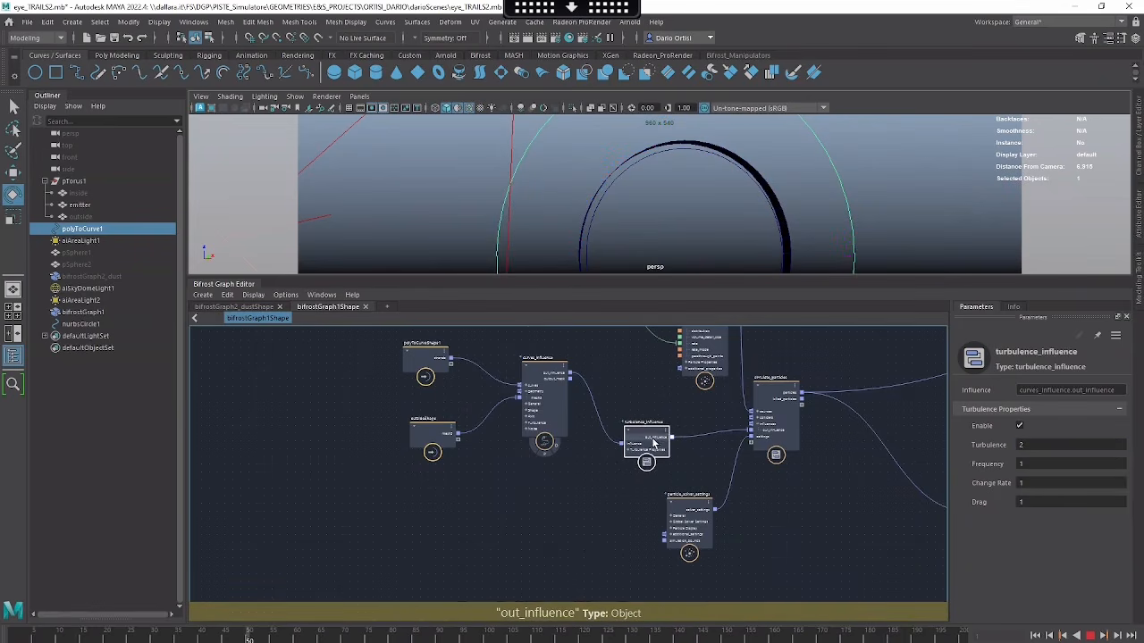
Step: Wire curves_influence directly into the influences of simulate_particles, bypassing turbulence_influence, and set the Turbulence Amplitude of curves_influence to 2
drag(570, 373, 751, 429)
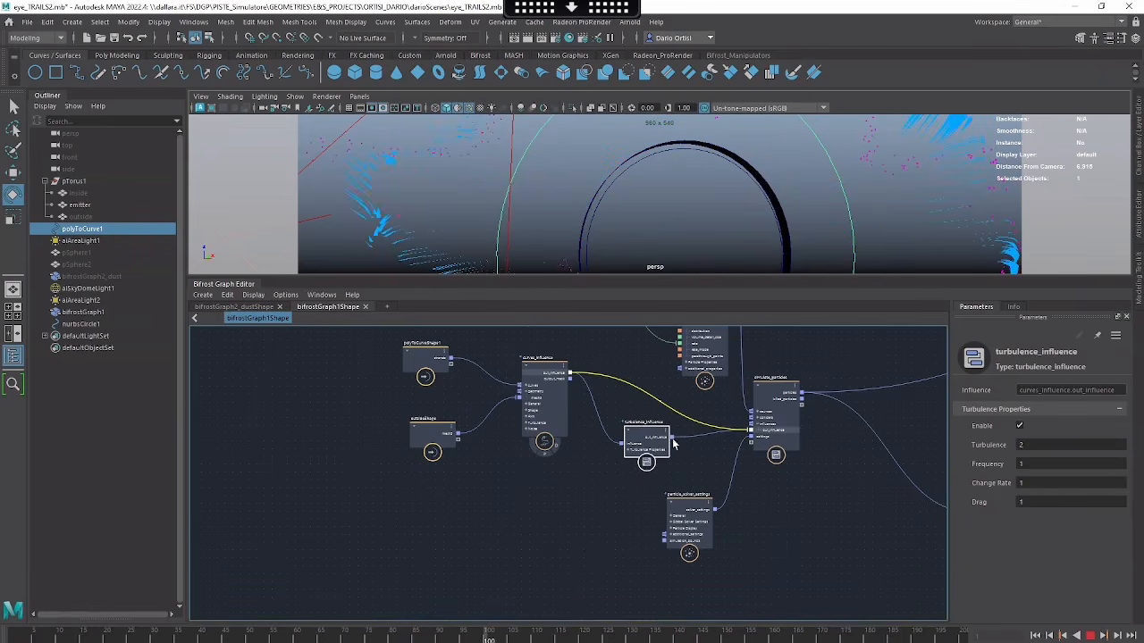
click(543, 397)
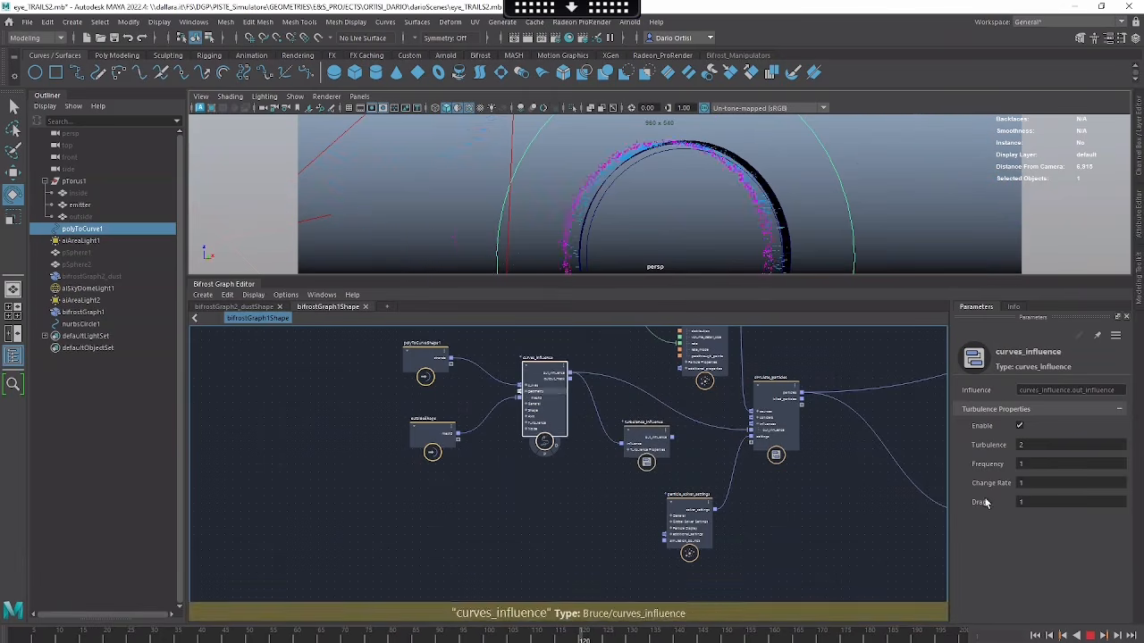
scroll(989, 536, down, 5)
scroll(1027, 540, down, 6)
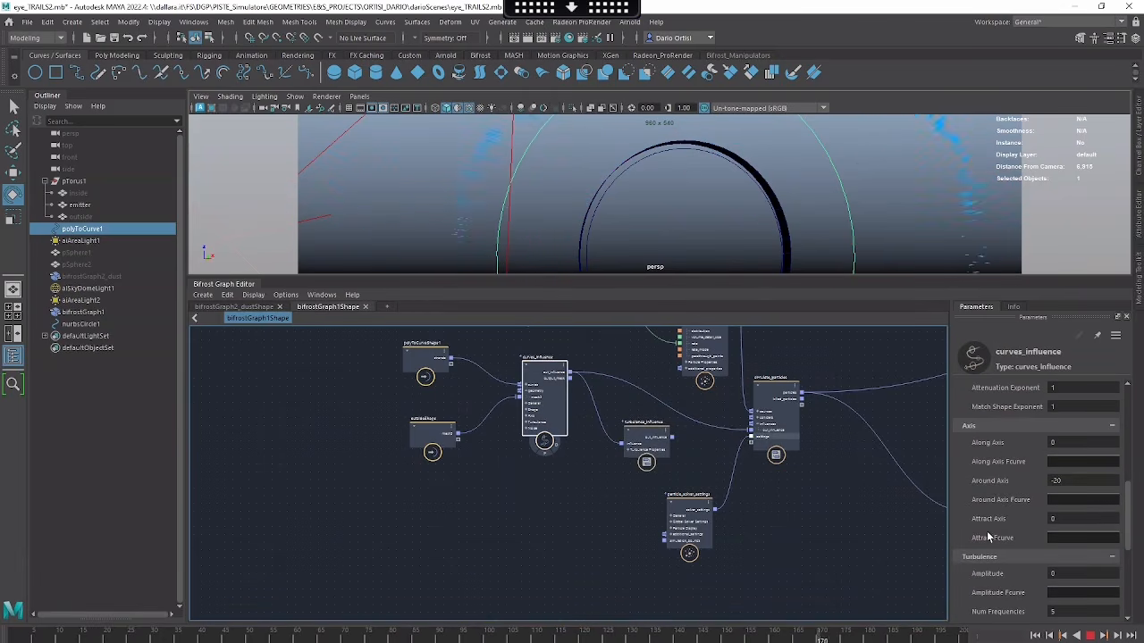
click(1063, 540)
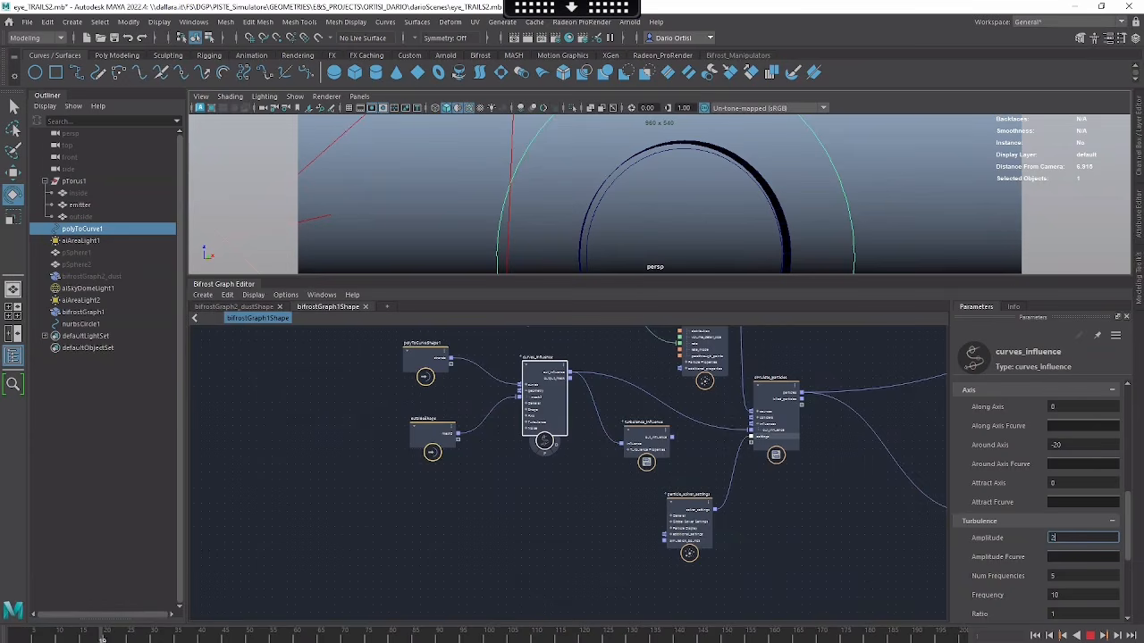
Step: Examine the graph downstream of simulate_particles and review the parameters of the create_particle_trails node
scroll(590, 458, down, 3)
alt+middle_drag(580, 481, 568, 543)
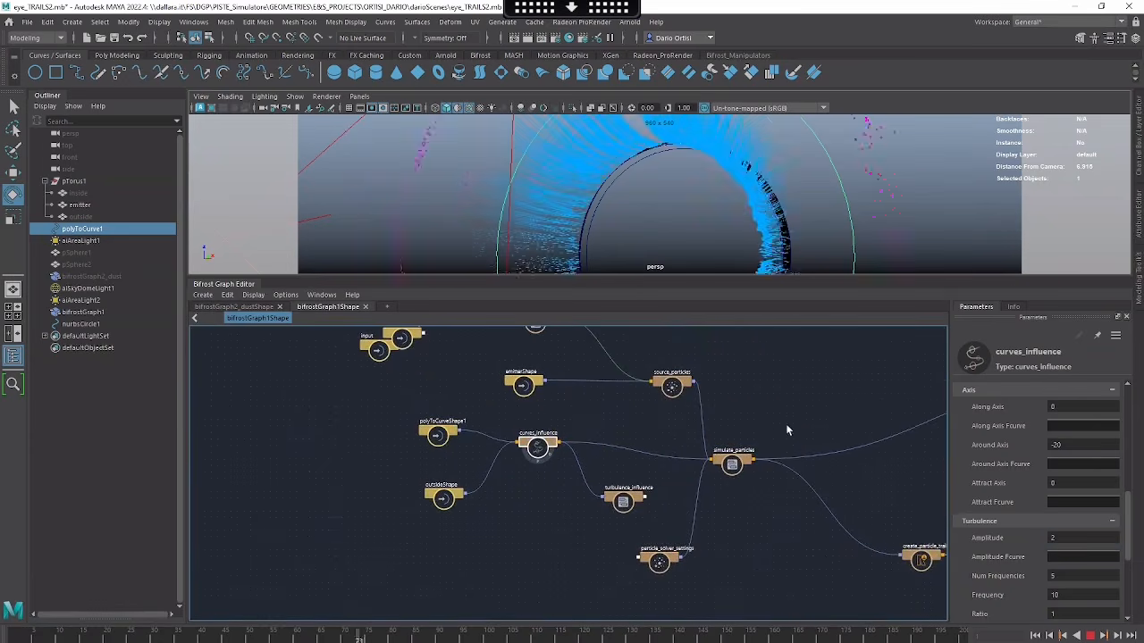
alt+middle_drag(786, 424, 786, 463)
alt+middle_drag(706, 419, 559, 321)
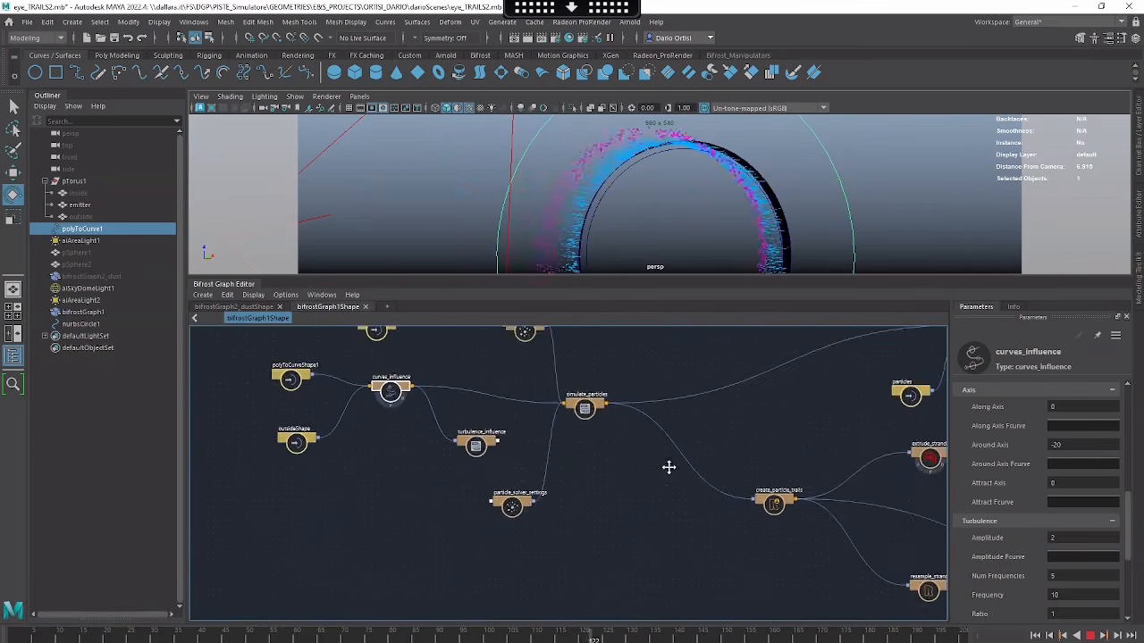
alt+middle_drag(669, 467, 507, 438)
alt+middle_drag(616, 407, 620, 421)
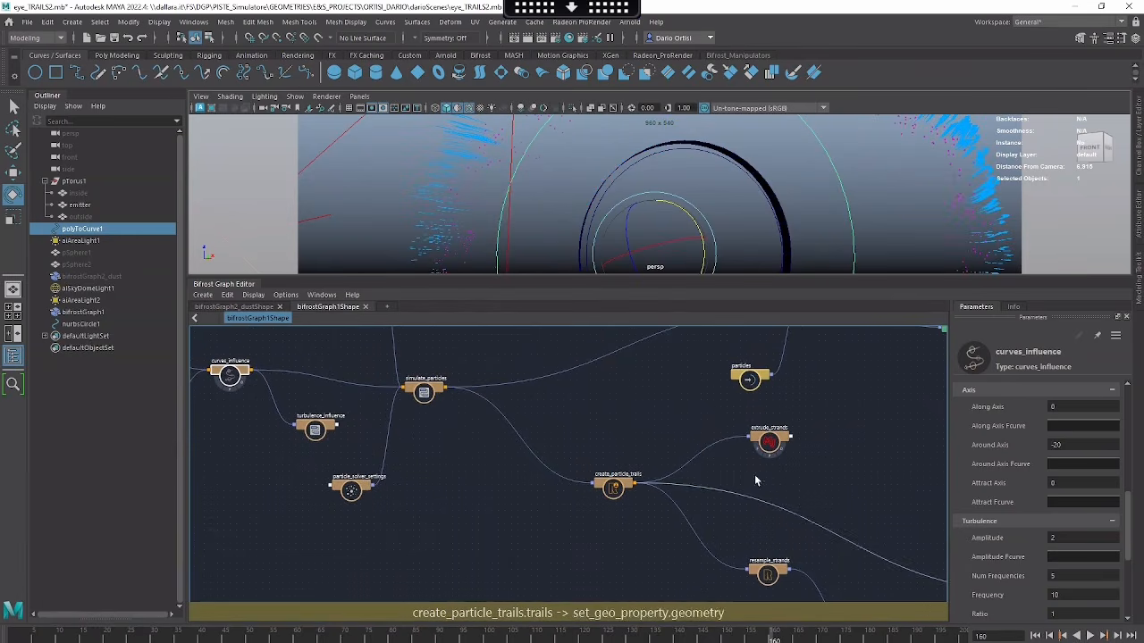
scroll(641, 446, down, 2)
alt+middle_drag(642, 446, 604, 437)
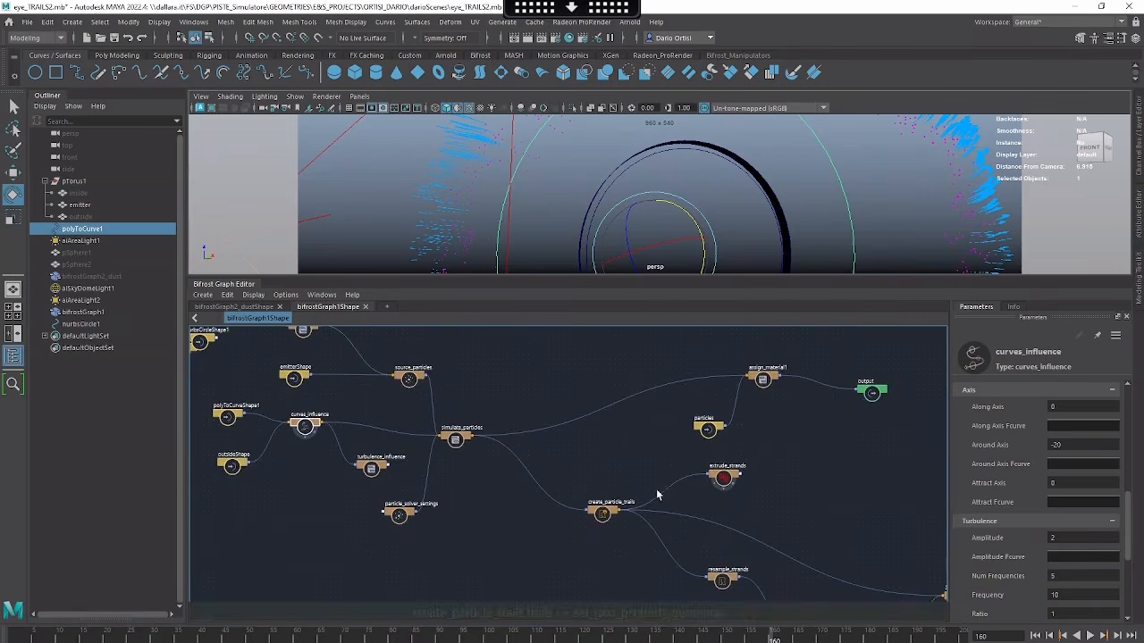
scroll(656, 485, up, 2)
alt+middle_drag(713, 477, 713, 470)
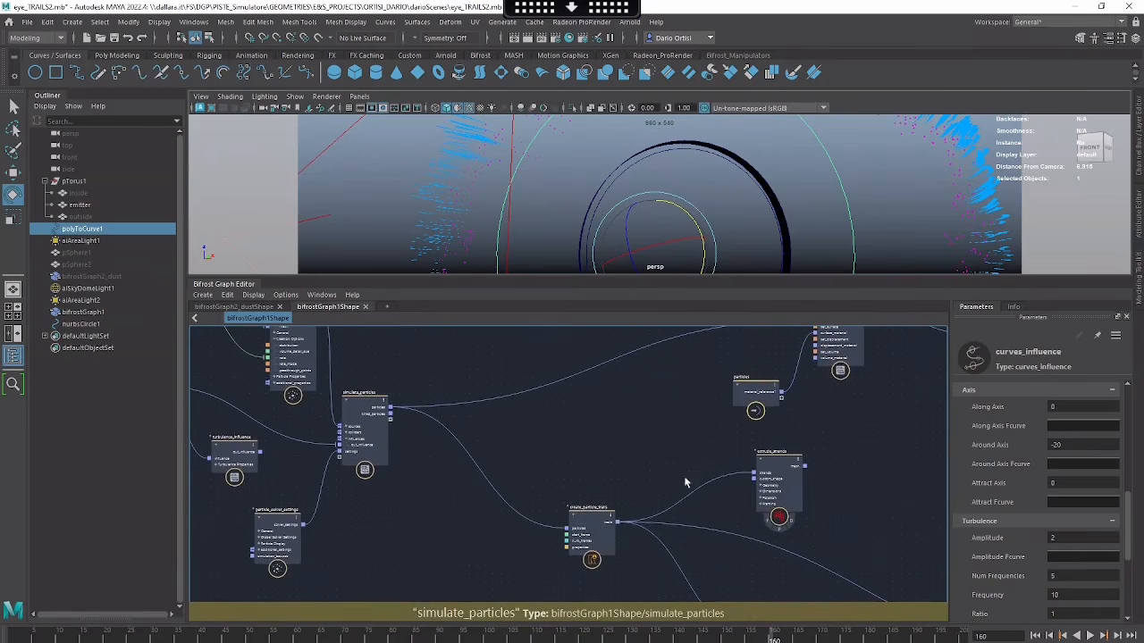
drag(598, 527, 590, 499)
alt+right_drag(615, 461, 676, 437)
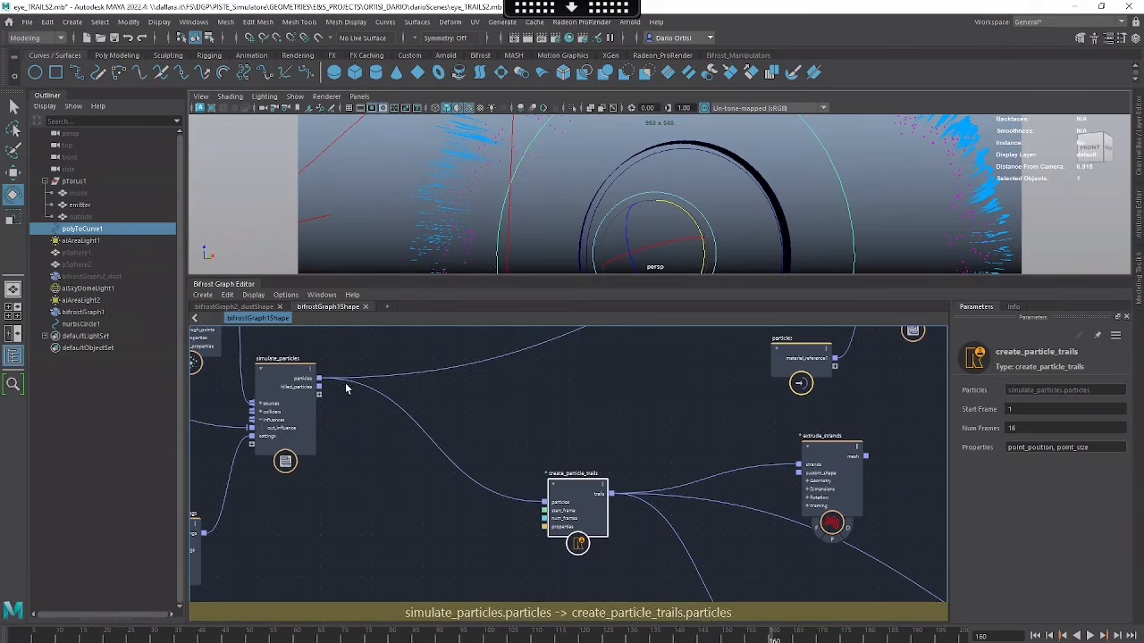
Step: Review the particle_solver_settings parameters feeding simulate_particles, including Label Point Id, and play the simulation twice
click(265, 385)
alt+middle_drag(575, 450, 738, 406)
click(349, 509)
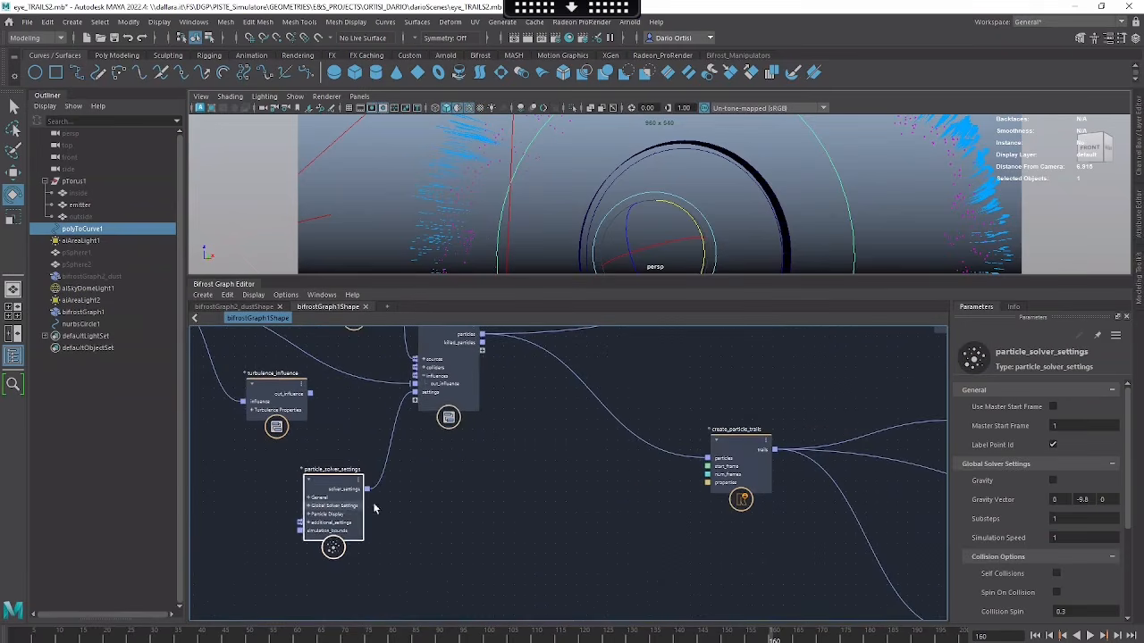
alt+right_drag(557, 488, 653, 512)
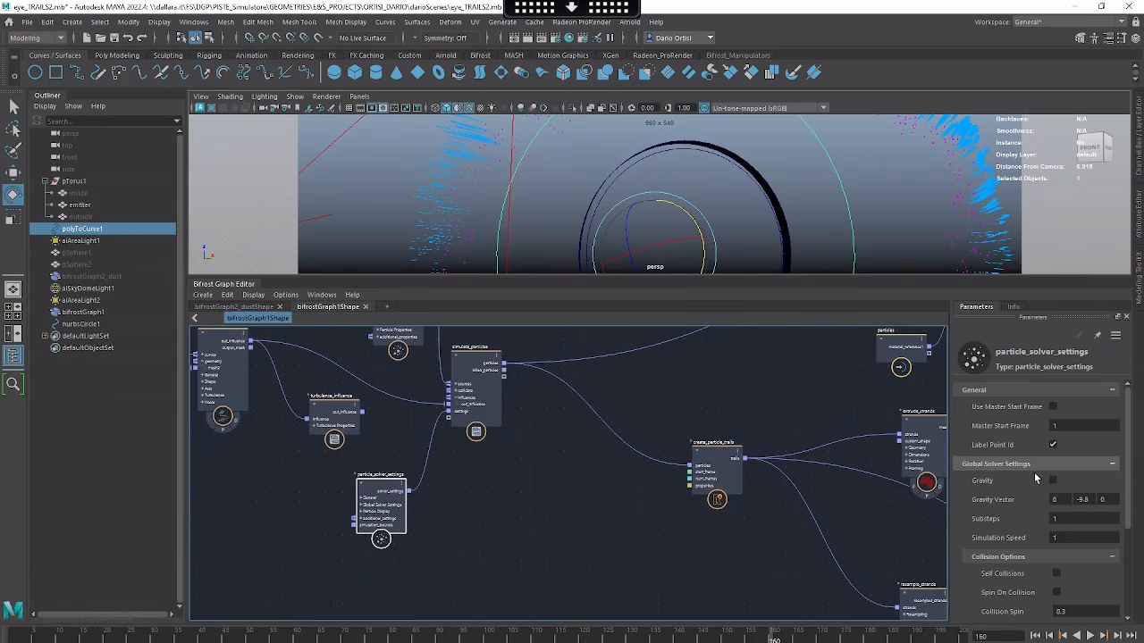
alt+middle_drag(624, 465, 616, 511)
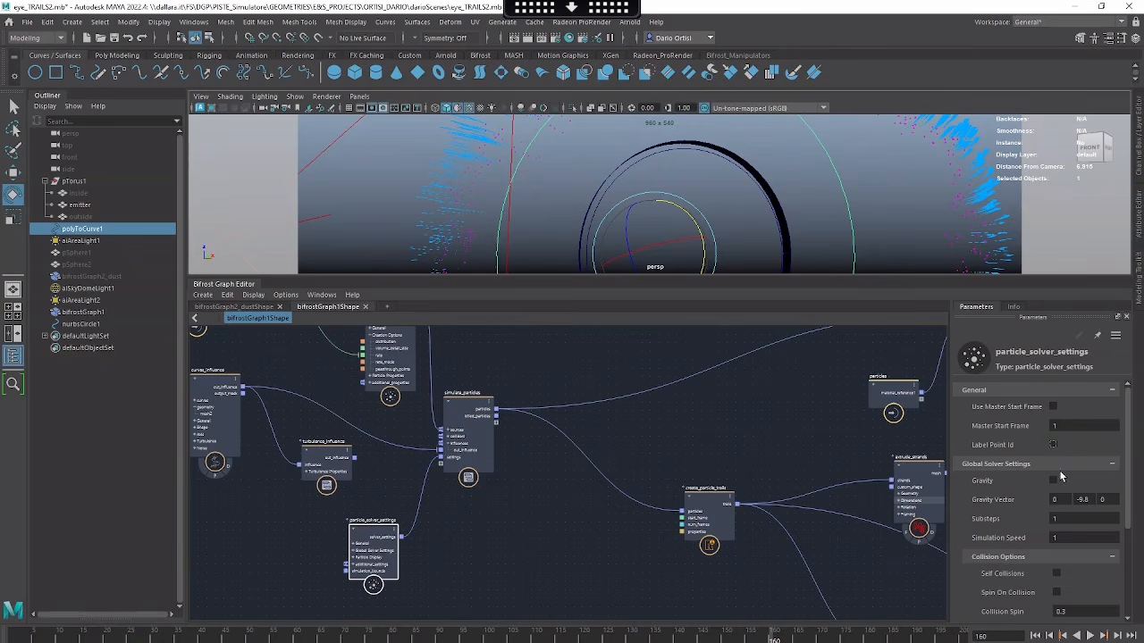
click(1090, 636)
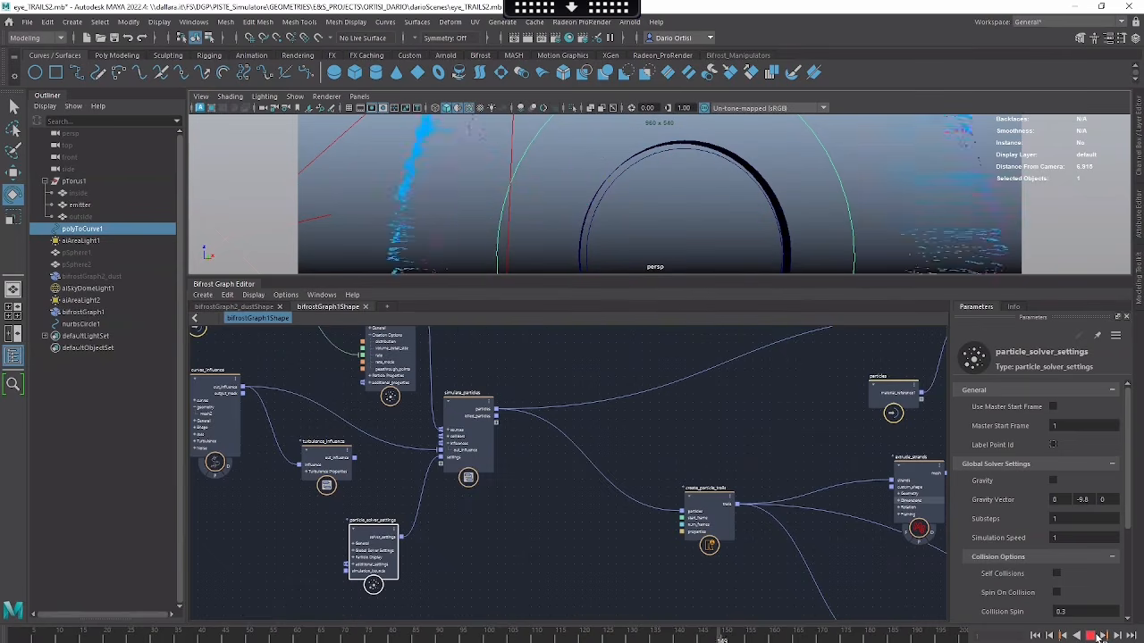
click(1091, 635)
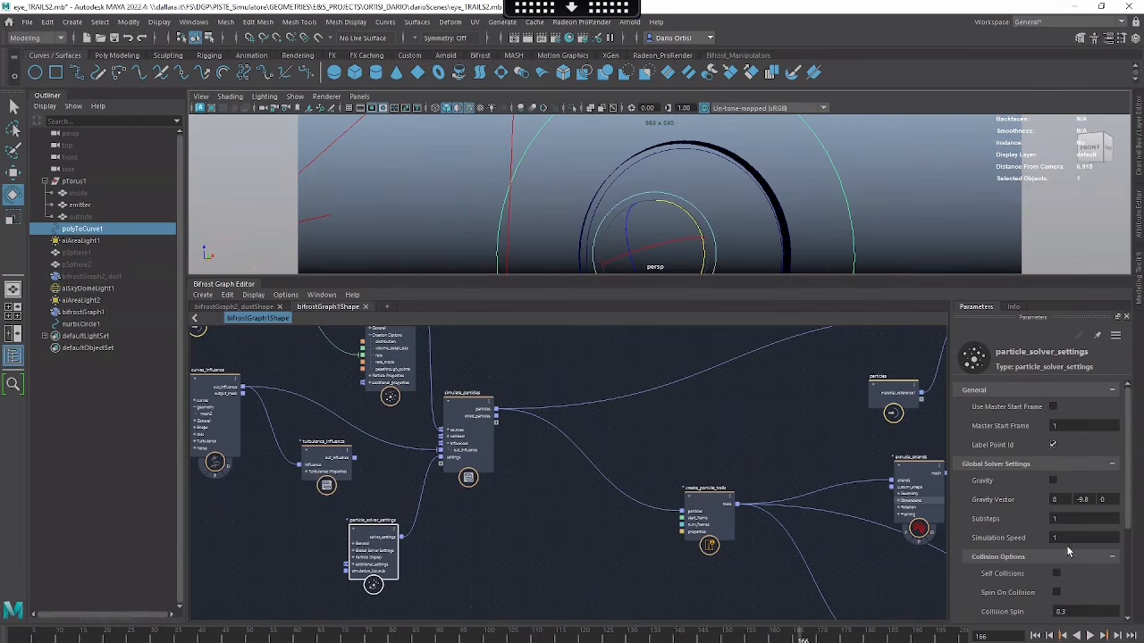
click(1090, 636)
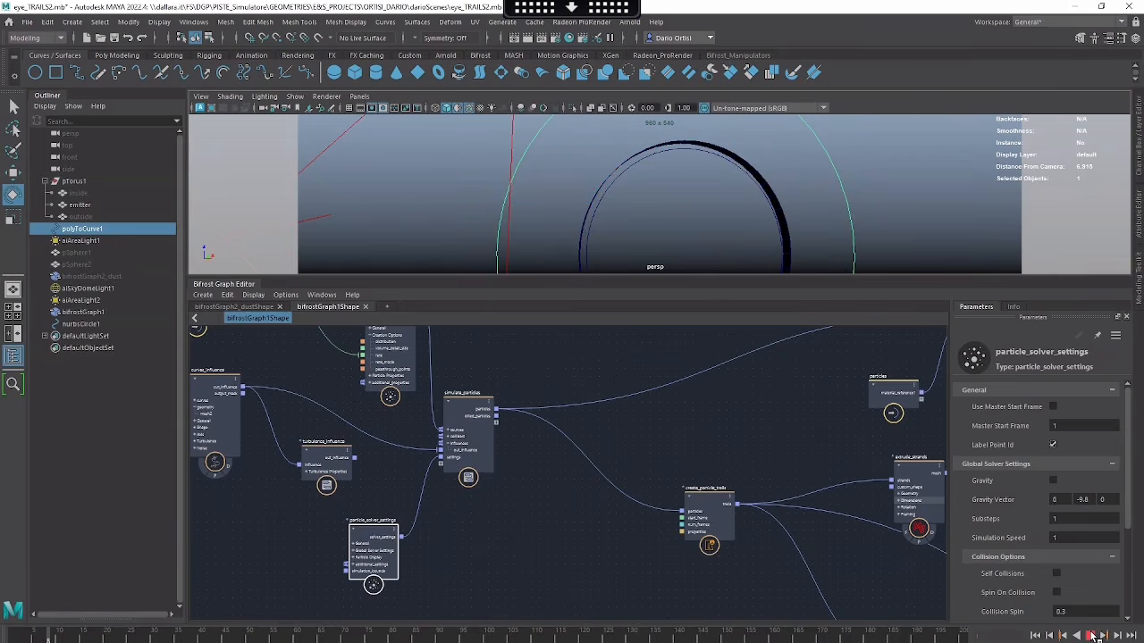
click(1090, 635)
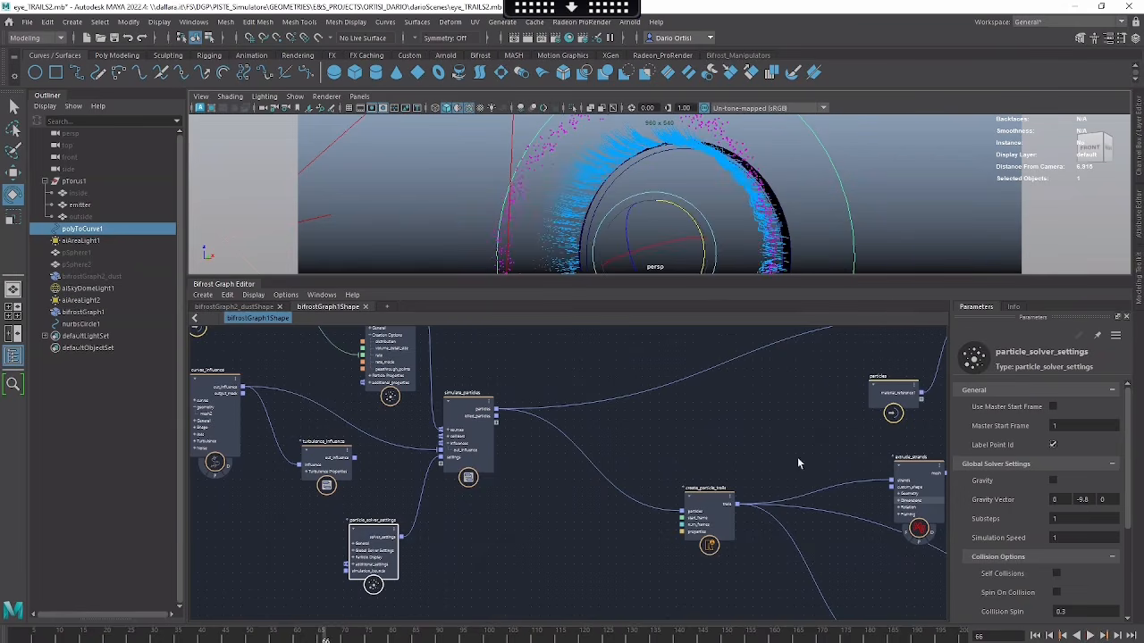
Step: Set Num Frames of the create_particle_trails node to 5 and play the simulation to check the trail length
scroll(589, 398, down, 3)
scroll(661, 438, up, 3)
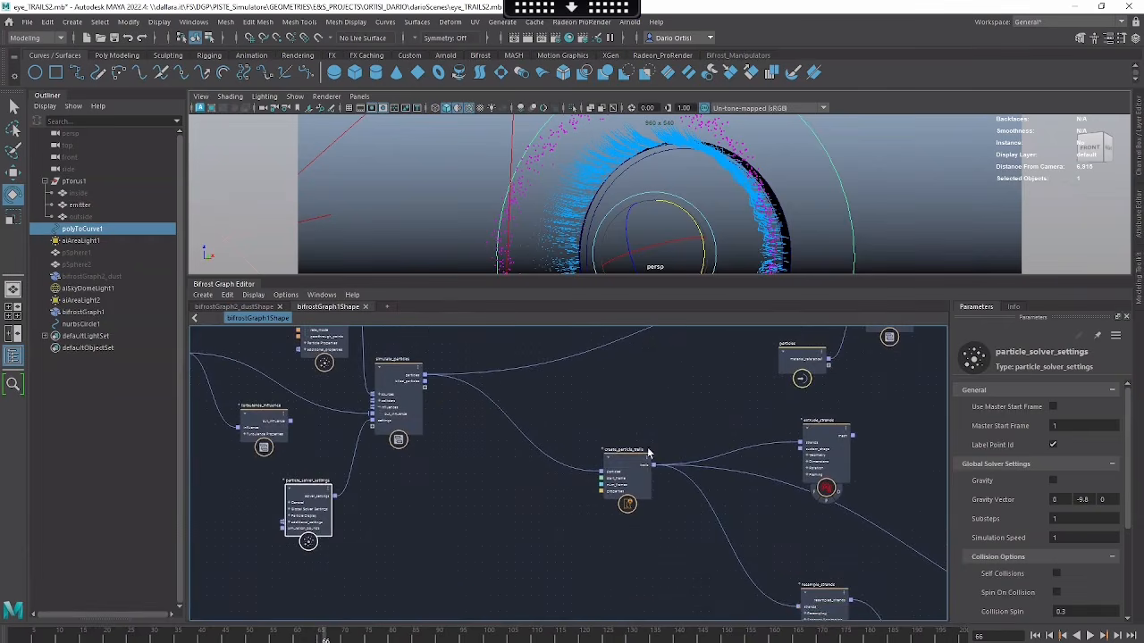
click(641, 470)
scroll(743, 434, up, 2)
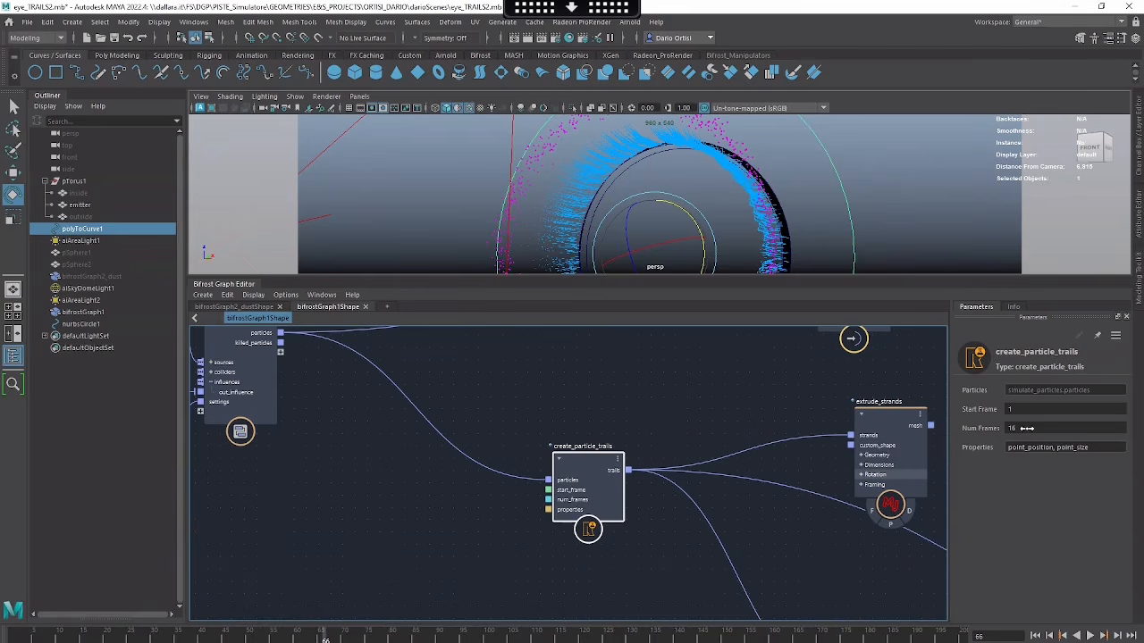
click(1026, 428)
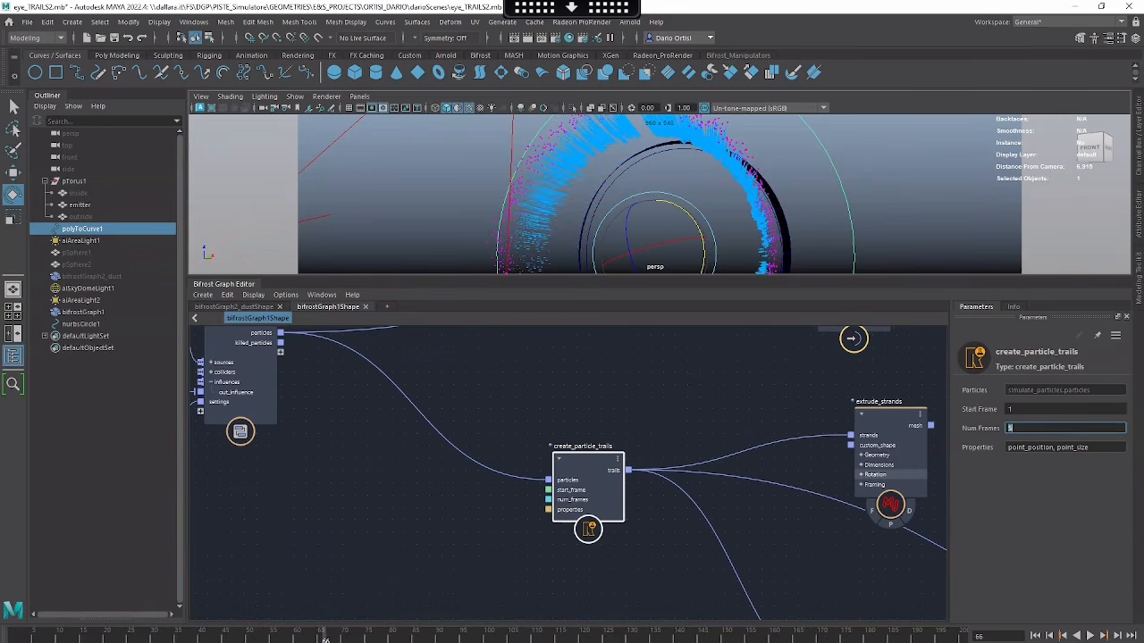
click(1090, 636)
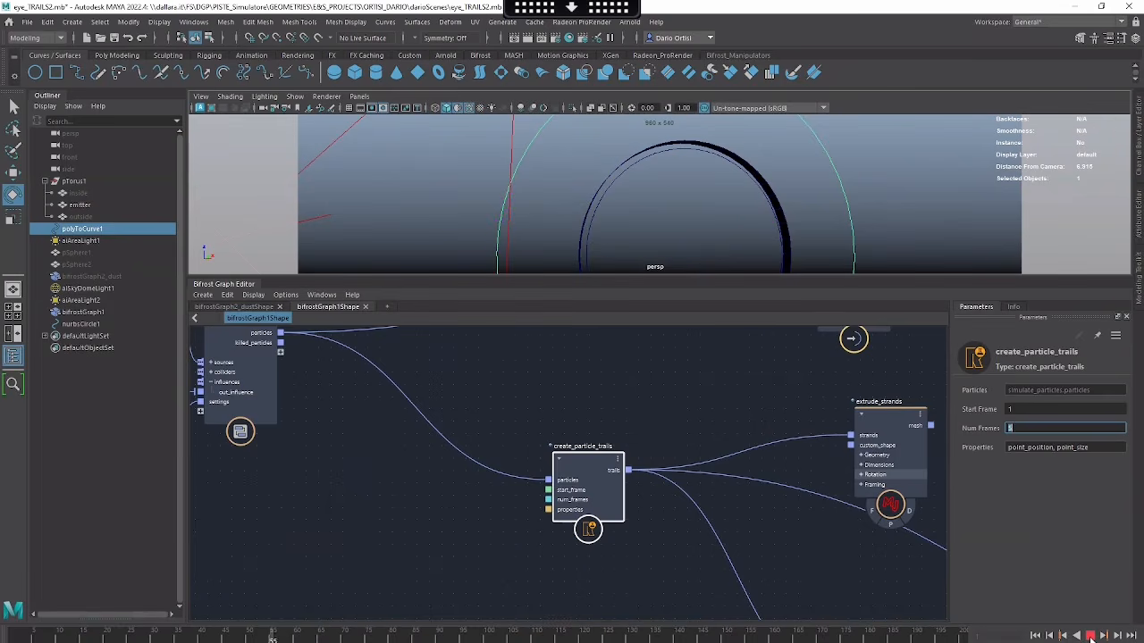
click(1090, 636)
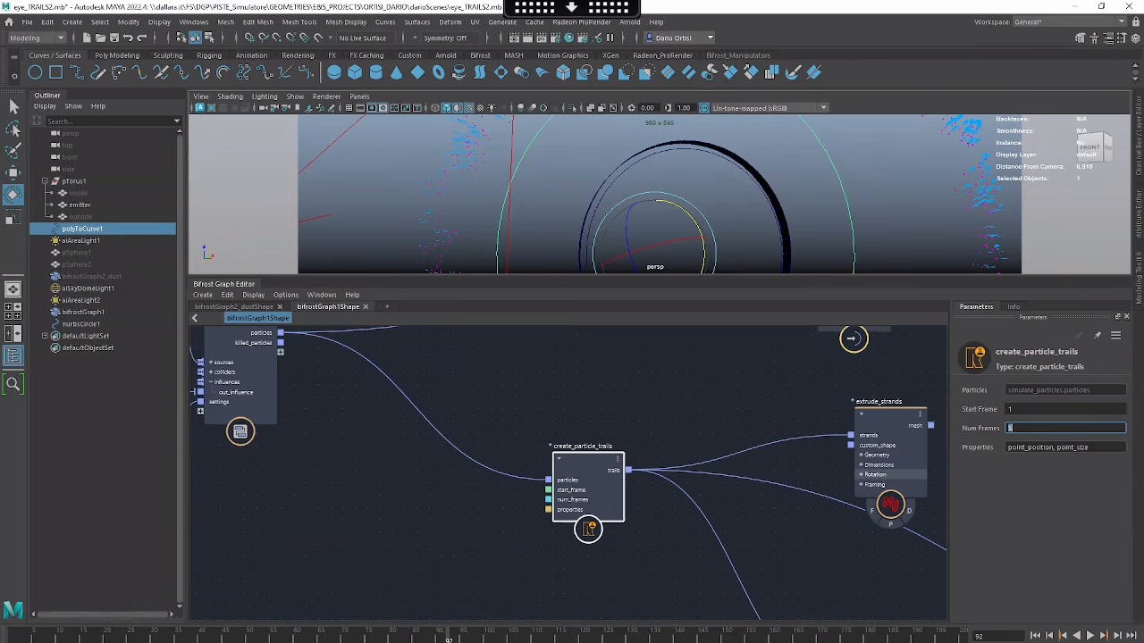
Step: Try 30 for Num Frames on create_particle_trails during playback, and return the value to 16
text(30)
click(1090, 636)
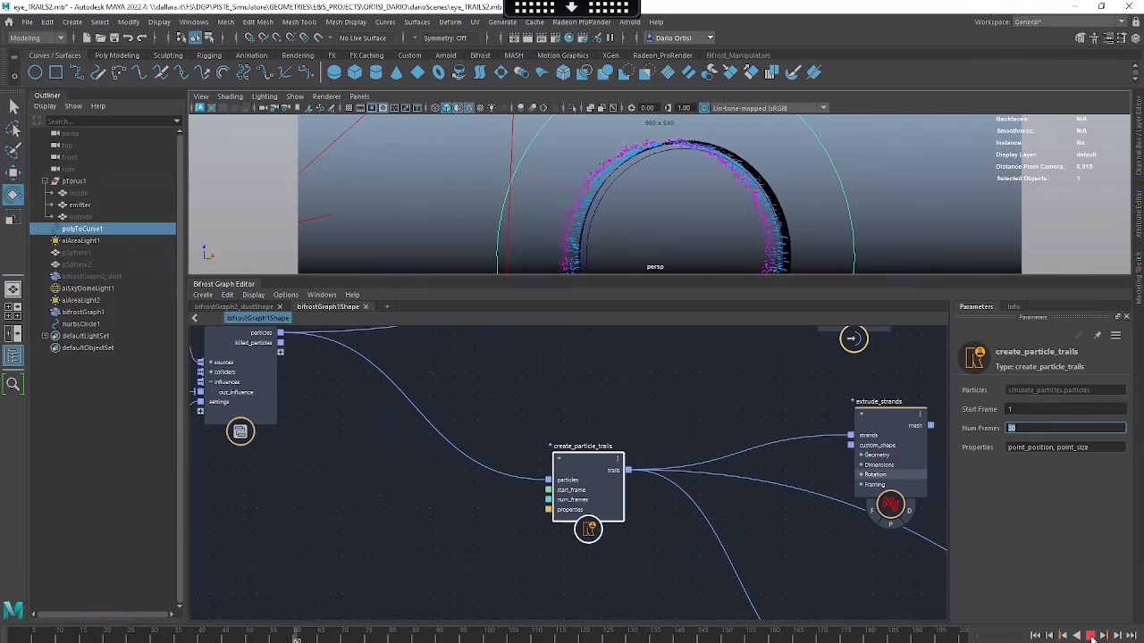
click(1090, 636)
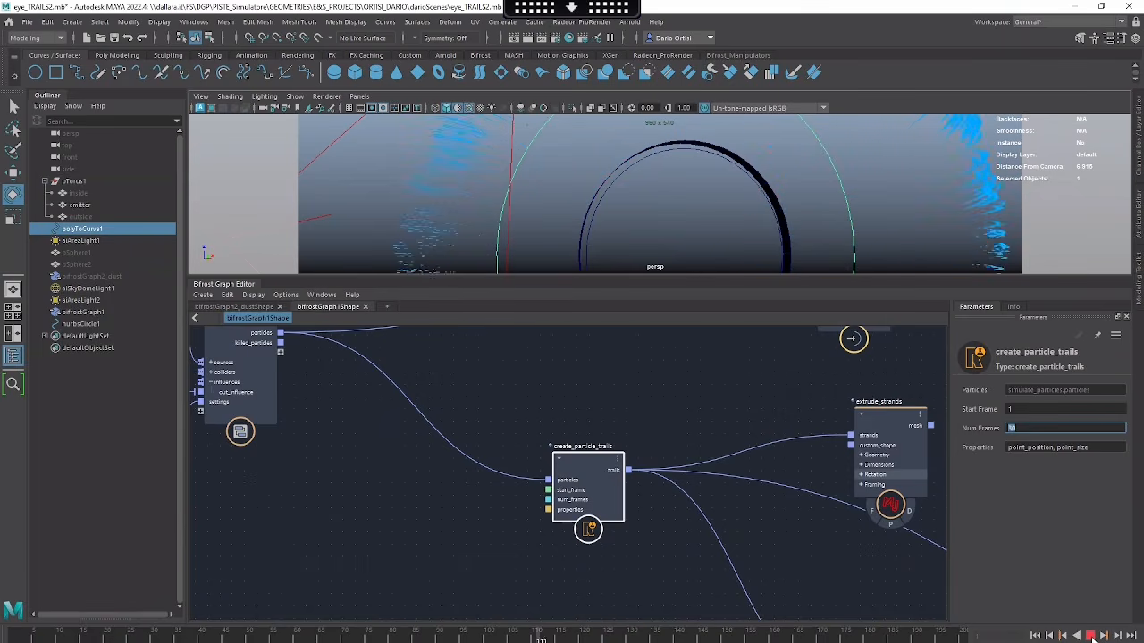
text(16)
key(Return)
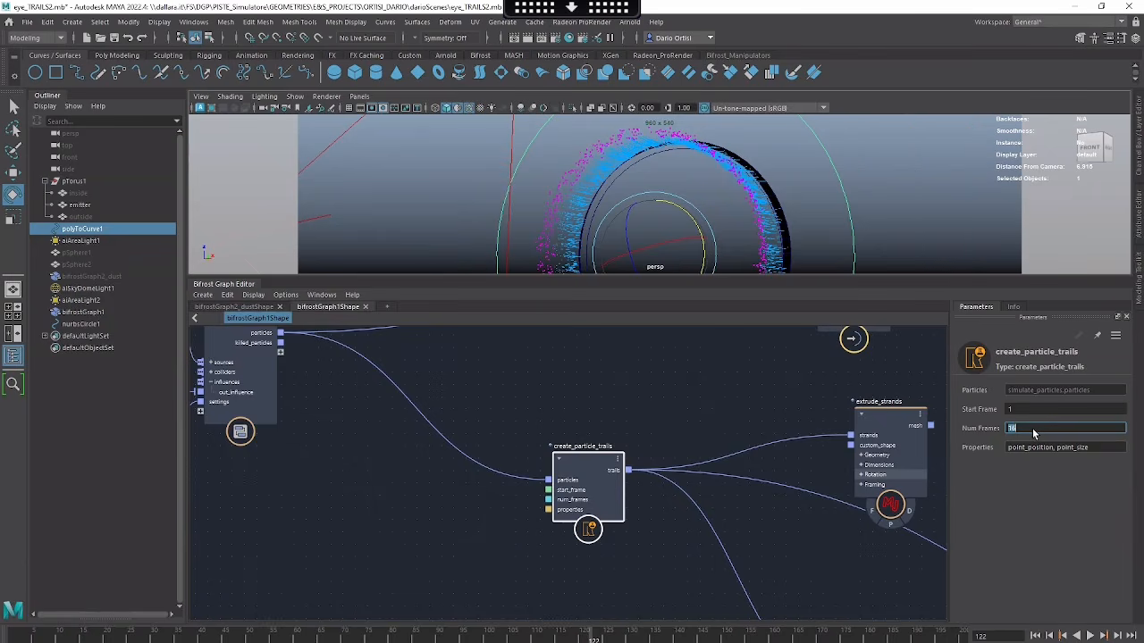
Step: Cut the connection between assign_material and output1 at the end of the trails branch
scroll(795, 515, down, 5)
mouse_move(843, 490)
middle_down()
mouse_move(757, 459)
mouse_move(536, 290)
middle_up()
middle_drag(694, 441, 465, 462)
middle_drag(671, 461, 470, 496)
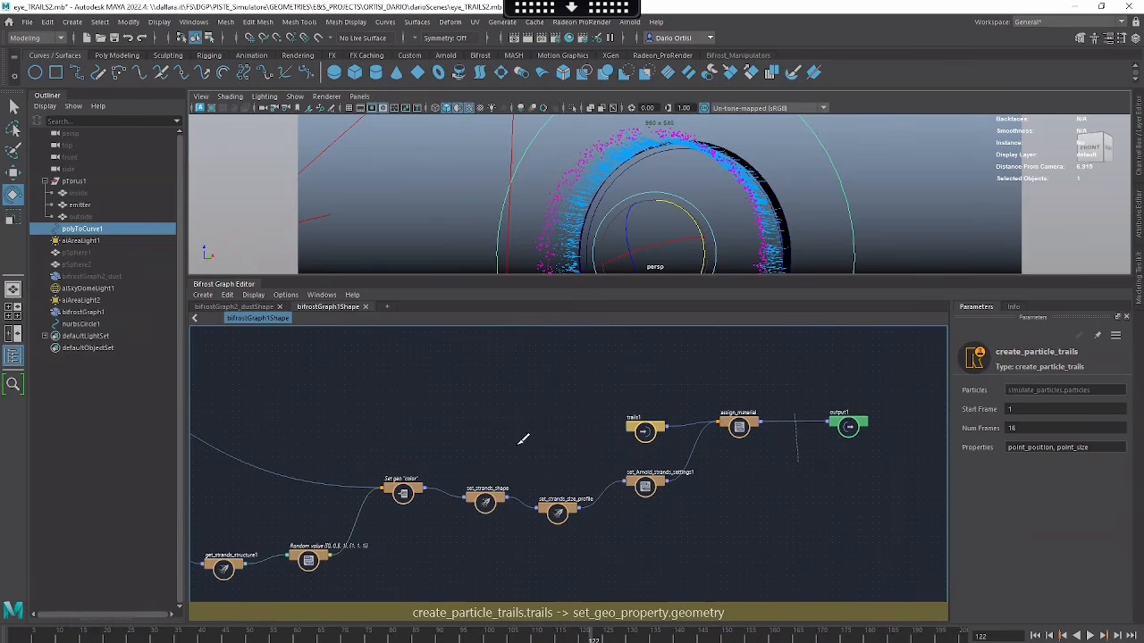
Step: Add a new output node connected directly to the trails port of create_particle_trails
middle_drag(294, 393, 576, 463)
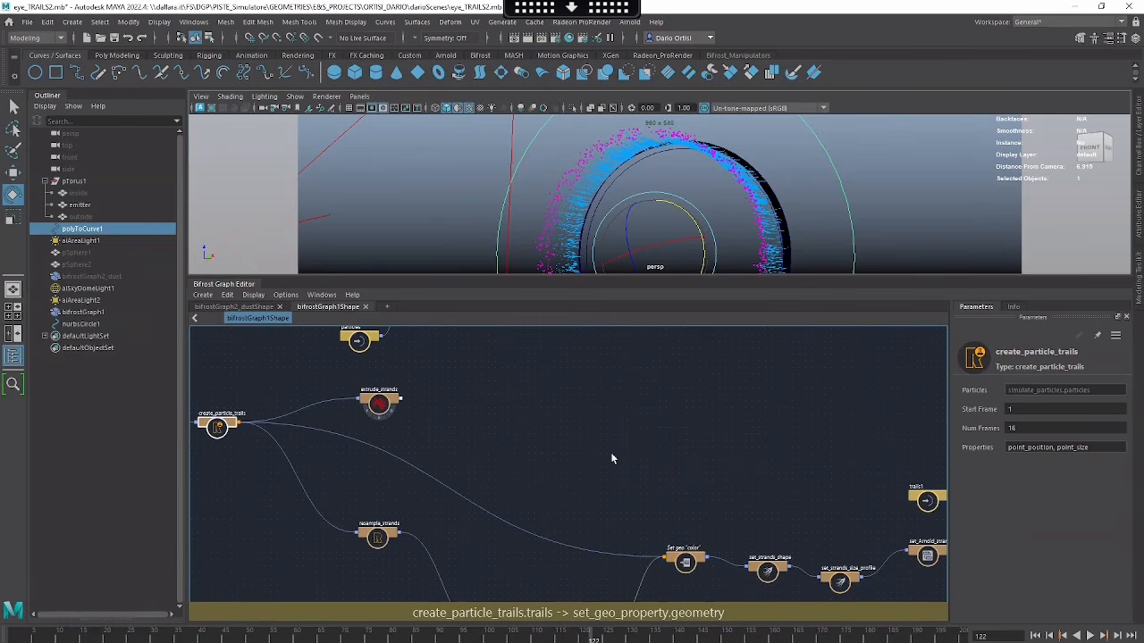
middle_drag(340, 408, 631, 453)
scroll(632, 454, up, 3)
scroll(569, 466, up, 1)
middle_drag(540, 460, 526, 444)
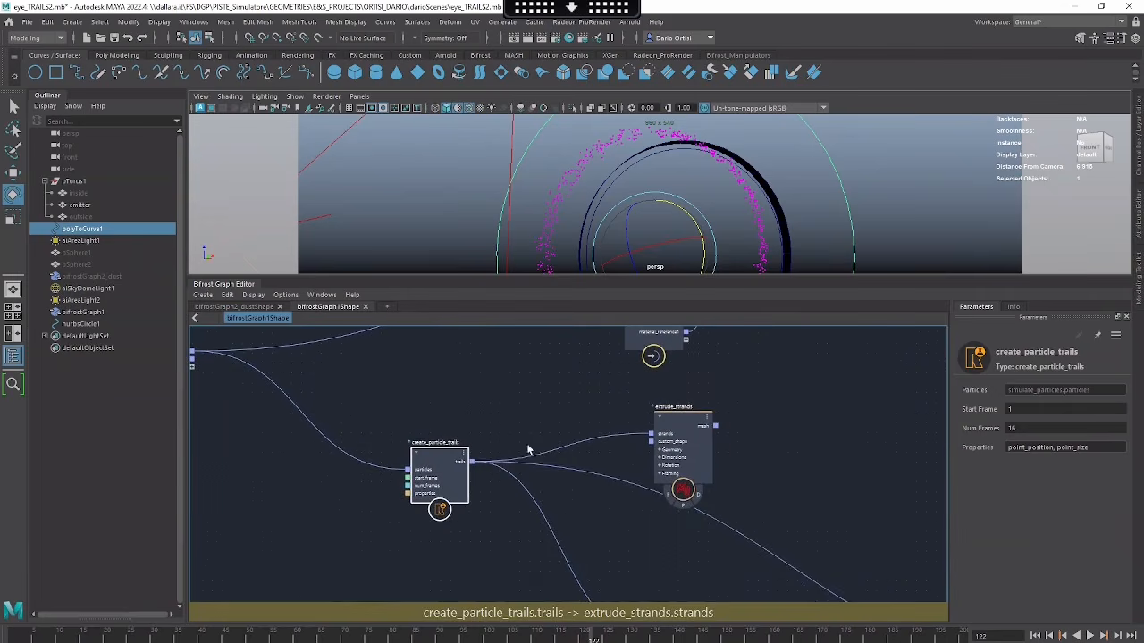
drag(471, 462, 755, 429)
text(out)
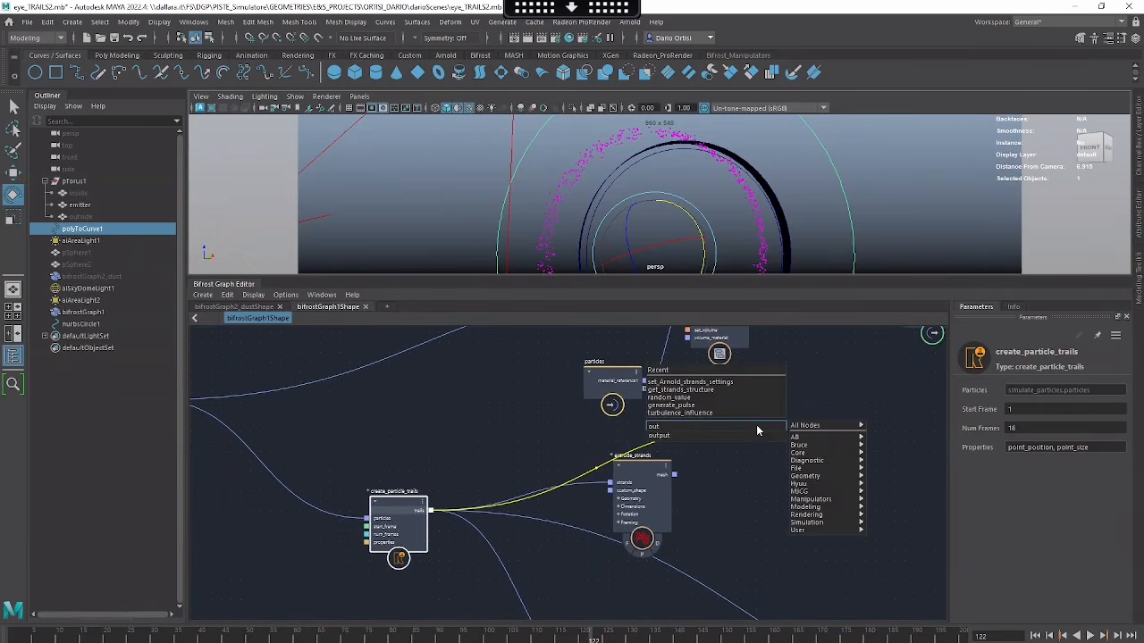
key(Escape)
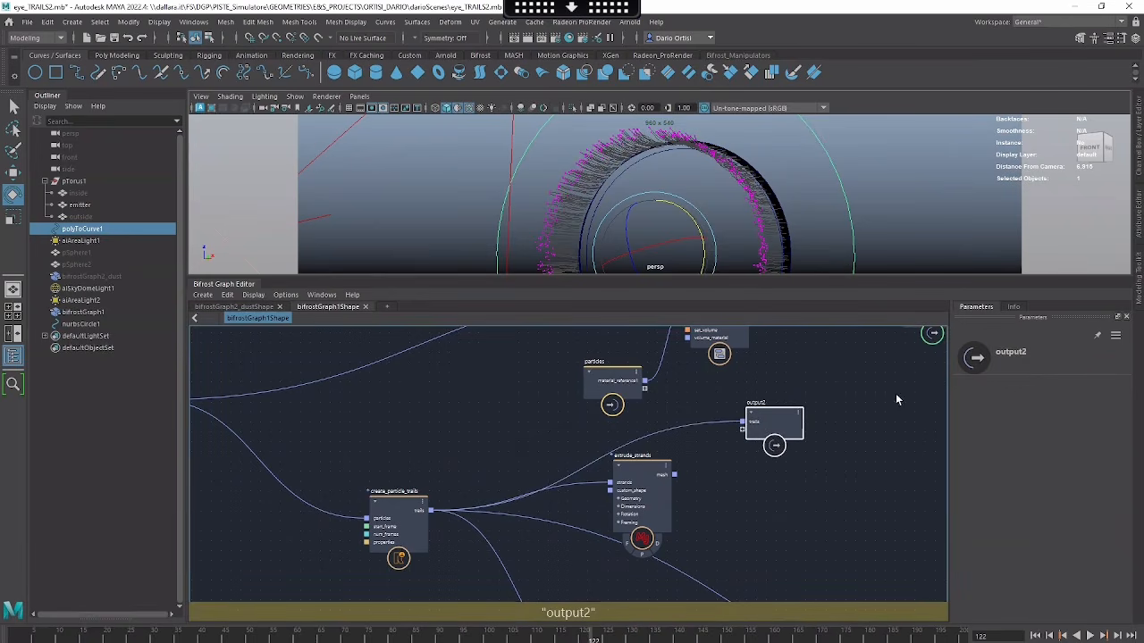
Step: Play the simulation with the raw trails, and cut the connection from create_particle_trails to the new output node
click(1090, 635)
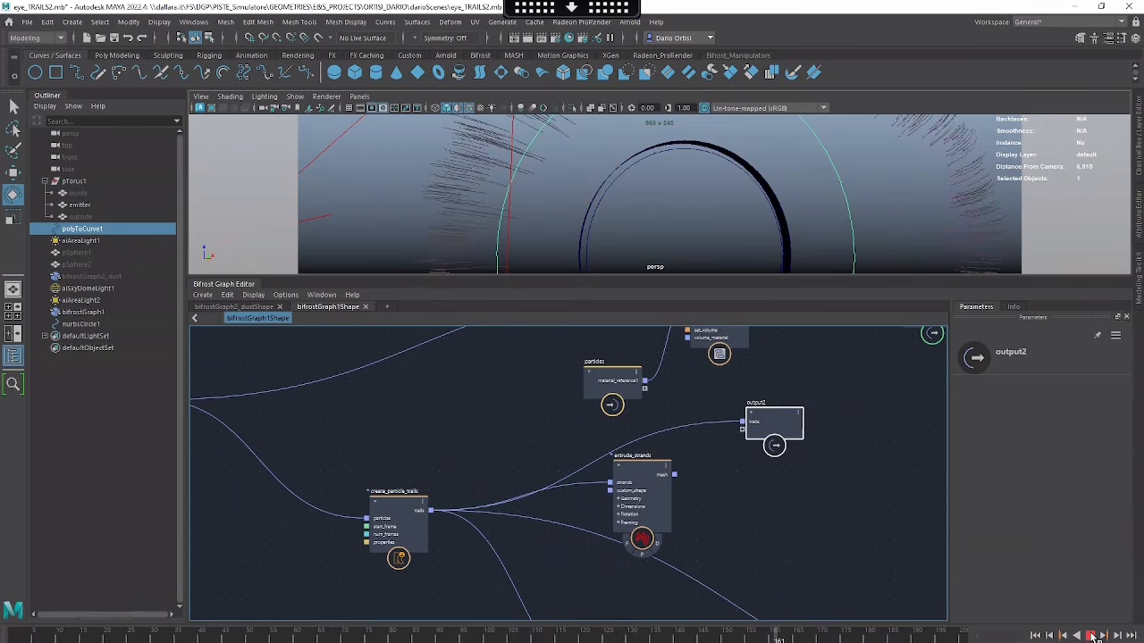
click(1091, 636)
drag(775, 436, 777, 428)
ctrl+alt+shift+drag(707, 403, 738, 485)
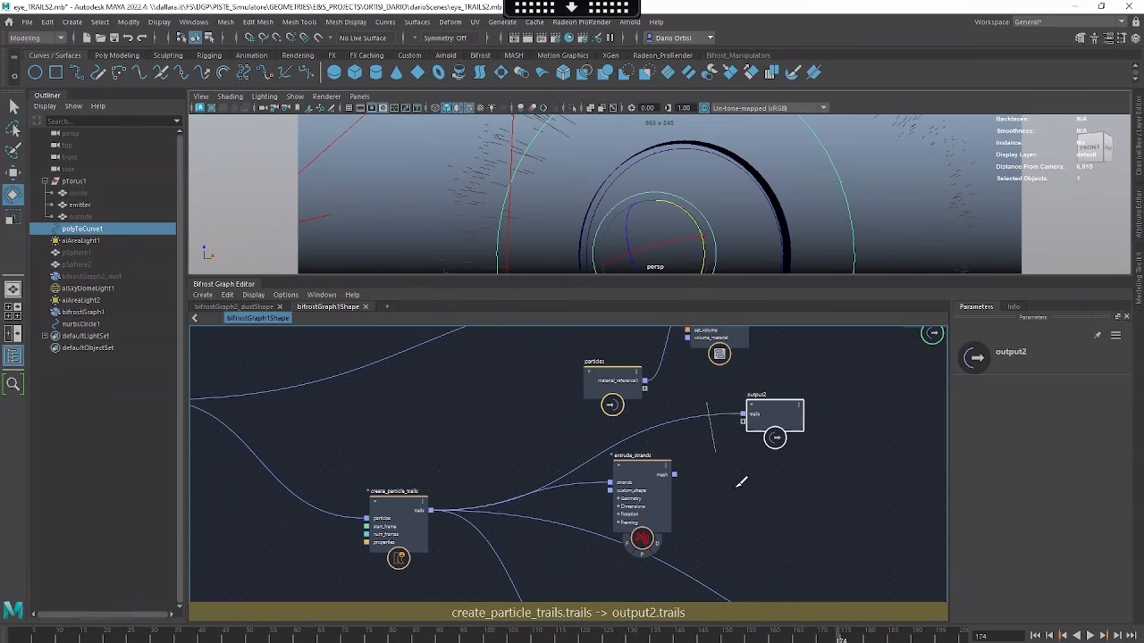
Step: Turn on the diagnostic terminal of the extrude_strands node
alt+right_drag(697, 477, 689, 459)
alt+middle_drag(689, 459, 684, 419)
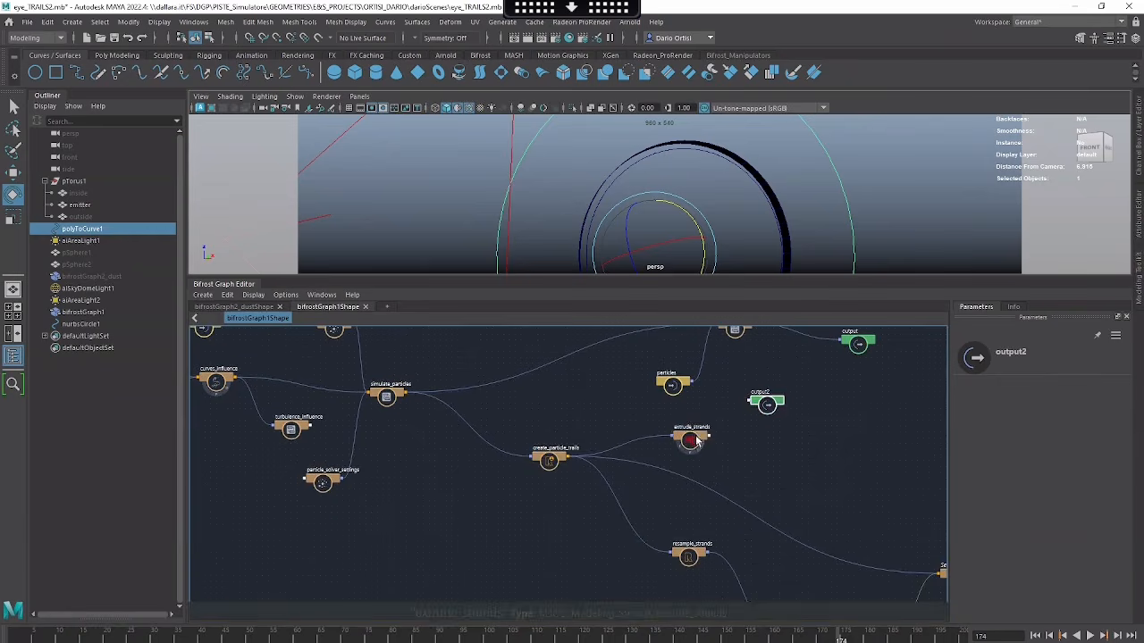
click(694, 431)
alt+right_drag(738, 448, 813, 470)
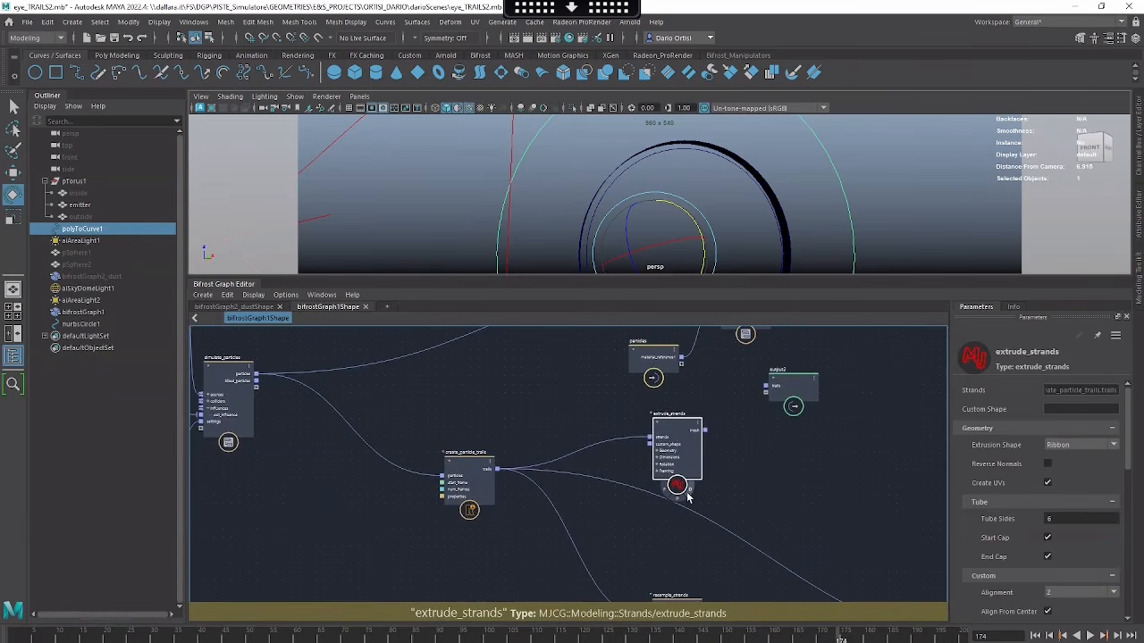
click(852, 560)
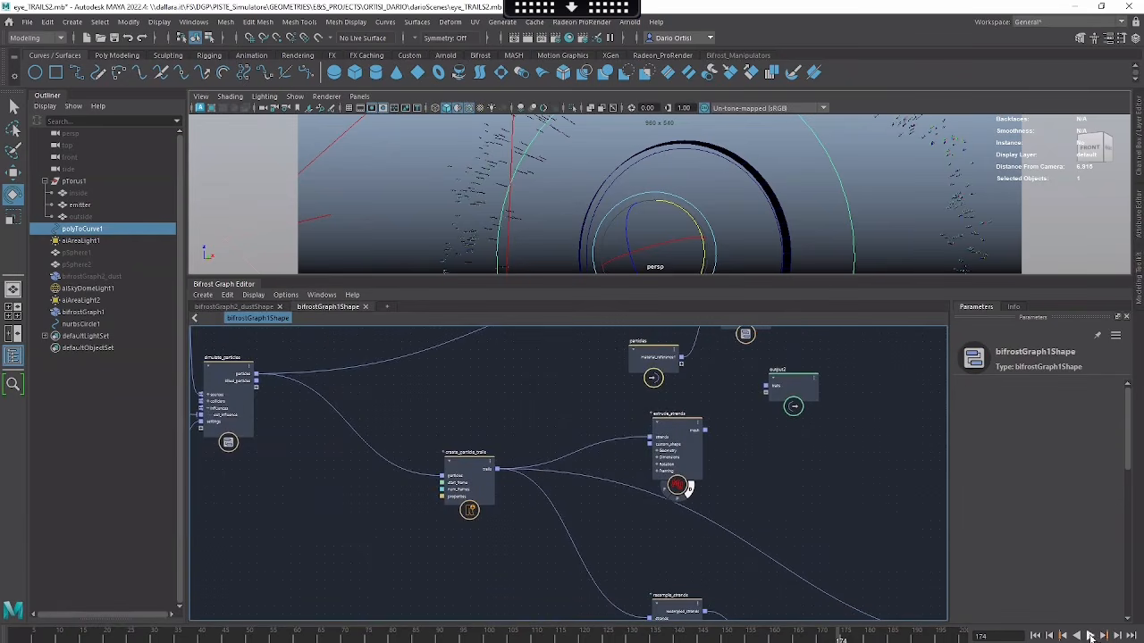
Step: Examine the short strands around the torus up close and from farther away in the perspective view
alt+middle_drag(620, 170, 714, 193)
alt+right_drag(715, 193, 845, 237)
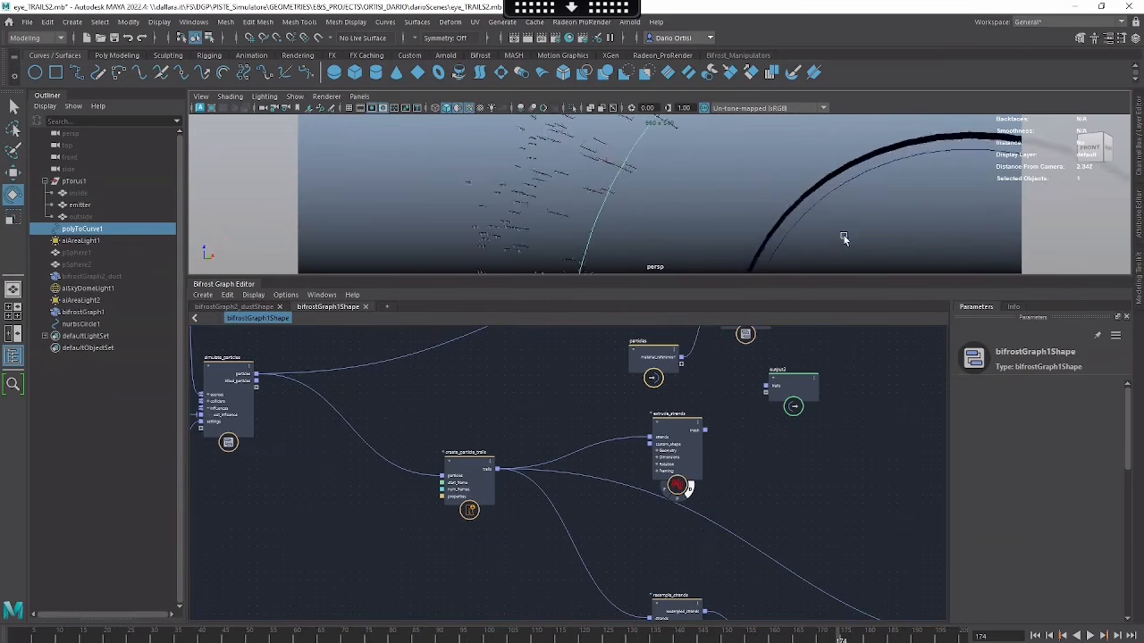
alt+right_drag(599, 179, 715, 200)
alt+right_drag(551, 179, 778, 209)
alt+right_drag(688, 174, 730, 189)
alt+right_drag(625, 190, 547, 185)
alt+right_drag(626, 215, 539, 176)
alt+middle_drag(702, 212, 580, 187)
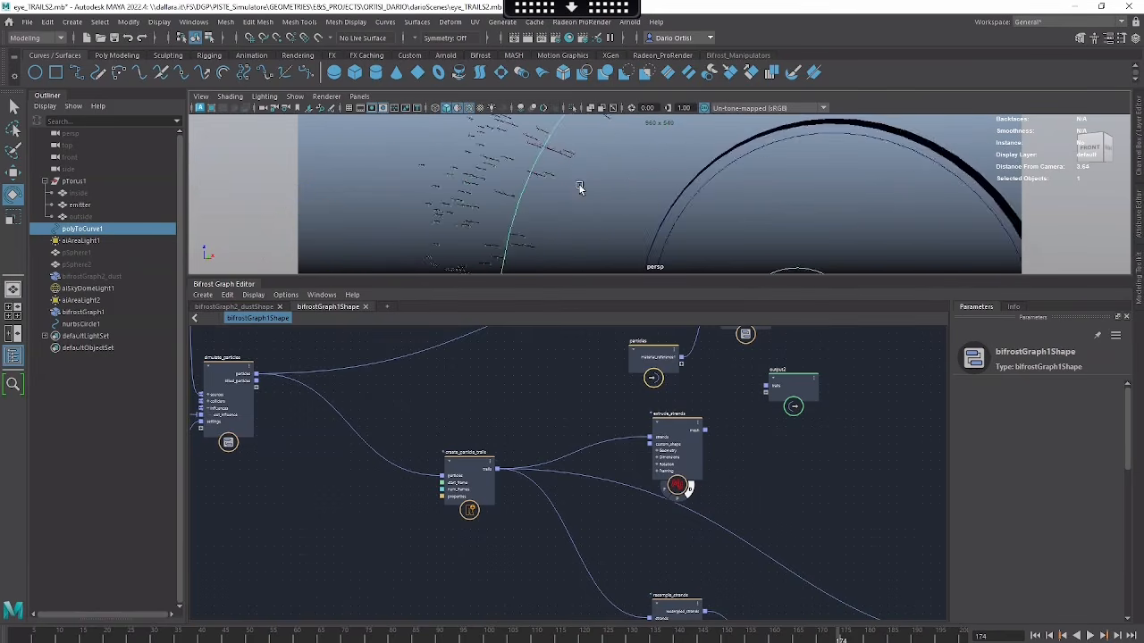
alt+right_drag(580, 187, 487, 170)
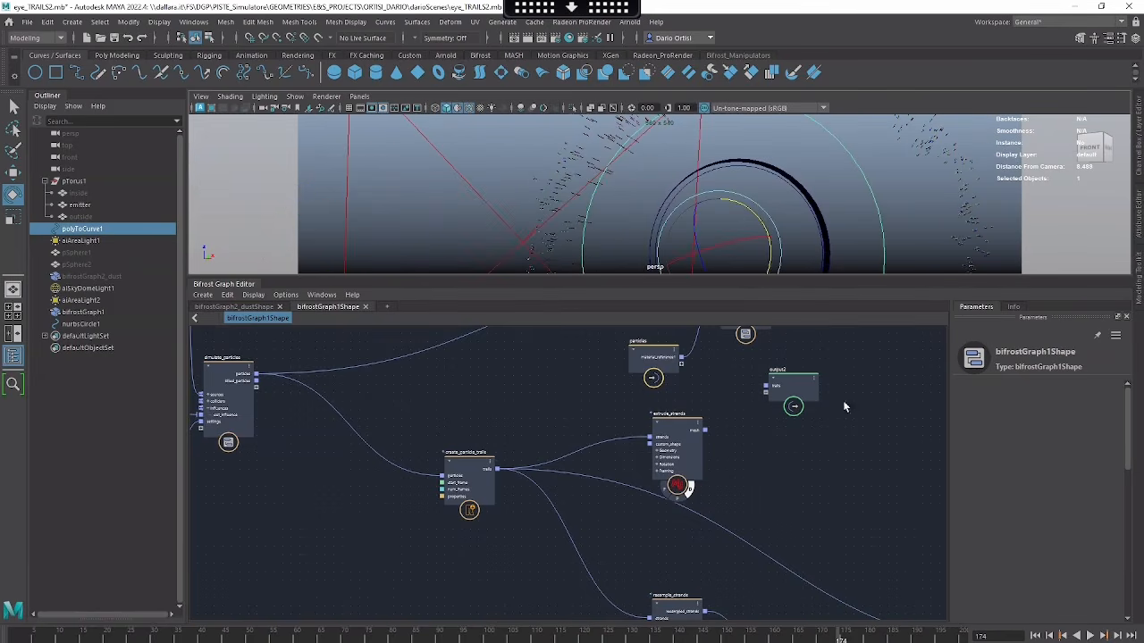
Step: Switch extrude_strands from its diagnostic to its proxy terminal and play the simulation to frame 76 to view the trails up close
click(687, 492)
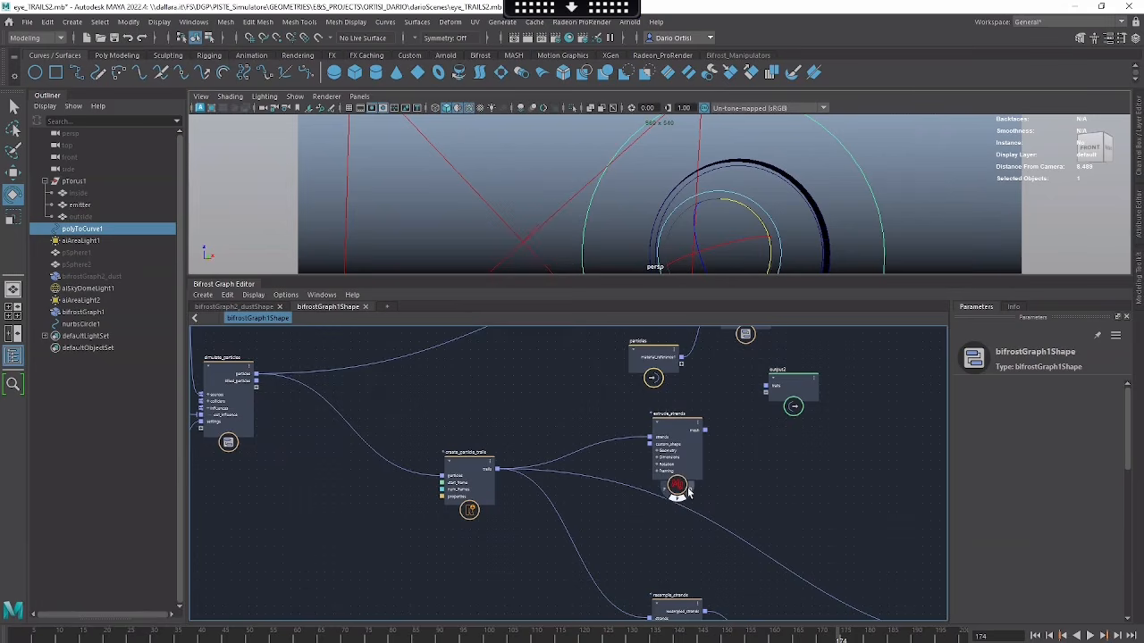
click(1089, 635)
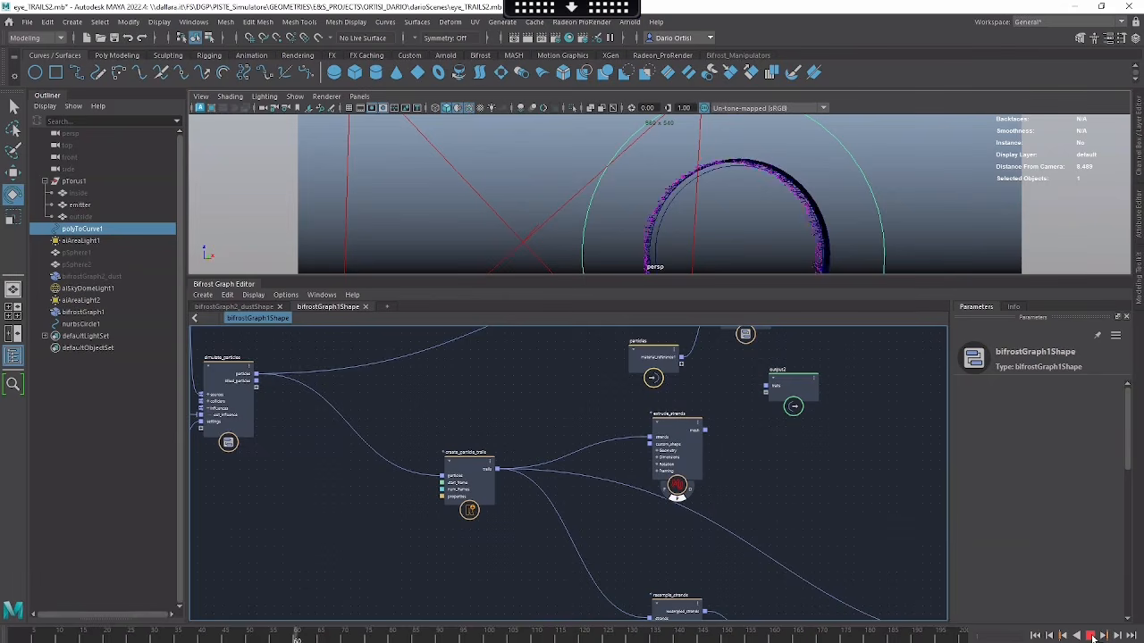
click(1091, 636)
alt+right_drag(827, 177, 959, 201)
alt+middle_drag(958, 201, 661, 204)
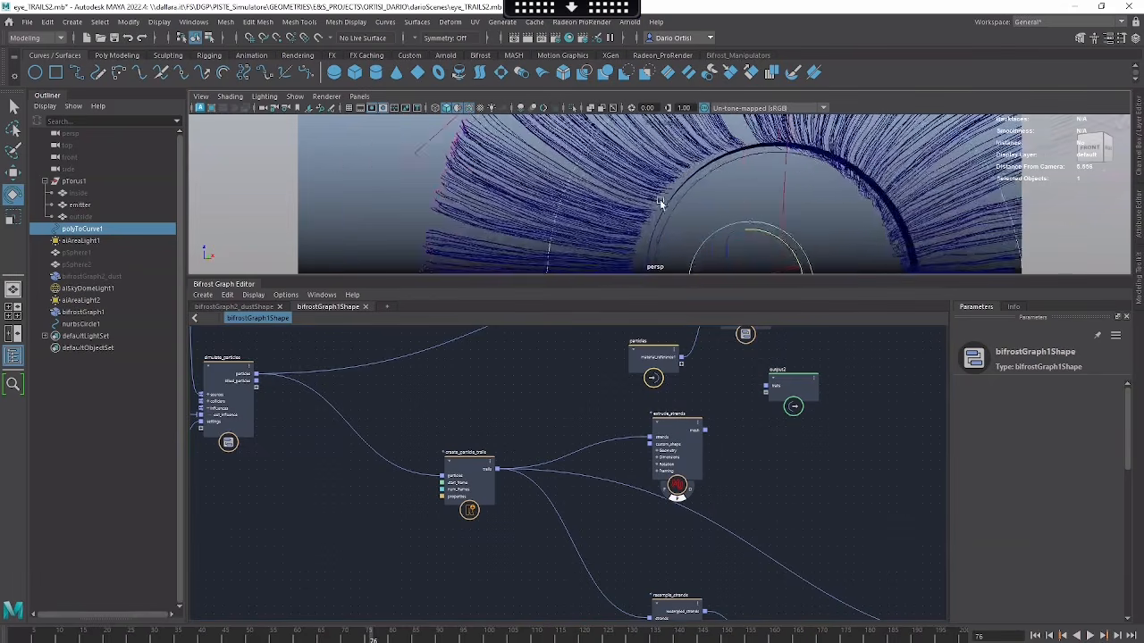
alt+right_drag(661, 205, 909, 230)
click(762, 220)
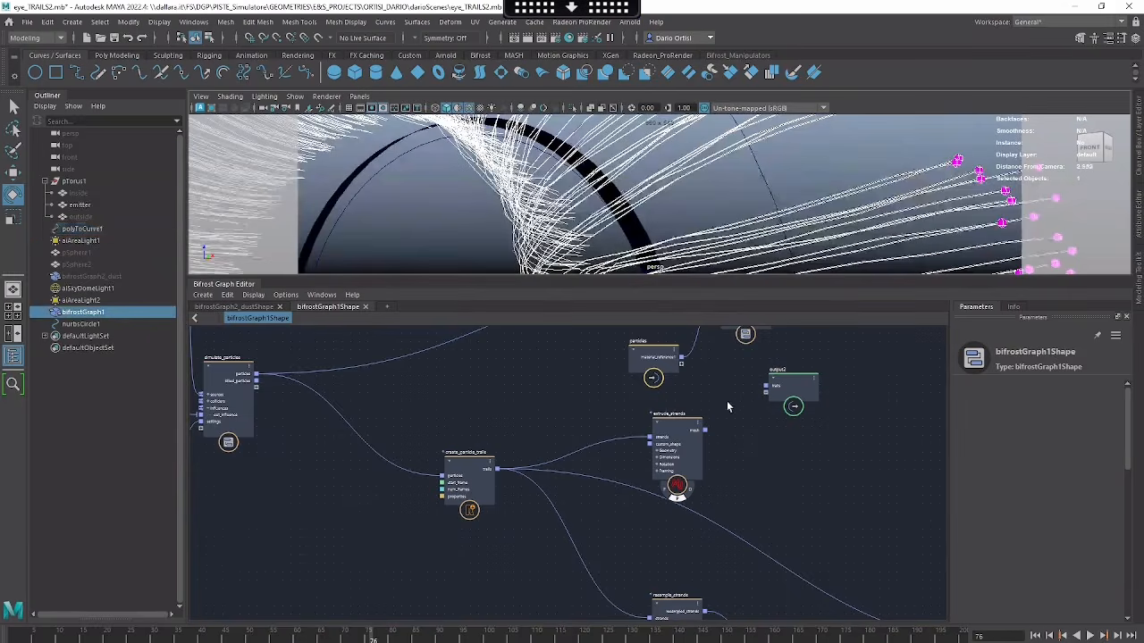
Step: Look through the Extrusion Shape options of extrude_strands
right_click(700, 429)
click(1061, 447)
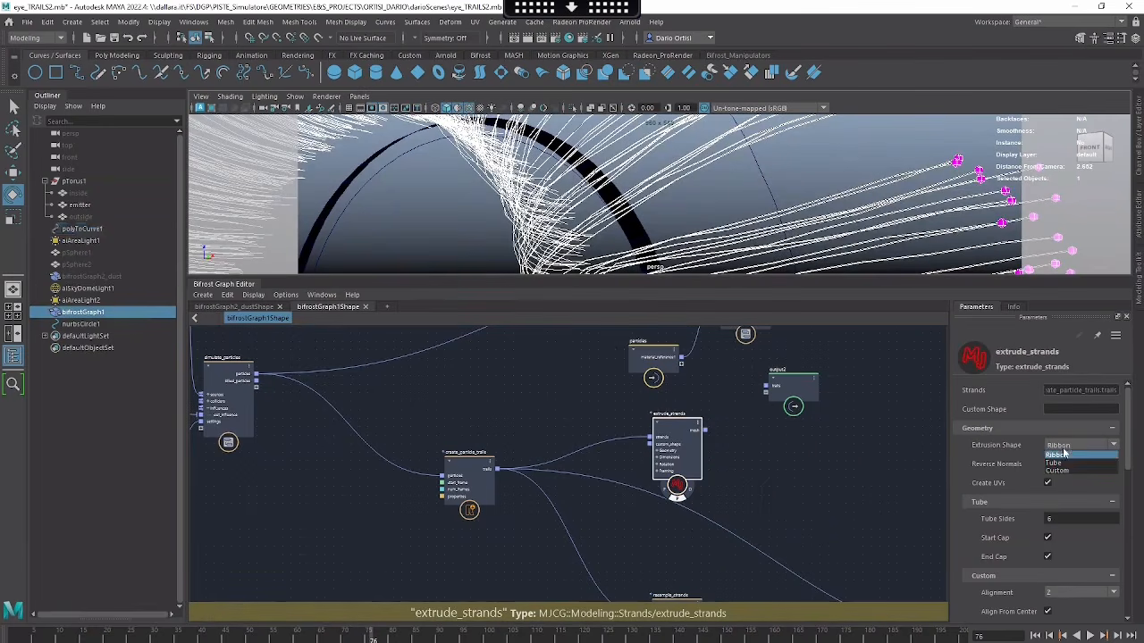
click(1061, 447)
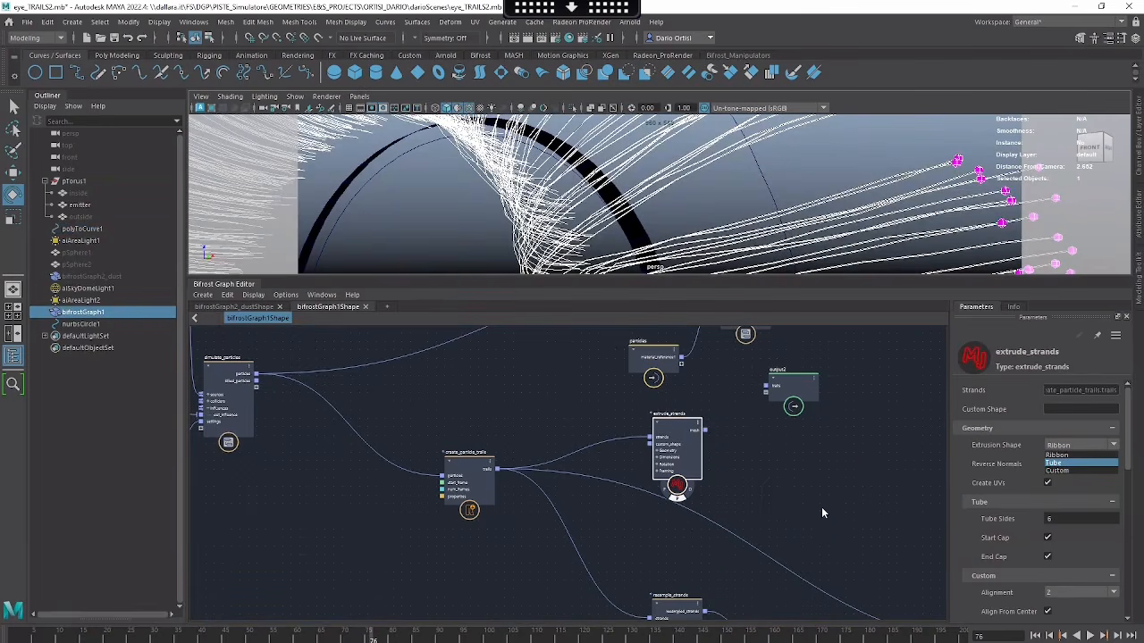
Step: Turn off the proxy terminal of extrude_strands and move the node slightly closer to output2
scroll(774, 490, down, 3)
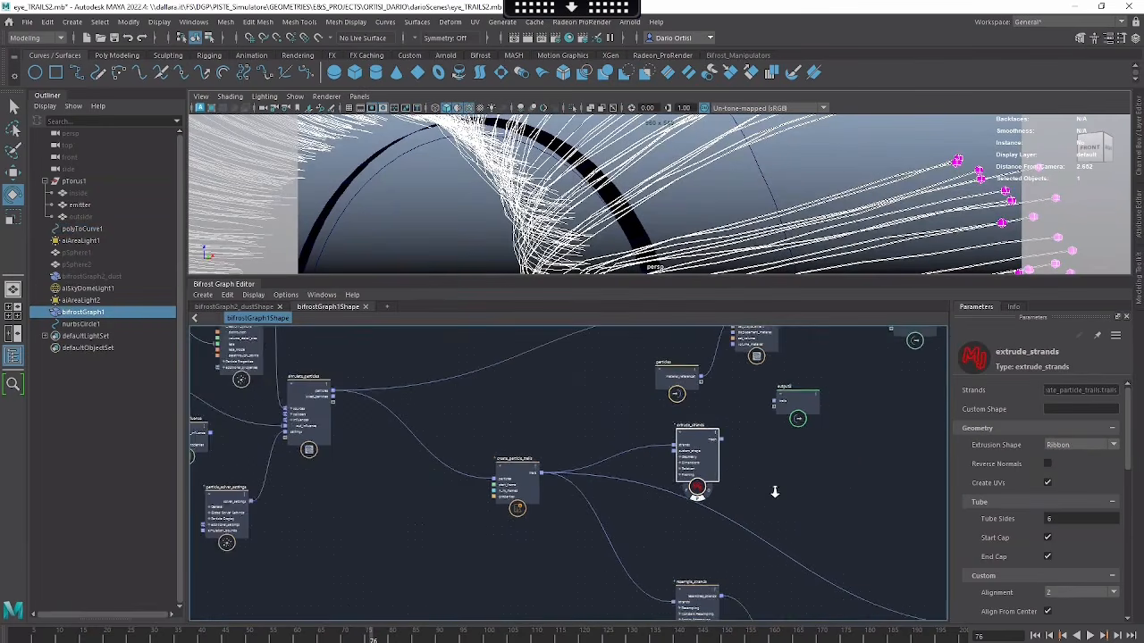
click(833, 509)
alt+right_drag(833, 509, 746, 484)
drag(735, 458, 753, 438)
alt+right_drag(813, 471, 640, 427)
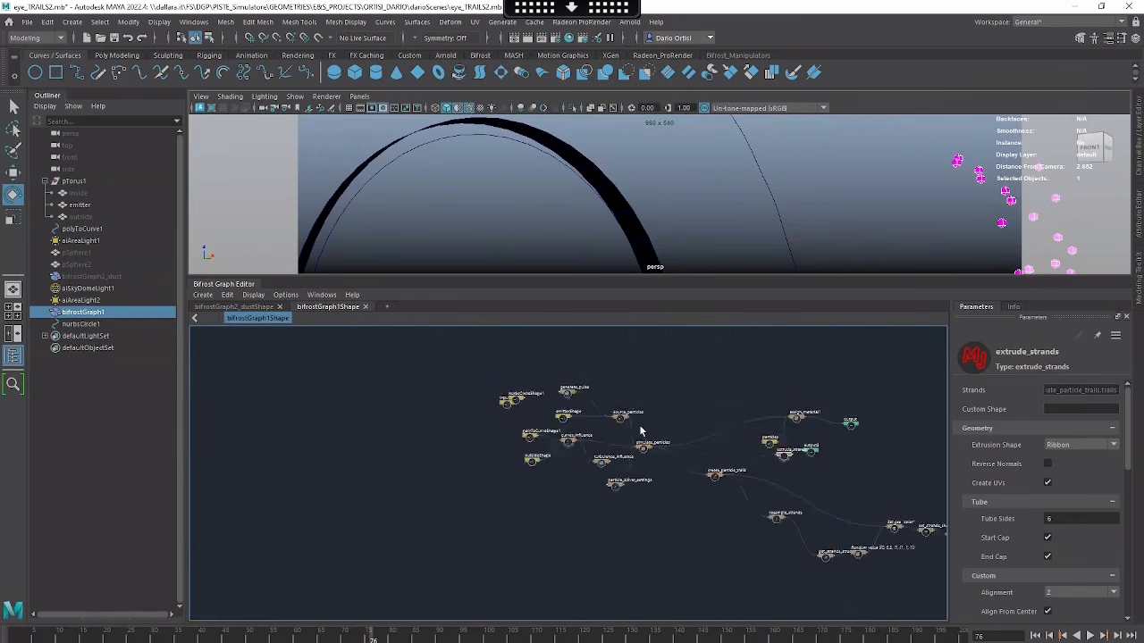
Step: Review the parameters of create_particle_trails and resample_strands at the start of the strand color branch
alt+middle_drag(643, 440, 425, 330)
alt+right_drag(424, 330, 827, 449)
alt+middle_drag(827, 449, 705, 424)
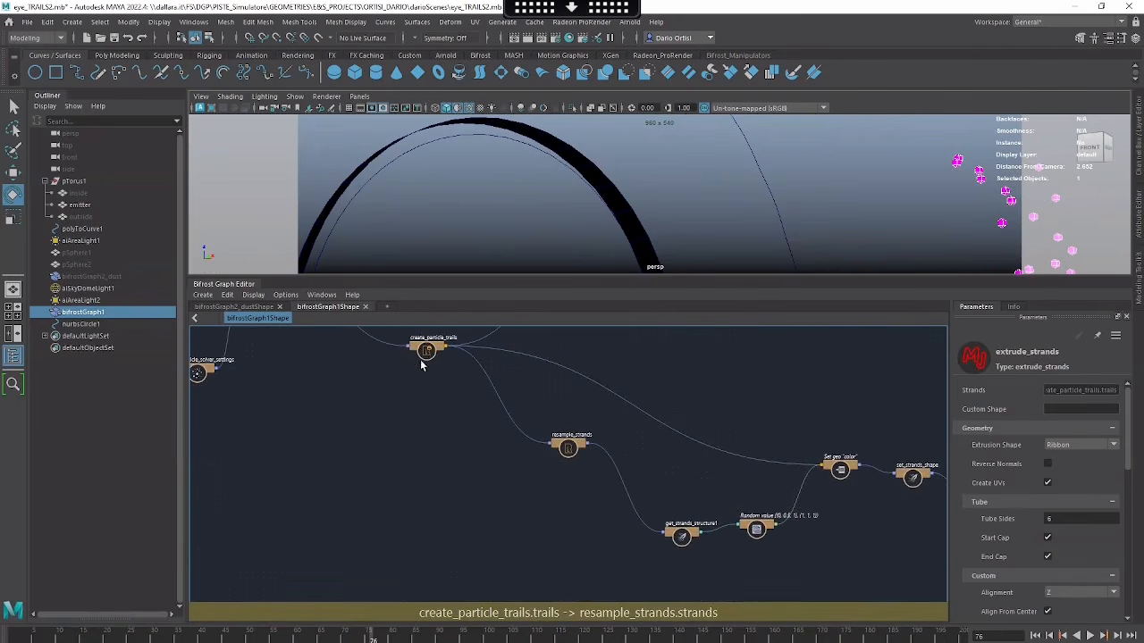
drag(430, 352, 439, 361)
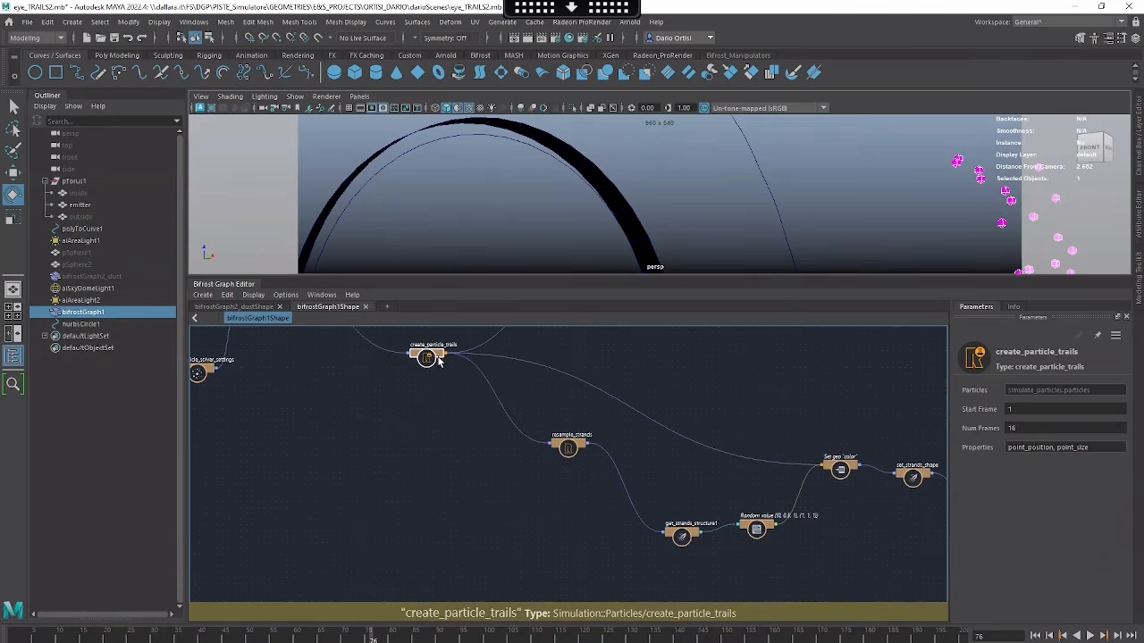
click(567, 445)
key(f)
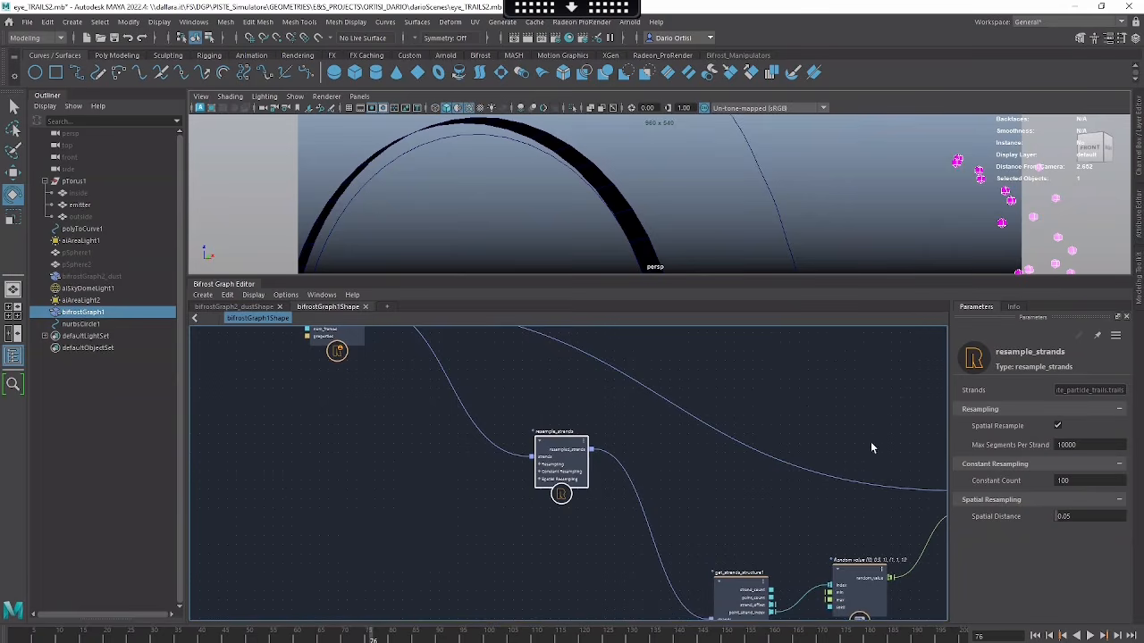
scroll(802, 390, down, 3)
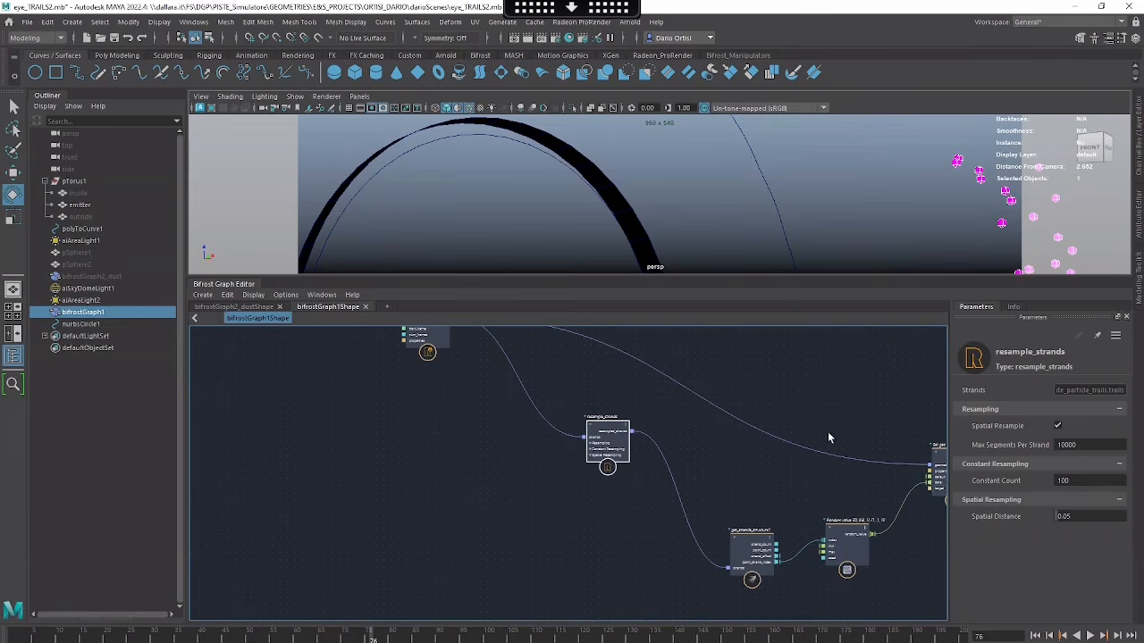
Step: Inspect the get_strands_structure1, Set geo "color" and random_value nodes that assign the strand colors
middle_drag(827, 436, 662, 382)
click(608, 499)
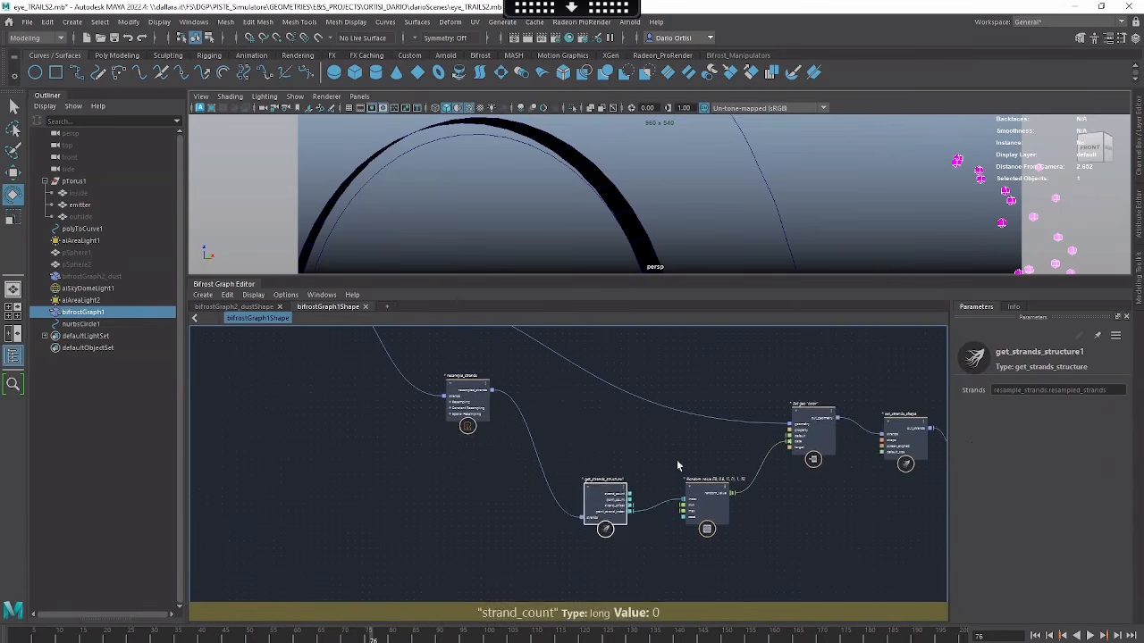
scroll(682, 472, down, 2)
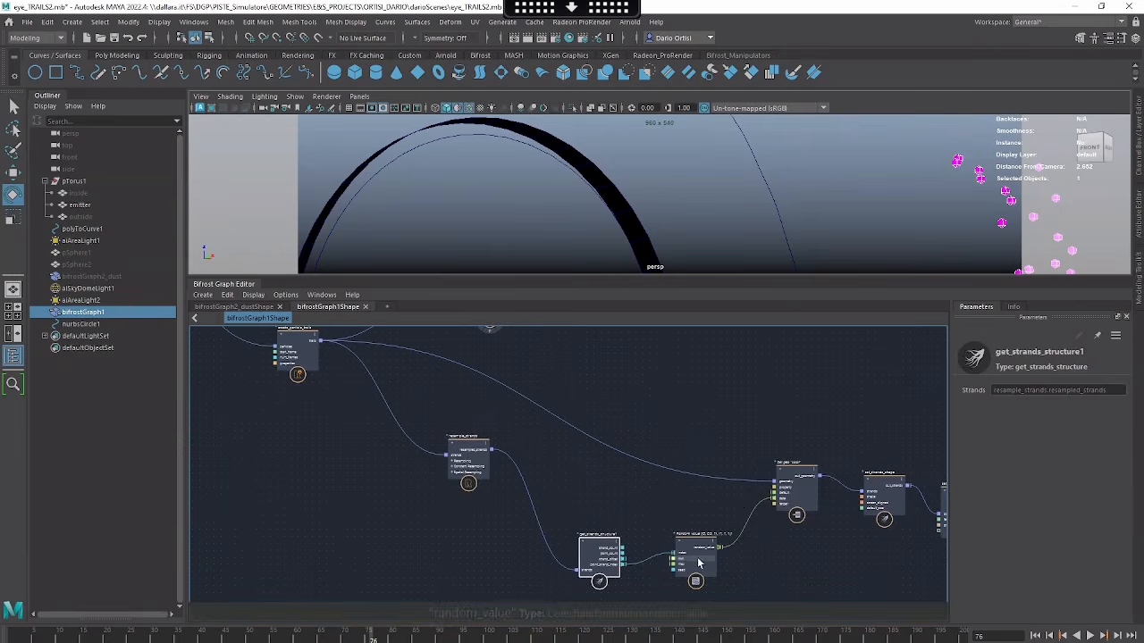
drag(698, 563, 717, 566)
drag(793, 502, 787, 484)
scroll(760, 503, up, 2)
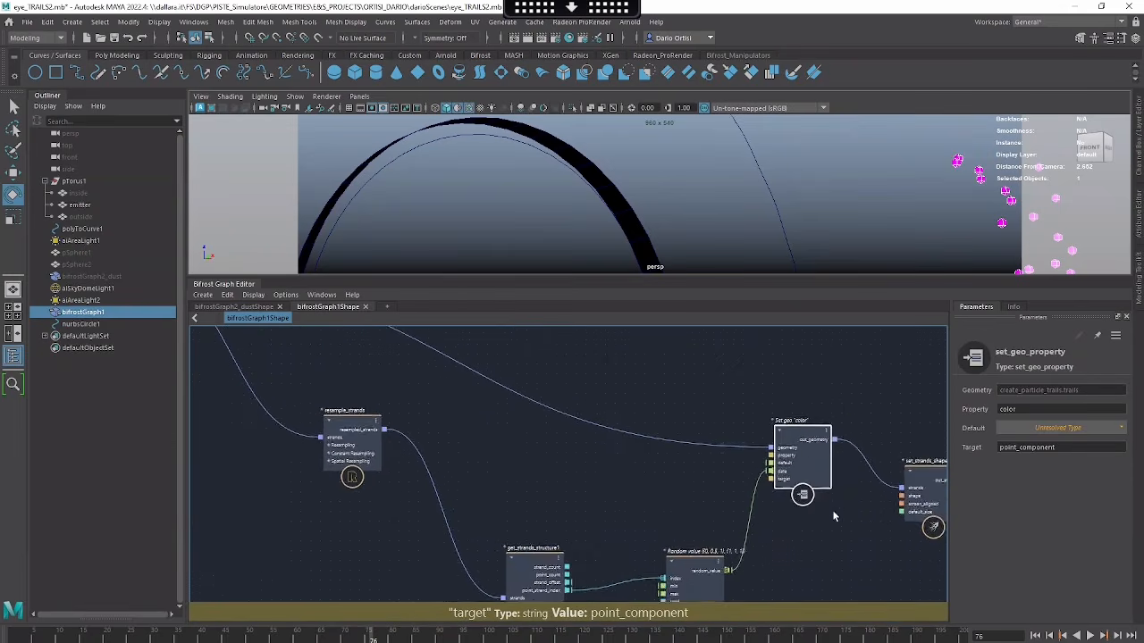
middle_drag(831, 509, 834, 496)
click(698, 561)
drag(697, 562, 695, 561)
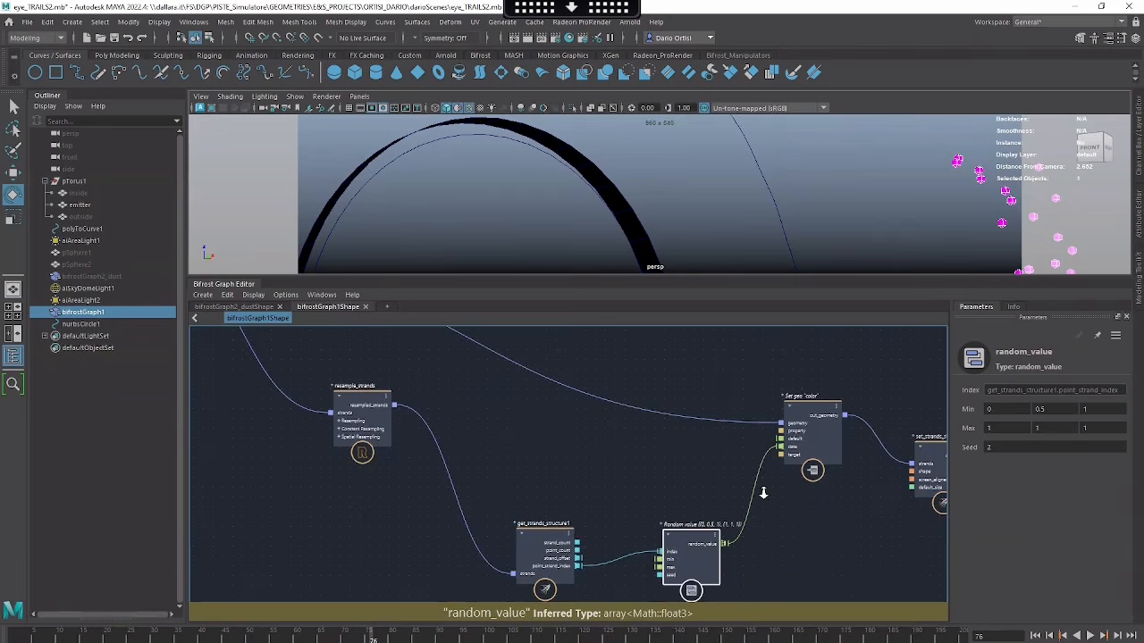
Step: Move get_strands_structure1 higher in the graph, between resample_strands and random_value, to show its point_strand_index connection clearly
alt+right_drag(763, 493, 714, 492)
alt+middle_drag(836, 498, 747, 499)
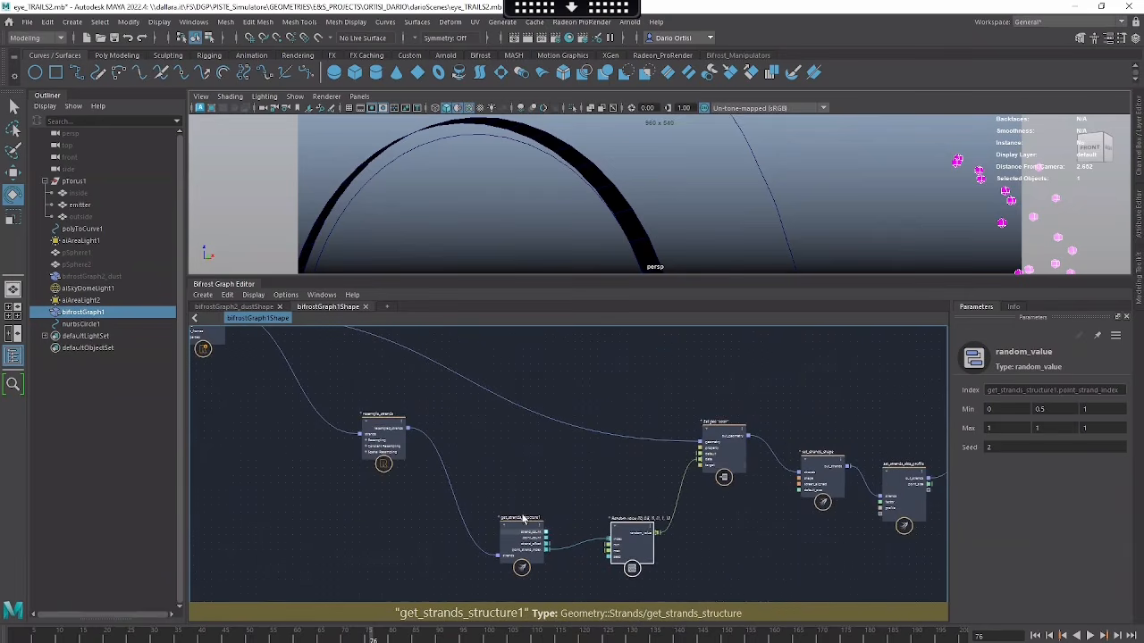
alt+right_drag(566, 509, 583, 513)
alt+middle_drag(583, 511, 558, 499)
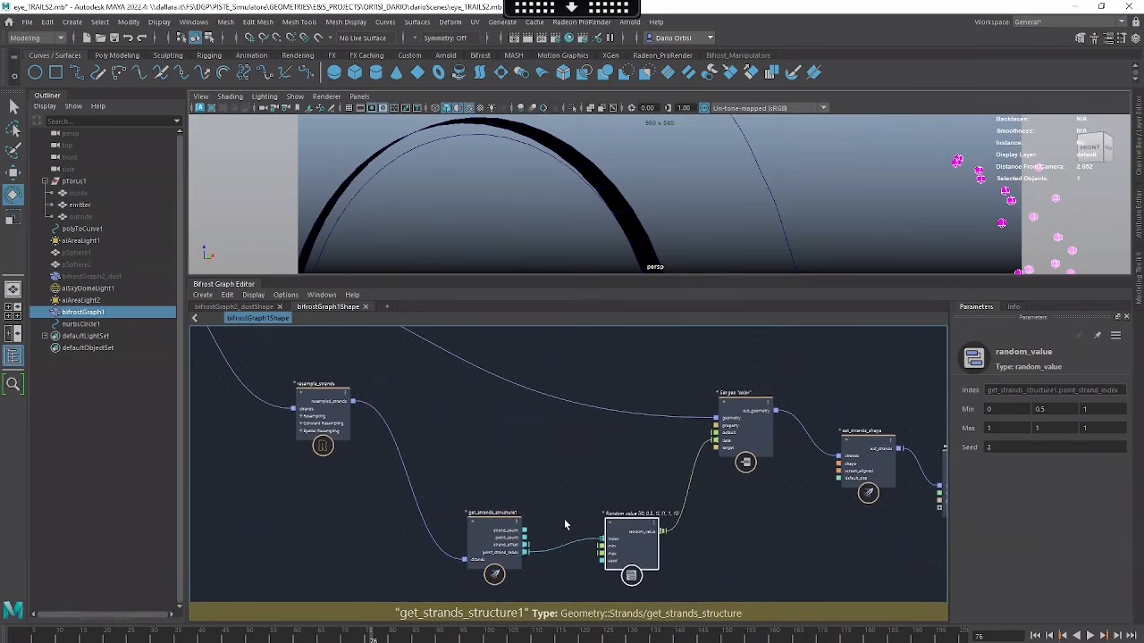
drag(513, 529, 518, 511)
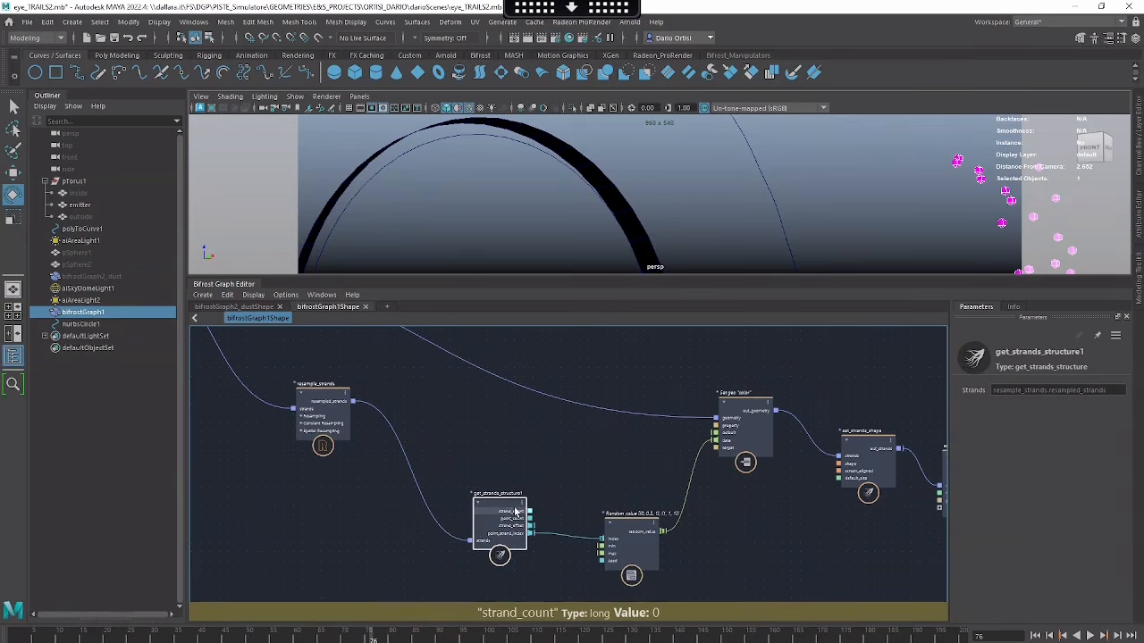
alt+right_drag(587, 482, 612, 469)
alt+middle_drag(598, 465, 603, 451)
alt+right_drag(580, 470, 592, 474)
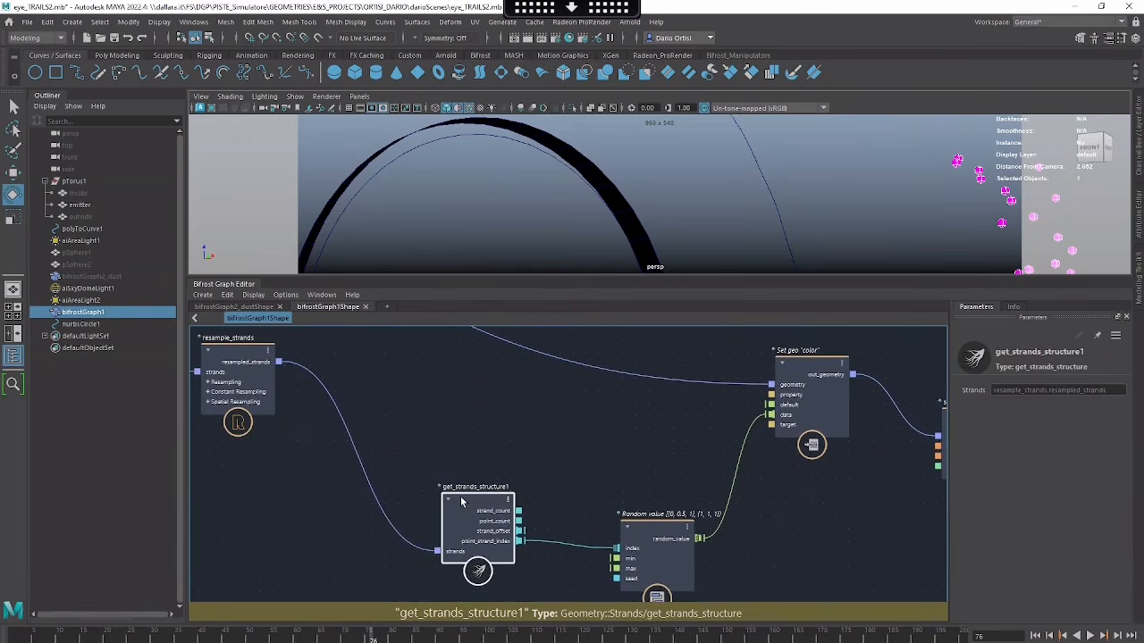
drag(461, 503, 446, 462)
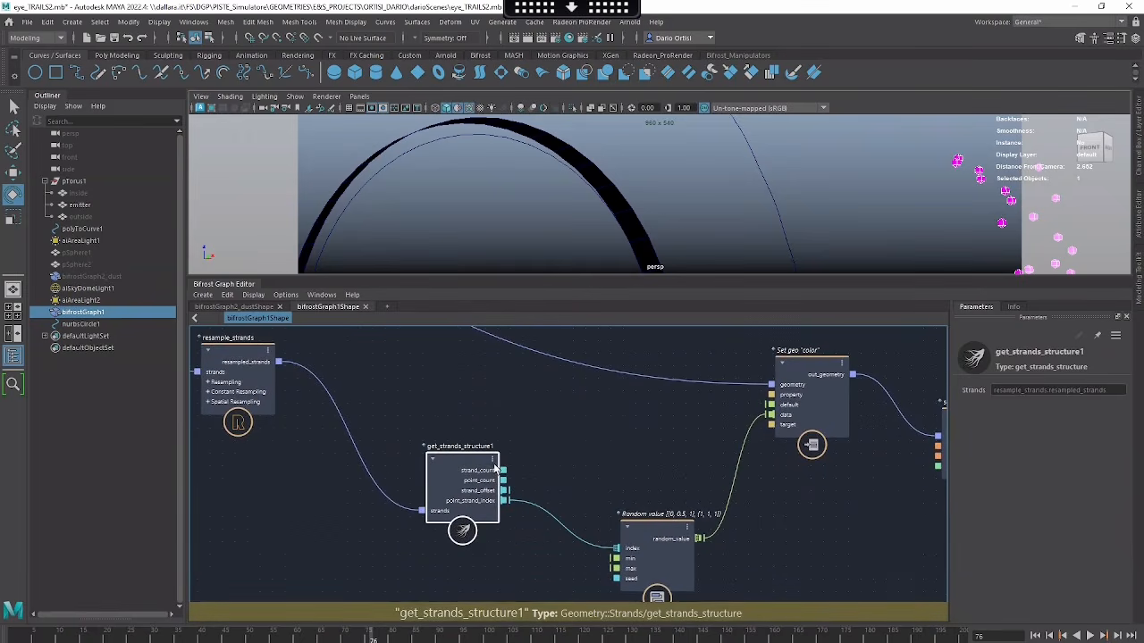
Step: Review the set_strands_shape parameters and those of the random_value node feeding the color data
alt+right_drag(570, 460, 555, 449)
alt+middle_drag(557, 436, 544, 419)
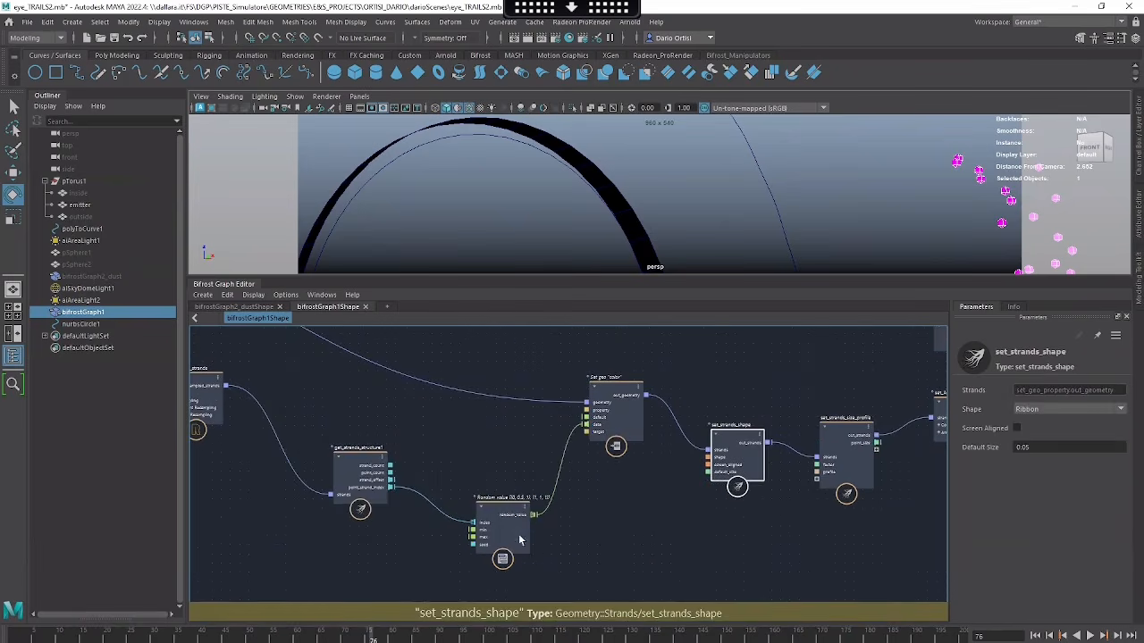
click(504, 521)
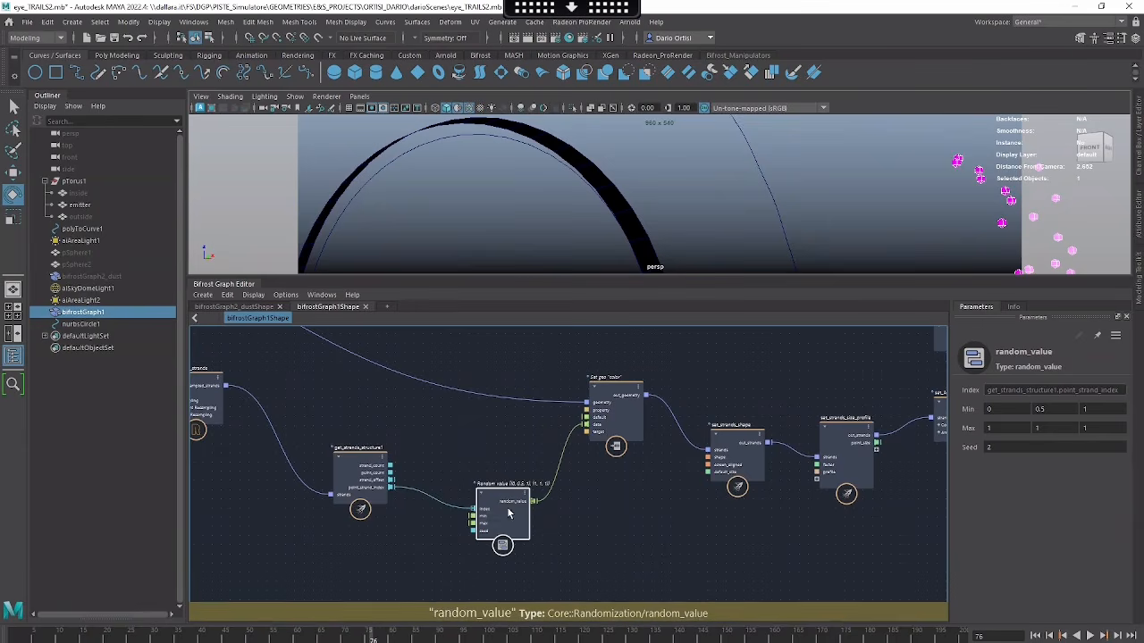
Step: Add a second random_value node and place it directly above the existing one
scroll(503, 487, up, 3)
key(Tab)
text(random)
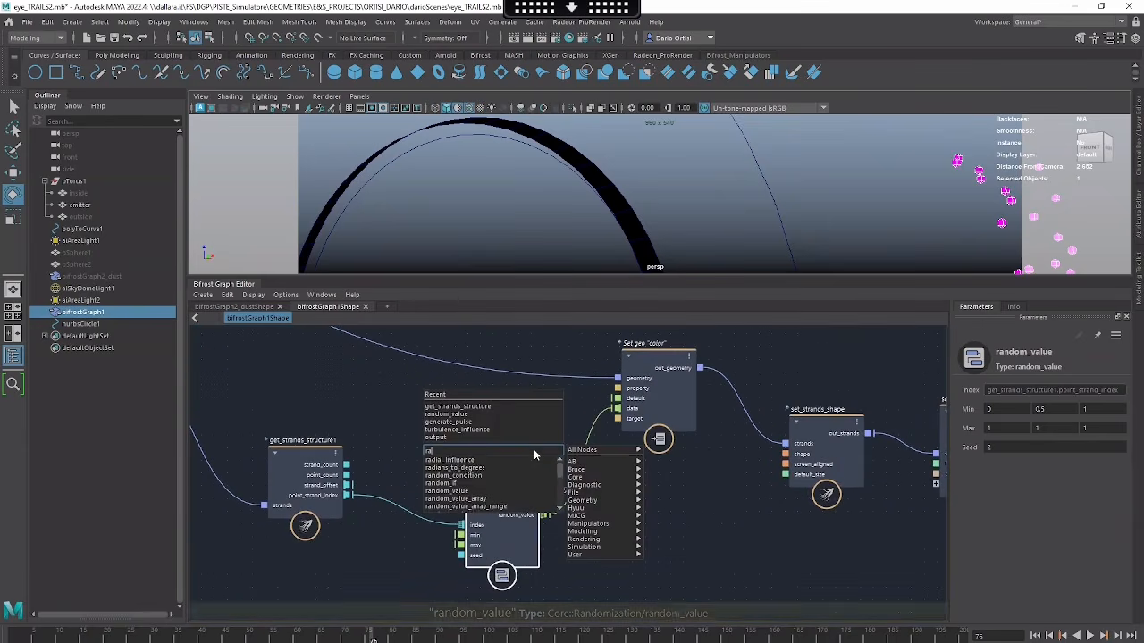
key(Down)
key(Down)
key(Down)
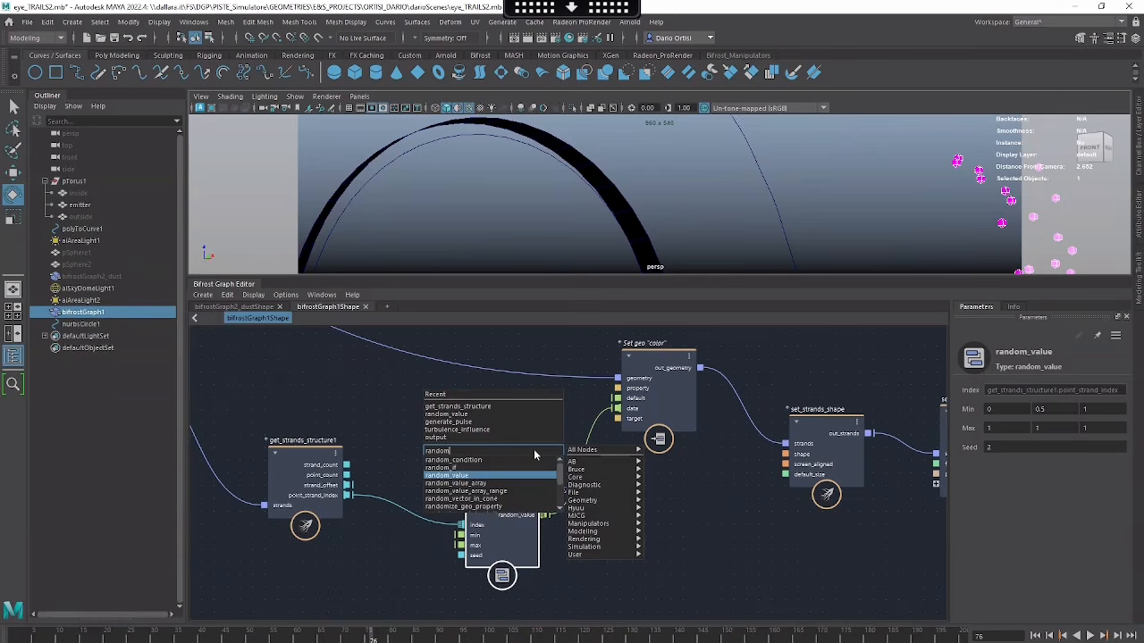
key(Return)
drag(534, 487, 485, 437)
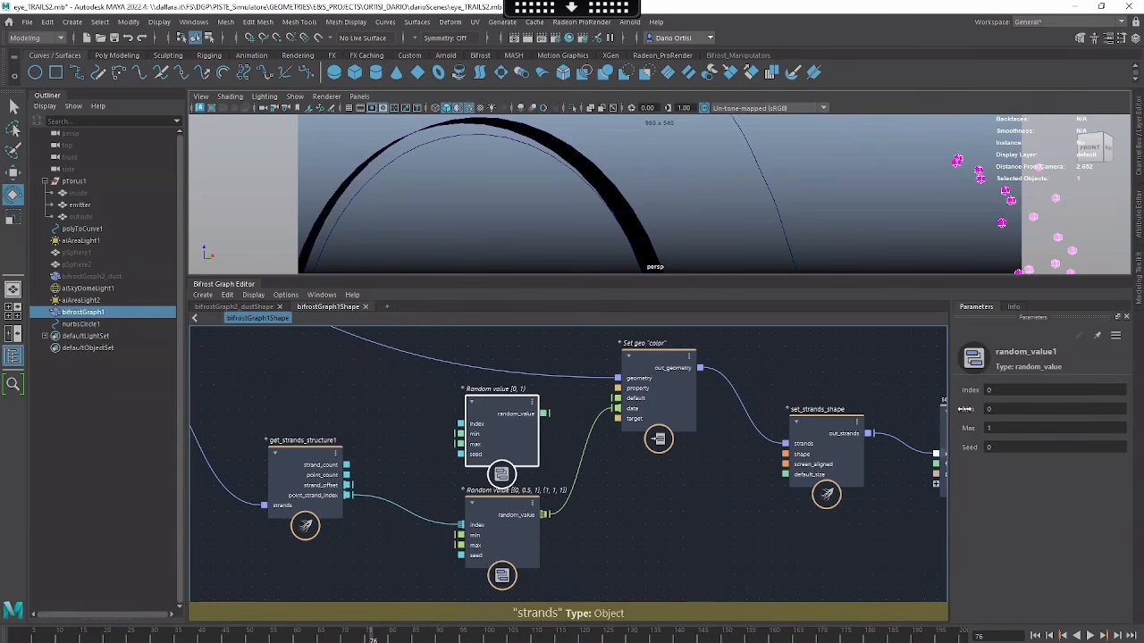
Step: Set the min input's value type on the added random_value node to Math::float3
right_click(476, 435)
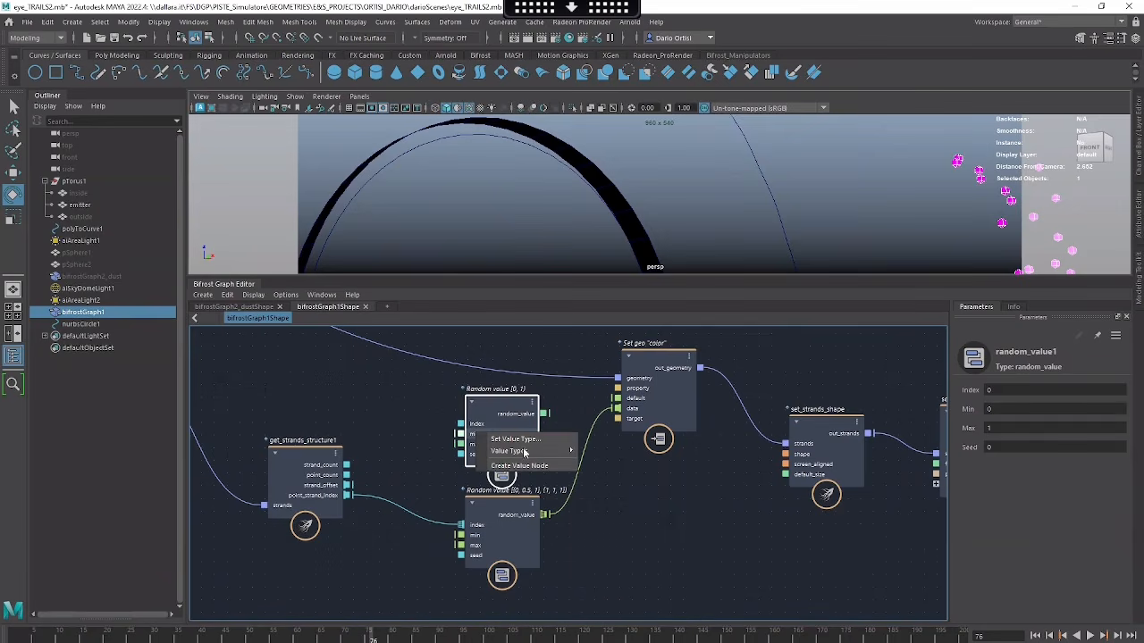
mouse_move(536, 454)
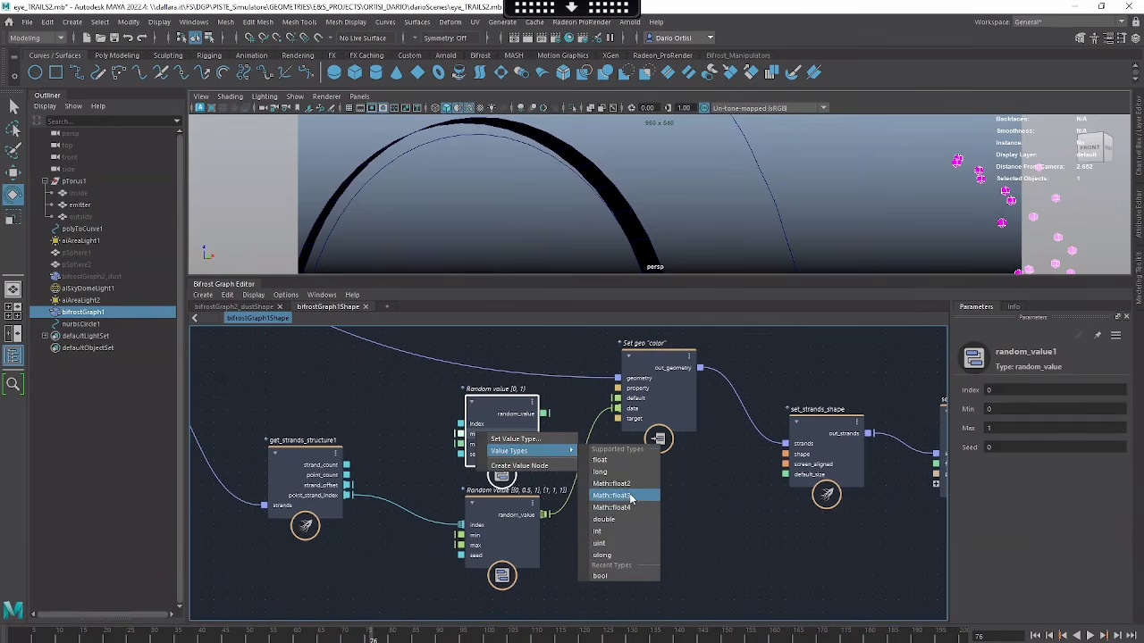
right_click(480, 436)
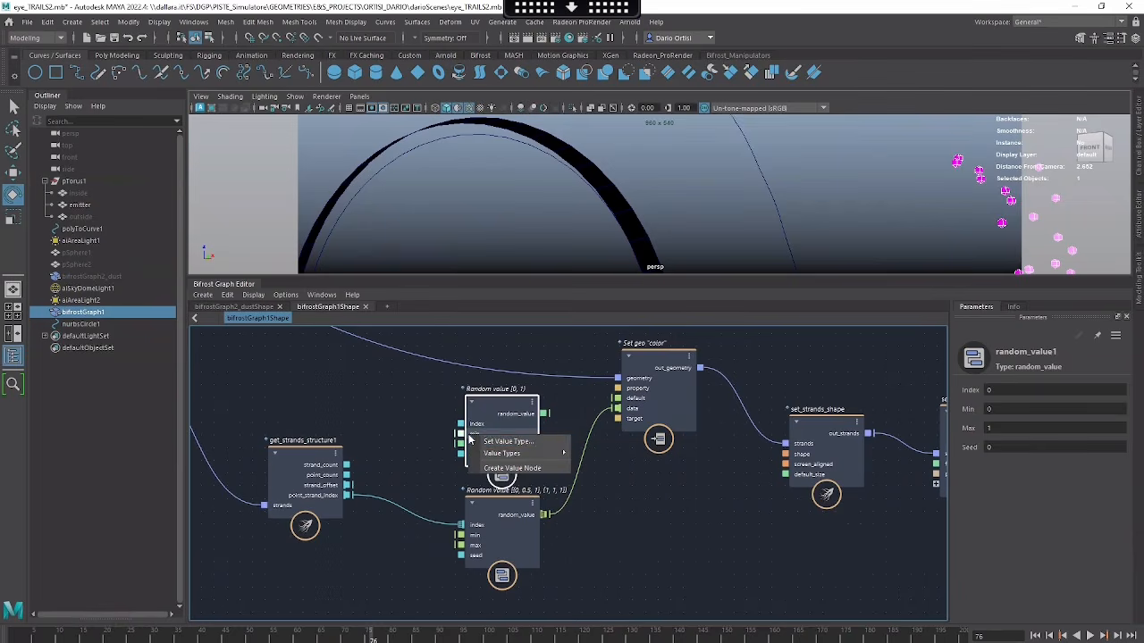
mouse_move(541, 458)
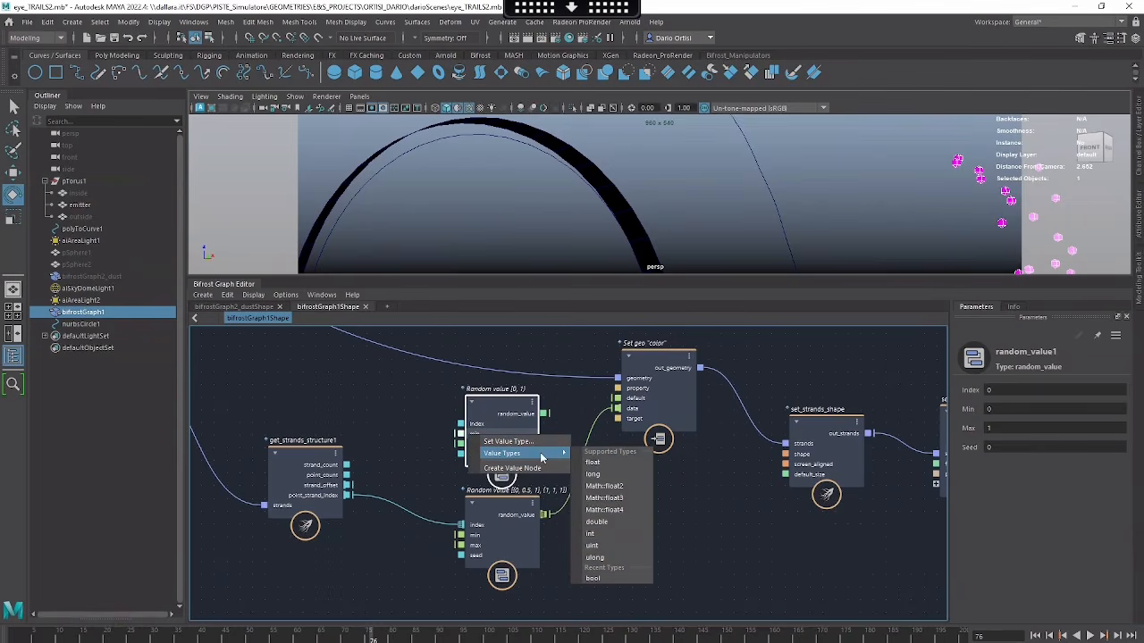
click(626, 498)
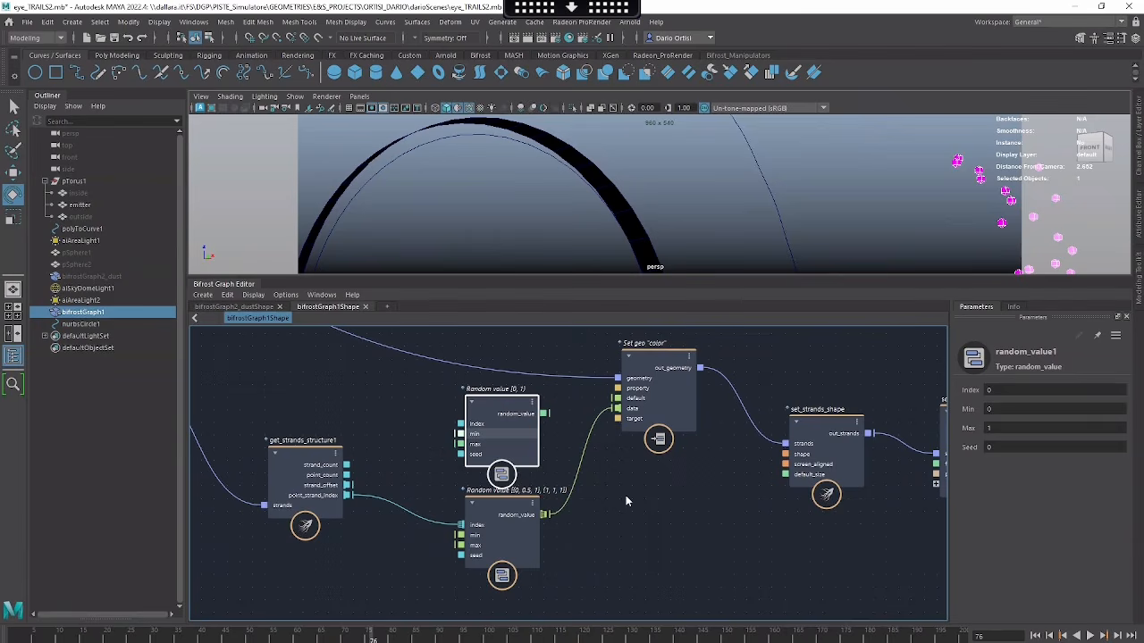
Step: Check the Min and Max vectors of the original random_value node, and delete the added random_value node above it
click(505, 525)
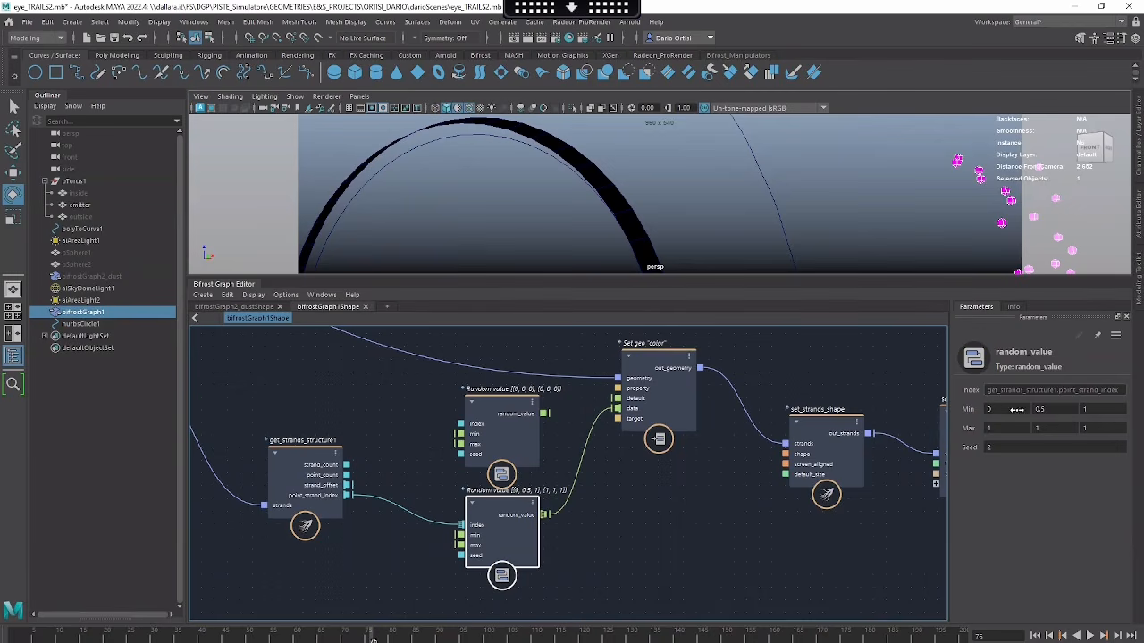
drag(492, 429, 492, 422)
key(Delete)
Step: Review the parameters of the Set geo "color" node and of the random_value node feeding its data input
click(639, 415)
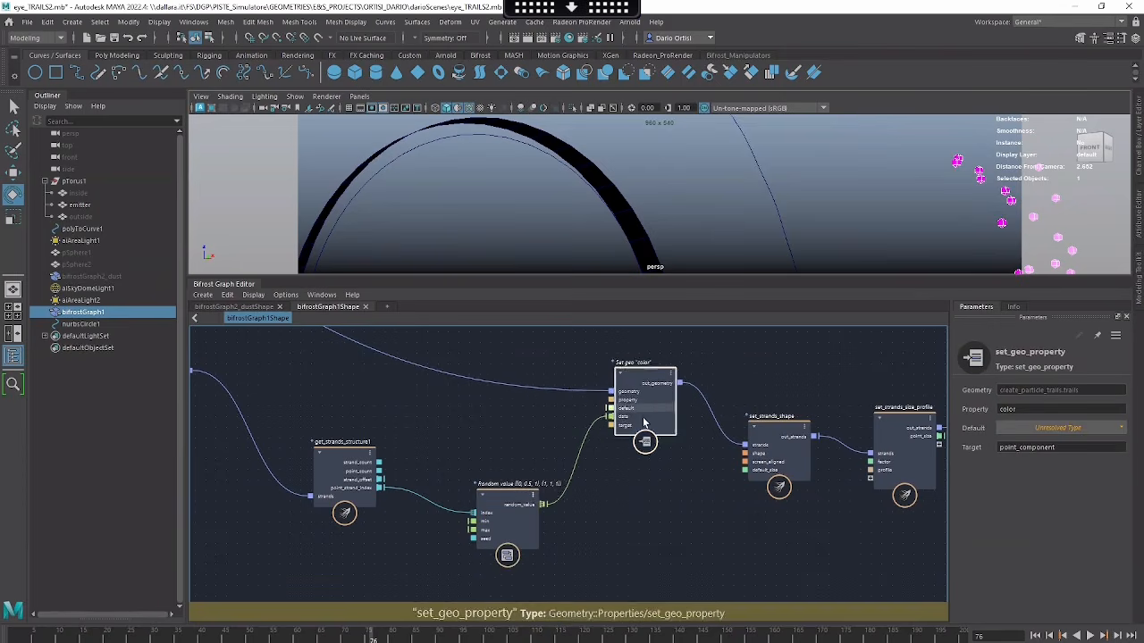
click(514, 517)
drag(514, 517, 511, 513)
alt+middle_drag(582, 495, 556, 518)
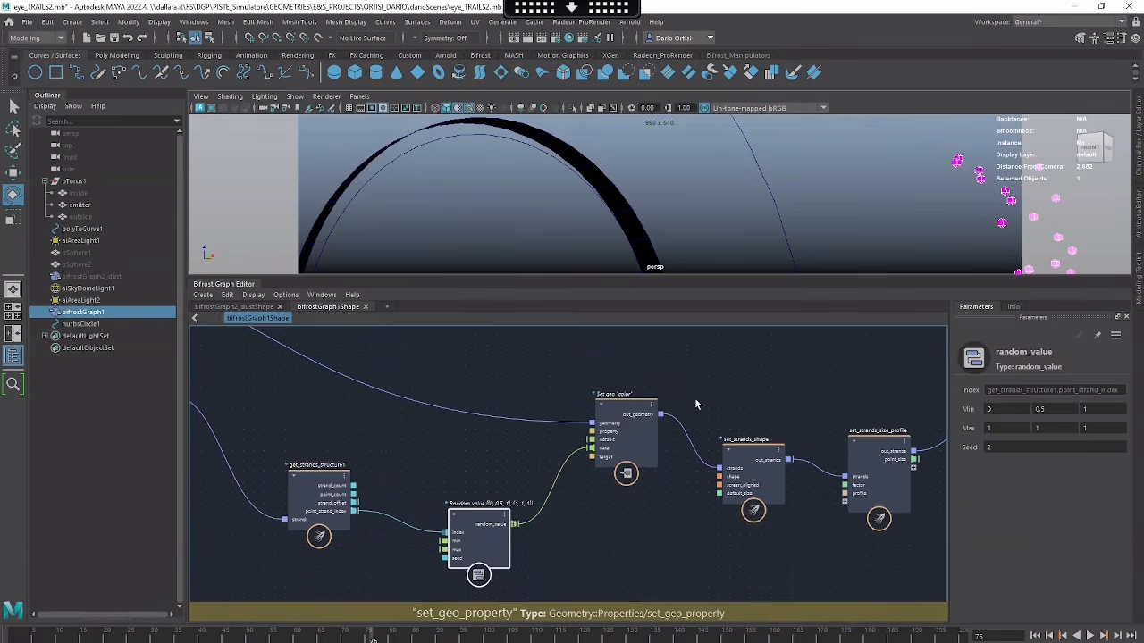
Step: Trace the trails connection from create_particle_trails to the geometry input of the Set geo "color" node
click(631, 422)
scroll(490, 372, down, 3)
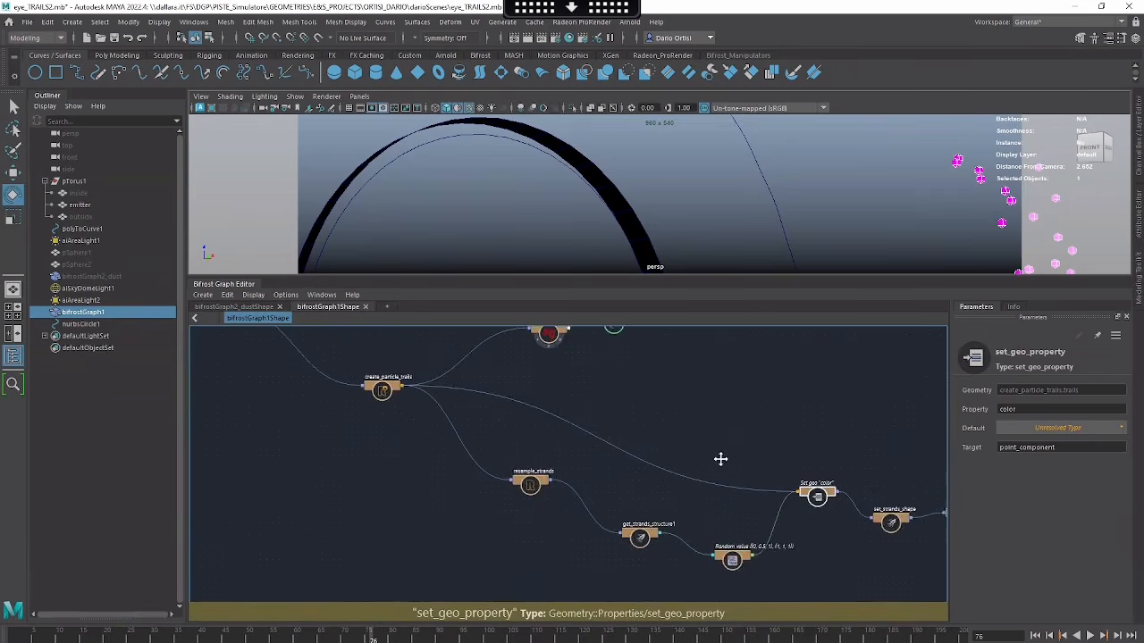
scroll(439, 402, up, 3)
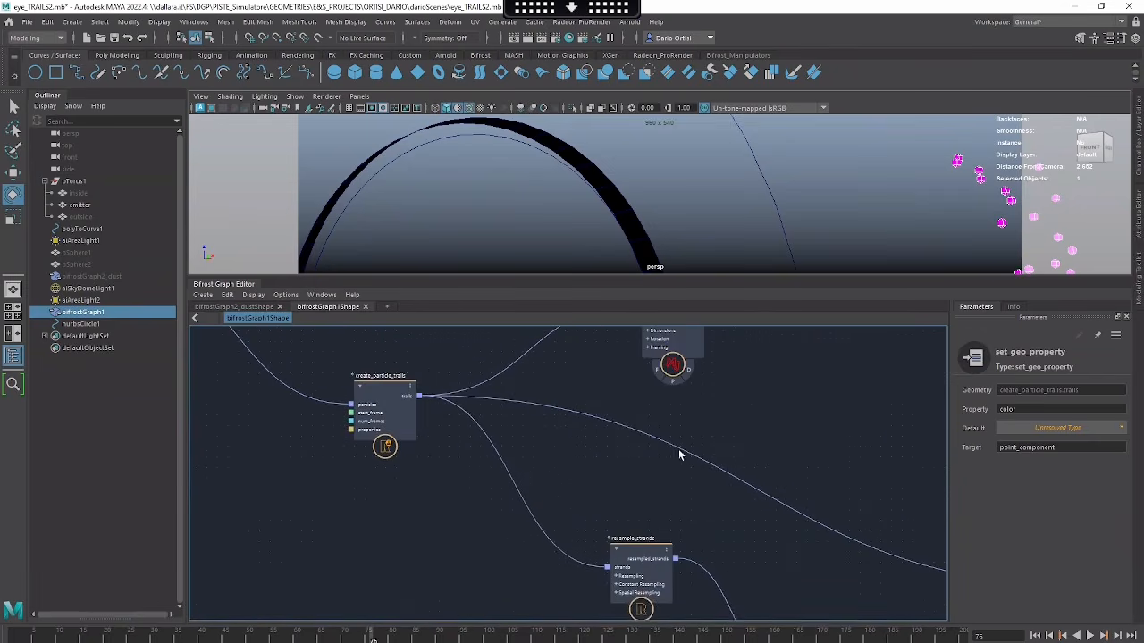
alt+middle_drag(681, 454, 324, 337)
alt+middle_drag(481, 408, 440, 399)
scroll(581, 435, up, 2)
alt+middle_drag(625, 463, 578, 429)
alt+middle_drag(743, 478, 674, 461)
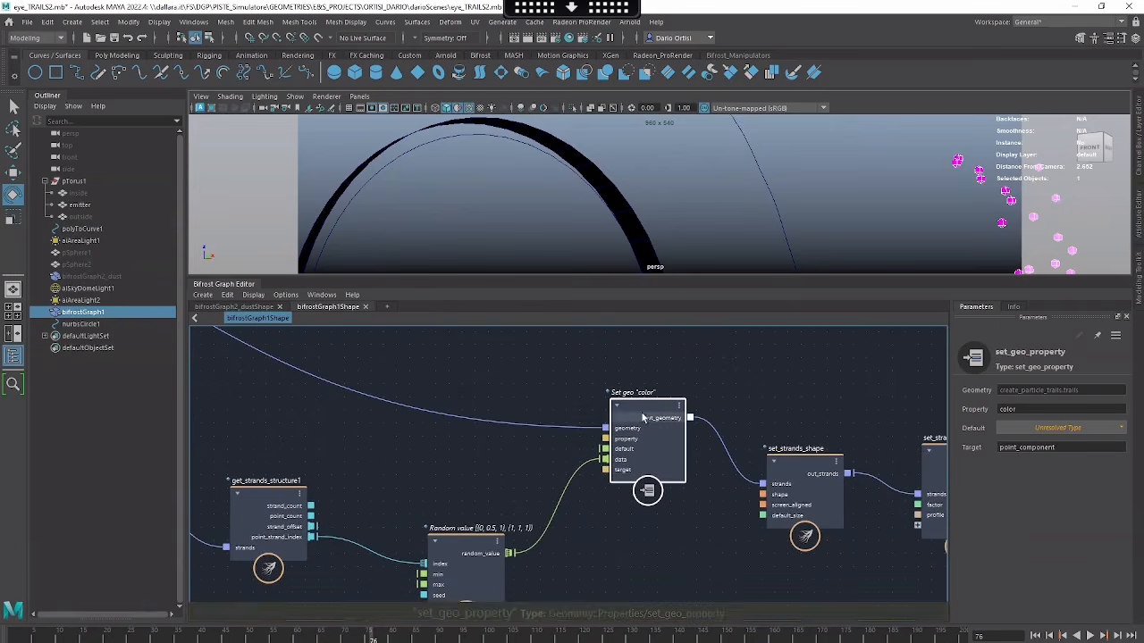
Step: Examine the Property name "color" on the set_geo_property node and its place in the strand chain
double_click(1019, 409)
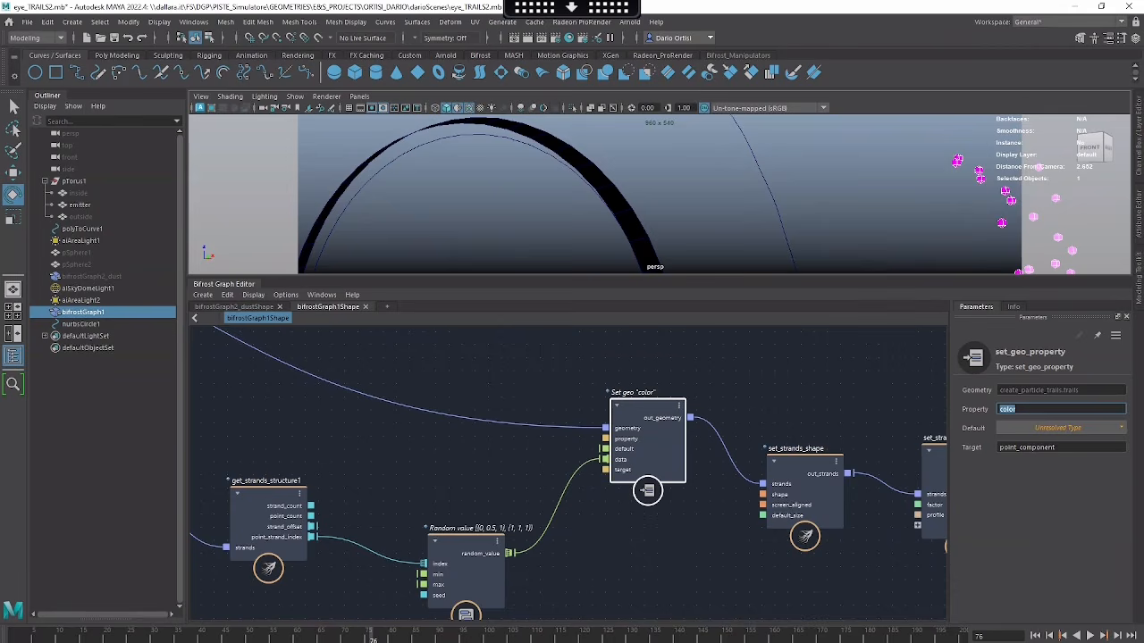
middle_drag(696, 434, 701, 412)
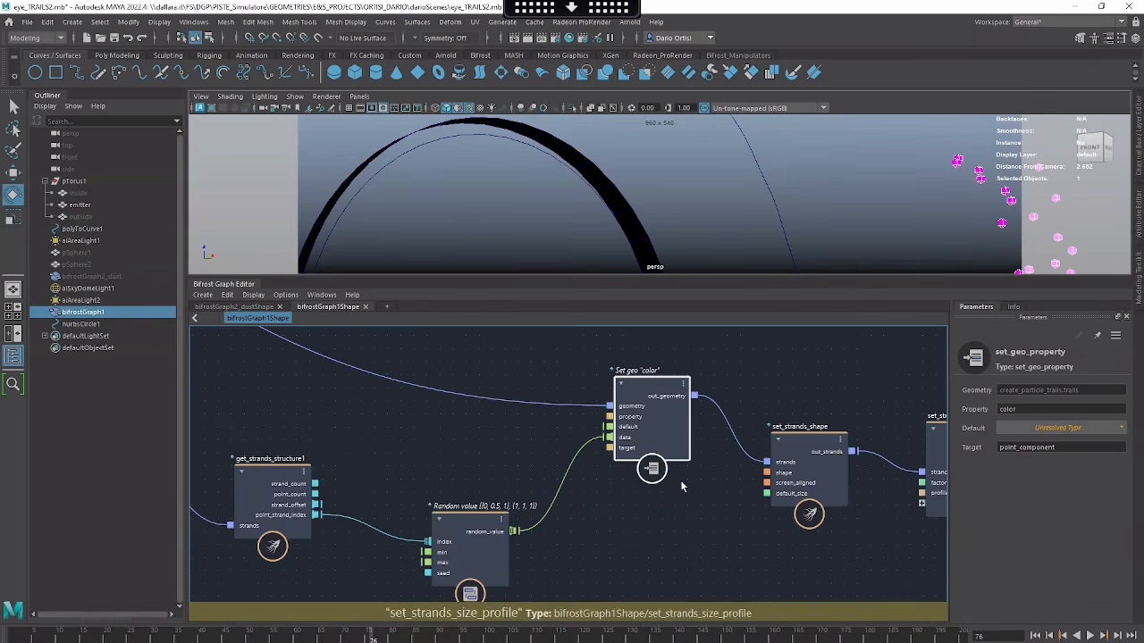
scroll(649, 458, down, 2)
middle_drag(650, 458, 616, 440)
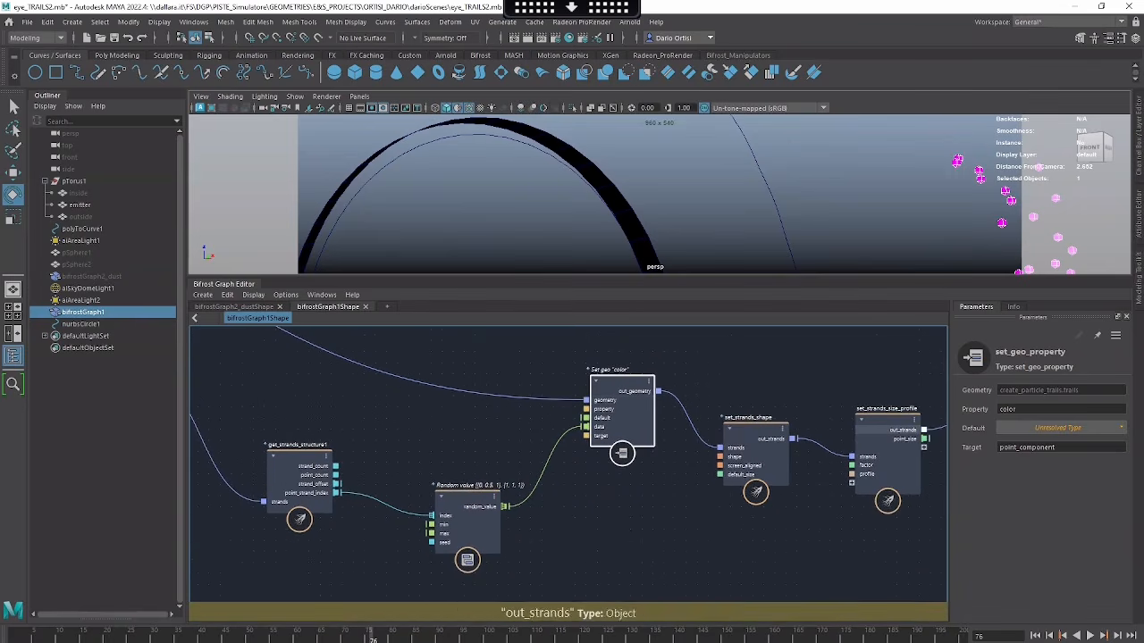
right_click(1025, 412)
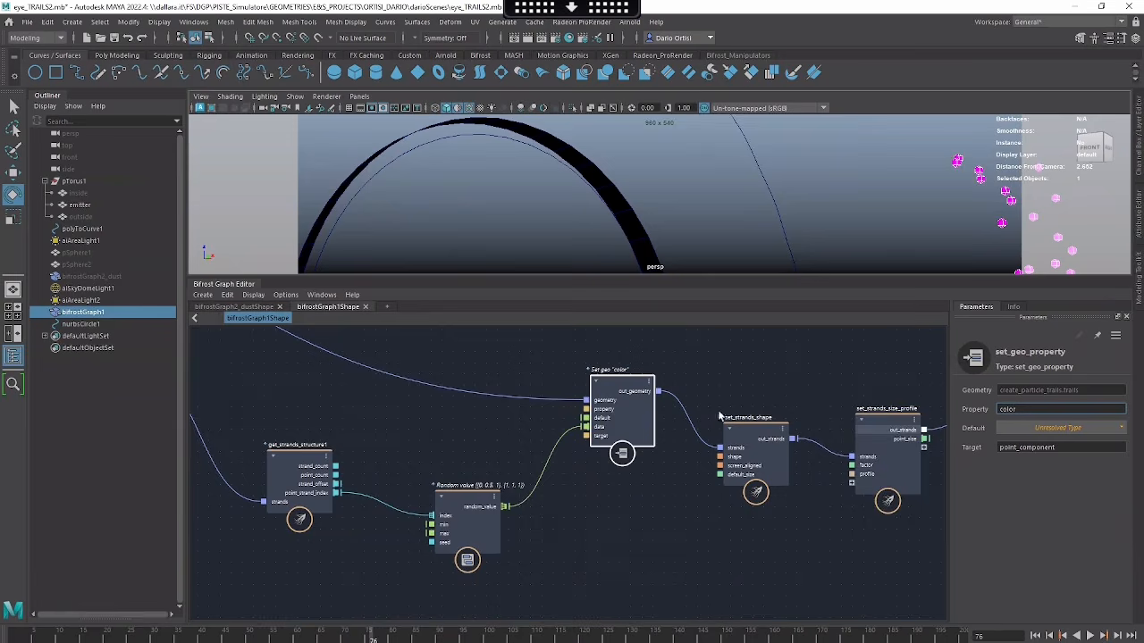
Step: Move the Set geo "color" node slightly farther from set_strands_shape in the graph
alt+middle_drag(693, 399, 598, 393)
alt+middle_drag(742, 411, 655, 409)
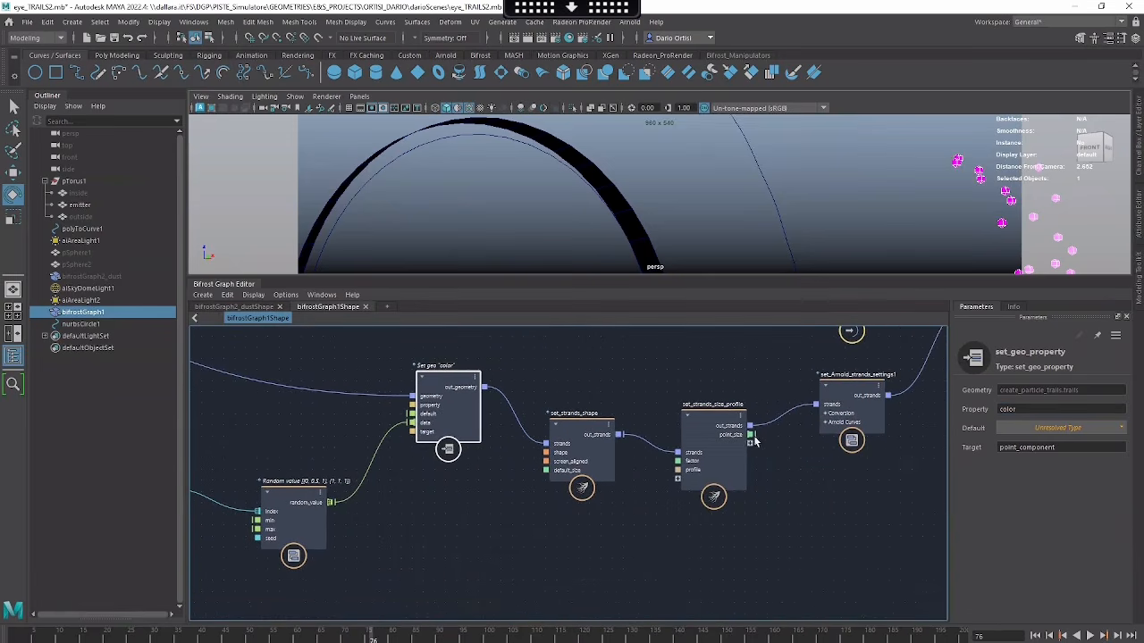
drag(458, 396, 447, 393)
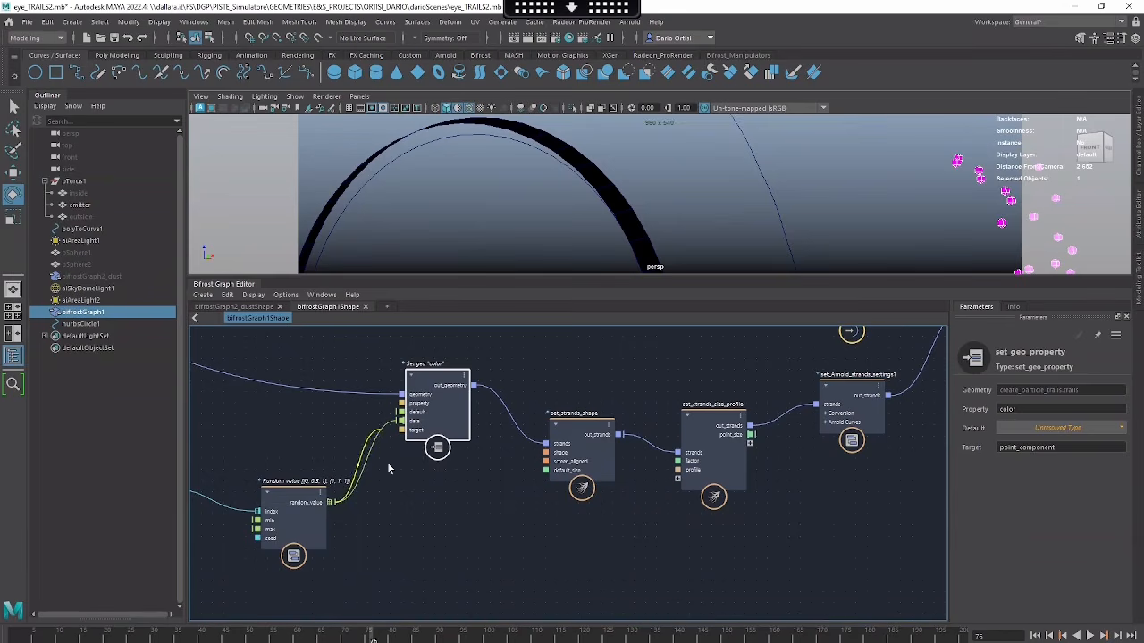
alt+middle_drag(531, 453, 508, 453)
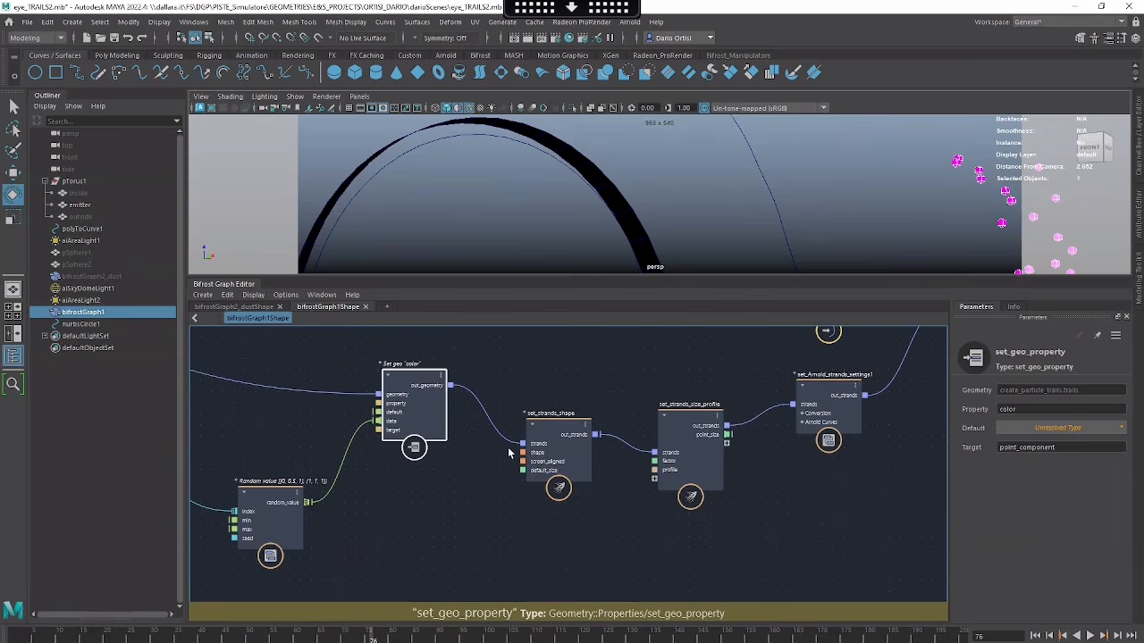
alt+middle_drag(438, 478, 444, 479)
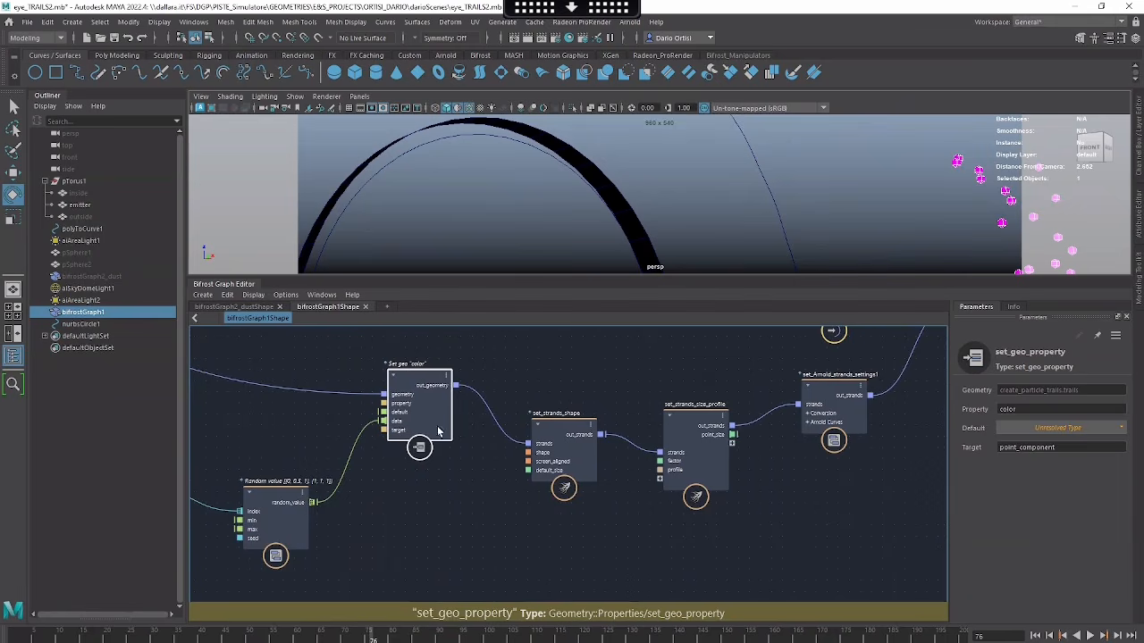
Step: Inspect the connection from Set geo "color" to set_strands_shape and the strand shape and default size parameters
alt+middle_drag(585, 386, 553, 382)
drag(536, 449, 531, 447)
alt+middle_drag(552, 390, 512, 378)
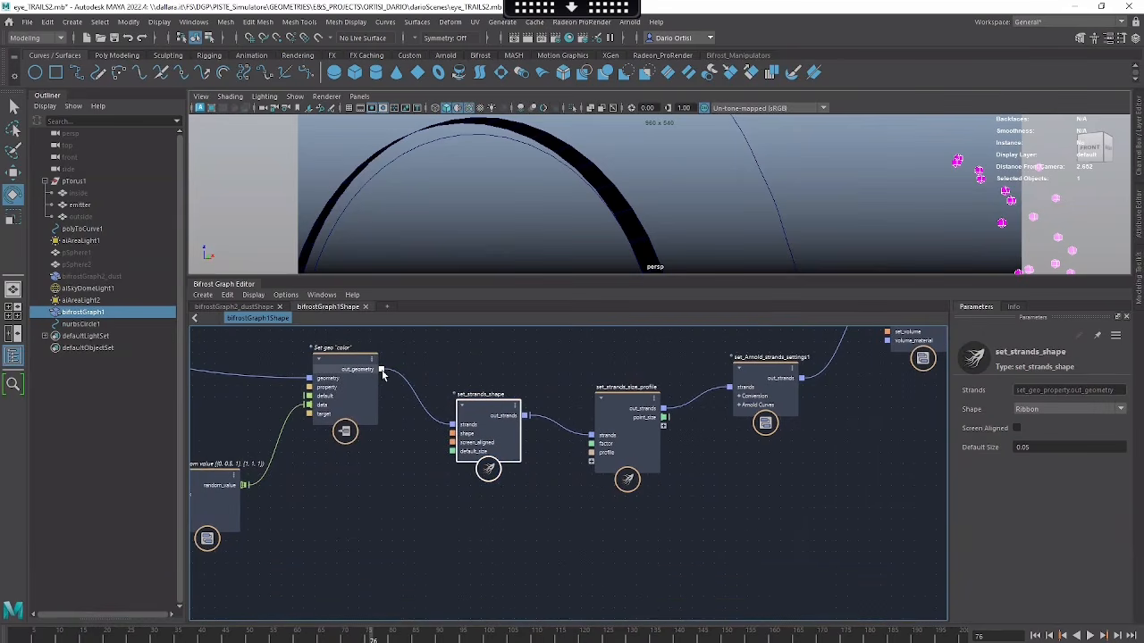
click(380, 371)
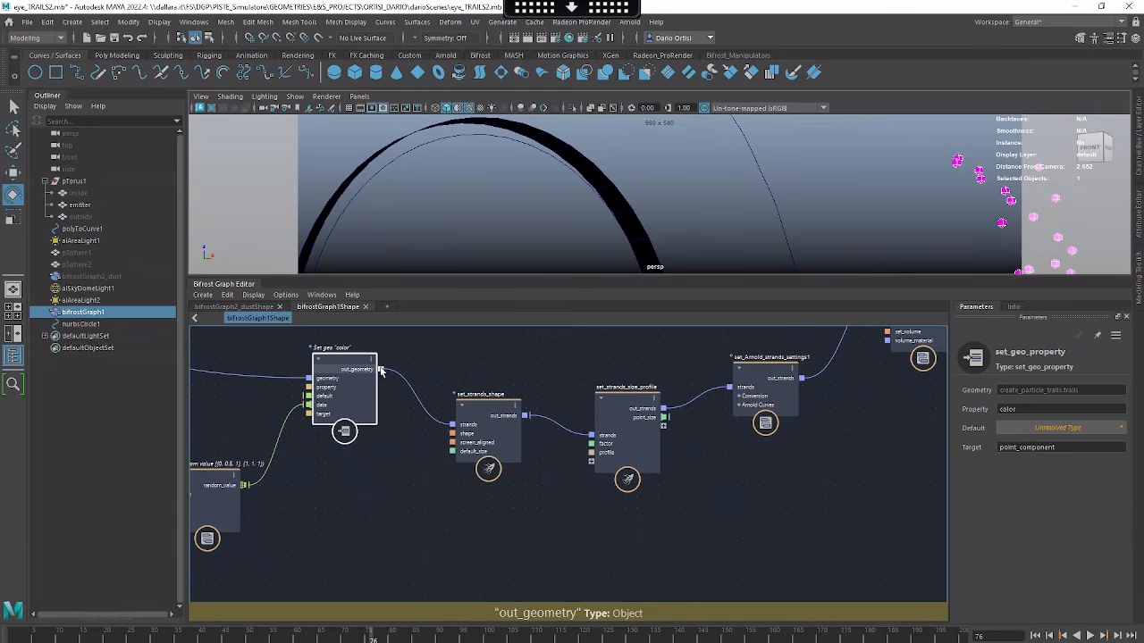
click(490, 421)
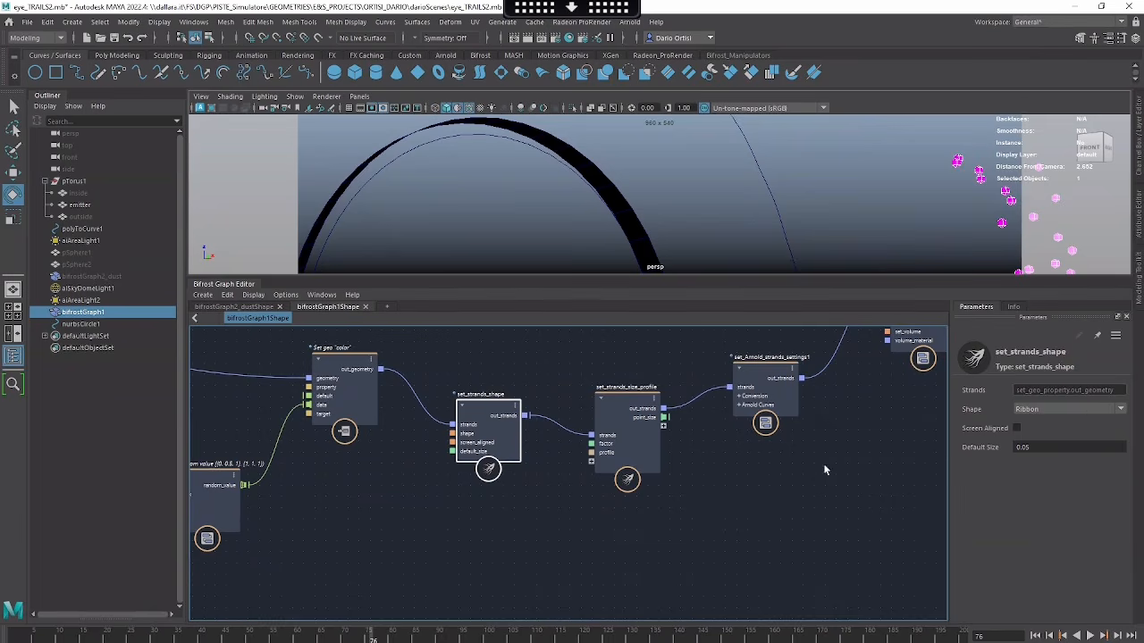
Step: Follow the out_strands output of set_strands_shape to set_strands_size_profile and review that node's factor and profile
middle_drag(782, 463, 726, 461)
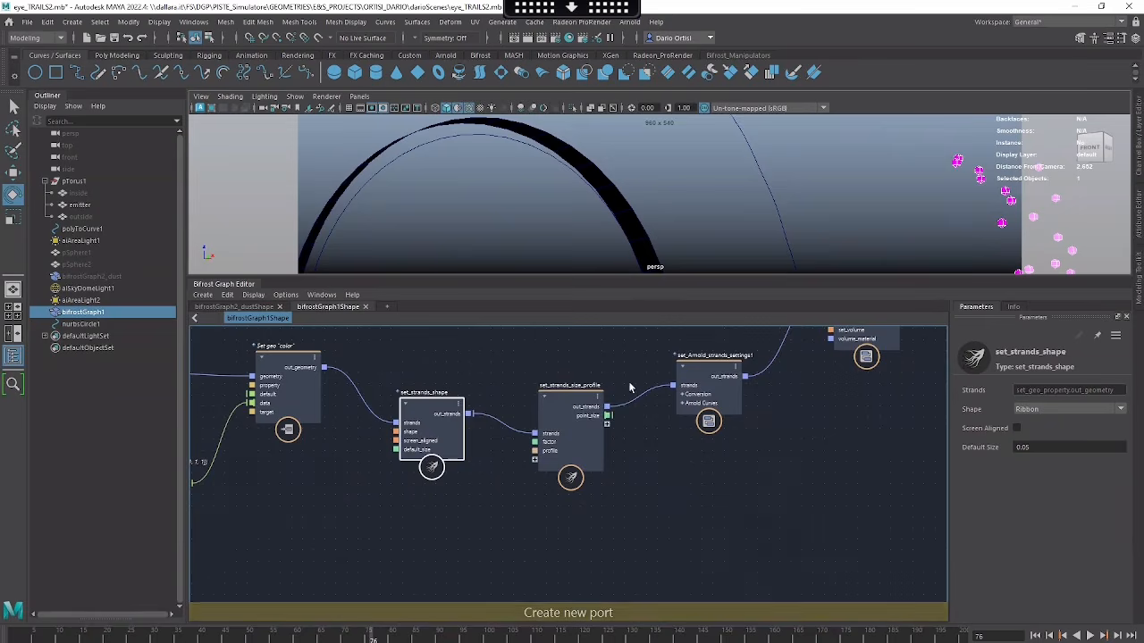
middle_drag(484, 422, 429, 411)
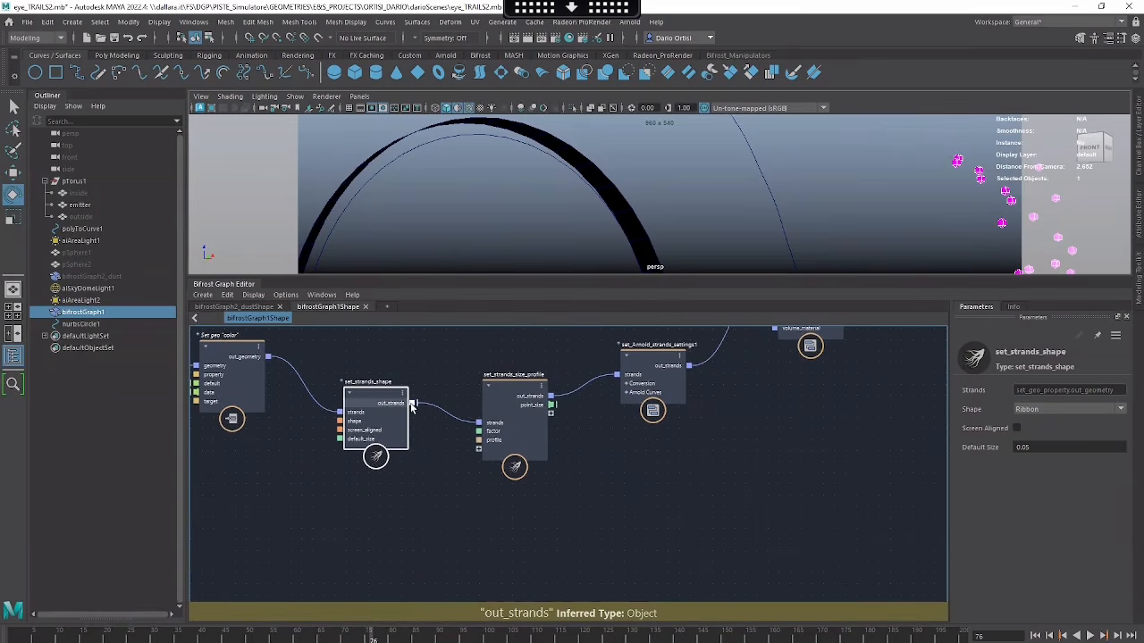
drag(412, 403, 502, 393)
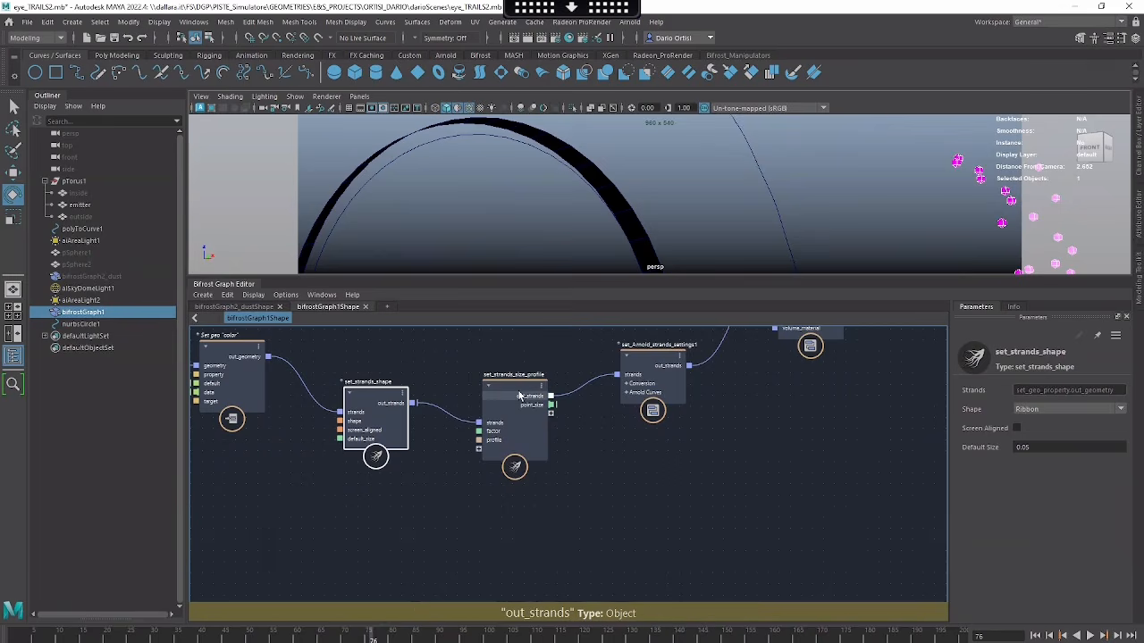
click(520, 396)
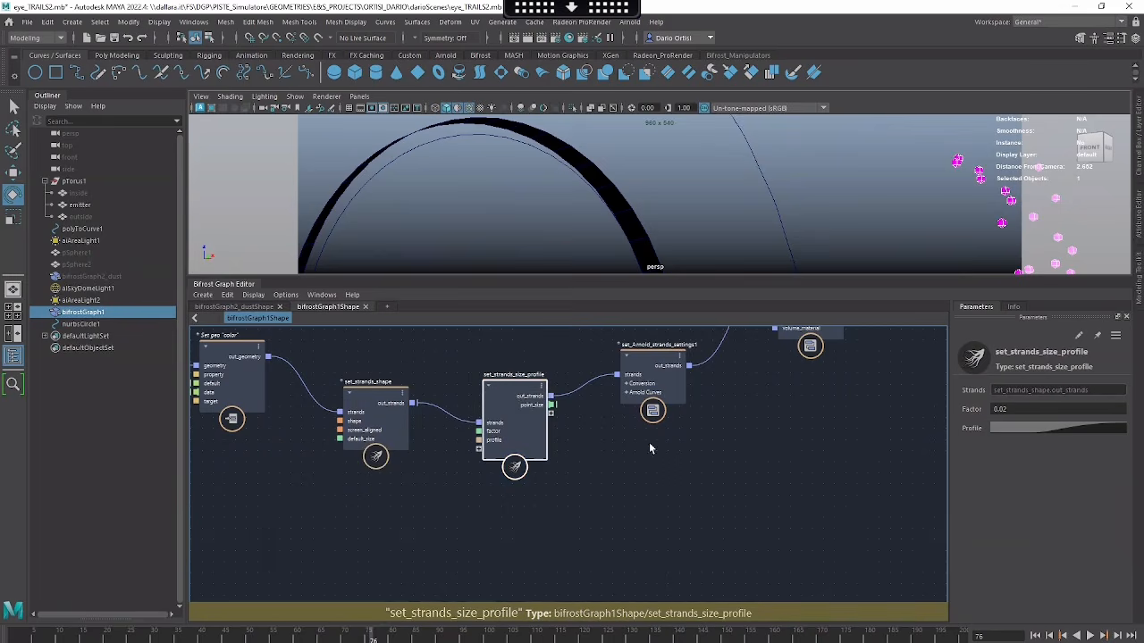
Step: Add a second set_strands_size_profile node to the graph for comparison with the existing one
key(Tab)
text(set_st)
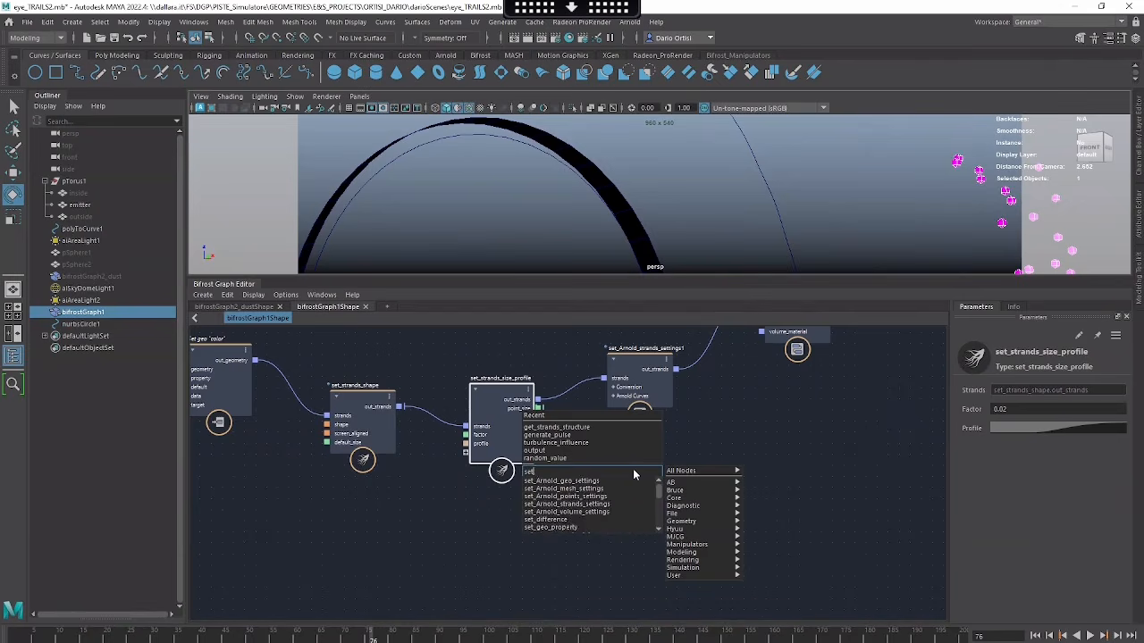
text(rands)
key(Down)
key(Down)
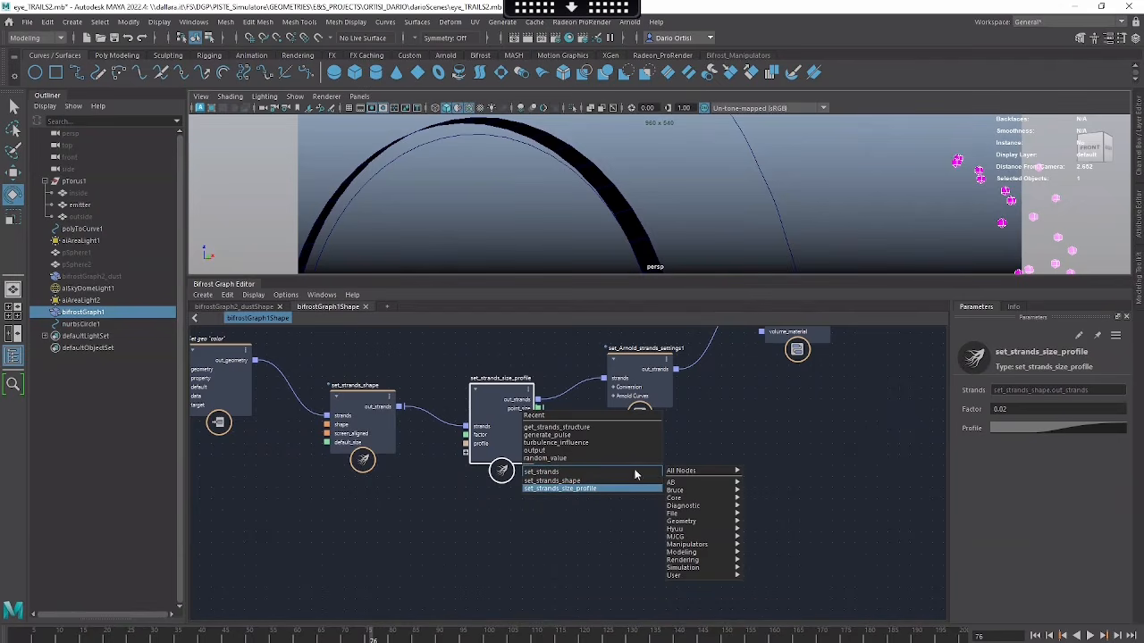
key(Return)
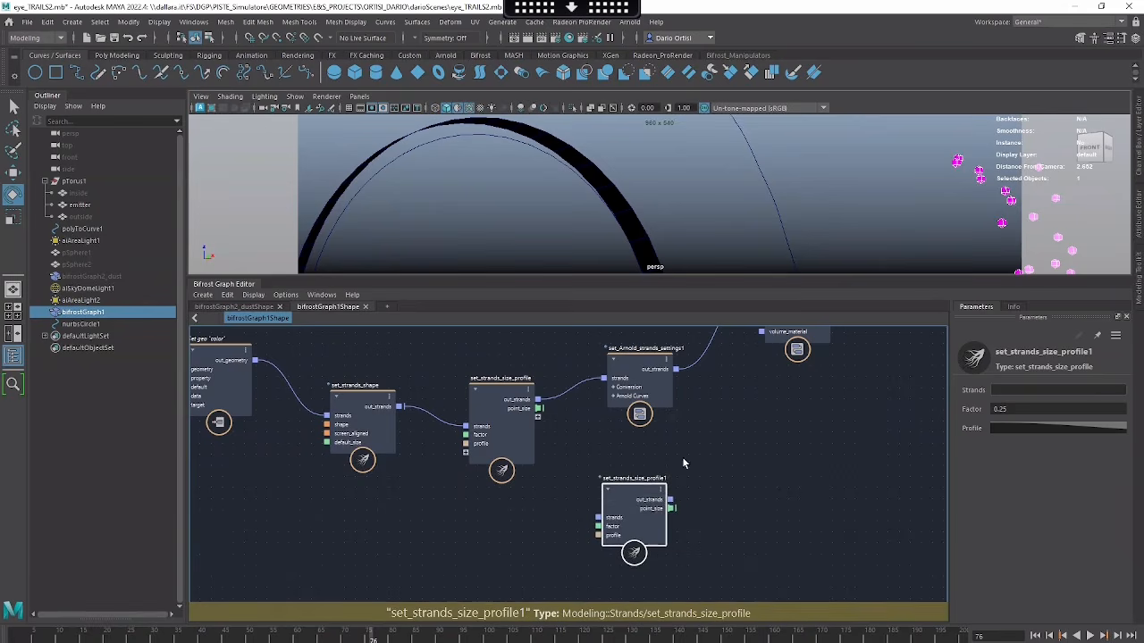
Step: Compare the original size profile node's curve with the added set_strands_size_profile node, and delete the added node
click(507, 415)
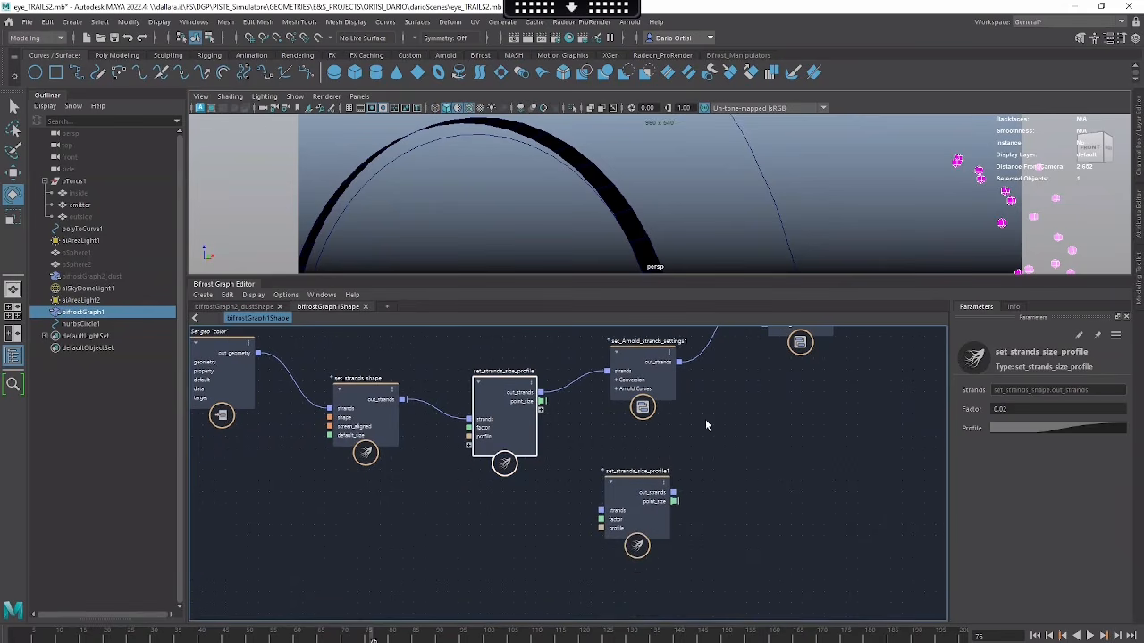
click(1038, 429)
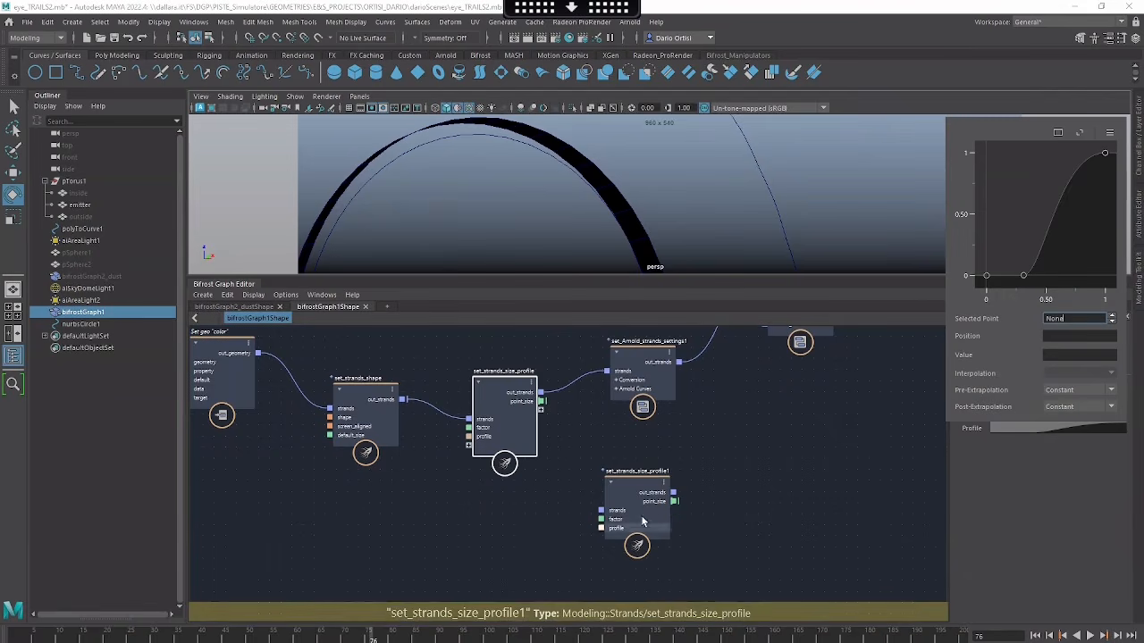
drag(636, 505, 606, 509)
alt+middle_drag(727, 454, 724, 455)
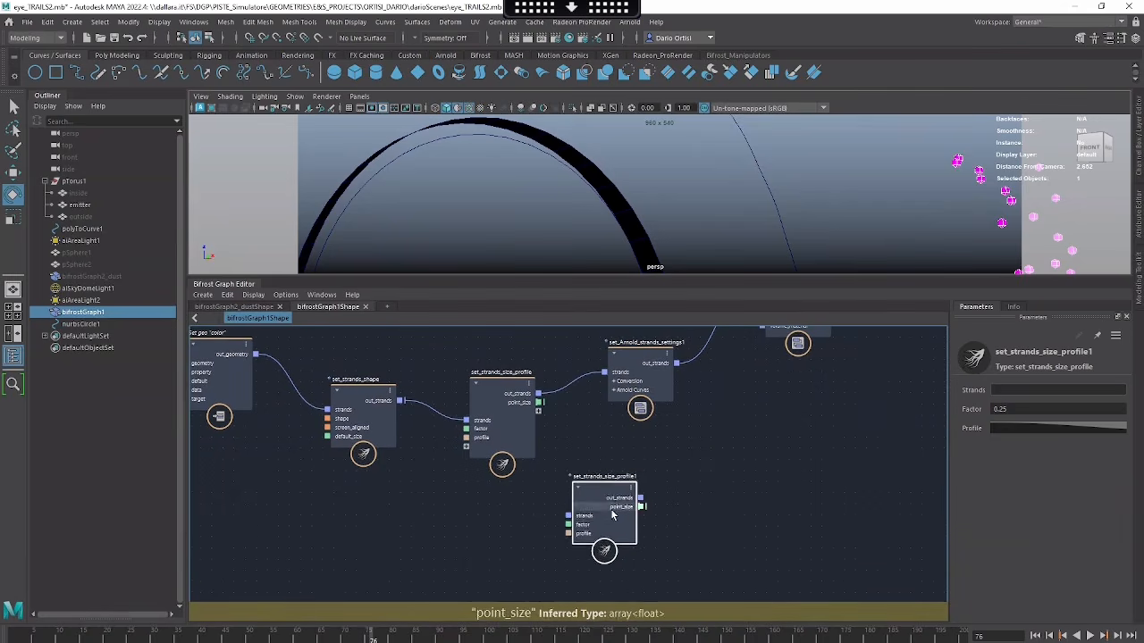
drag(612, 514, 623, 504)
key(Delete)
Step: Follow the set_strands_size_profile output to set_Arnold_strands_settings1 and review its Conversion and Arnold Curves parameters
click(501, 421)
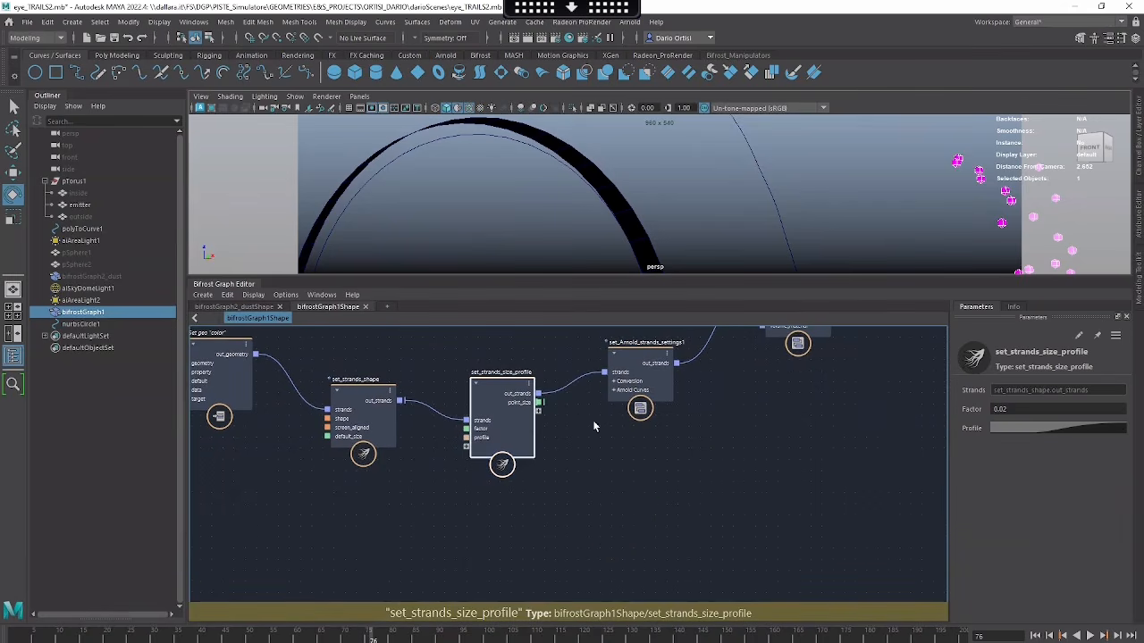
alt+middle_drag(676, 443, 604, 484)
alt+middle_drag(716, 445, 675, 469)
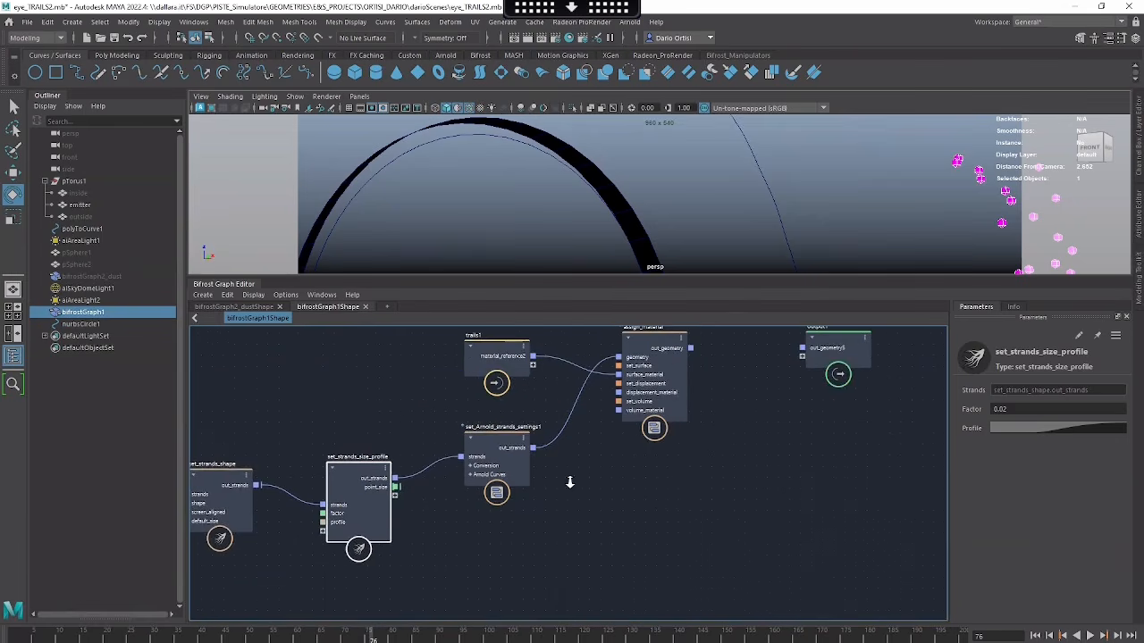
alt+middle_drag(569, 482, 585, 487)
click(521, 462)
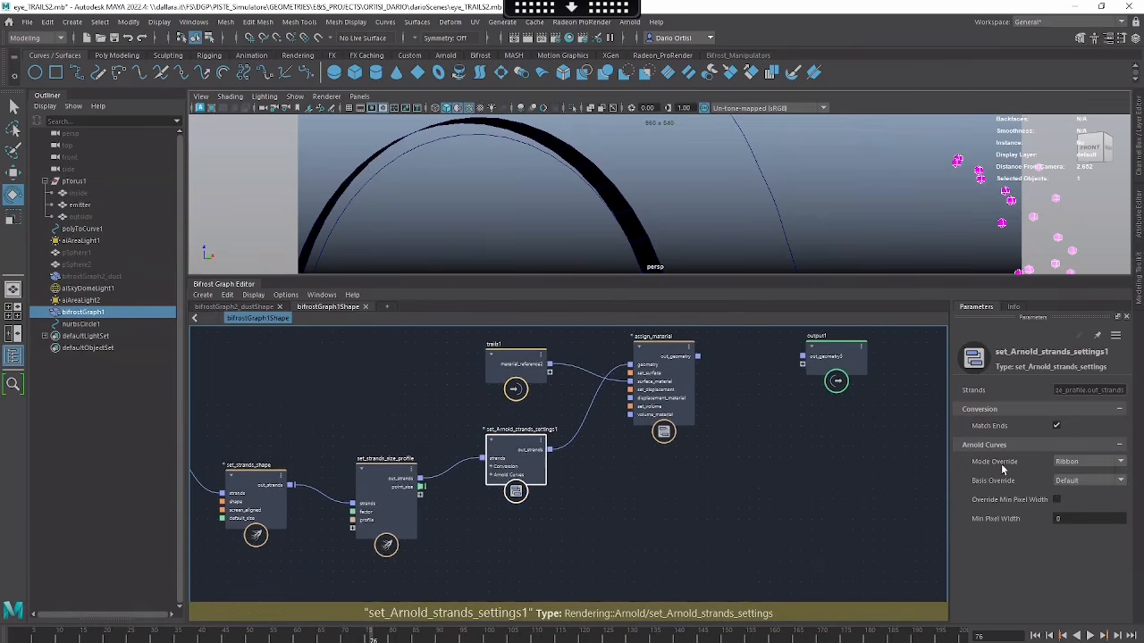
Step: Review the assign_material node and its inputs from set_Arnold_strands_settings1 and the trails1 material reference
drag(675, 371, 684, 374)
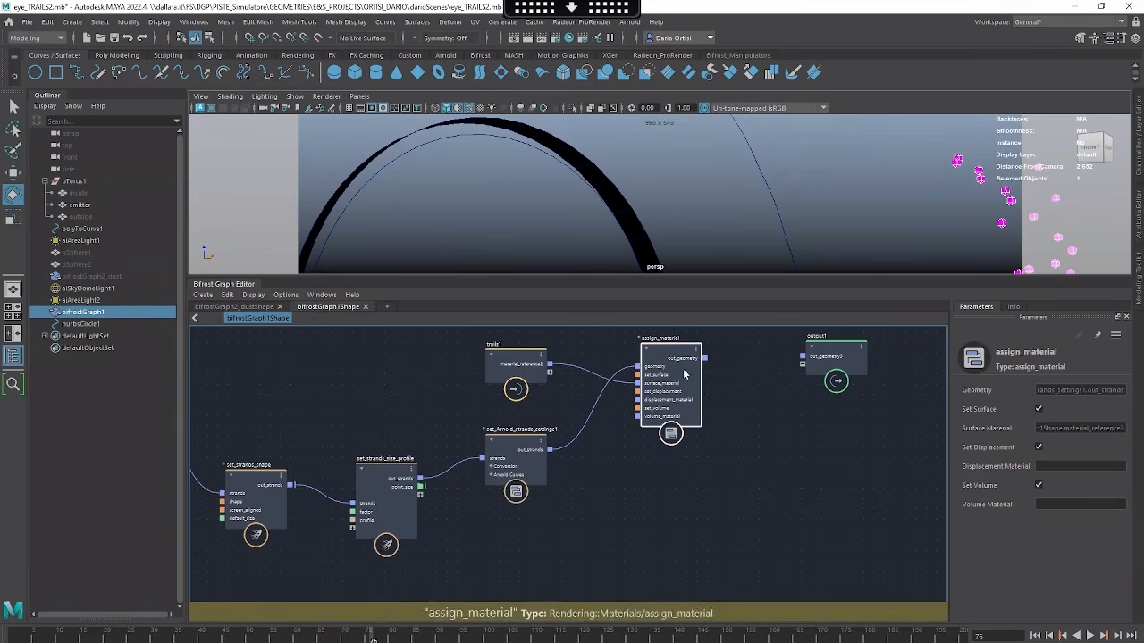
click(503, 464)
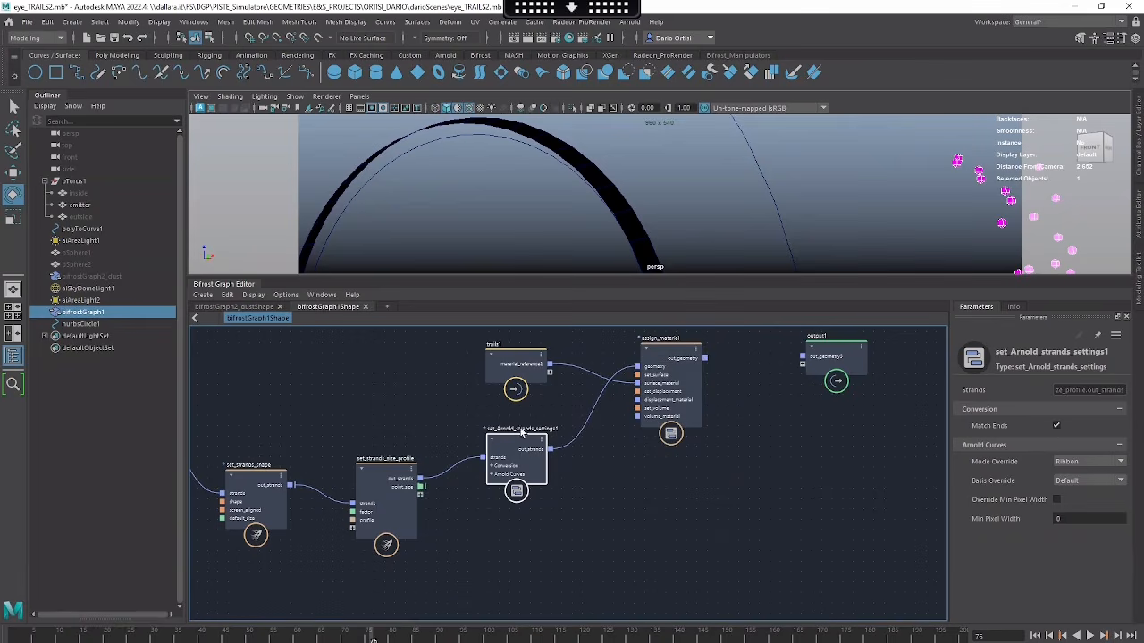
click(511, 366)
click(525, 465)
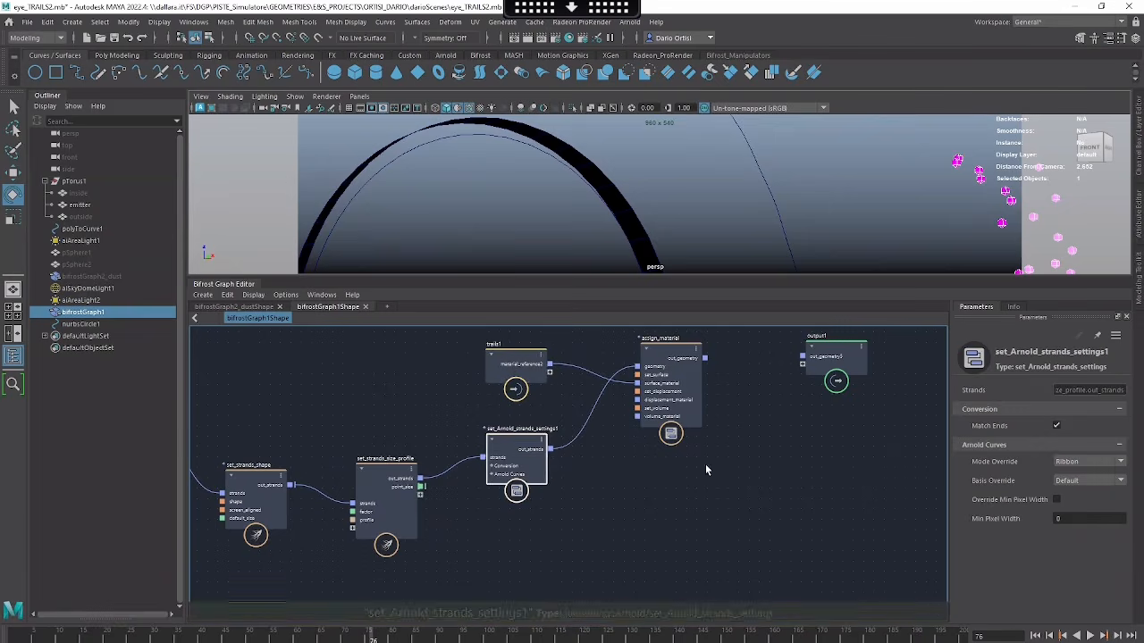
alt+middle_drag(702, 463, 674, 465)
click(661, 405)
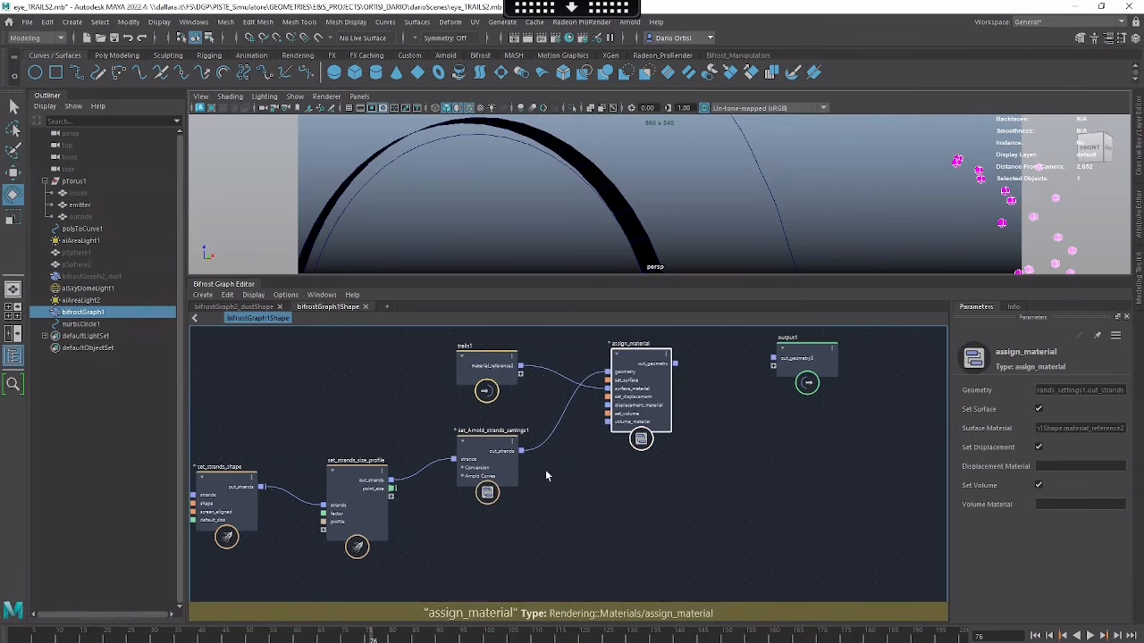
Step: Add a second set_Arnold_strands_settings node to the graph for comparison with the existing one
click(500, 463)
key(Tab)
text(se)
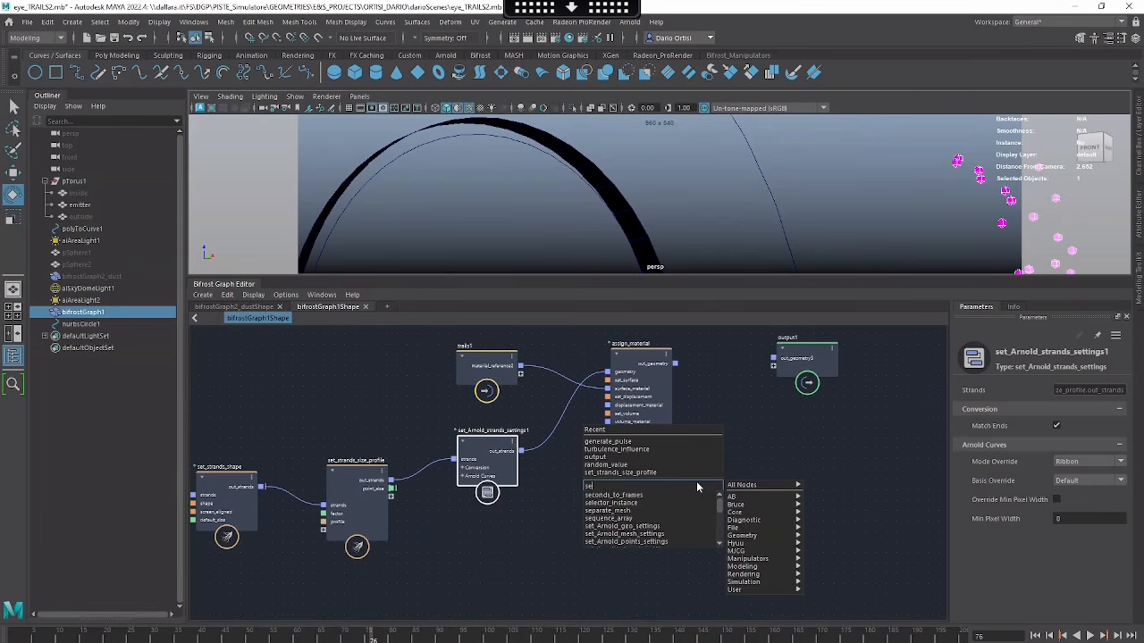
text(t_ar)
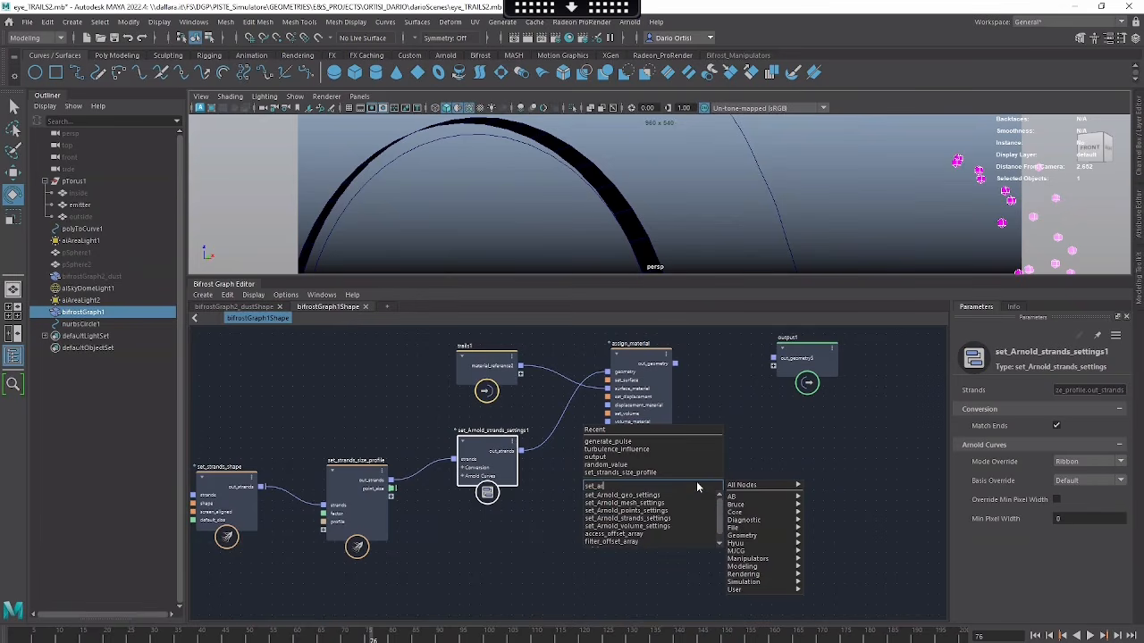
key(Down)
key(Down)
key(Down)
key(Down)
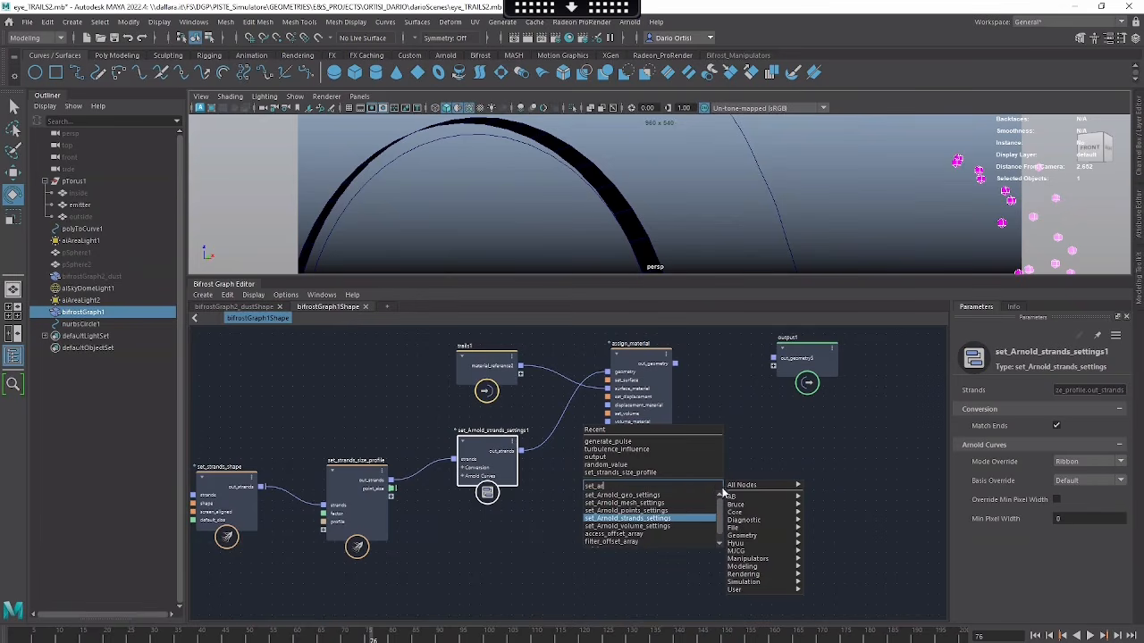
key(Return)
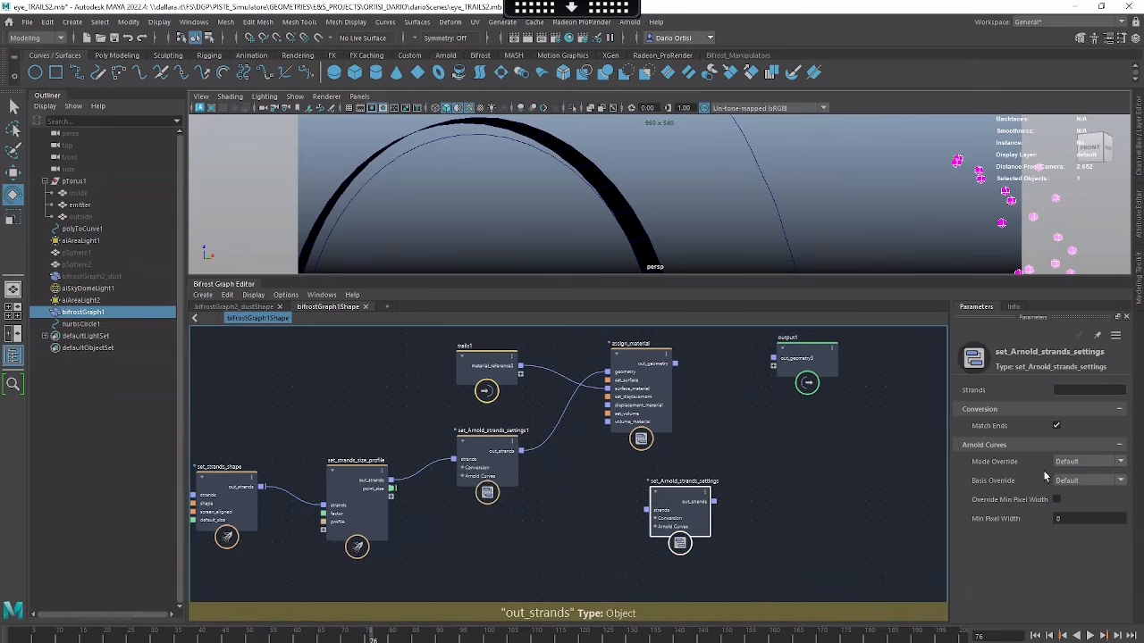
Step: Compare the added set_Arnold_strands_settings node's mode override with the original's, and delete the added node
drag(672, 504, 627, 502)
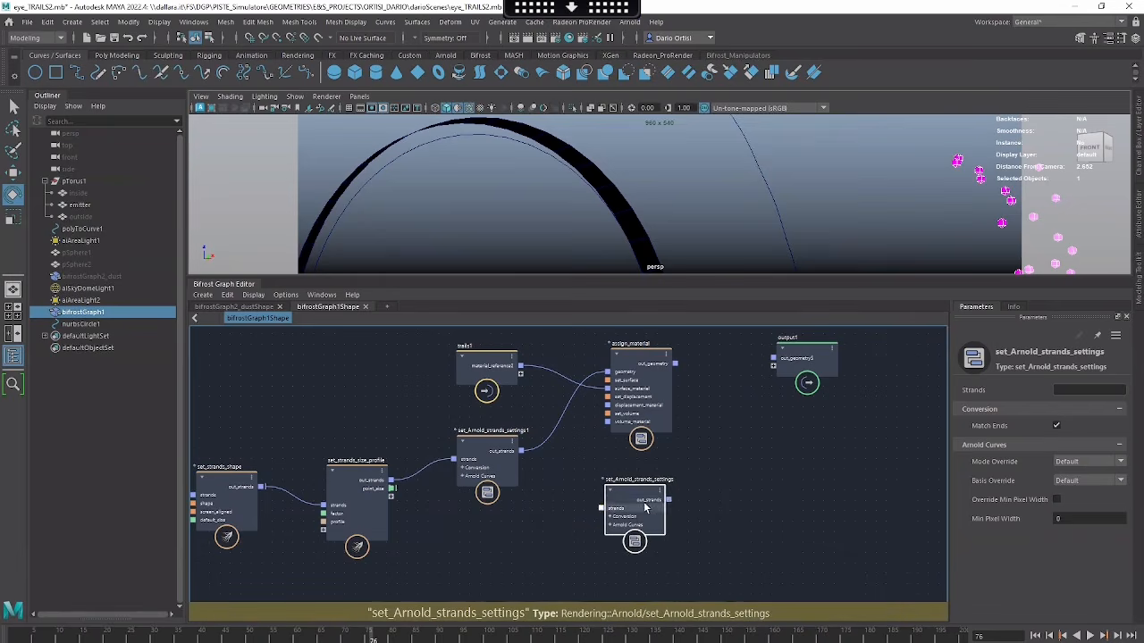
click(487, 471)
click(633, 494)
key(Delete)
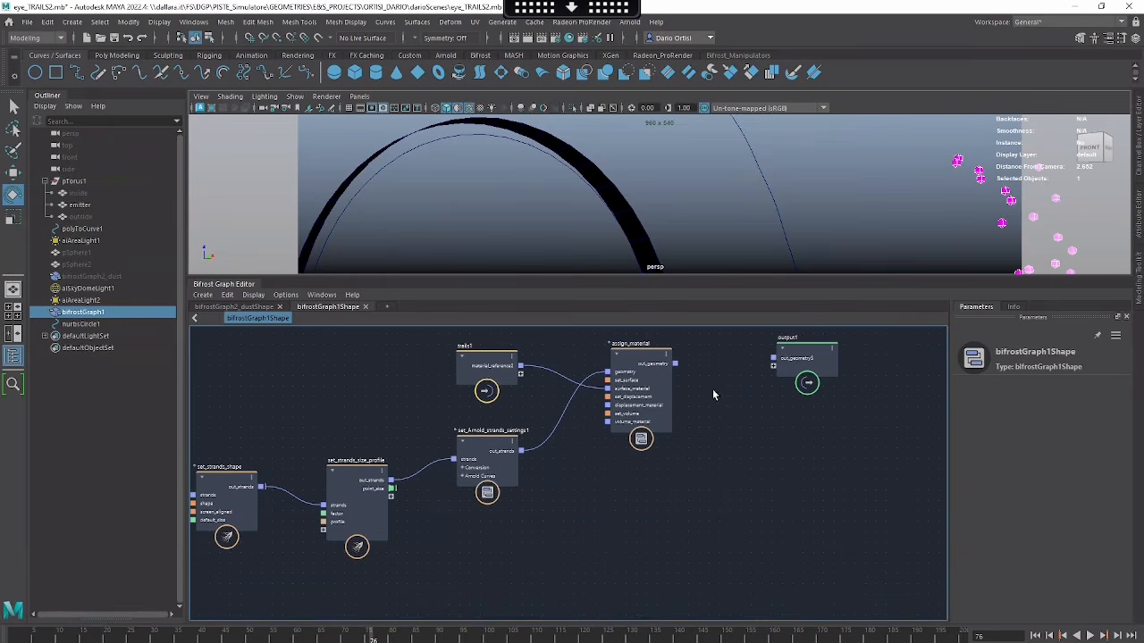
Step: Connect the out_geometry port of assign_material to the out_geometry3 port of output1
middle_drag(712, 389, 683, 416)
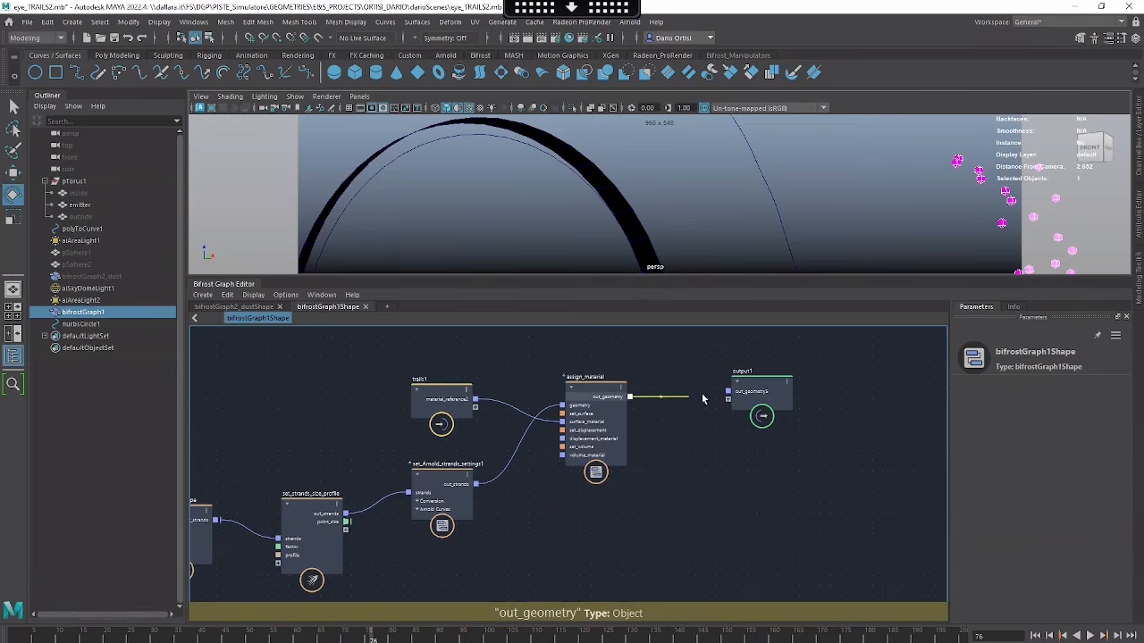
drag(703, 399, 728, 394)
scroll(738, 455, down, 4)
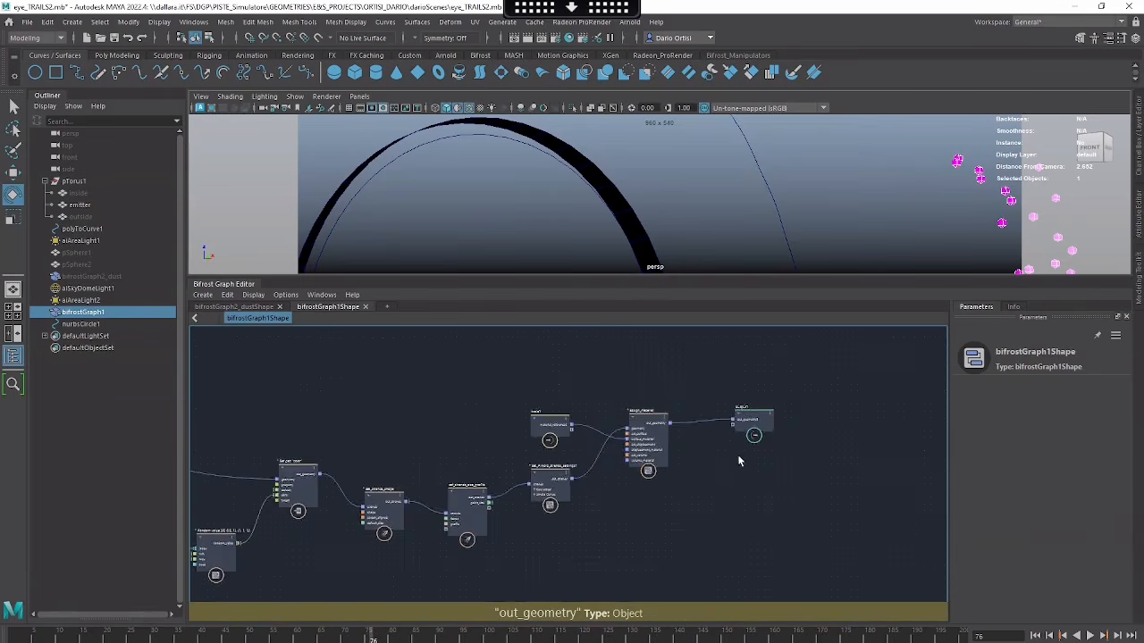
scroll(655, 411, up, 2)
scroll(627, 544, up, 3)
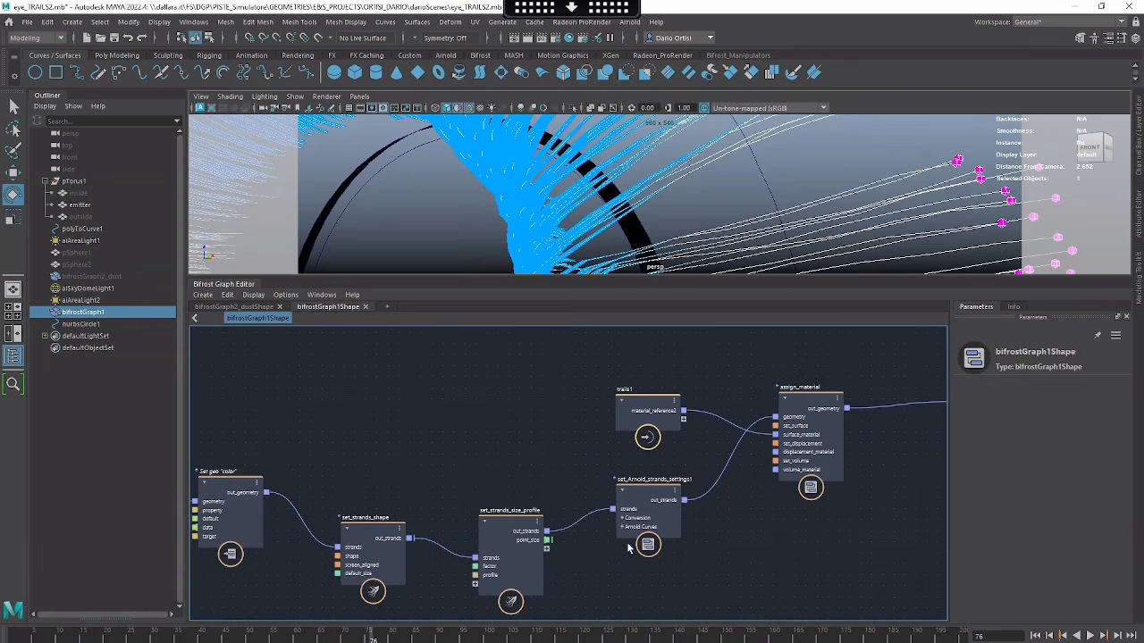
Step: Select the set_strands_size_profile node and examine how its profile affects trail thickness toward the particles around the torus
click(514, 554)
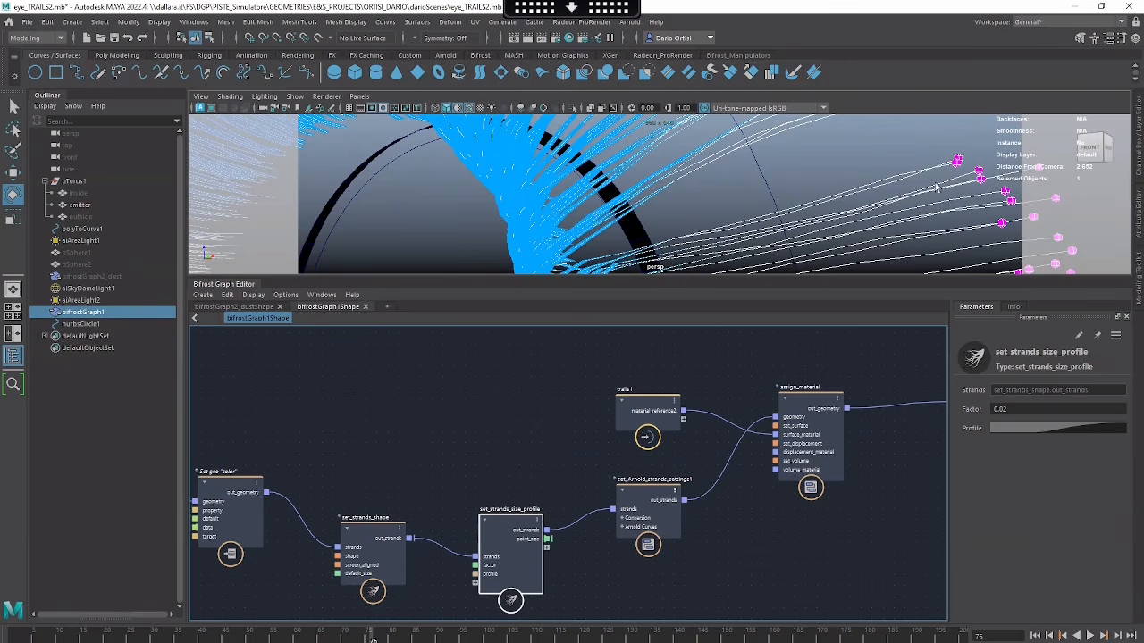
scroll(838, 201, down, 5)
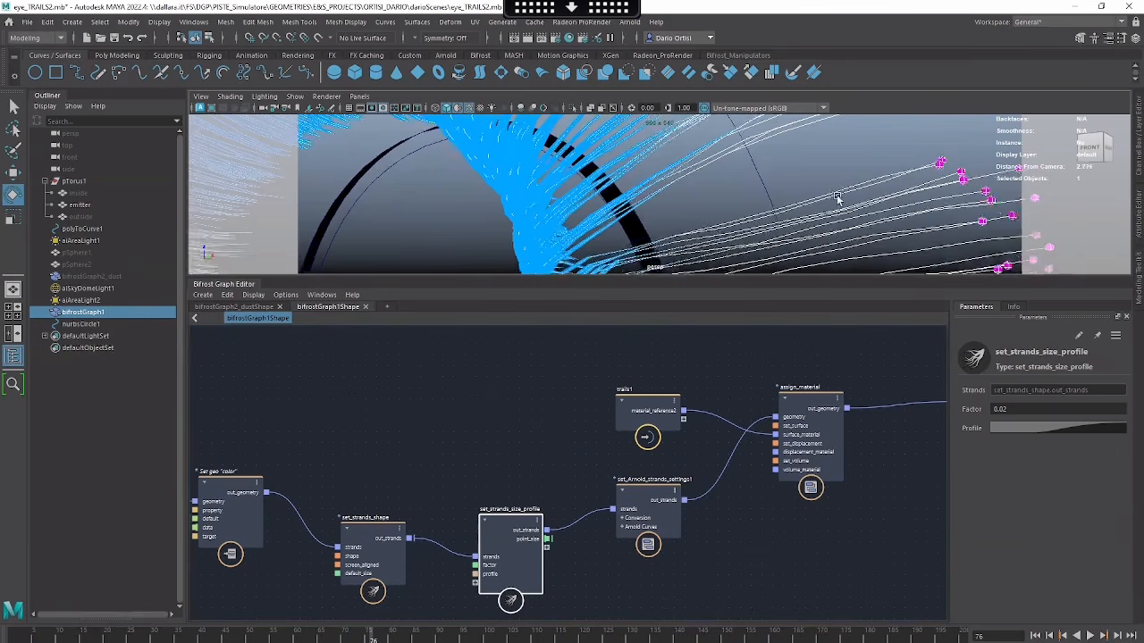
scroll(798, 212, up, 4)
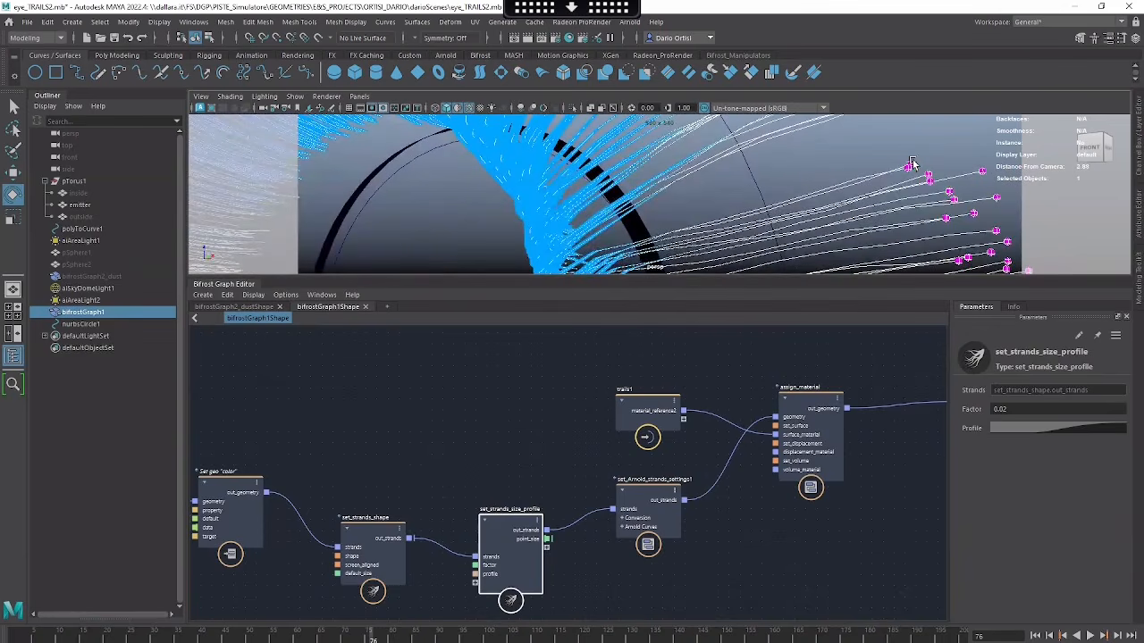
click(911, 164)
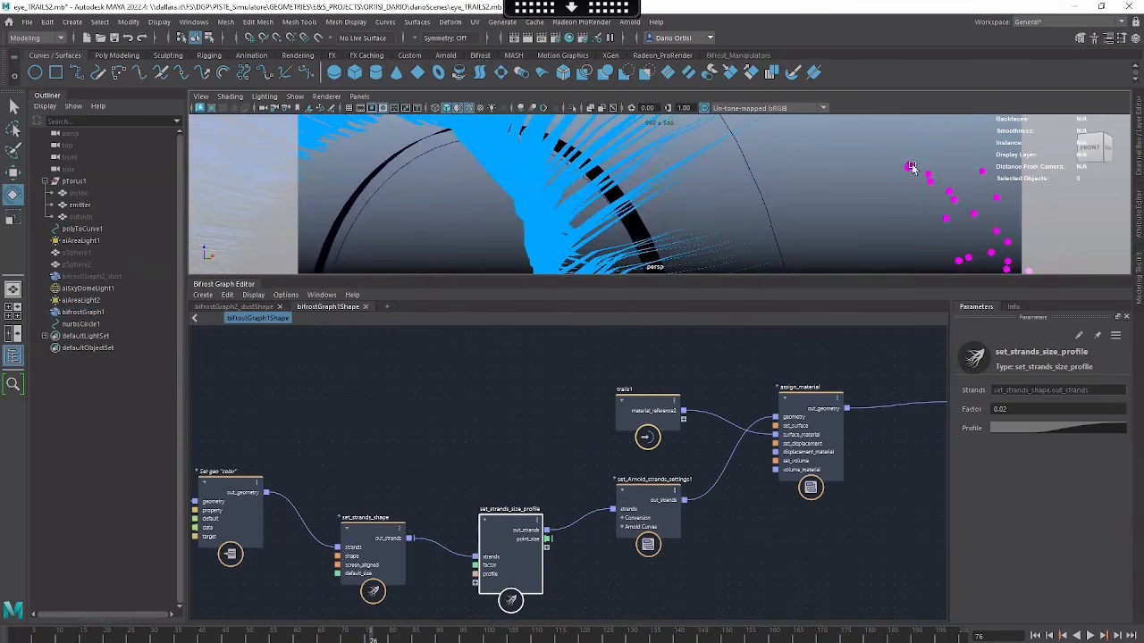
alt+right_drag(912, 182, 771, 190)
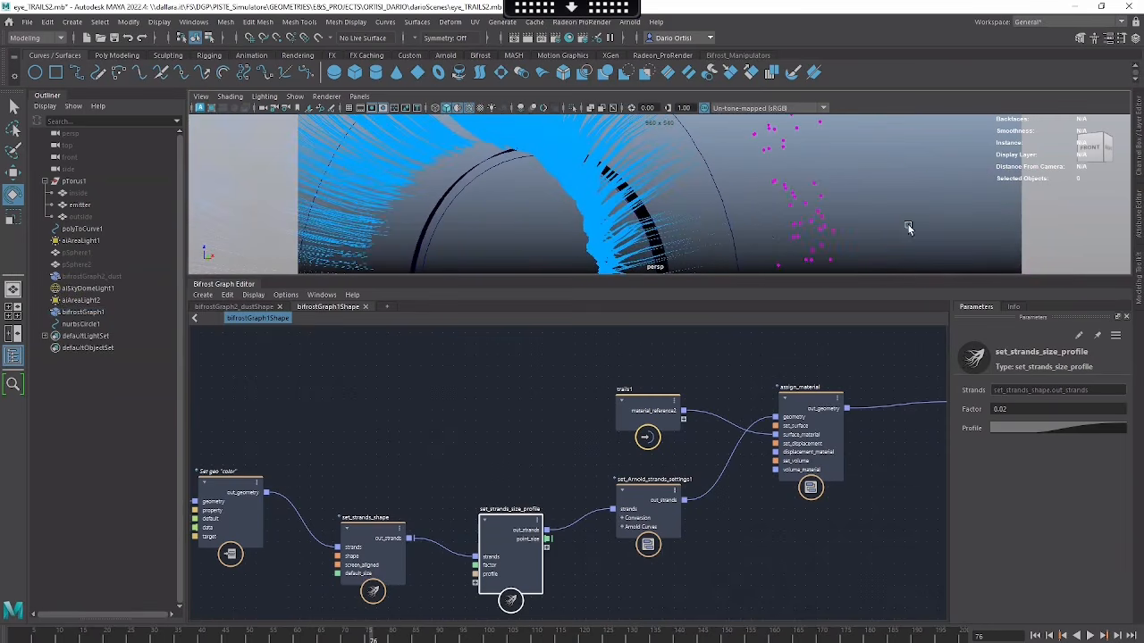
alt+drag(755, 235, 773, 239)
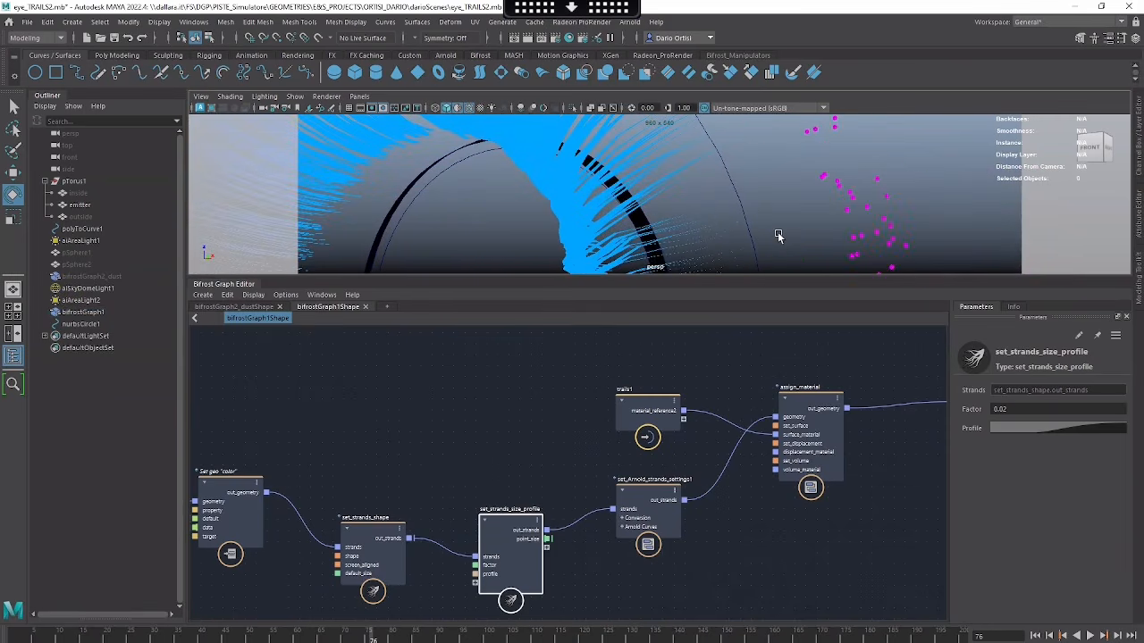
alt+right_drag(798, 235, 747, 236)
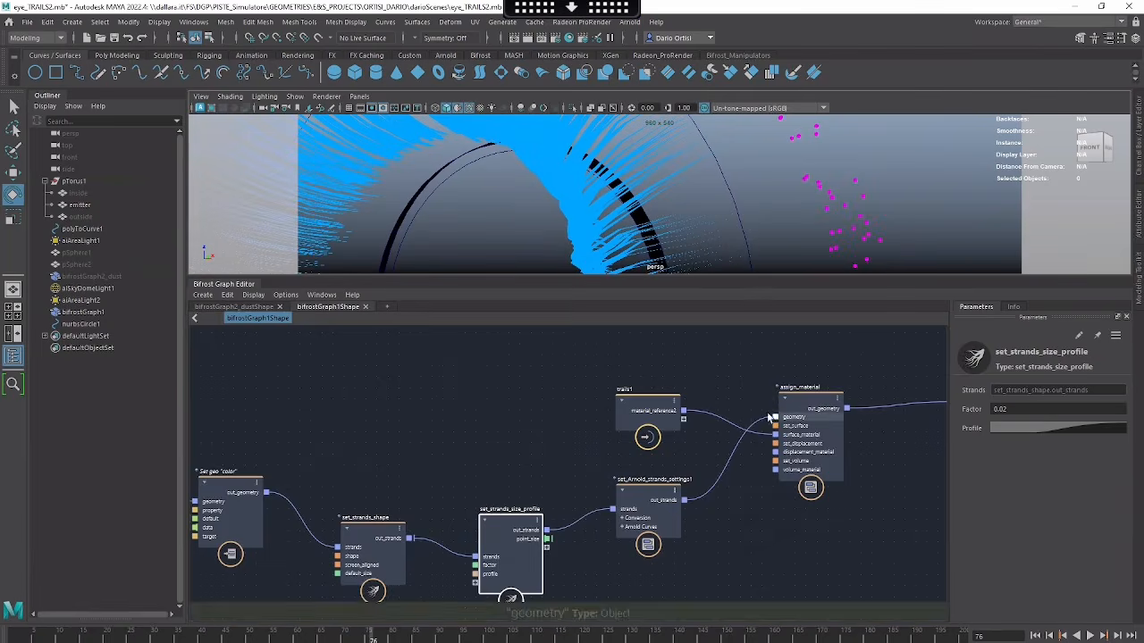
Step: Delete the unconnected output2 node beside extrude_strands
alt+middle_drag(859, 420, 781, 417)
alt+right_drag(784, 415, 620, 398)
alt+middle_drag(681, 388, 729, 377)
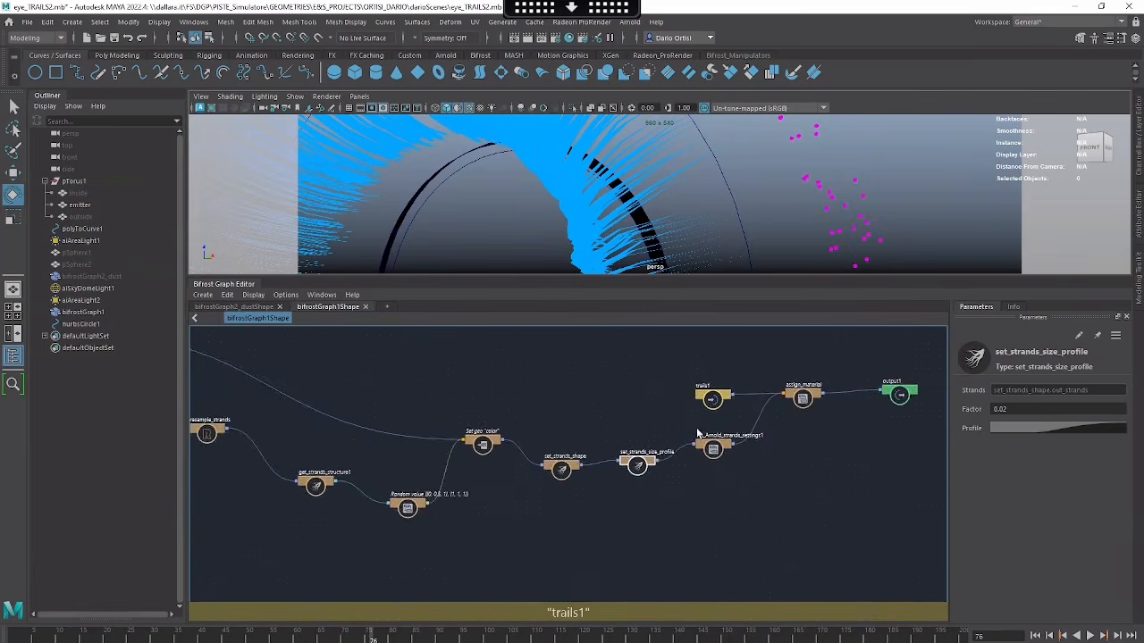
alt+right_drag(697, 426, 609, 410)
alt+middle_drag(650, 426, 843, 554)
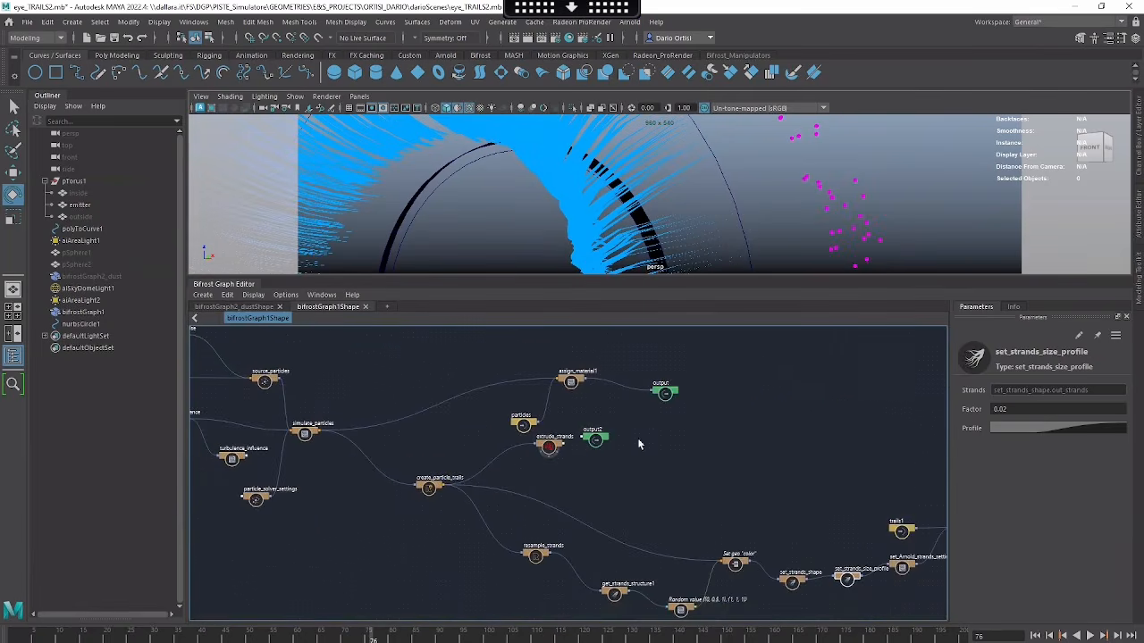
alt+middle_drag(638, 444, 667, 450)
alt+right_drag(671, 451, 835, 464)
drag(581, 449, 635, 449)
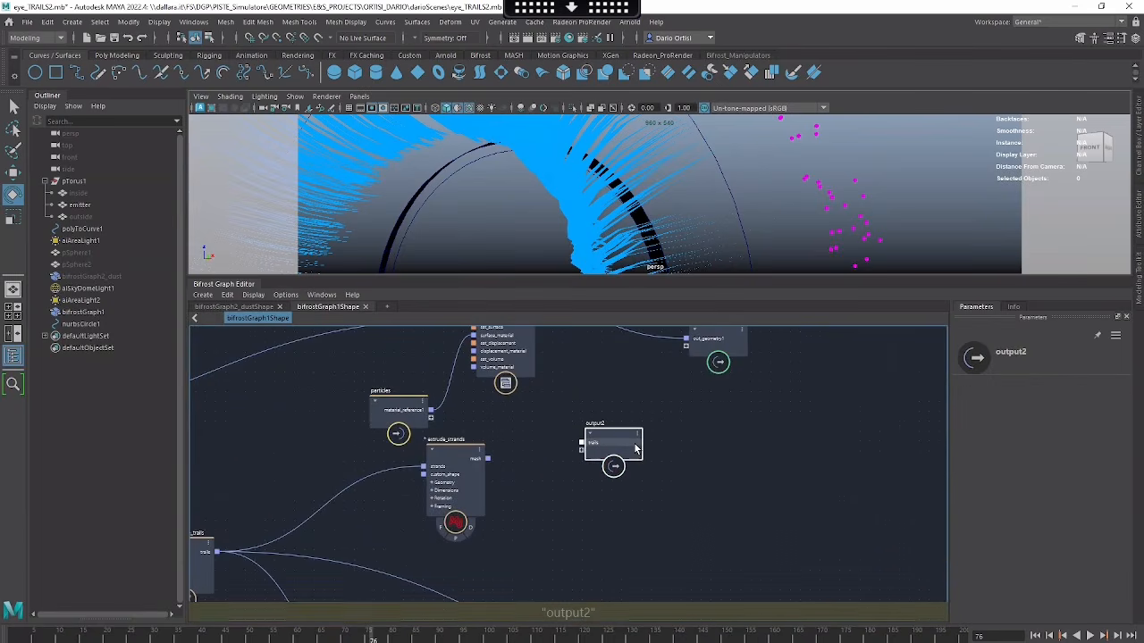
key(Delete)
alt+right_drag(711, 479, 604, 458)
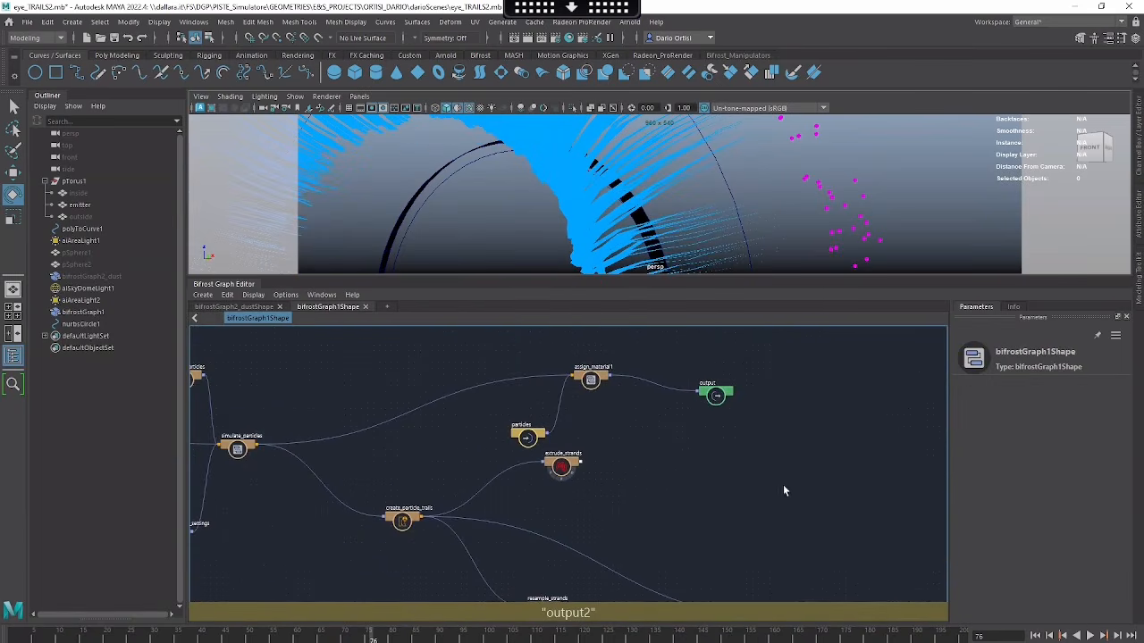
Step: Rewind the simulation to frame 1 and play it to frame 31
click(1035, 635)
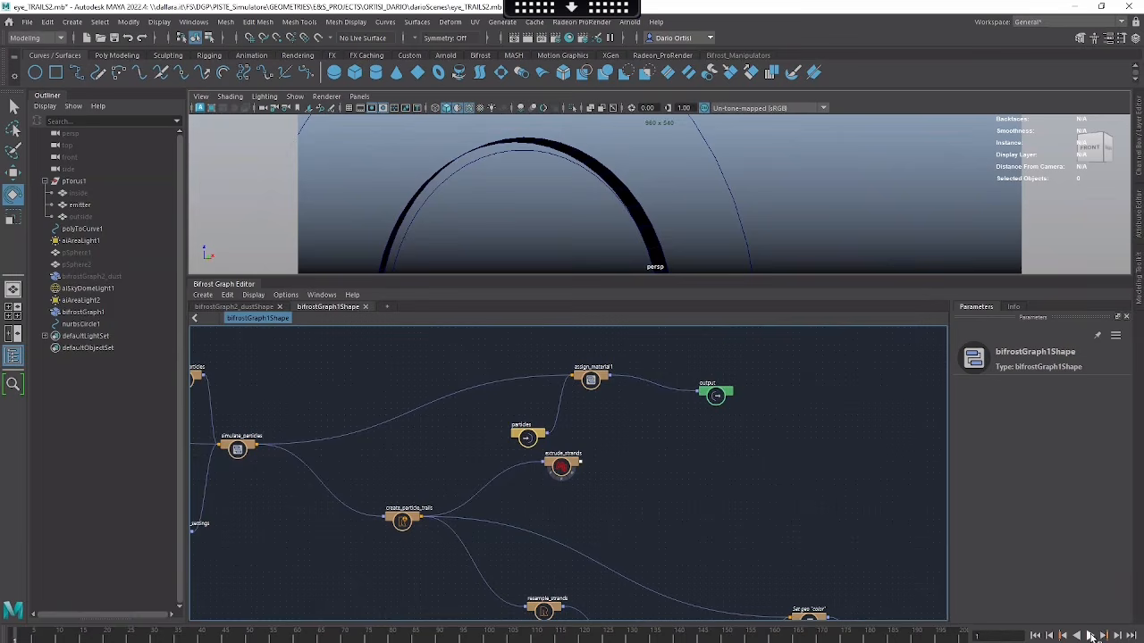
click(1090, 635)
click(1091, 635)
Step: Show the outside mesh under pTorus1 and hide the emitter mesh
click(80, 217)
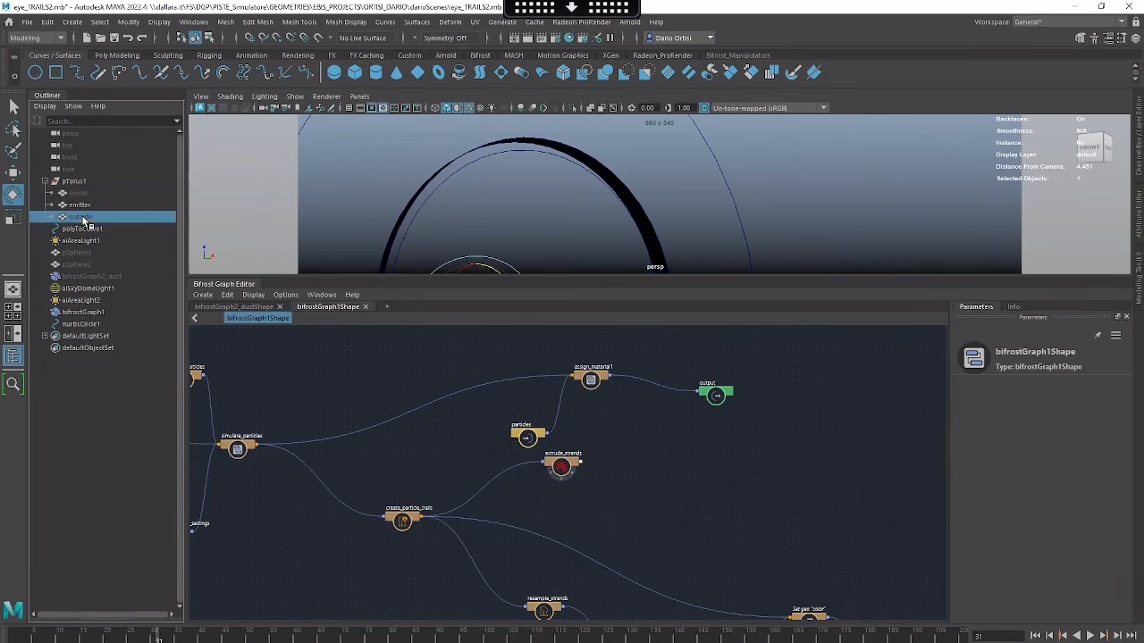
click(84, 208)
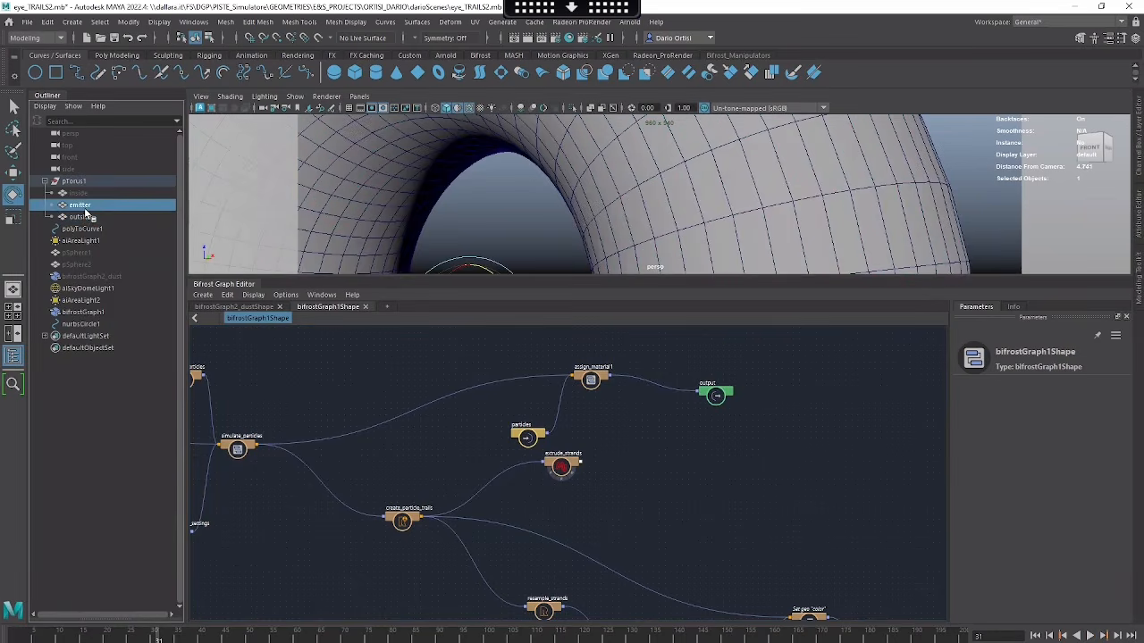
alt+right_drag(654, 198, 473, 156)
Step: Recall a bookmarked camera view in an enlarged viewport and play the simulation on to frame 115
click(201, 95)
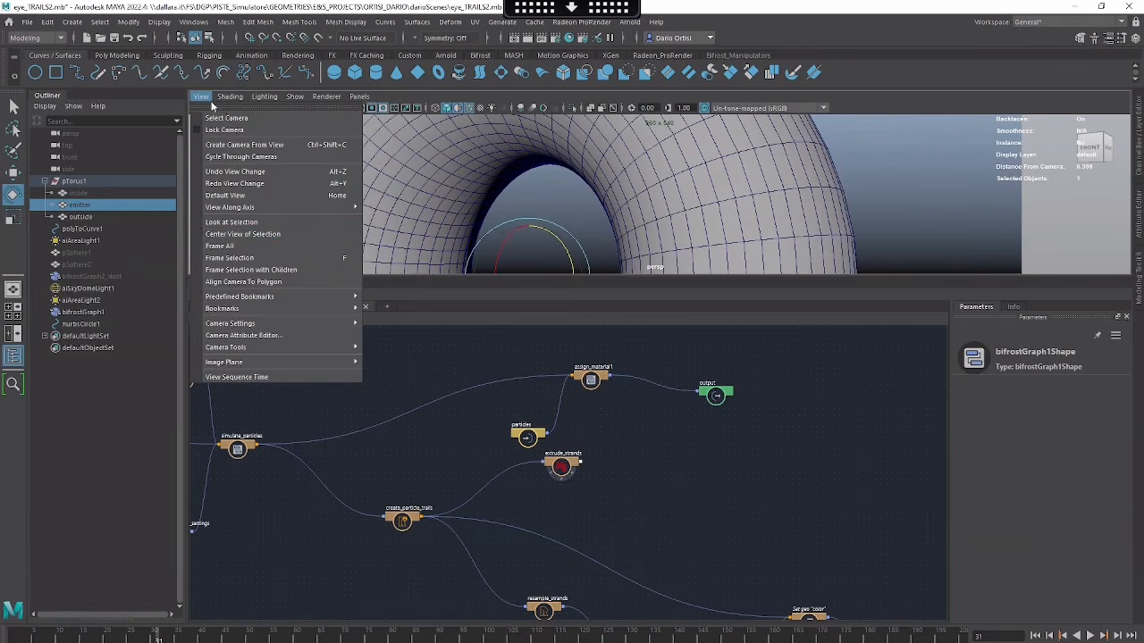
mouse_move(344, 309)
click(396, 308)
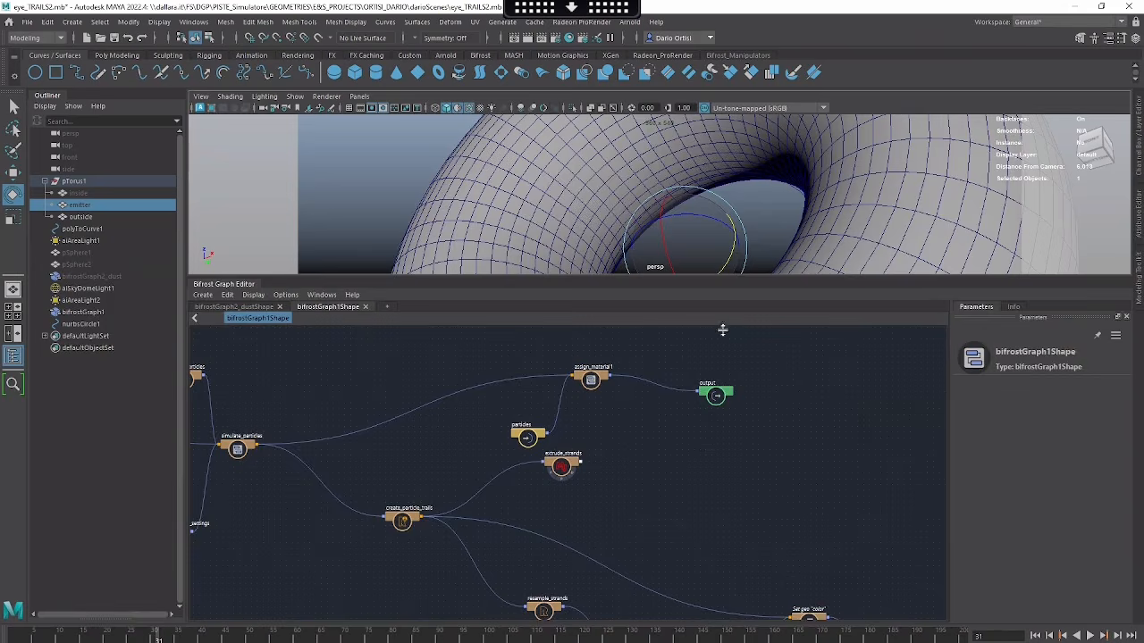
drag(722, 330, 722, 482)
click(1090, 635)
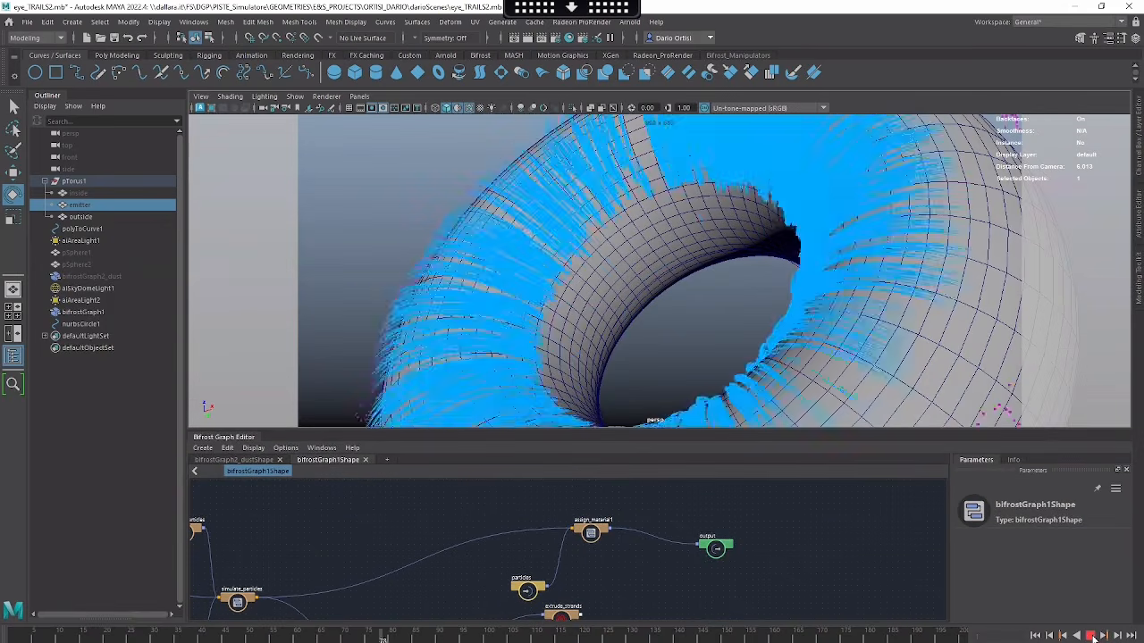
click(1090, 635)
Step: Inspect the outside mesh's aiStandardSurface3 material, covering its Specular, Transmission and Coat settings
click(689, 151)
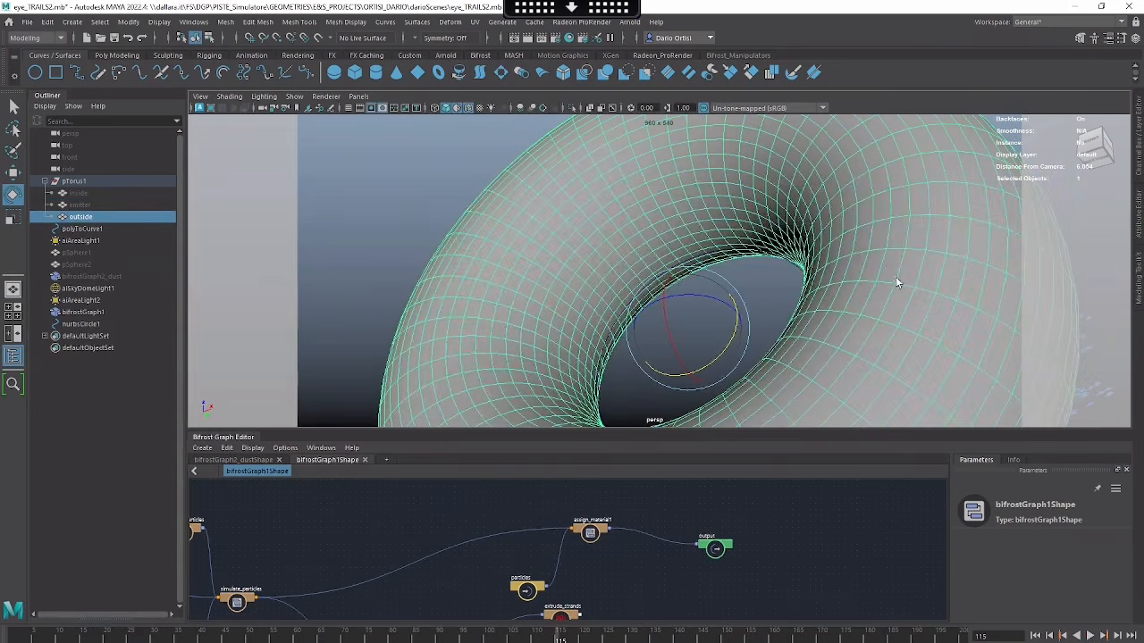
key(ctrl+a)
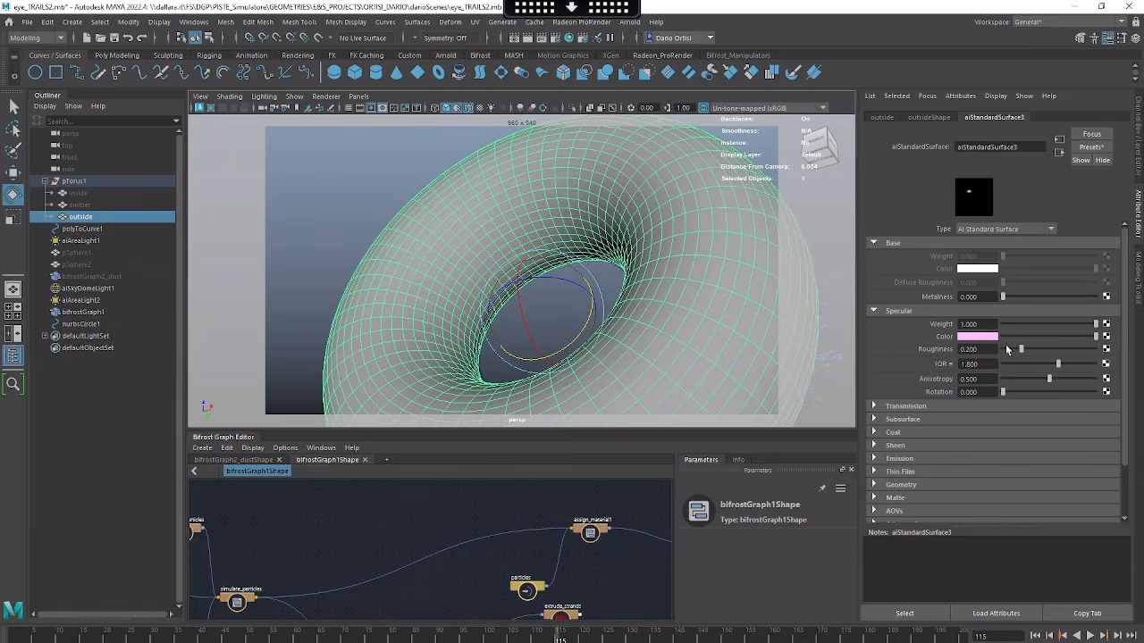
click(926, 407)
scroll(925, 405, down, 4)
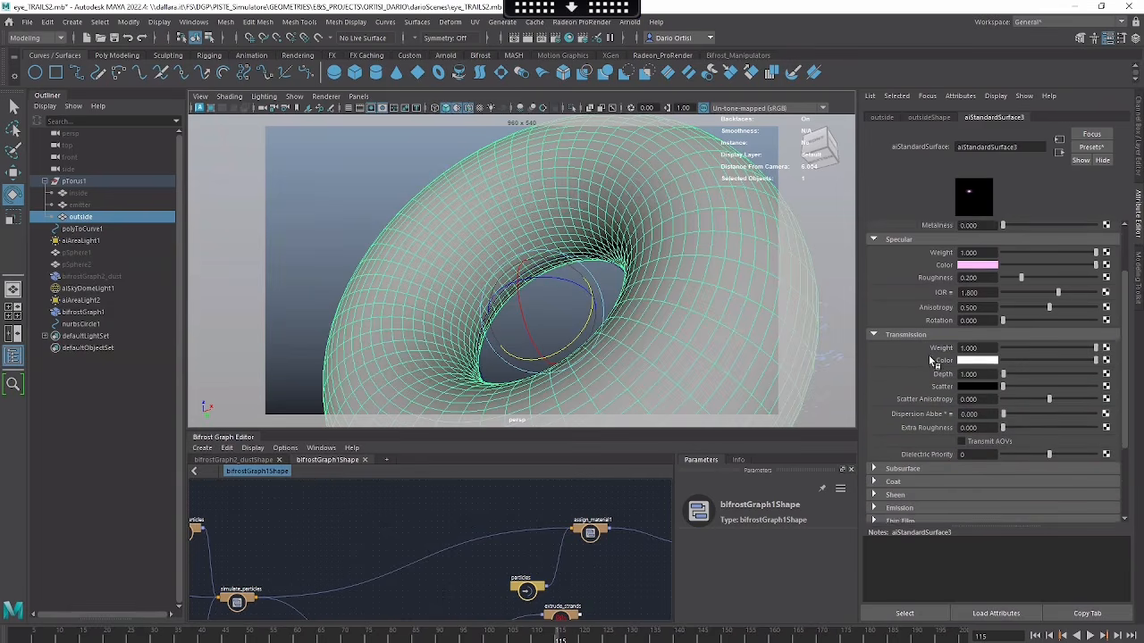
click(917, 409)
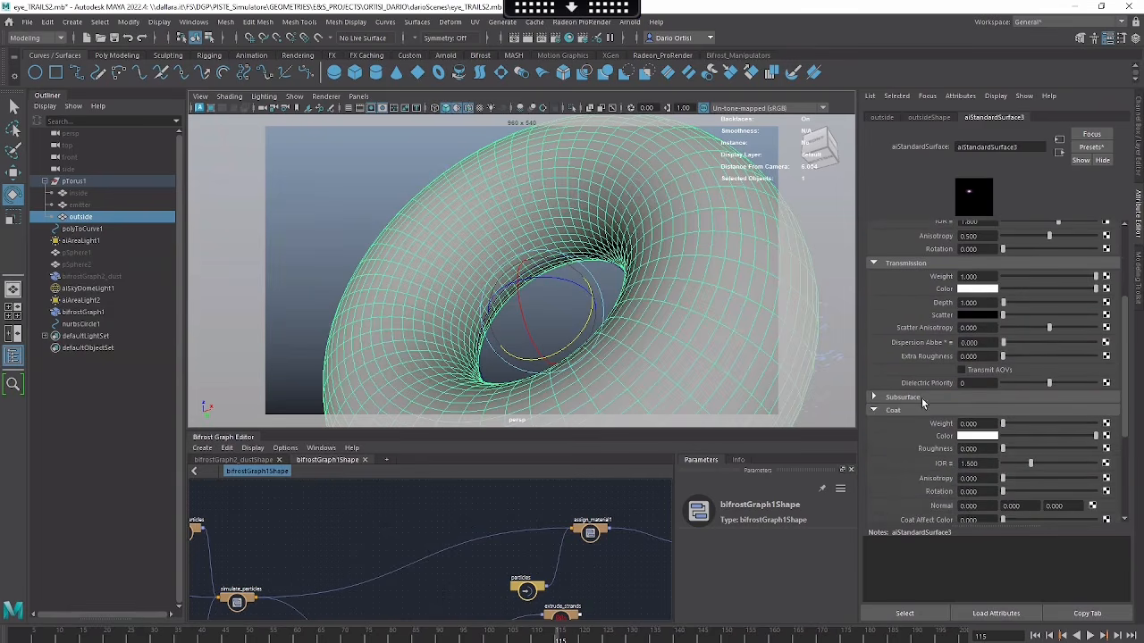
scroll(920, 395, down, 4)
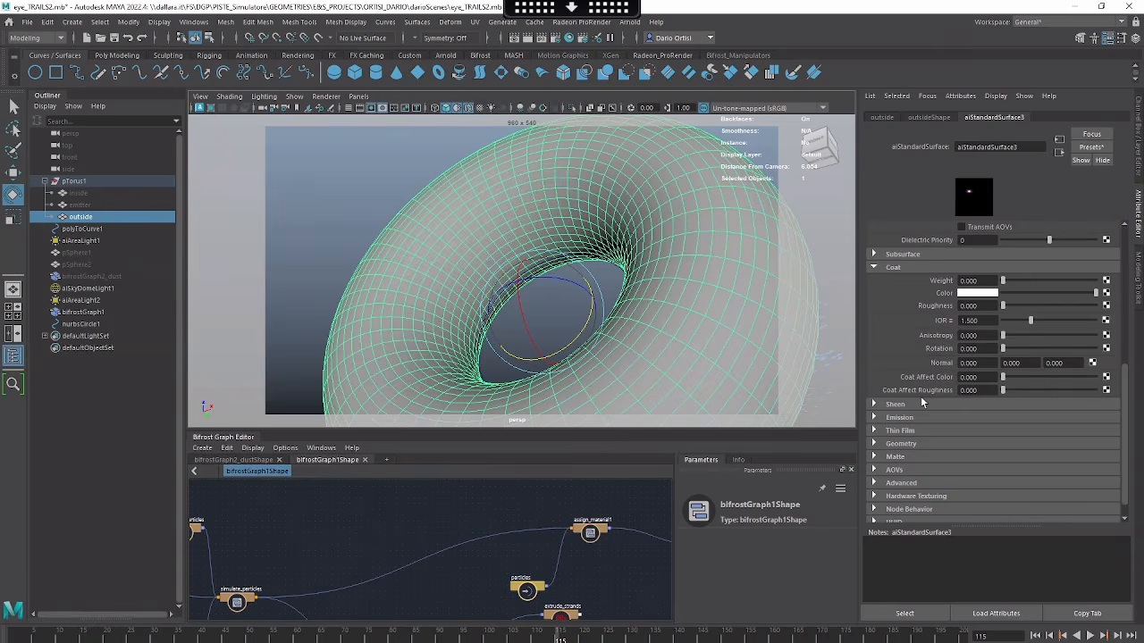
Step: Examine the Geometry settings of the outside mesh's material, and preview the current frame in the Arnold RenderView
click(920, 444)
scroll(929, 420, down, 2)
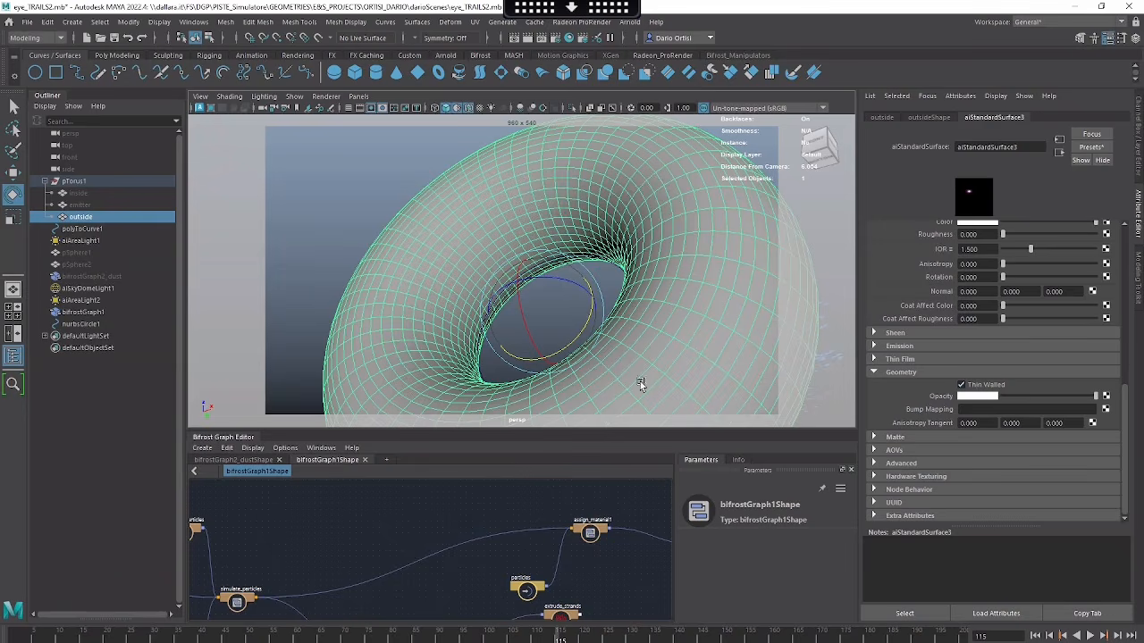
key(alt+Tab)
click(568, 125)
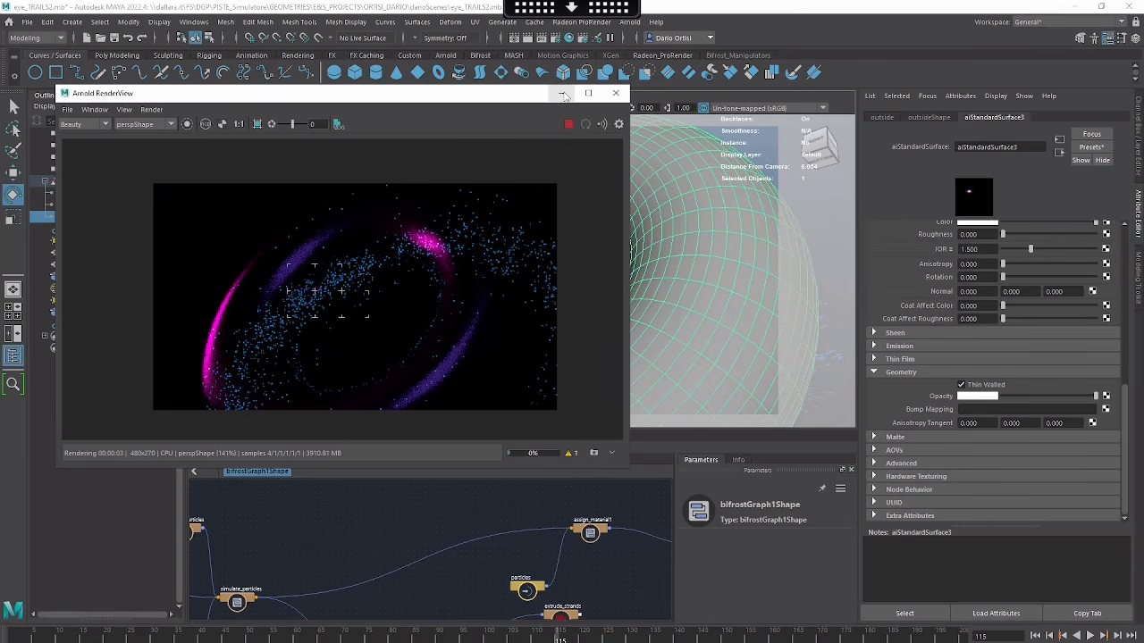
click(562, 94)
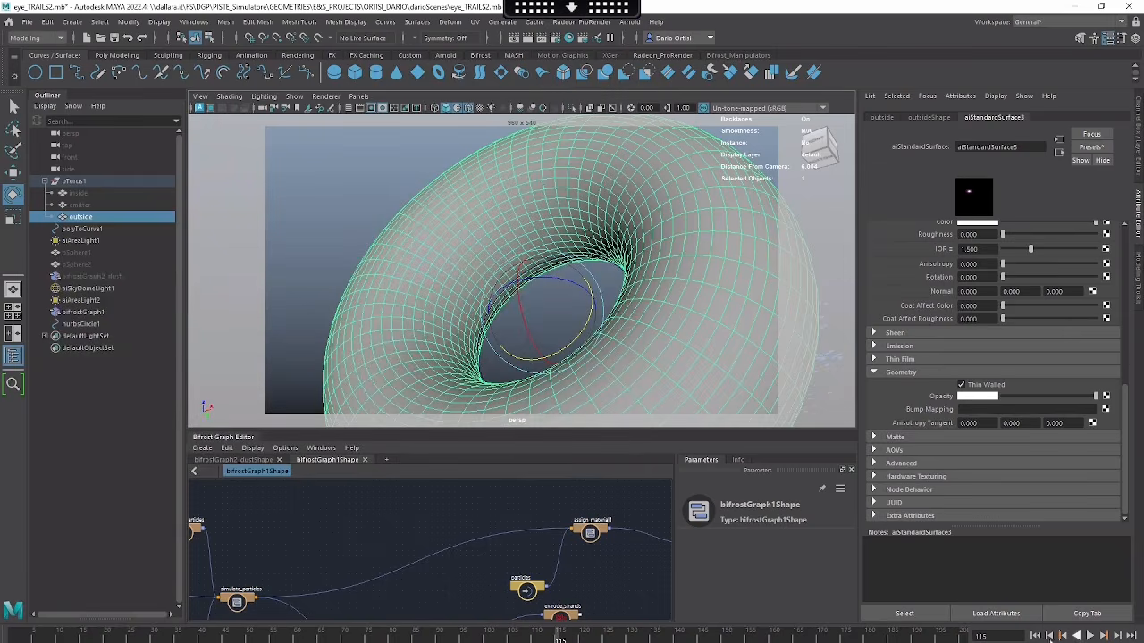
Step: Replay the simulation from the first frame to frame 69 and preview it in the Arnold RenderView
click(1036, 636)
click(1090, 635)
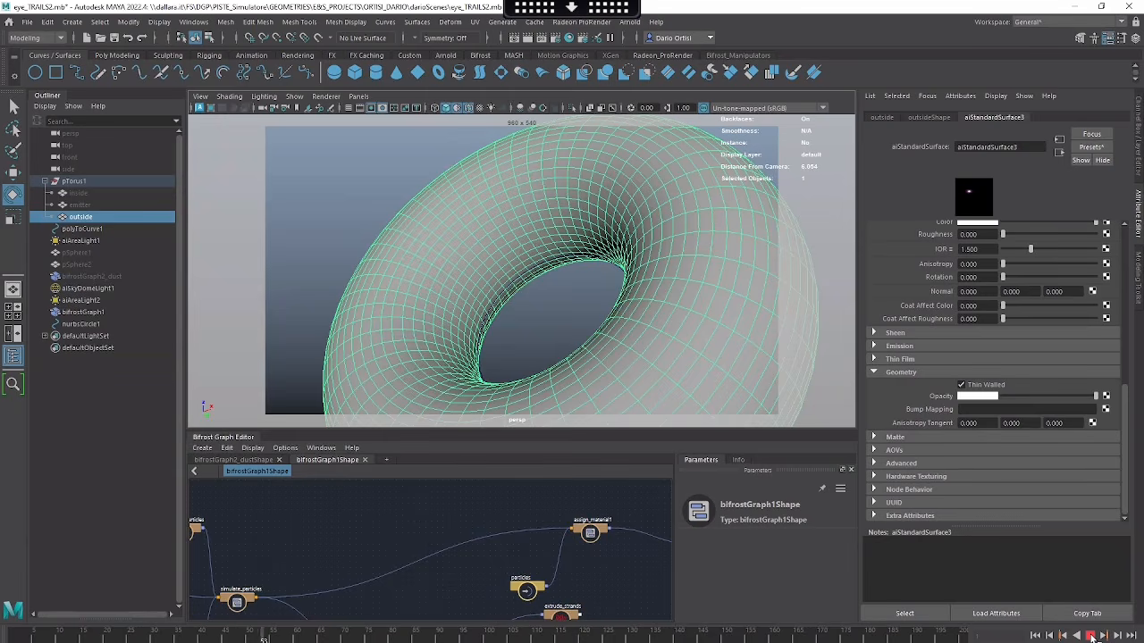
click(1089, 635)
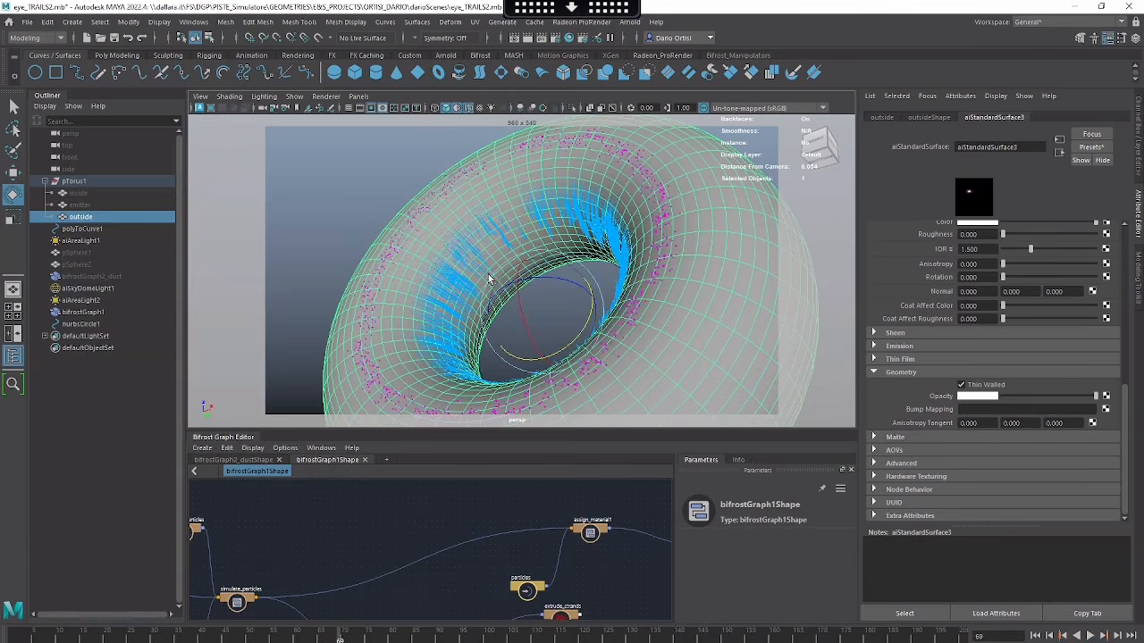
key(alt+Tab)
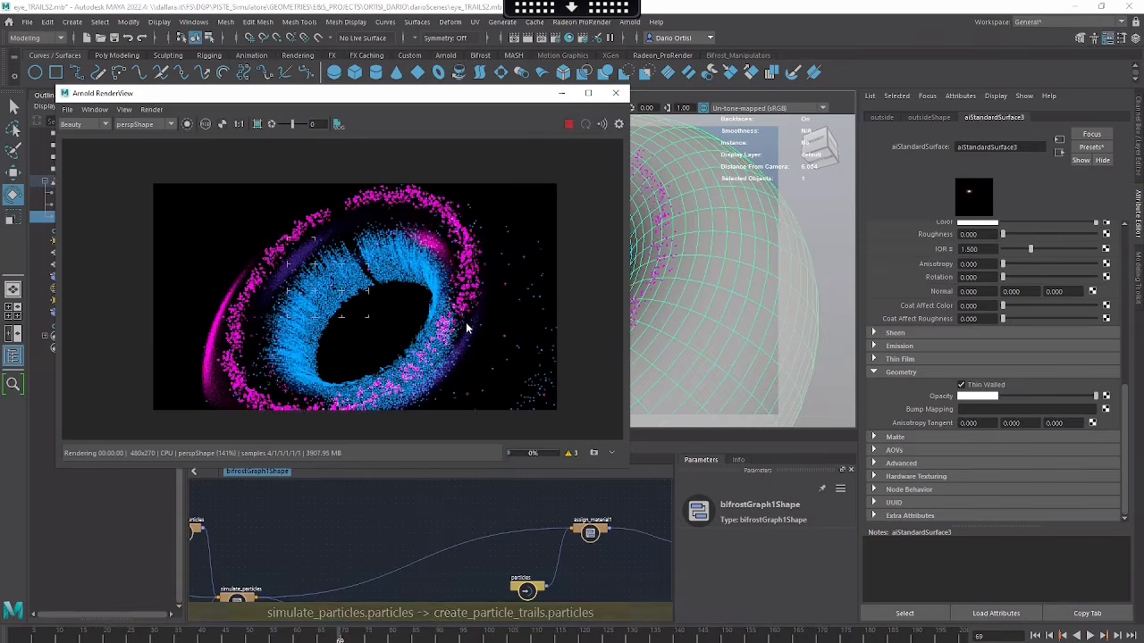
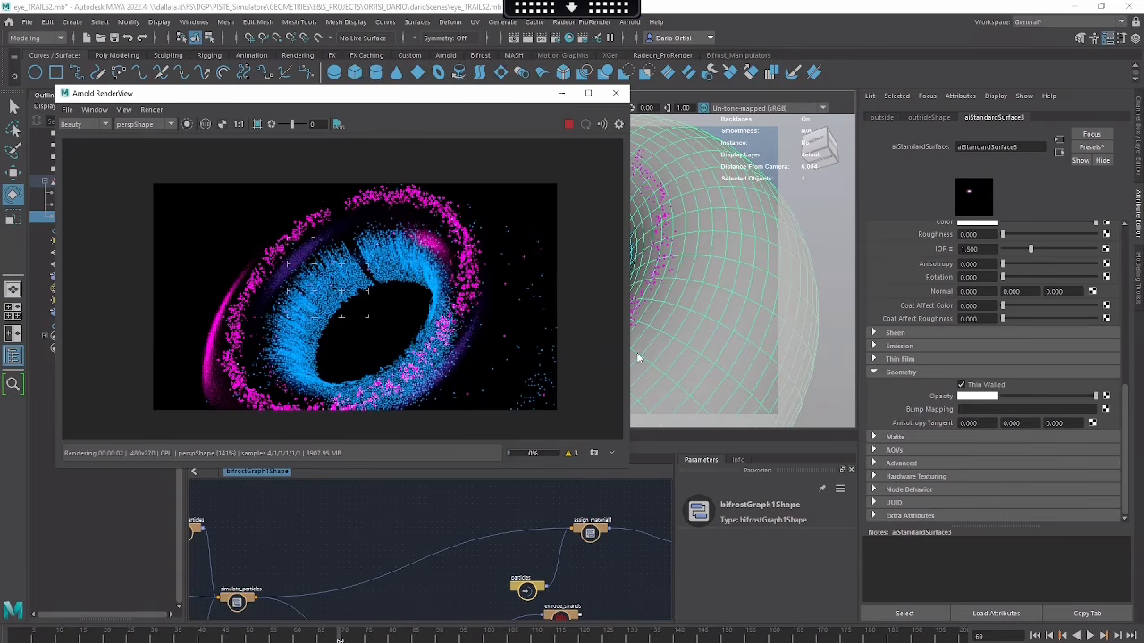
click(569, 126)
click(561, 93)
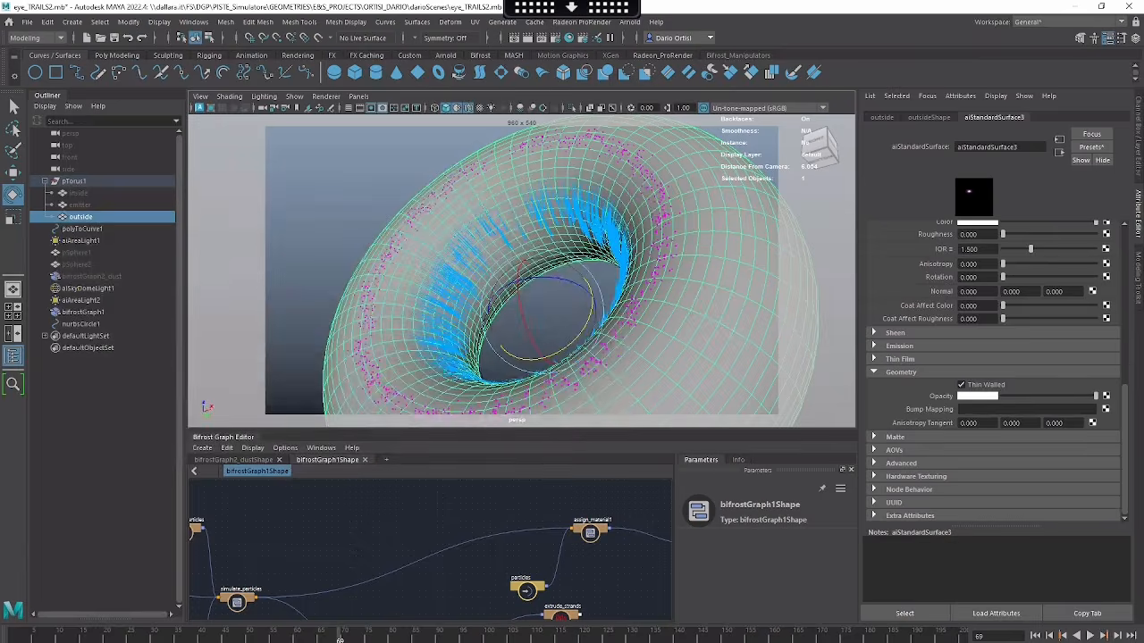
Step: Play the simulation on to frame 84 and render that frame in the Arnold RenderView
click(1090, 636)
click(1090, 636)
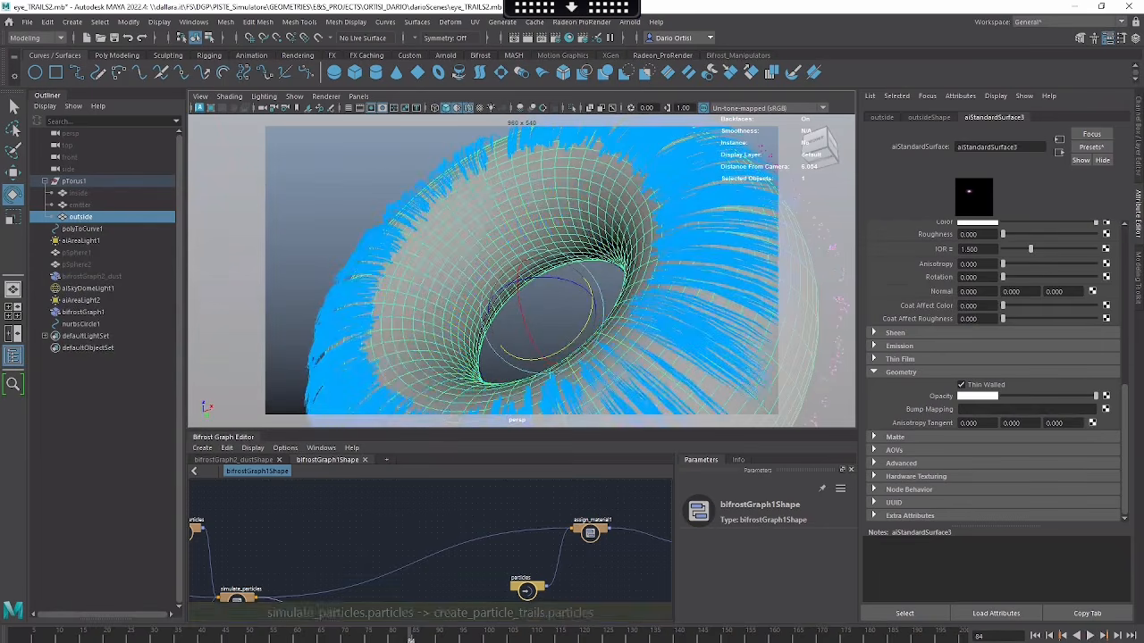
click(393, 641)
click(568, 124)
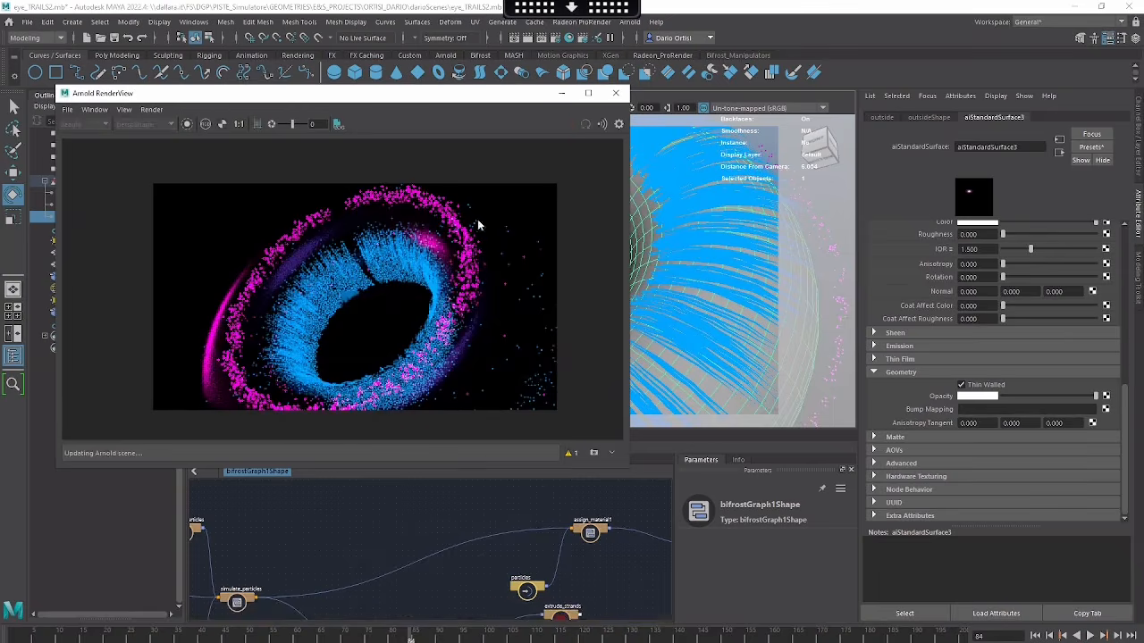
click(565, 125)
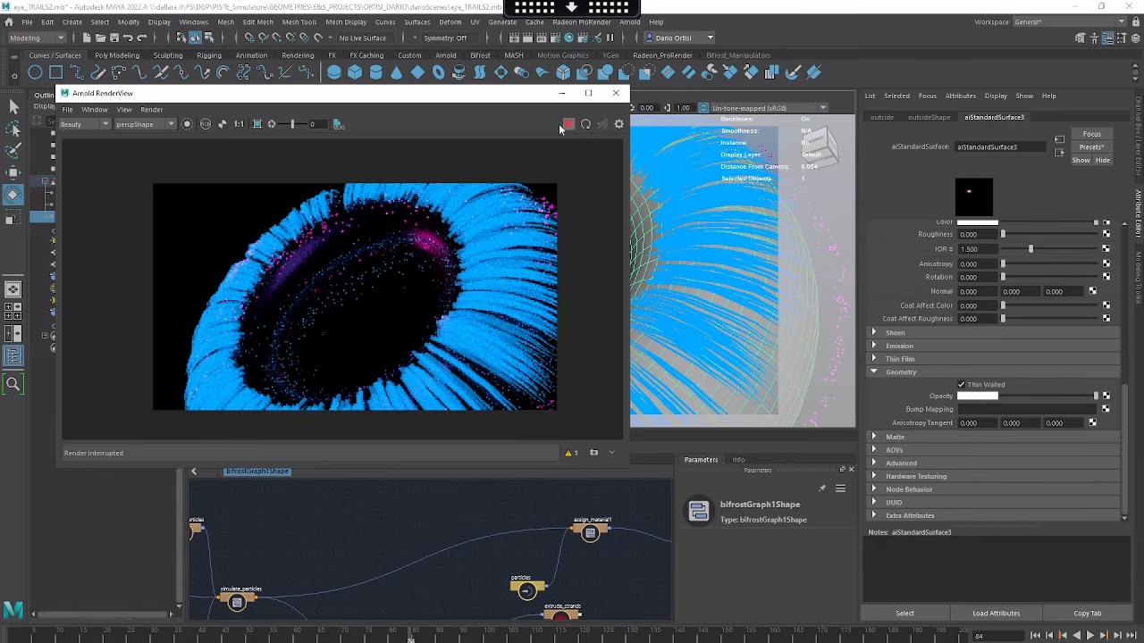
Step: Zoom into the rendered trails and set the Default Size of the set_strands_shape node to 0.02
click(594, 537)
middle_drag(616, 596, 617, 525)
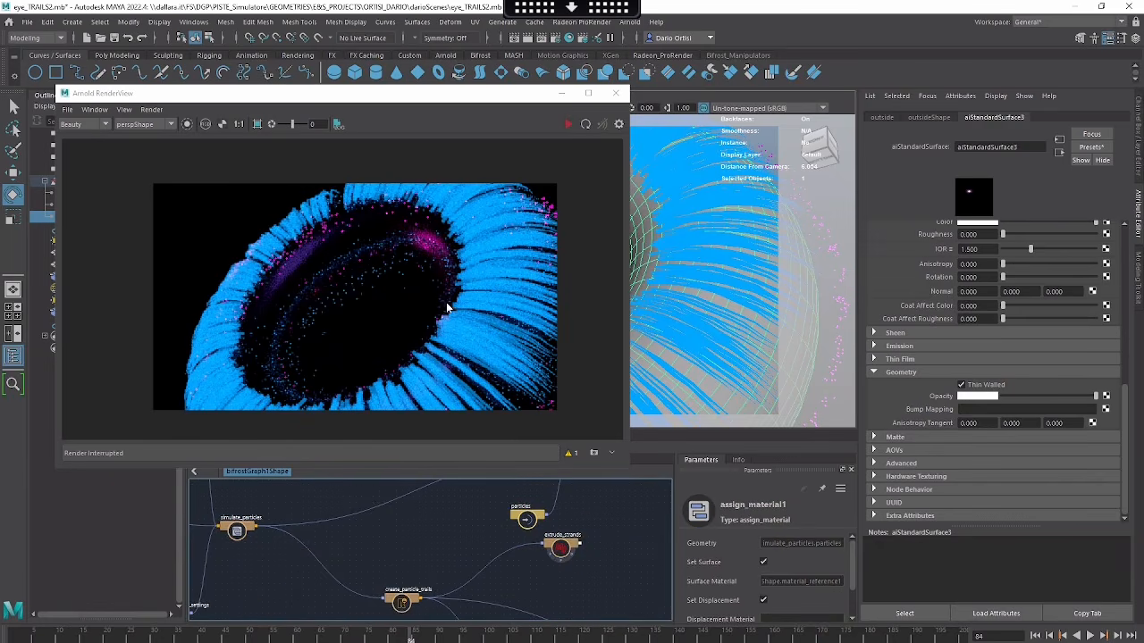
scroll(498, 322, up, 3)
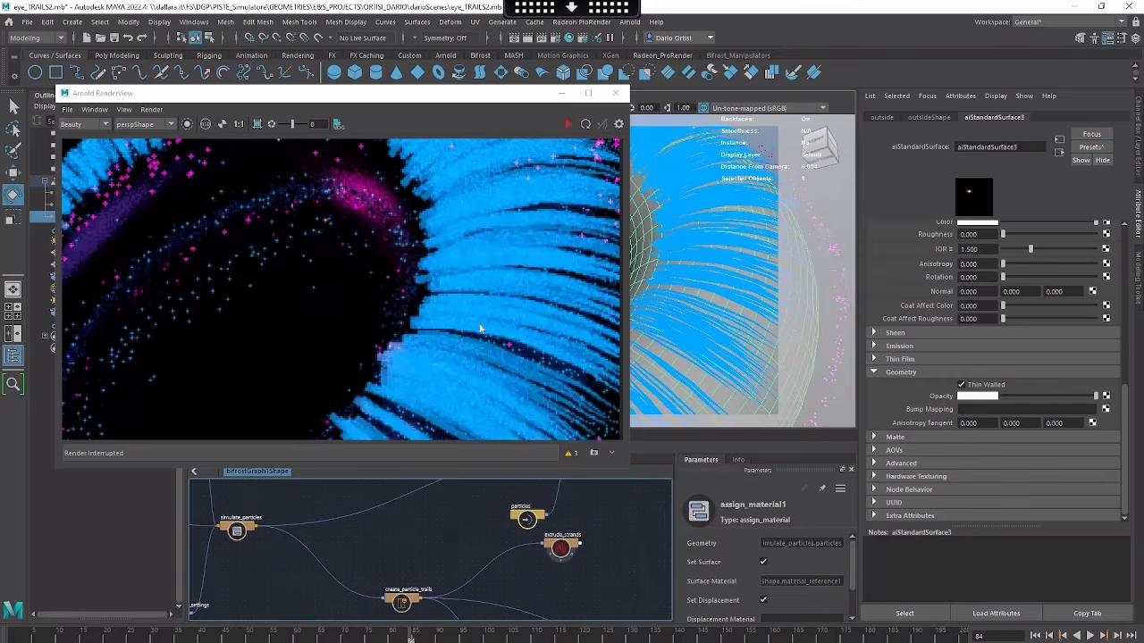
middle_drag(601, 495, 632, 443)
middle_drag(604, 560, 384, 482)
middle_drag(483, 516, 422, 502)
middle_drag(543, 527, 411, 529)
click(412, 536)
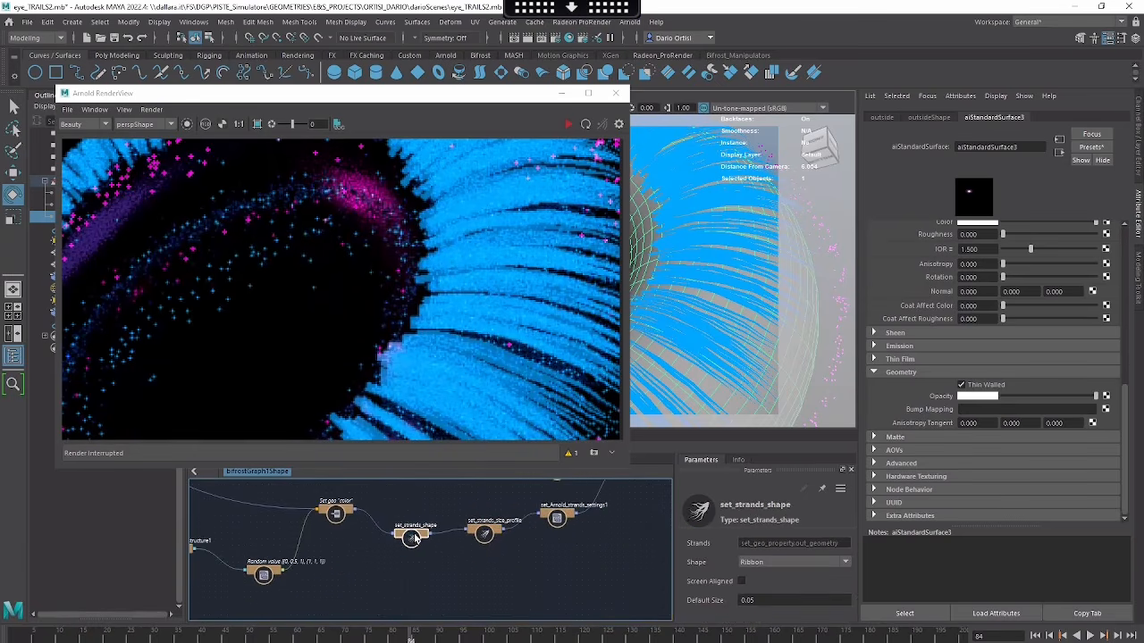
click(753, 600)
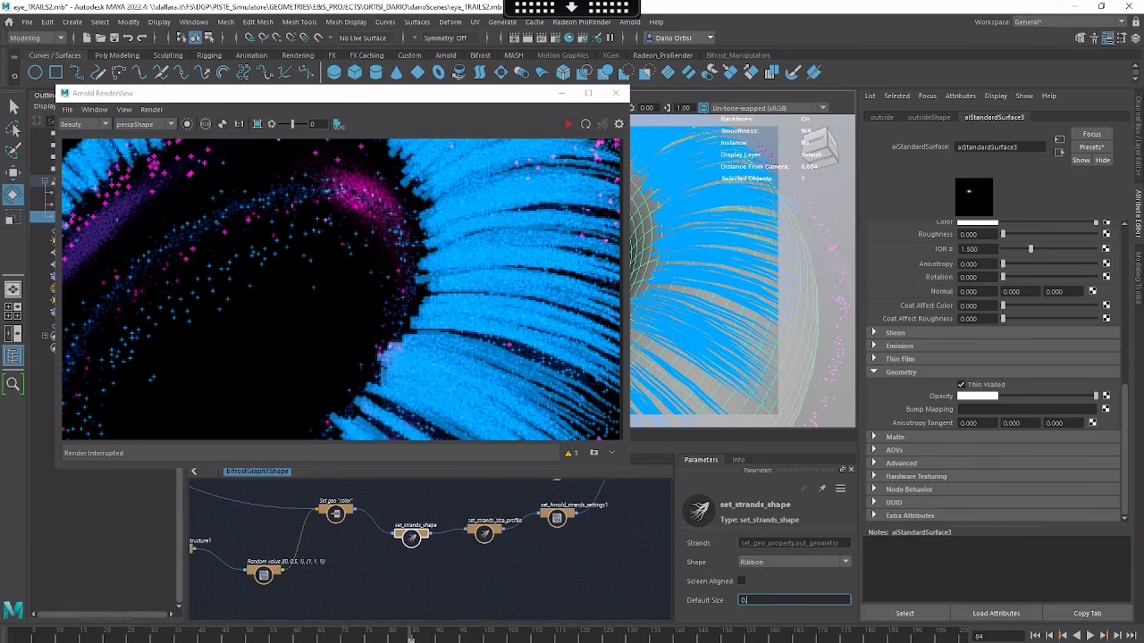
key(Return)
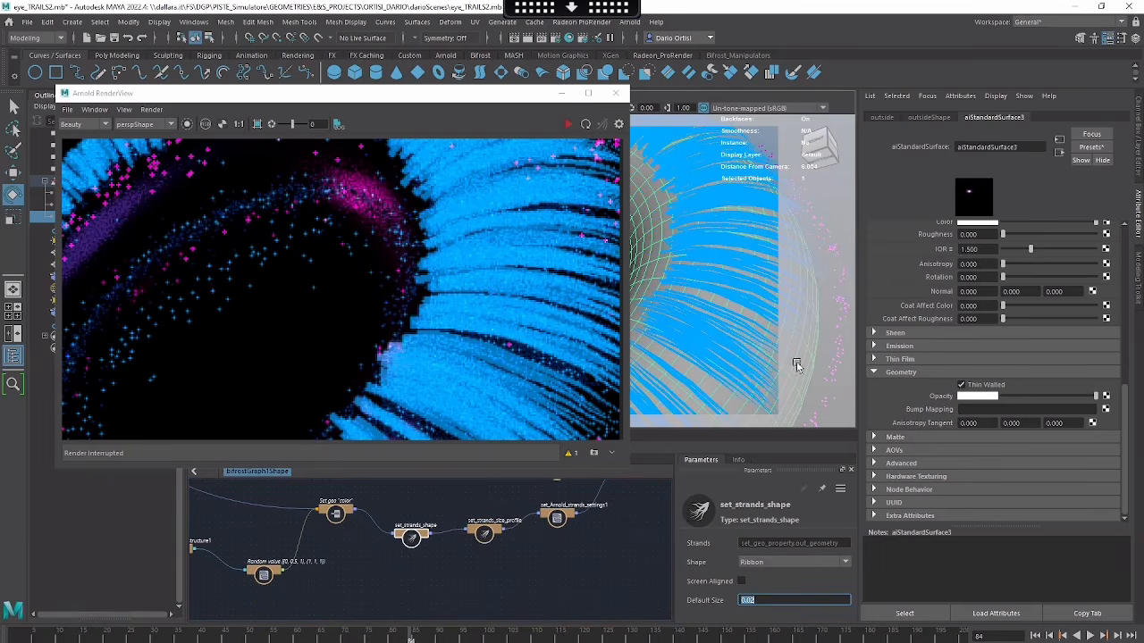
Step: Replay the simulation from the start to frame 77 and render the thinner strands in the Arnold RenderView
click(561, 93)
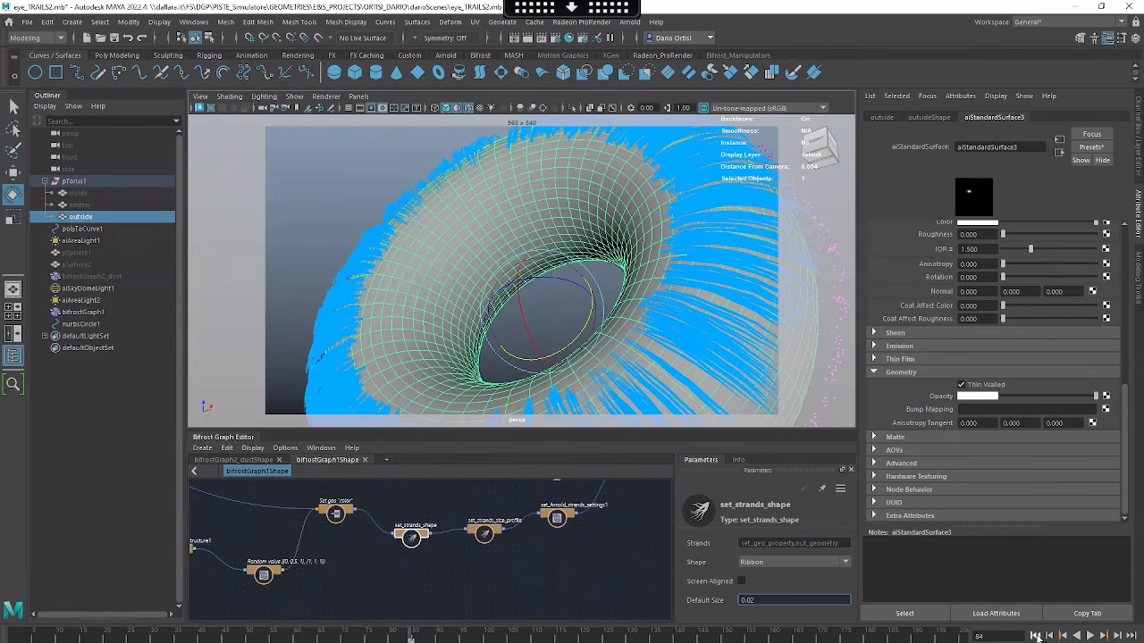
click(1095, 635)
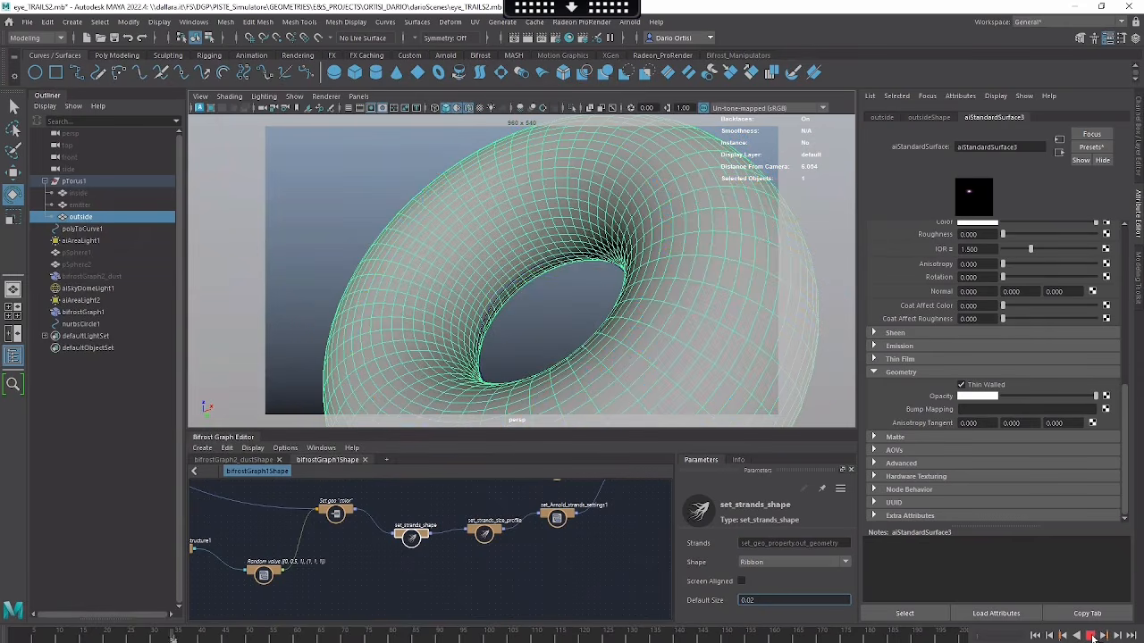
click(1092, 637)
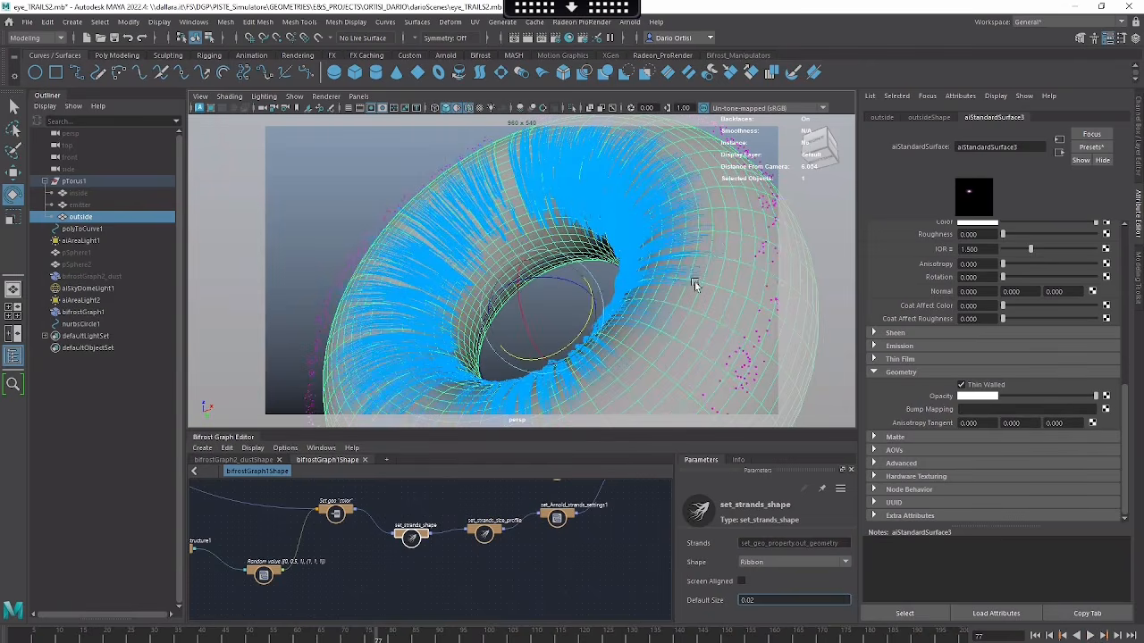
key(alt+Tab)
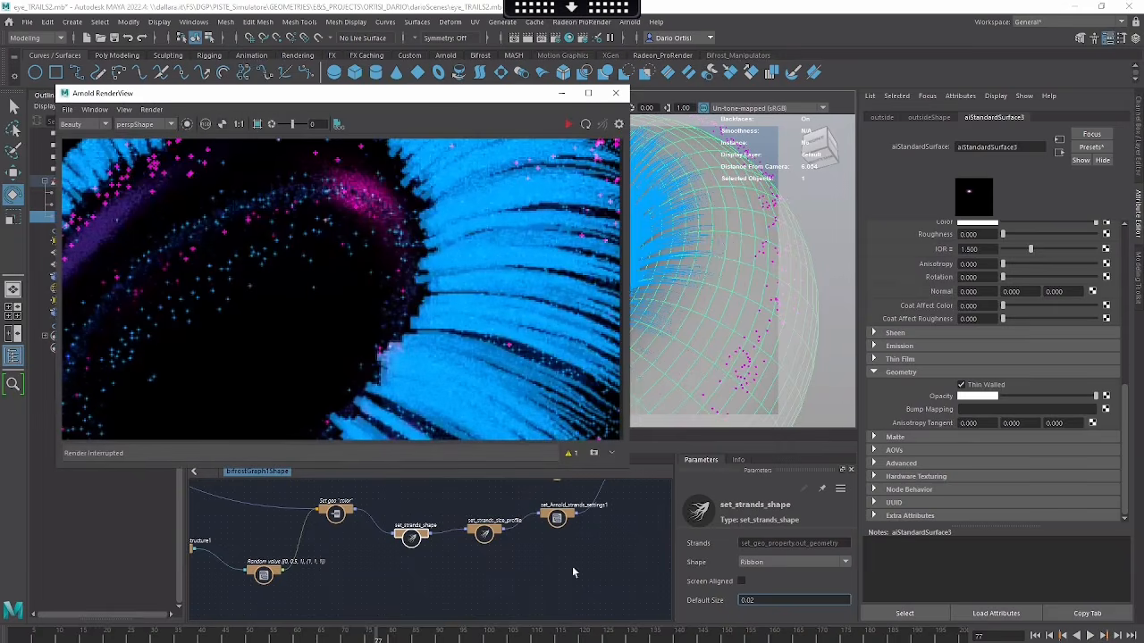
click(568, 123)
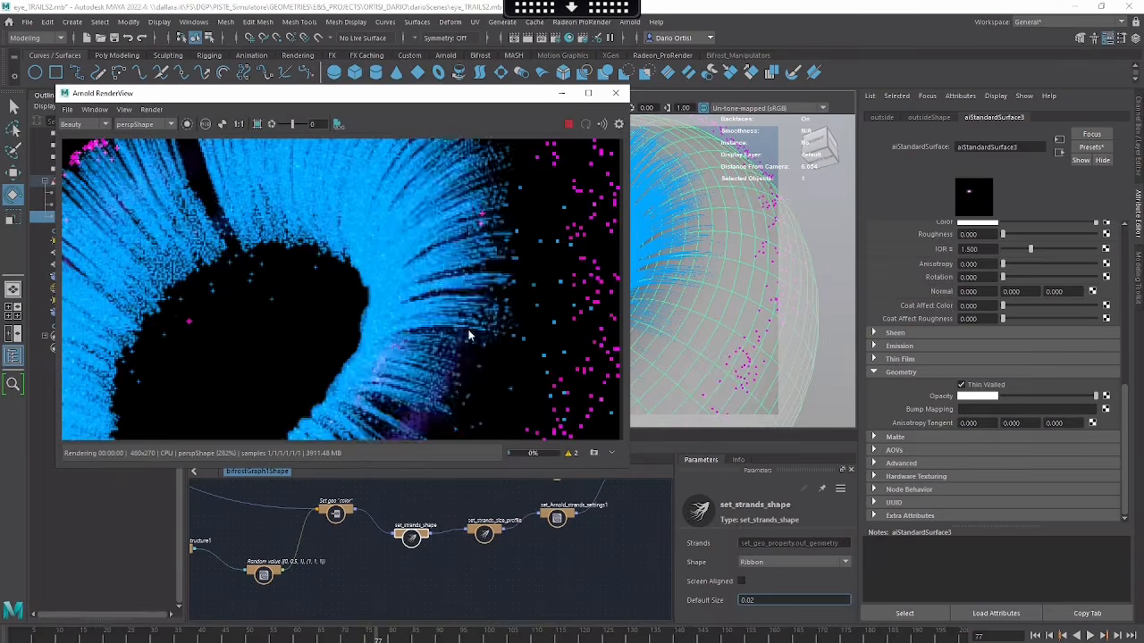
scroll(527, 317, down, 2)
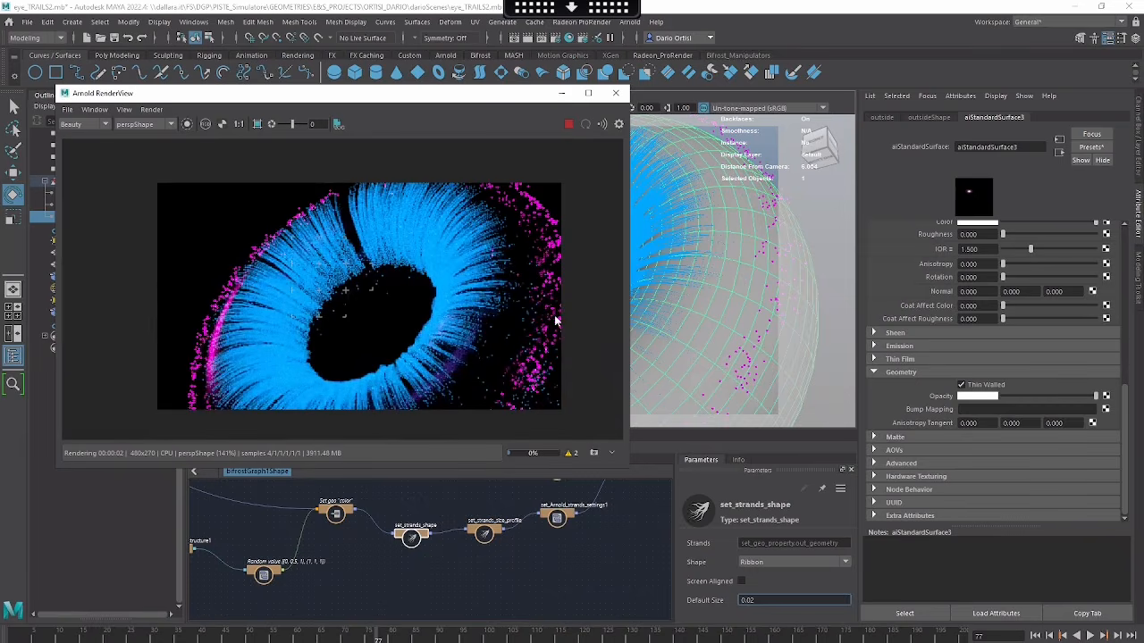
click(561, 93)
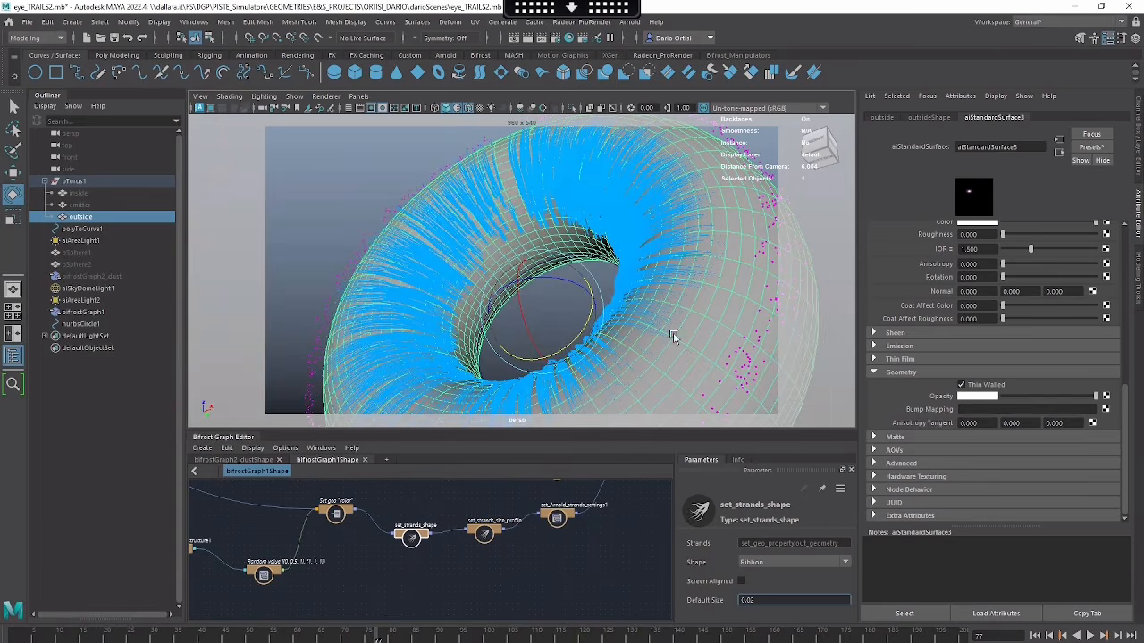
Step: Open the Render Settings and examine the attributes and placement of aiAreaLight1 around the torus
click(561, 41)
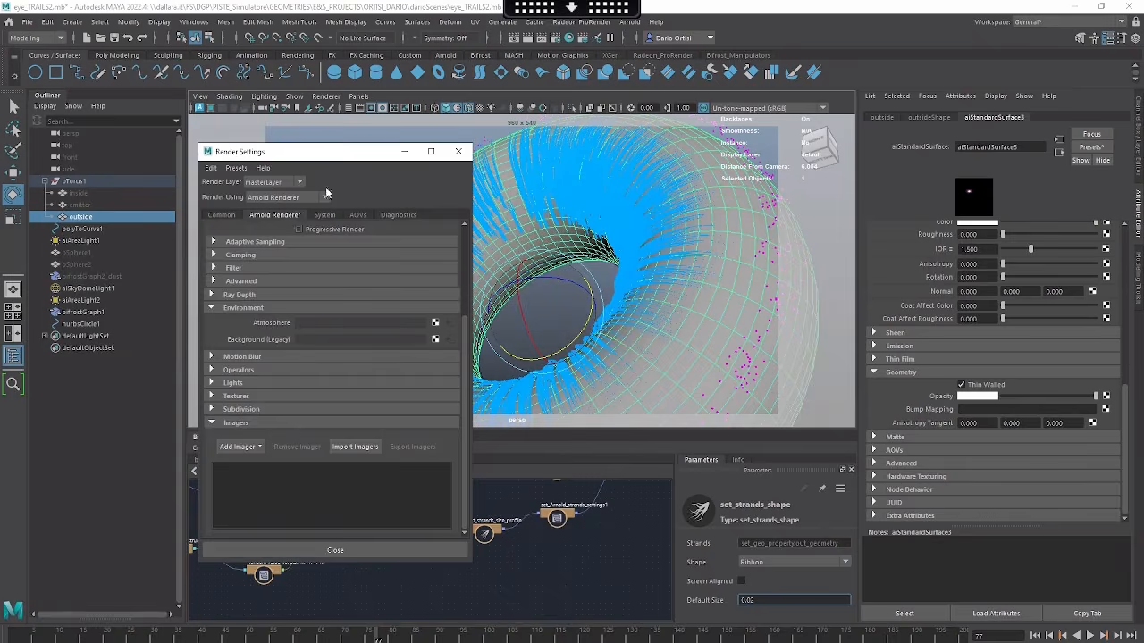
drag(303, 149, 700, 202)
click(98, 243)
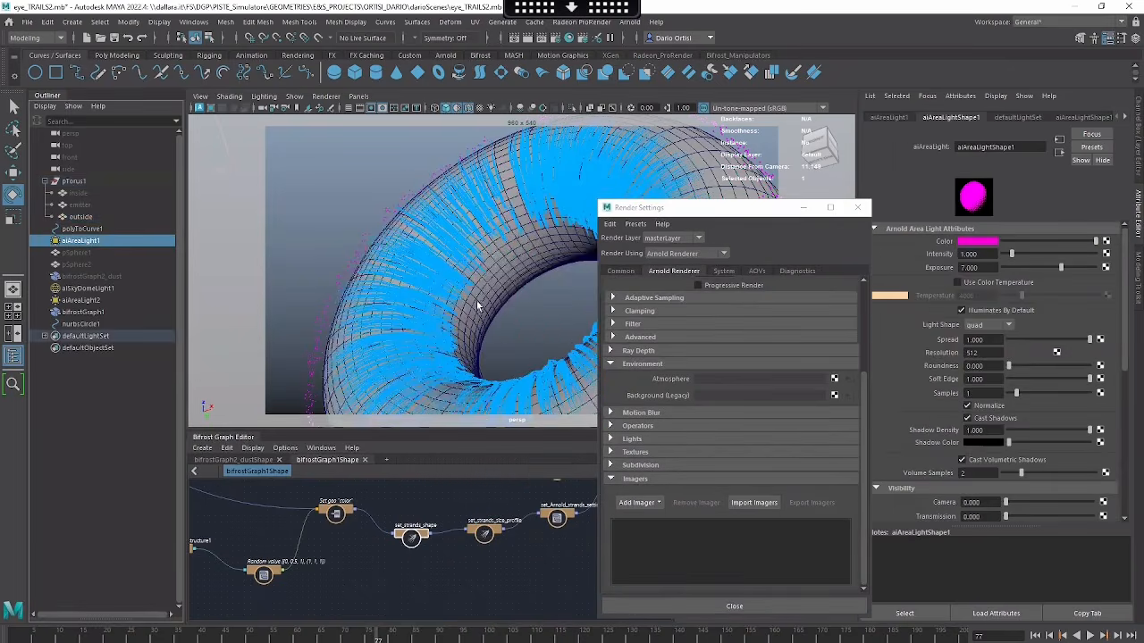
scroll(335, 225, down, 5)
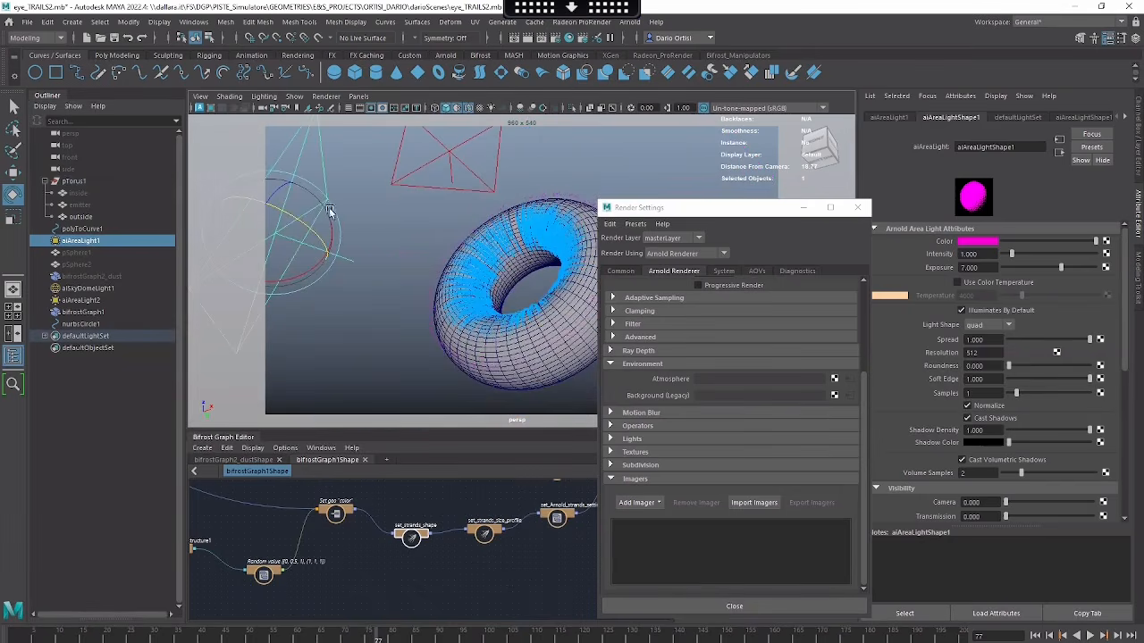
Step: Inspect aiSkyDomeLight1 and the ramp connected to its color, keeping the Render Settings out of the way
click(100, 289)
drag(697, 207, 547, 240)
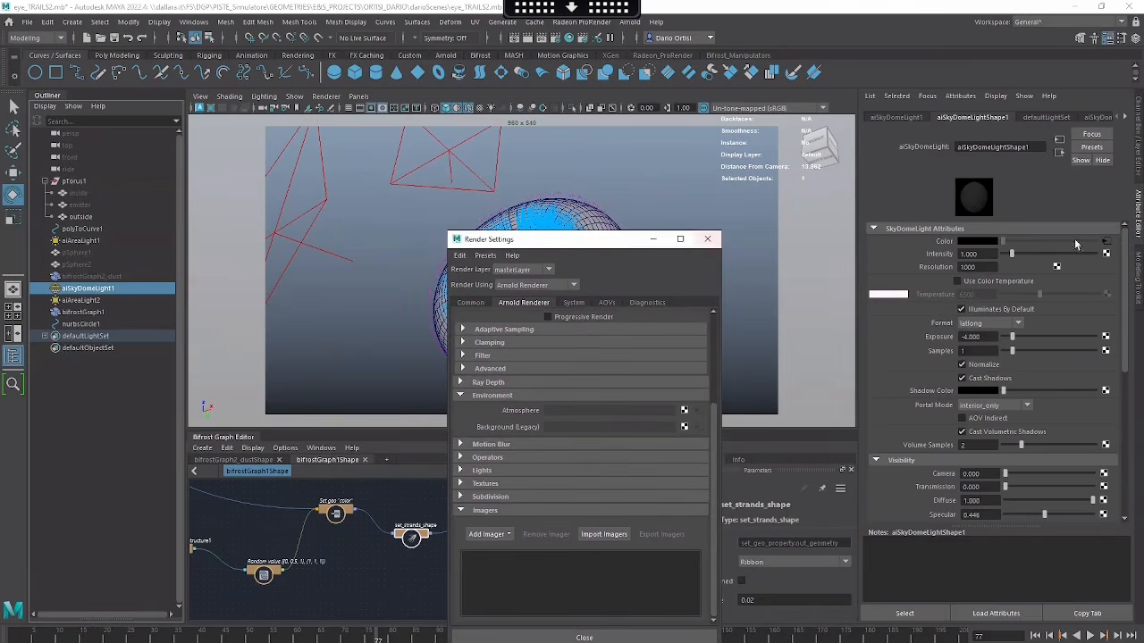
click(1107, 243)
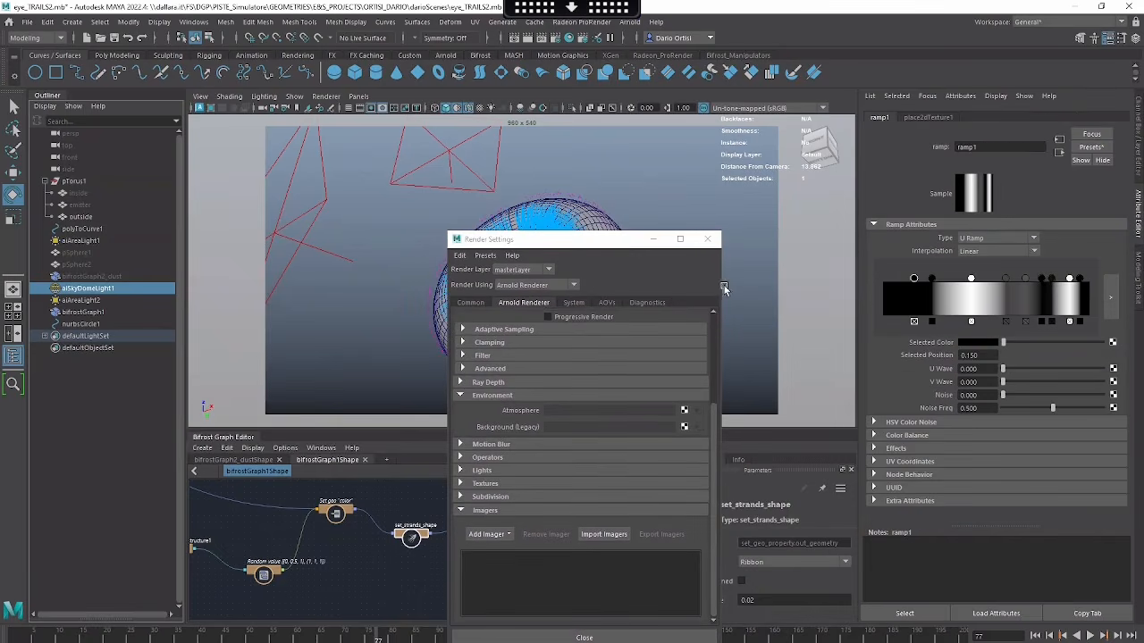
click(660, 240)
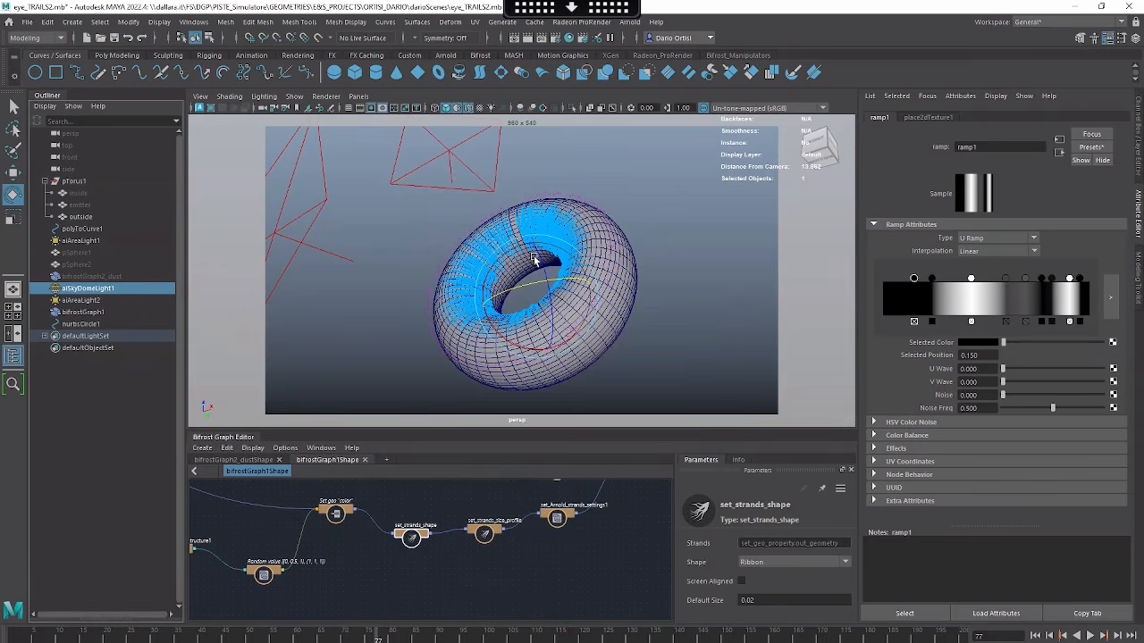
Step: Assign the existing aiAtmosphereVolume as the Atmosphere in the Arnold environment settings and bring up the Arnold RenderView
alt+right_drag(582, 312, 741, 344)
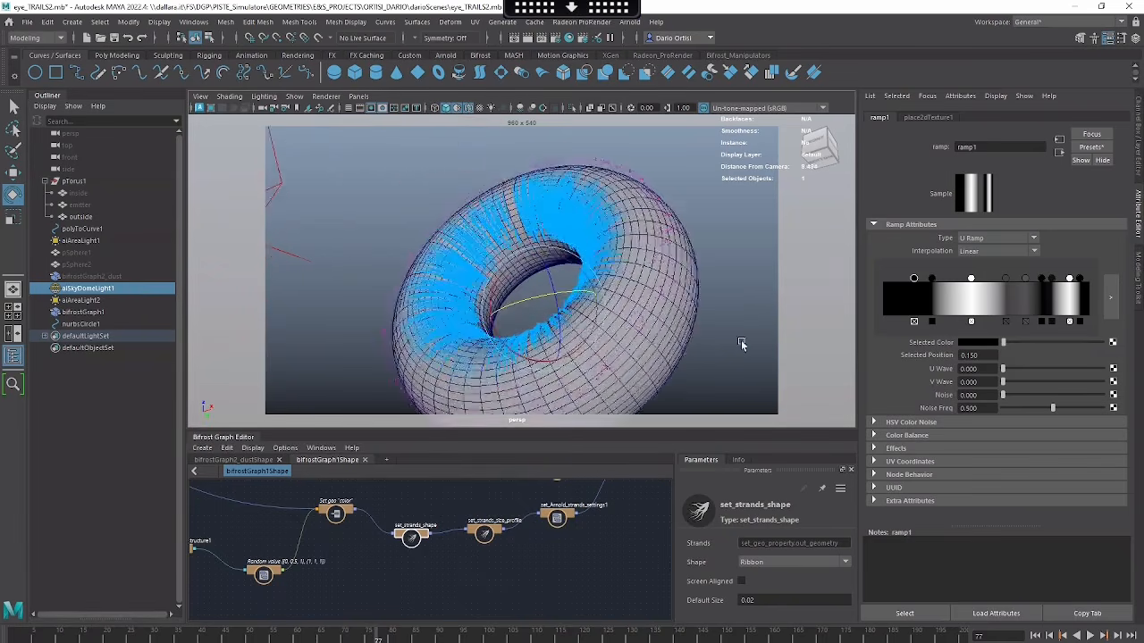
alt+drag(741, 344, 728, 313)
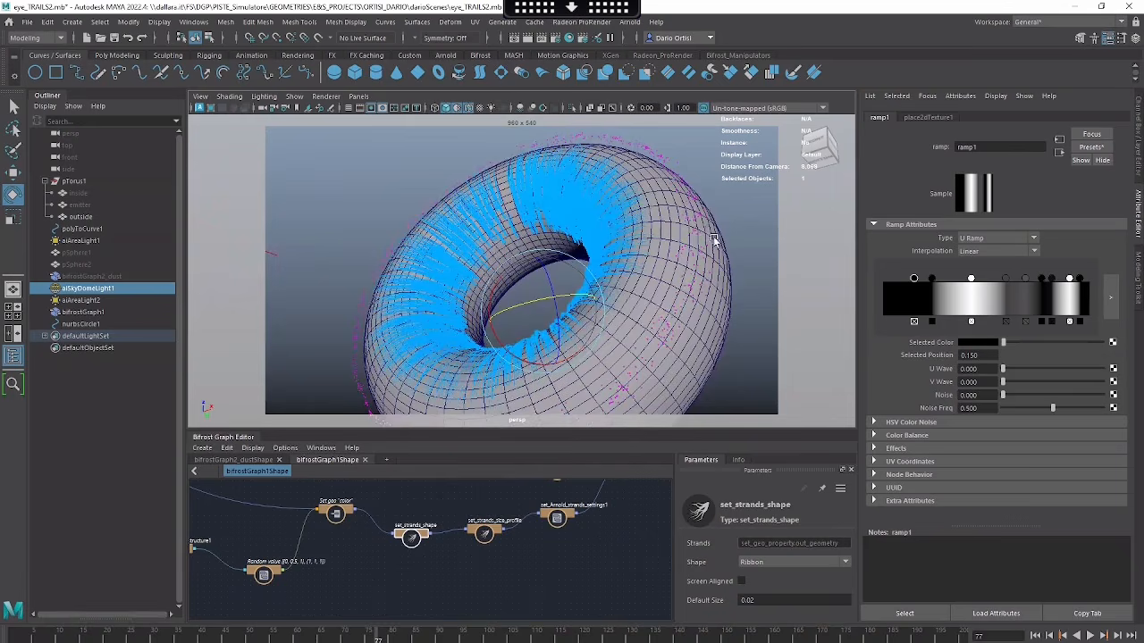
click(86, 641)
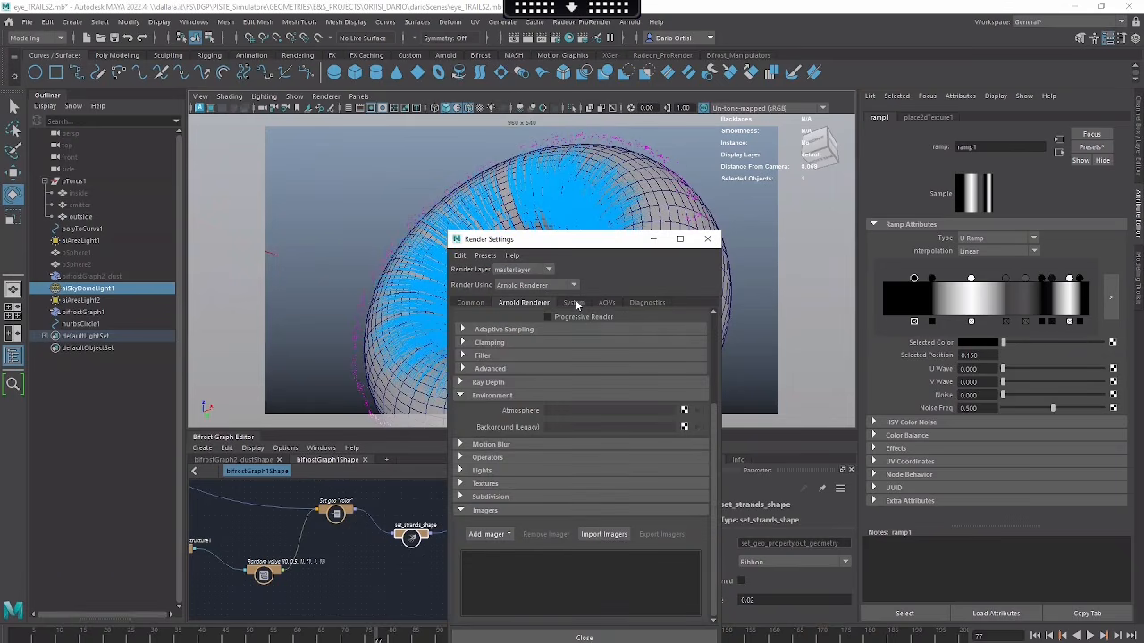
click(683, 411)
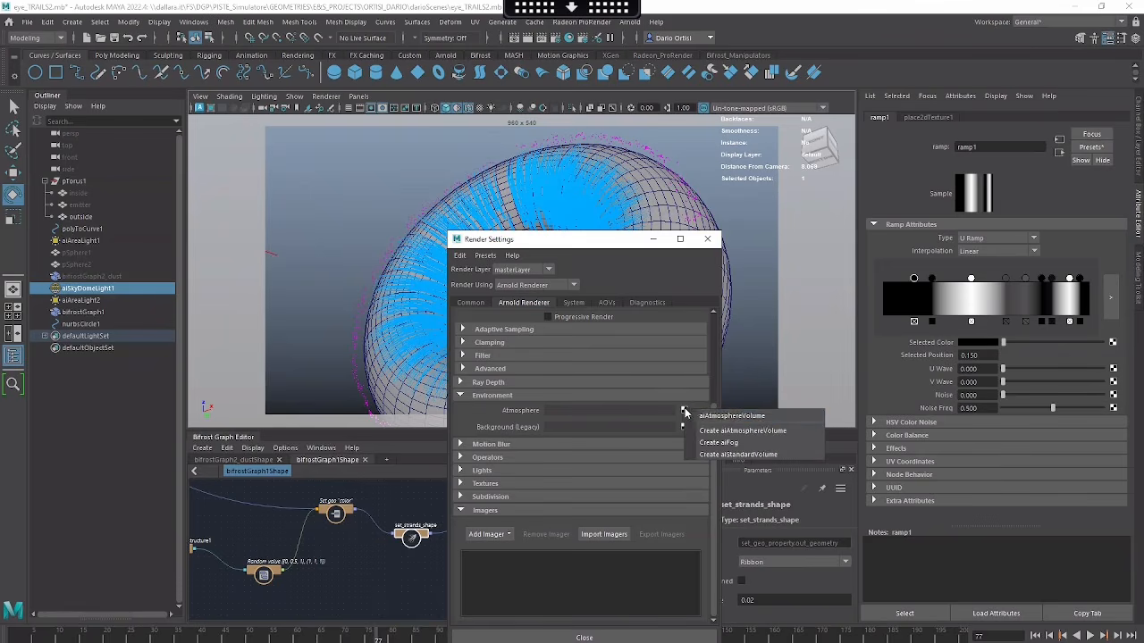
click(764, 414)
click(653, 239)
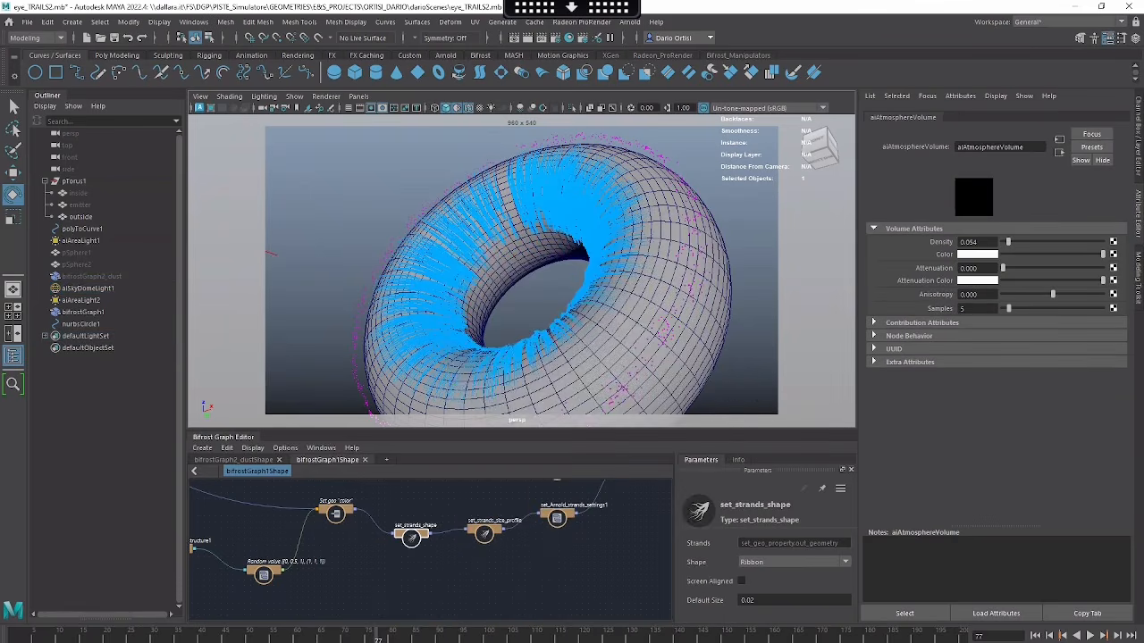
click(514, 642)
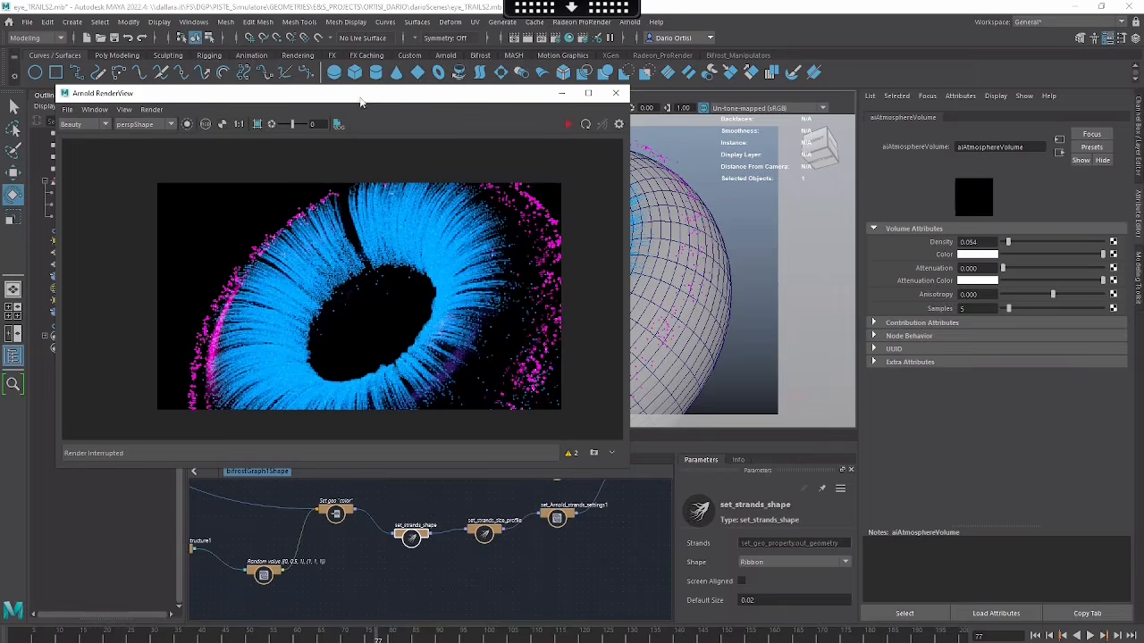
Step: Restore the bookmarked camera view of the eye and start the Arnold render with the atmosphere volume
drag(364, 100, 374, 242)
click(200, 95)
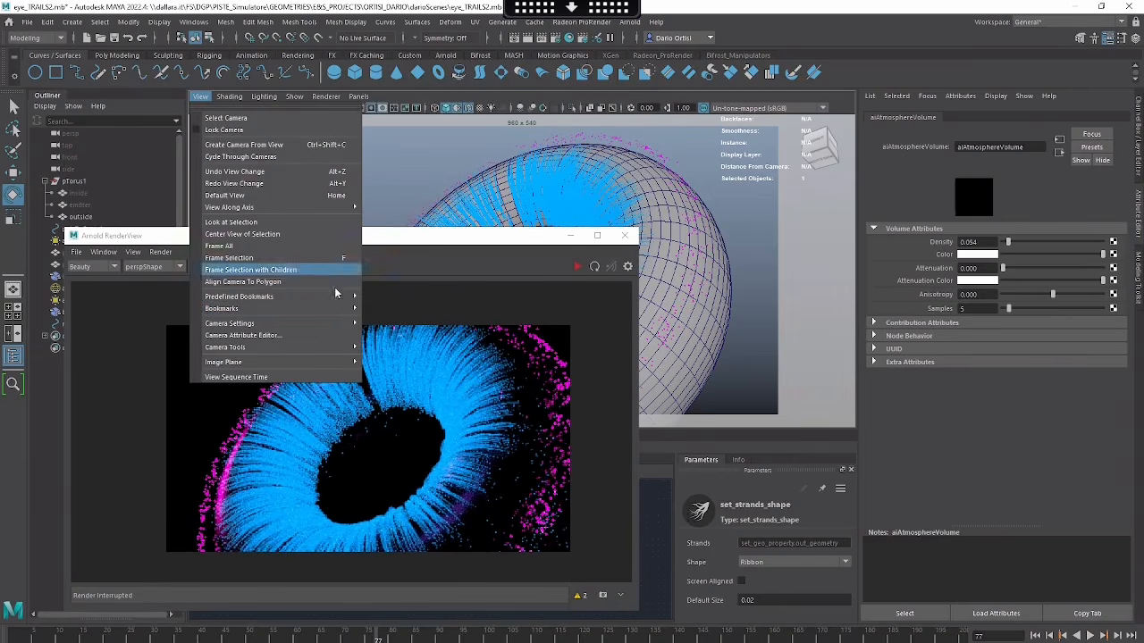
mouse_move(339, 308)
click(386, 309)
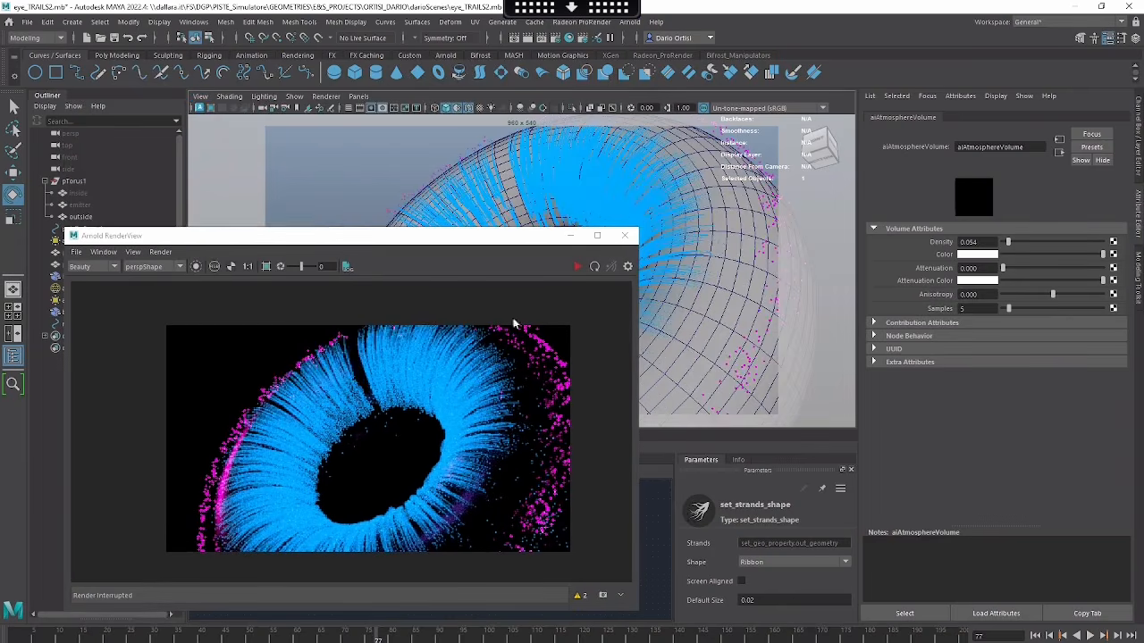
click(577, 267)
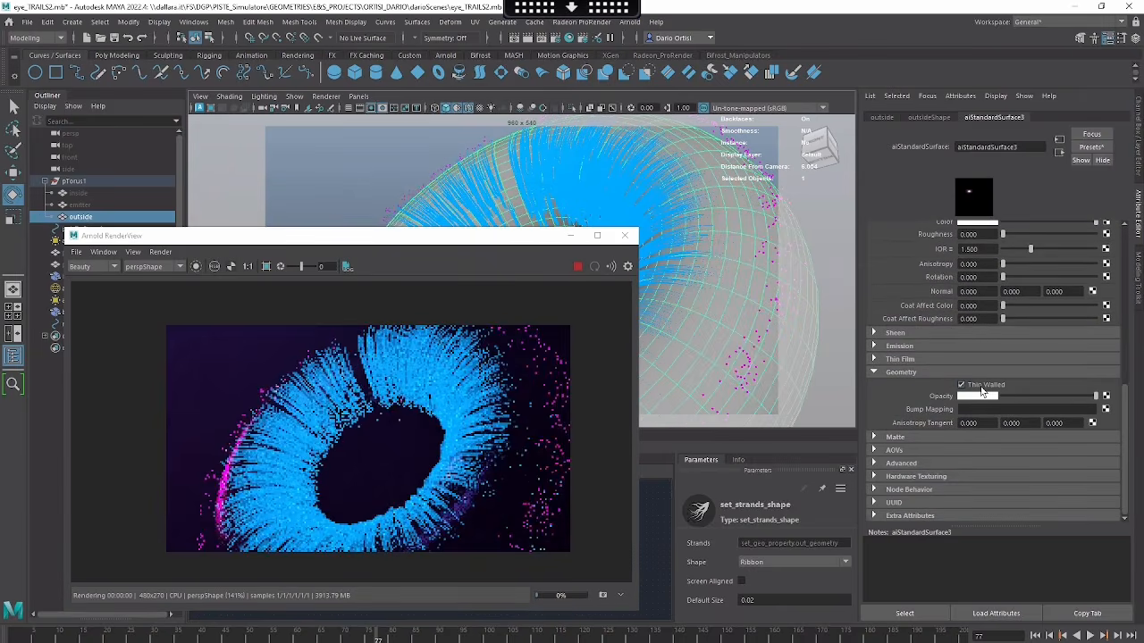
Step: Turn off Thin Walled on the outside mesh's aiStandardSurface3, hide the inside mesh, and move the RenderView clear of the object list
click(982, 389)
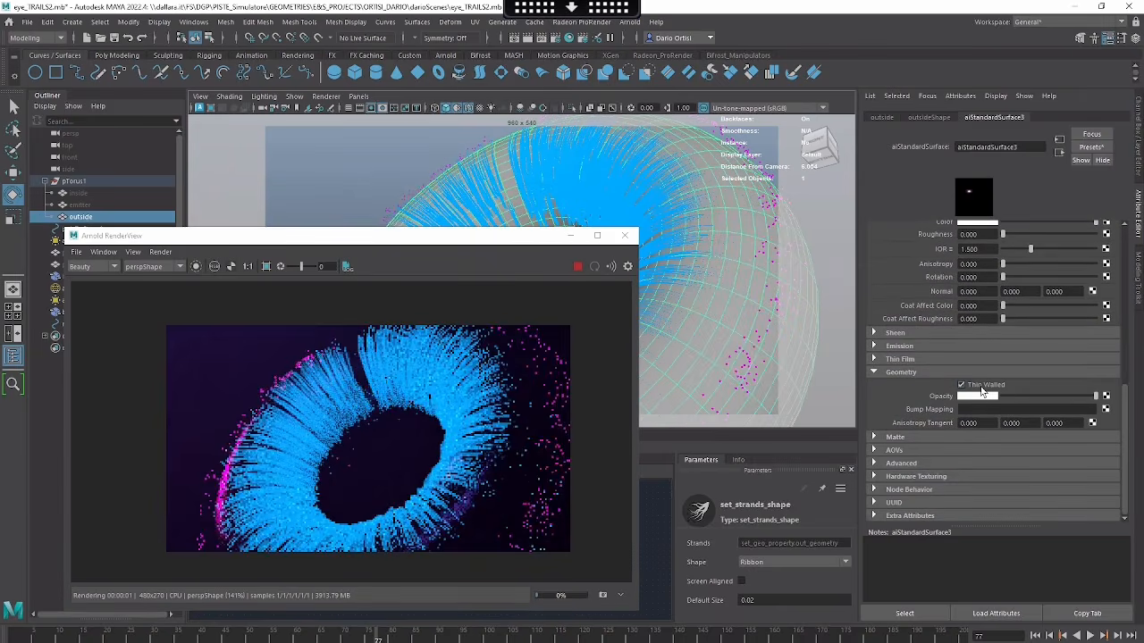
click(88, 194)
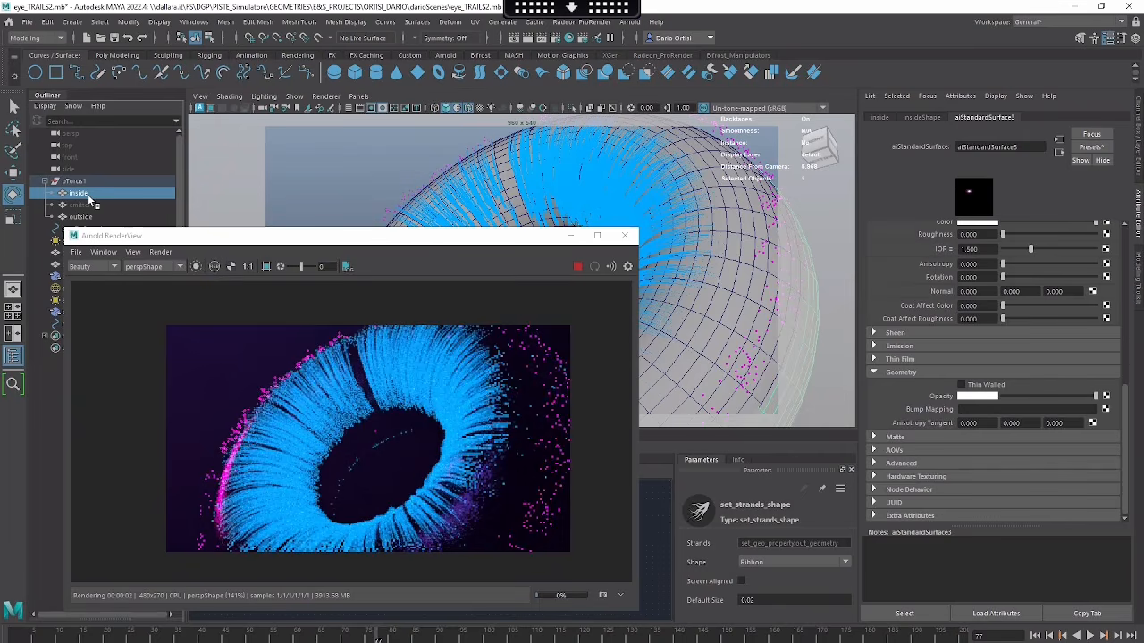
key(ctrl+h)
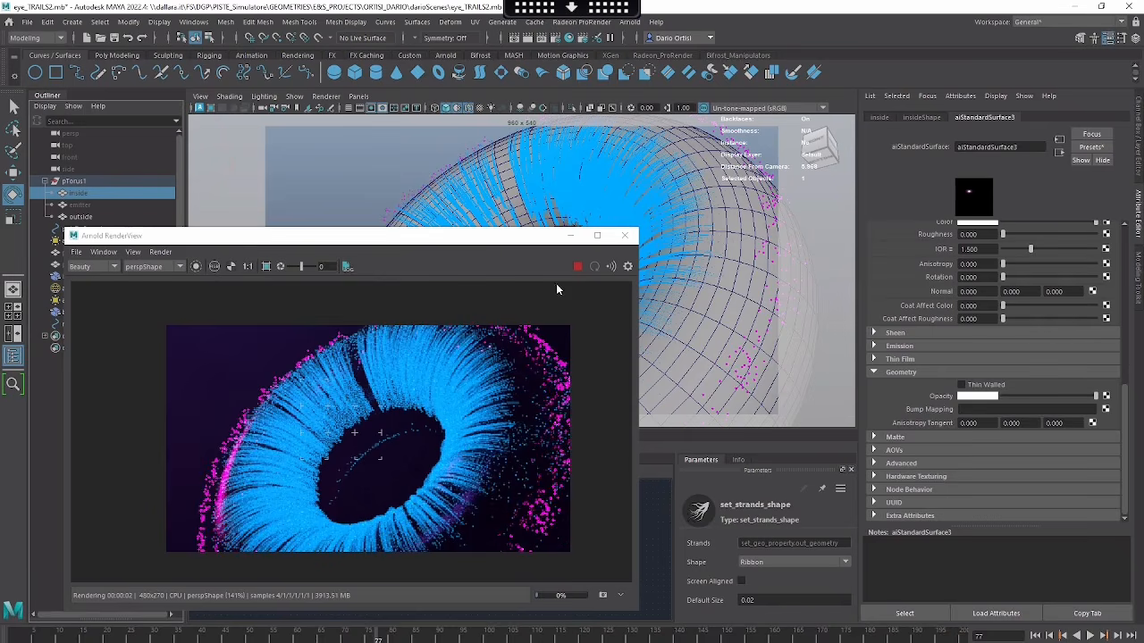
drag(141, 241, 372, 236)
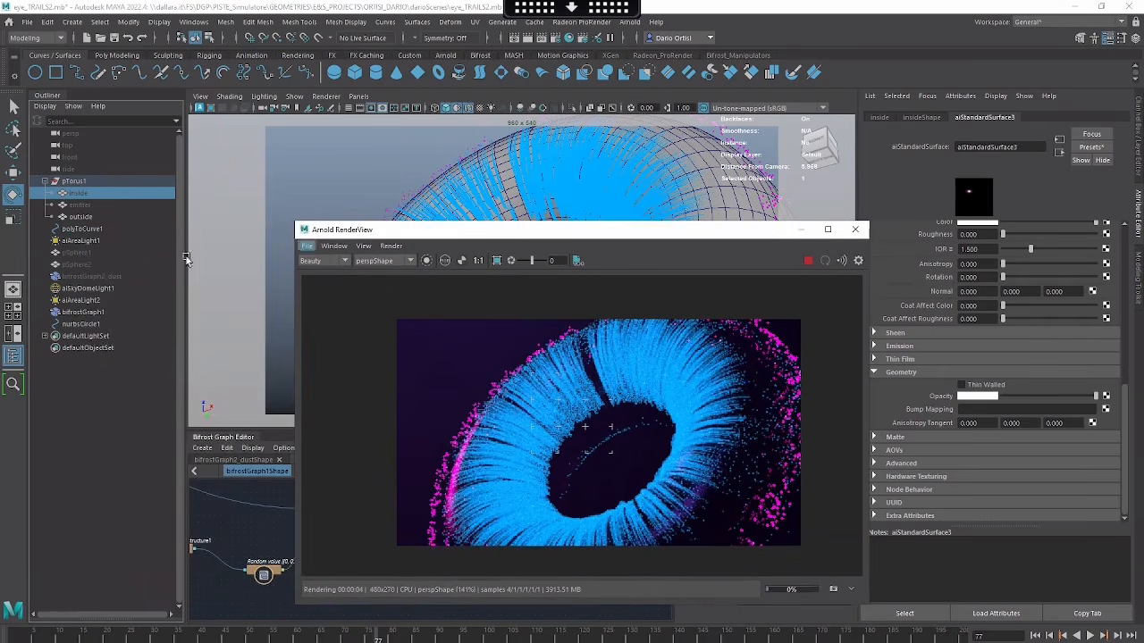